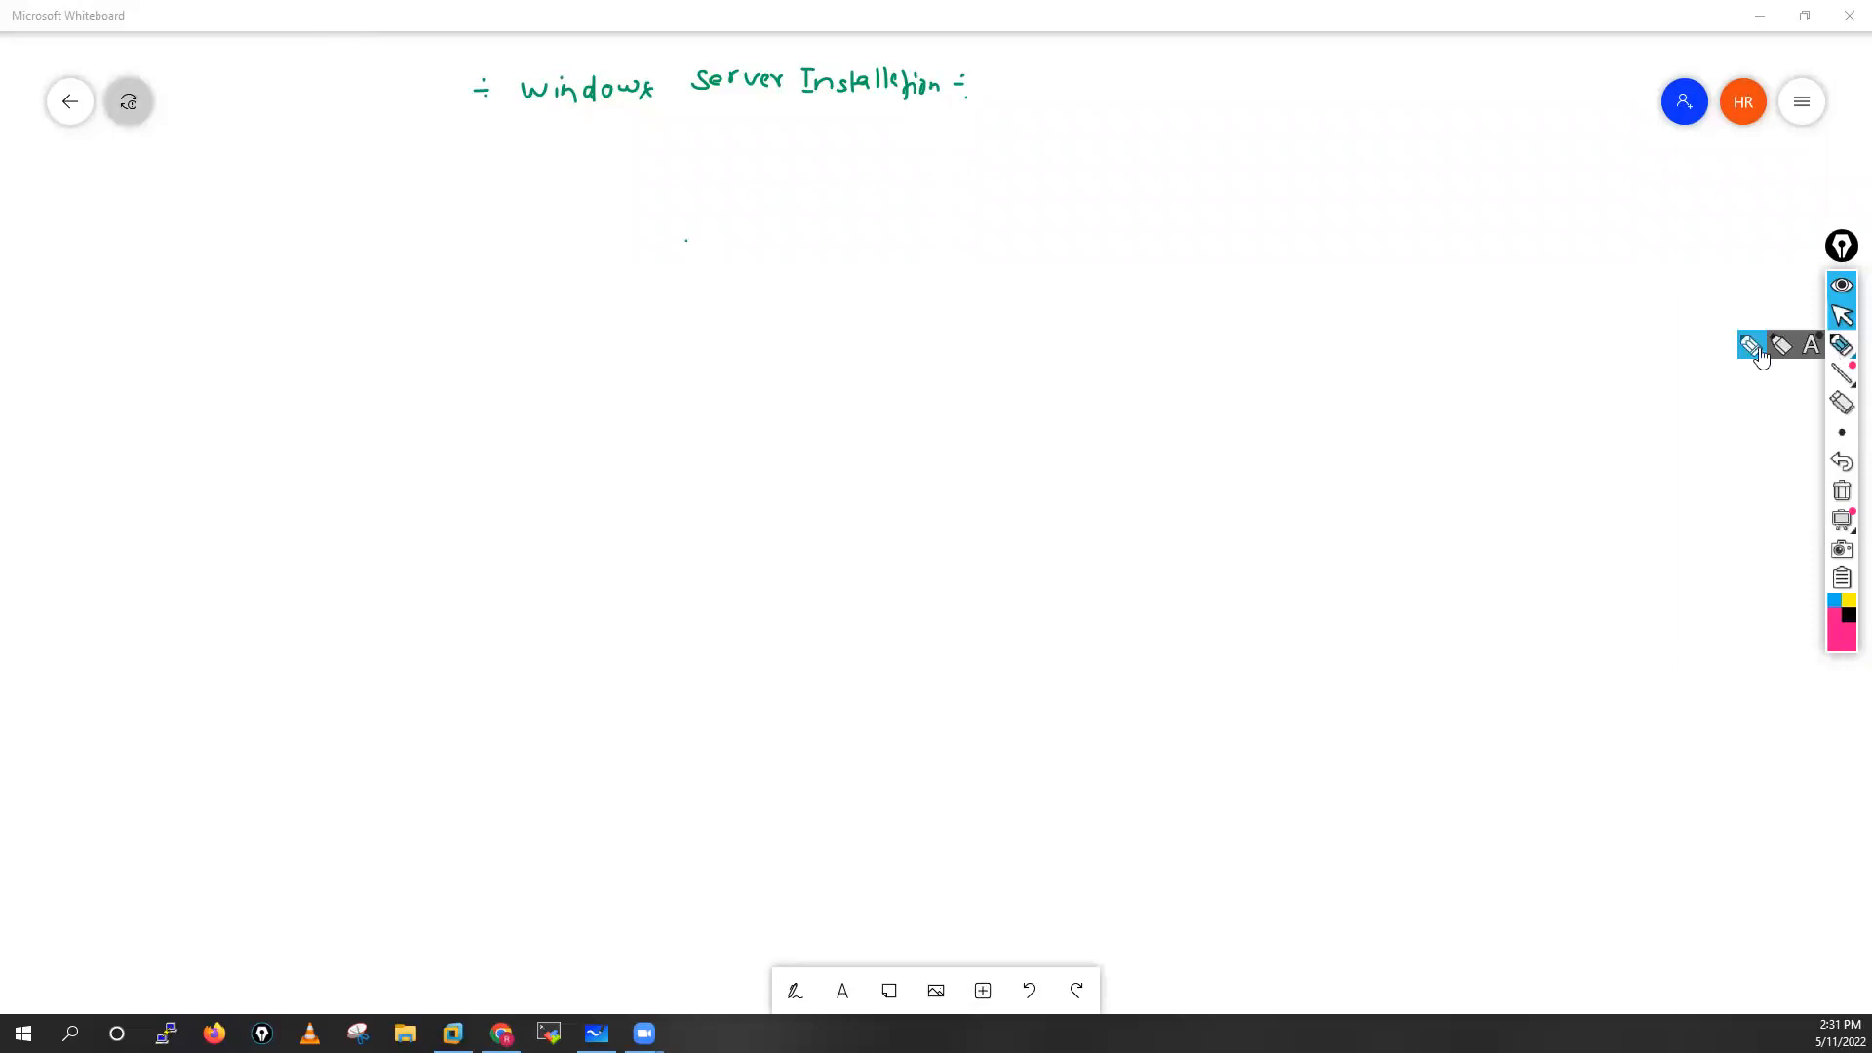
Handwrite the numbered prerequisites Windows Server 2016 ISO and VMware Workstation in pink below the heading, and clear the pink ink again
left_click(1749, 347)
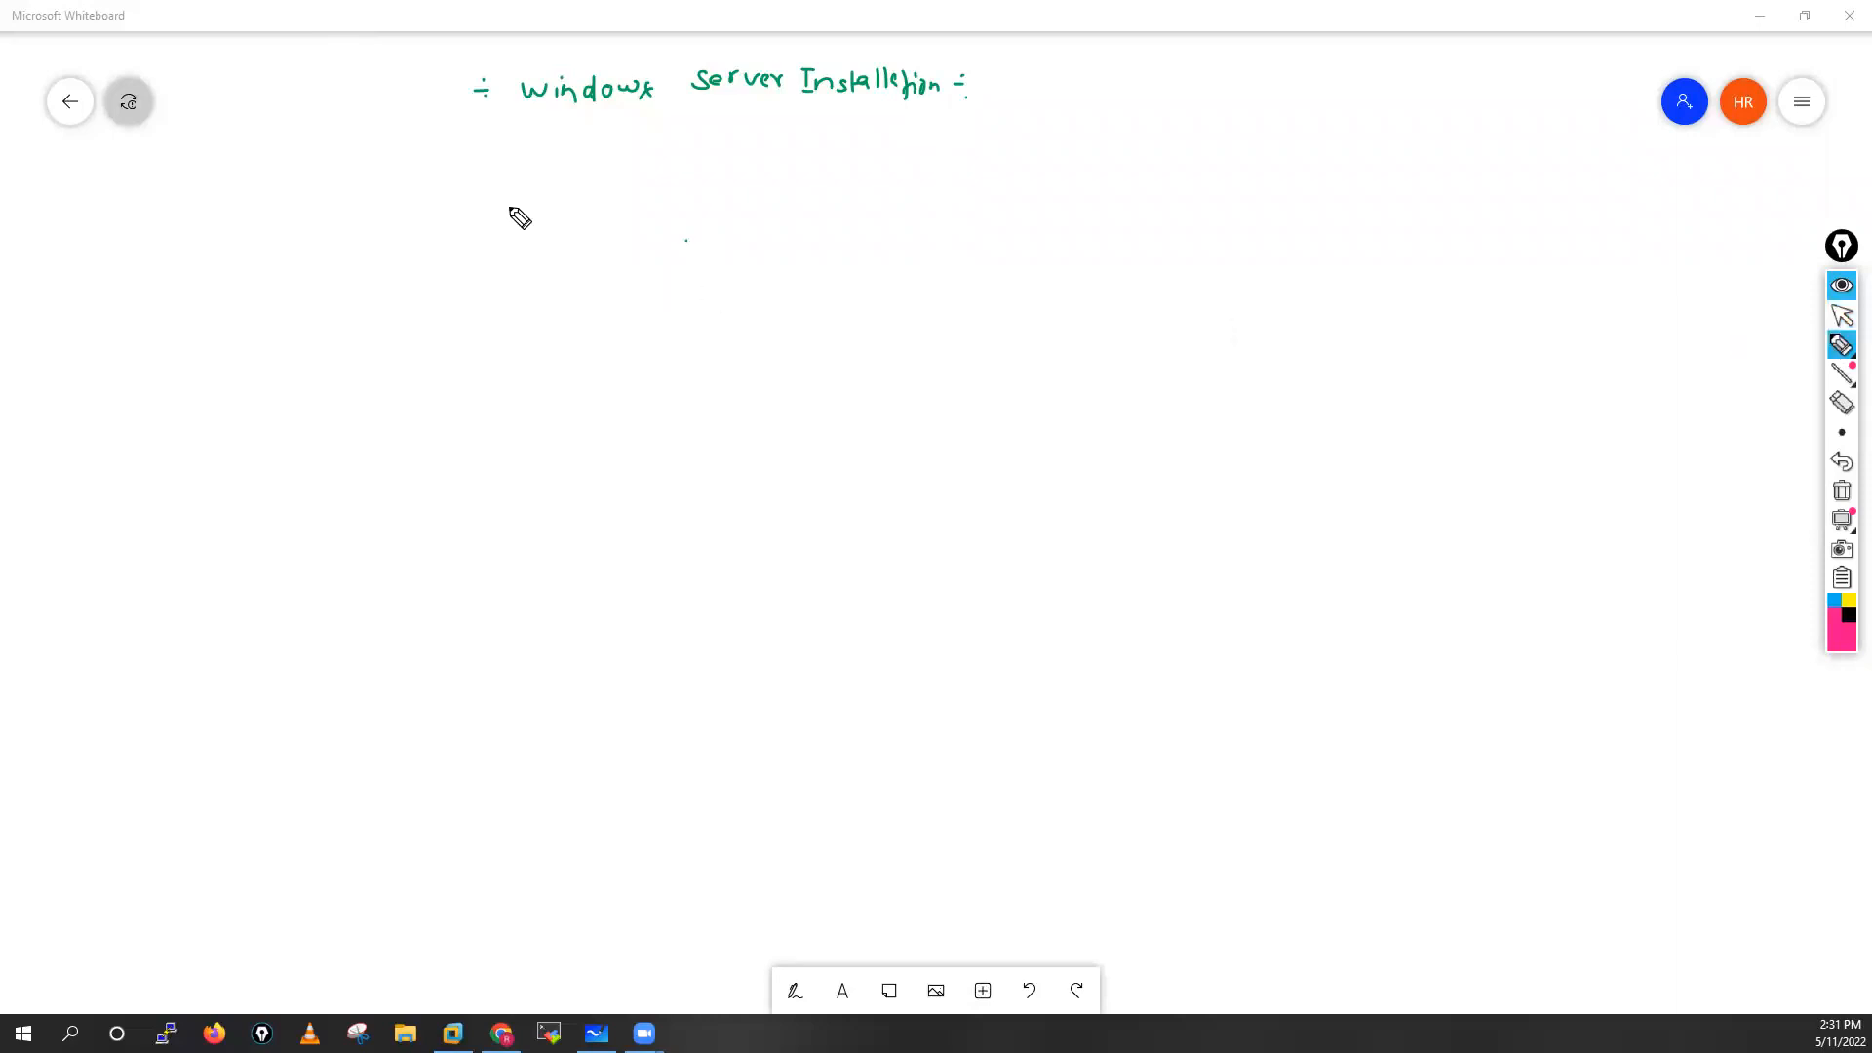
left_click_drag(412, 174, 436, 165)
mouse_move(426, 168)
left_mouse_down()
mouse_move(426, 195)
mouse_move(427, 164)
mouse_move(867, 199)
mouse_move(898, 176)
mouse_move(995, 185)
left_mouse_up()
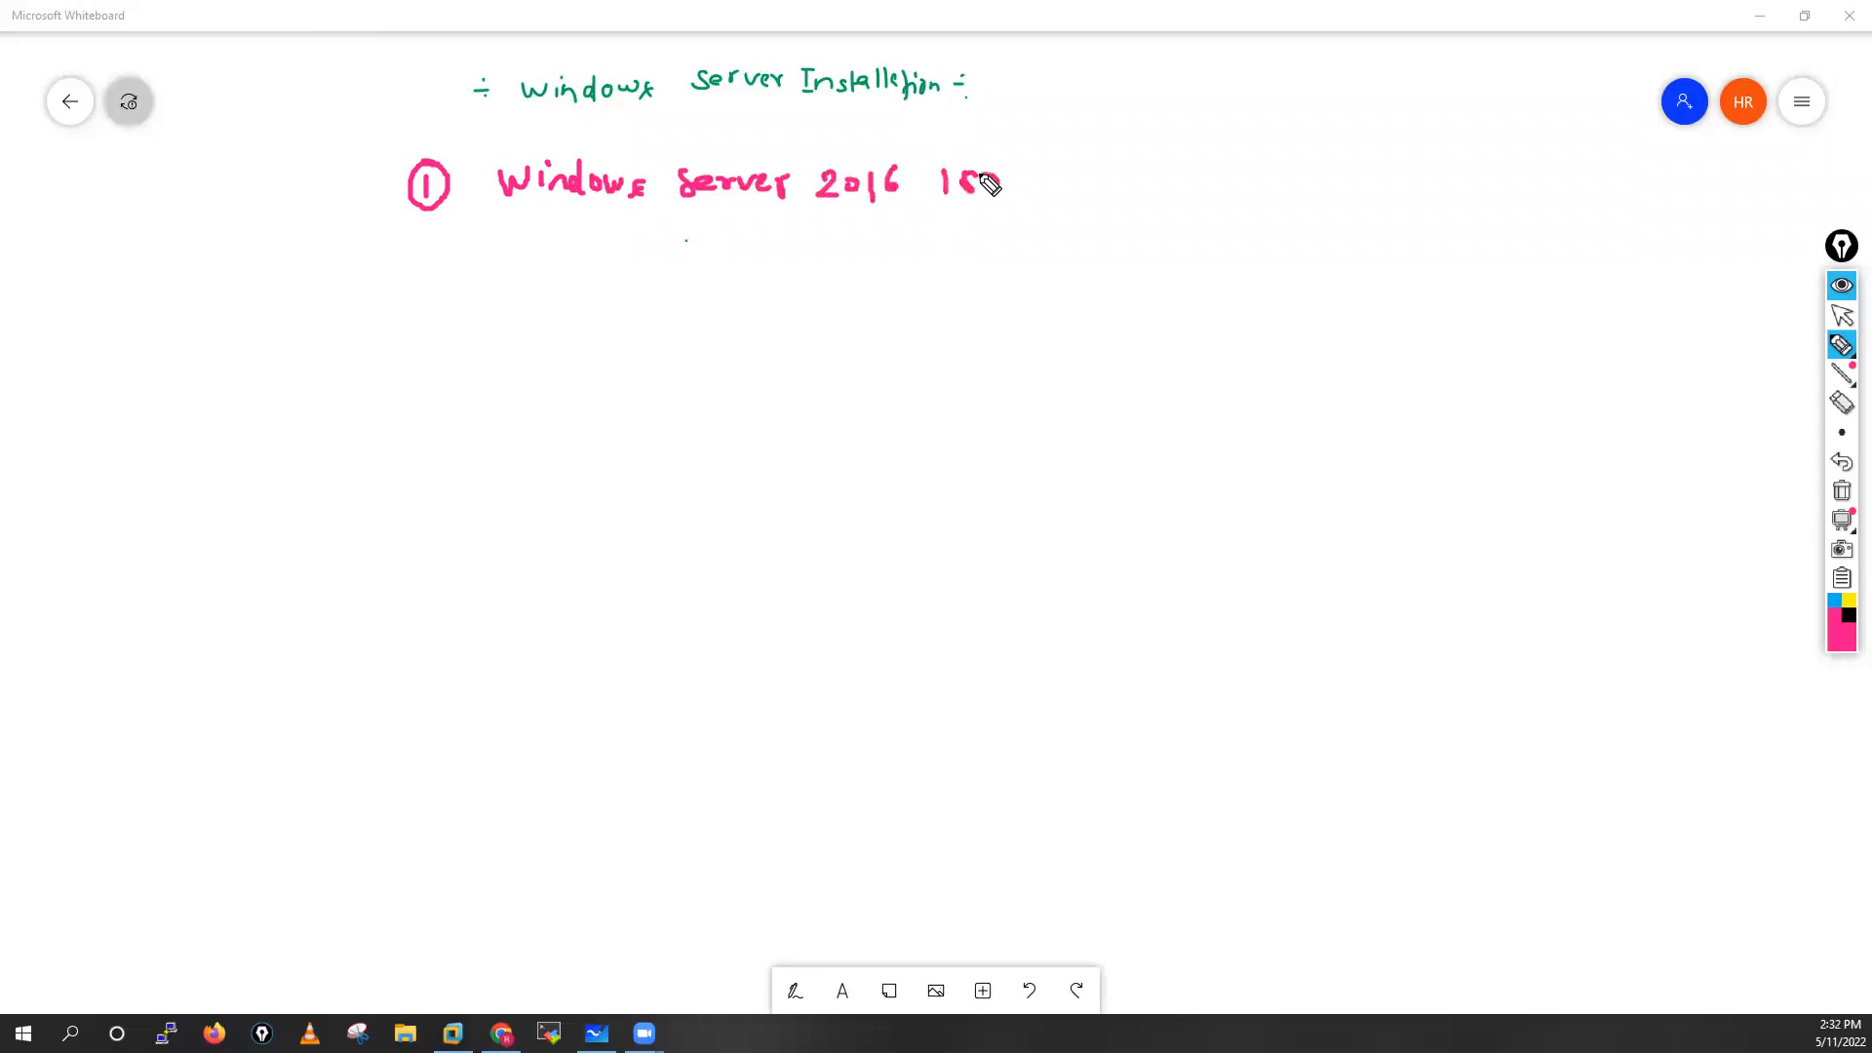
mouse_move(412, 252)
left_mouse_down()
mouse_move(431, 278)
mouse_move(431, 240)
mouse_move(576, 284)
mouse_move(614, 263)
mouse_move(689, 276)
mouse_move(766, 258)
mouse_move(958, 277)
left_mouse_up()
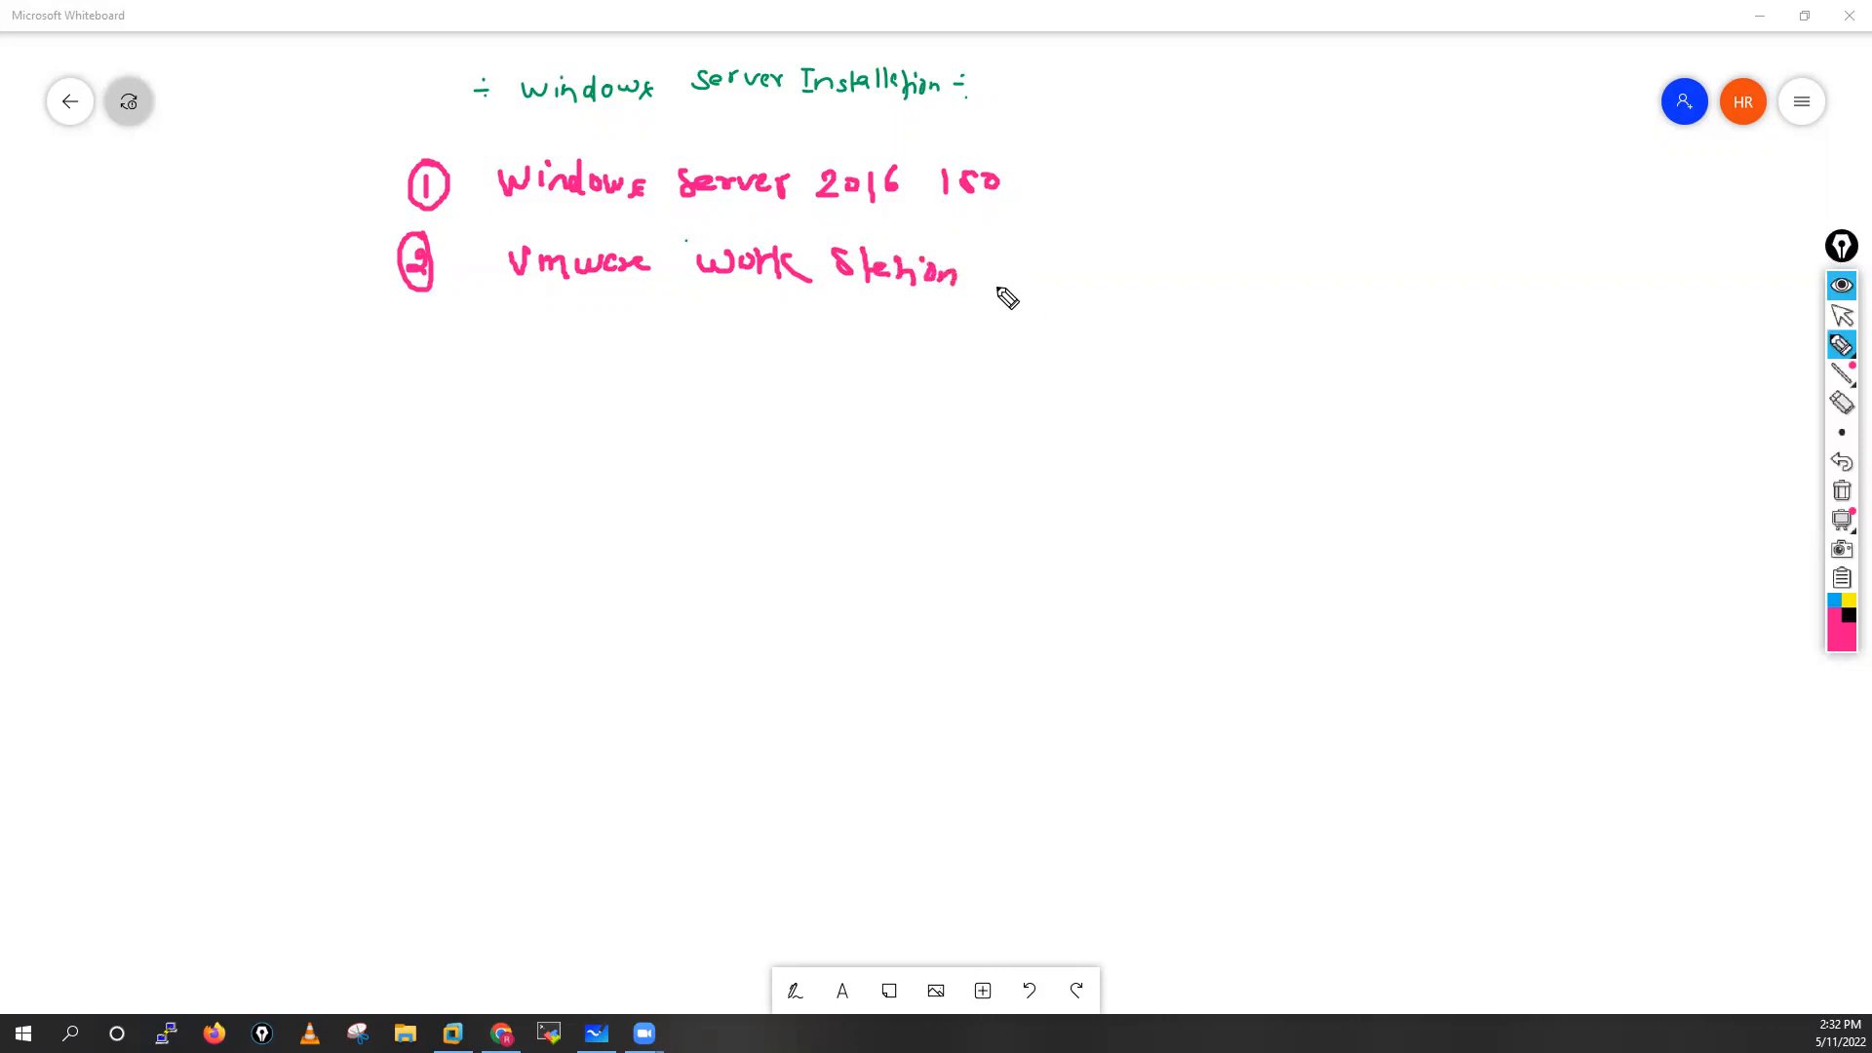
left_click(1842, 491)
left_click(1842, 315)
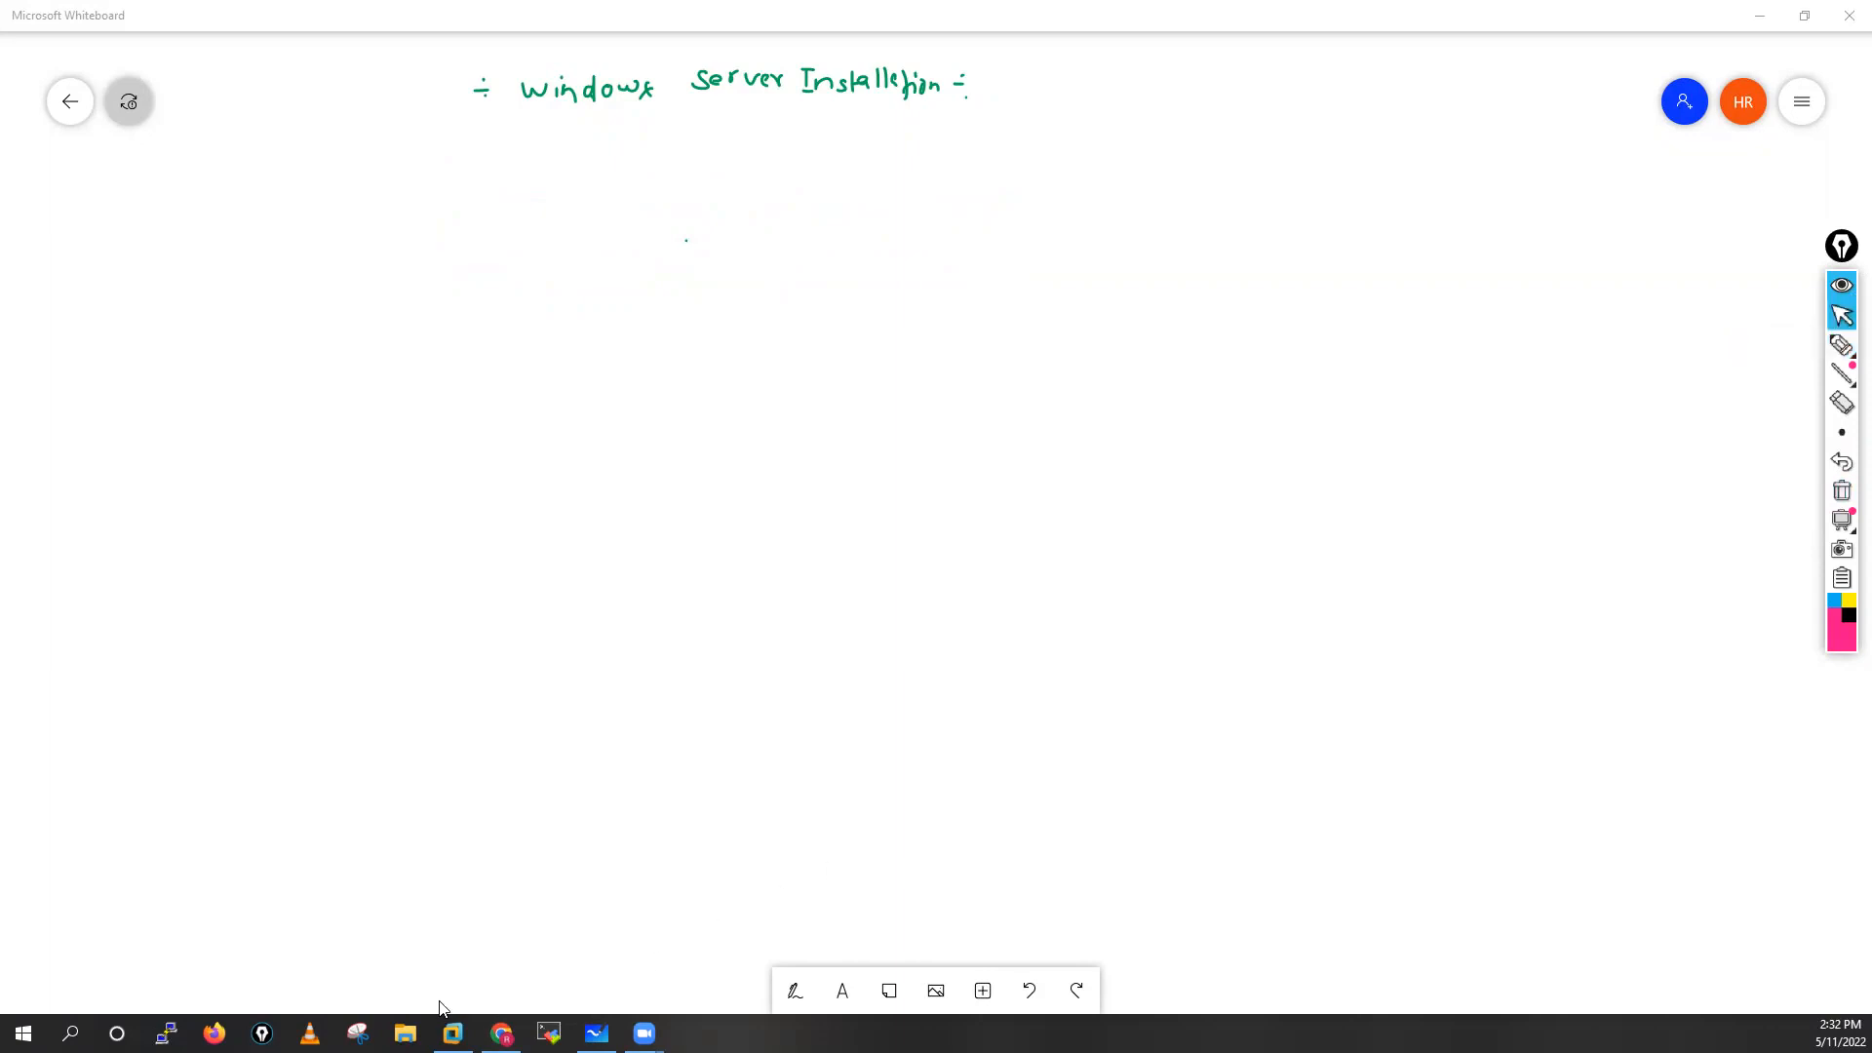
Switch to VMware Workstation and start a new virtual machine with the Typical configuration, leaving the operating system to install later
left_click(452, 1032)
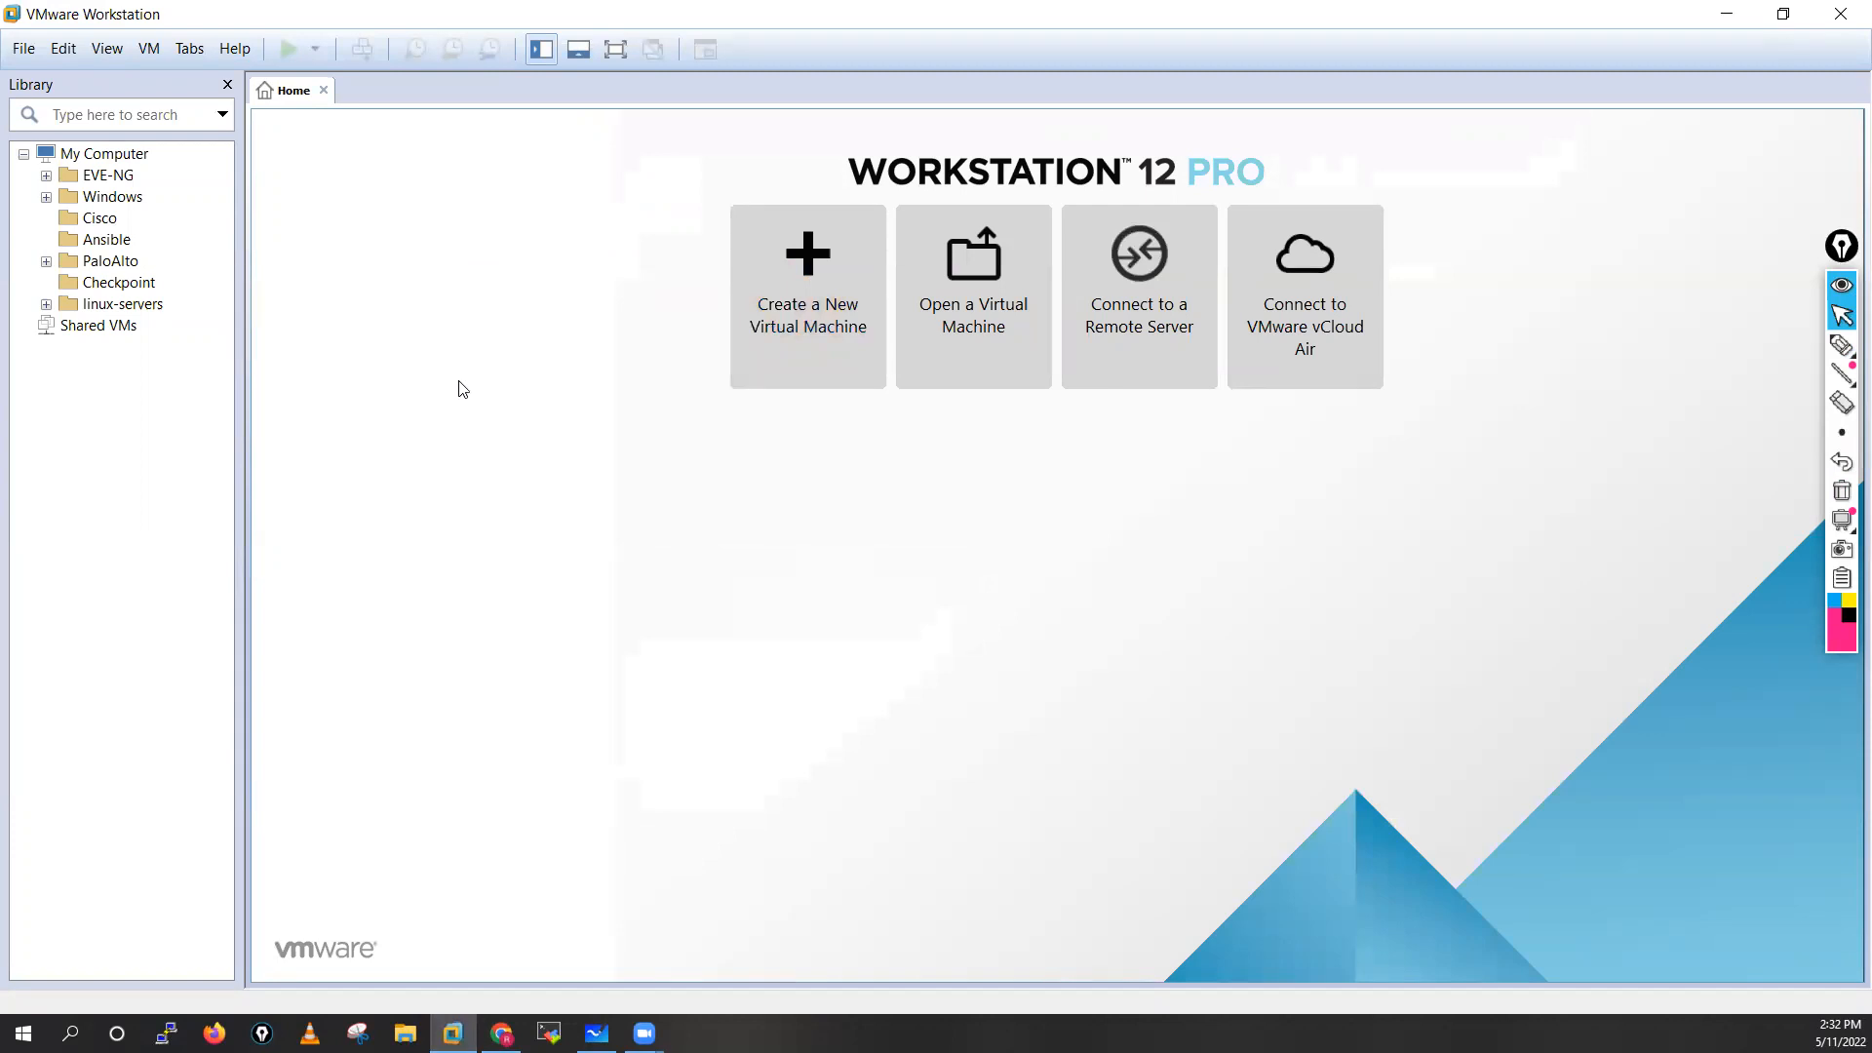
left_click(808, 334)
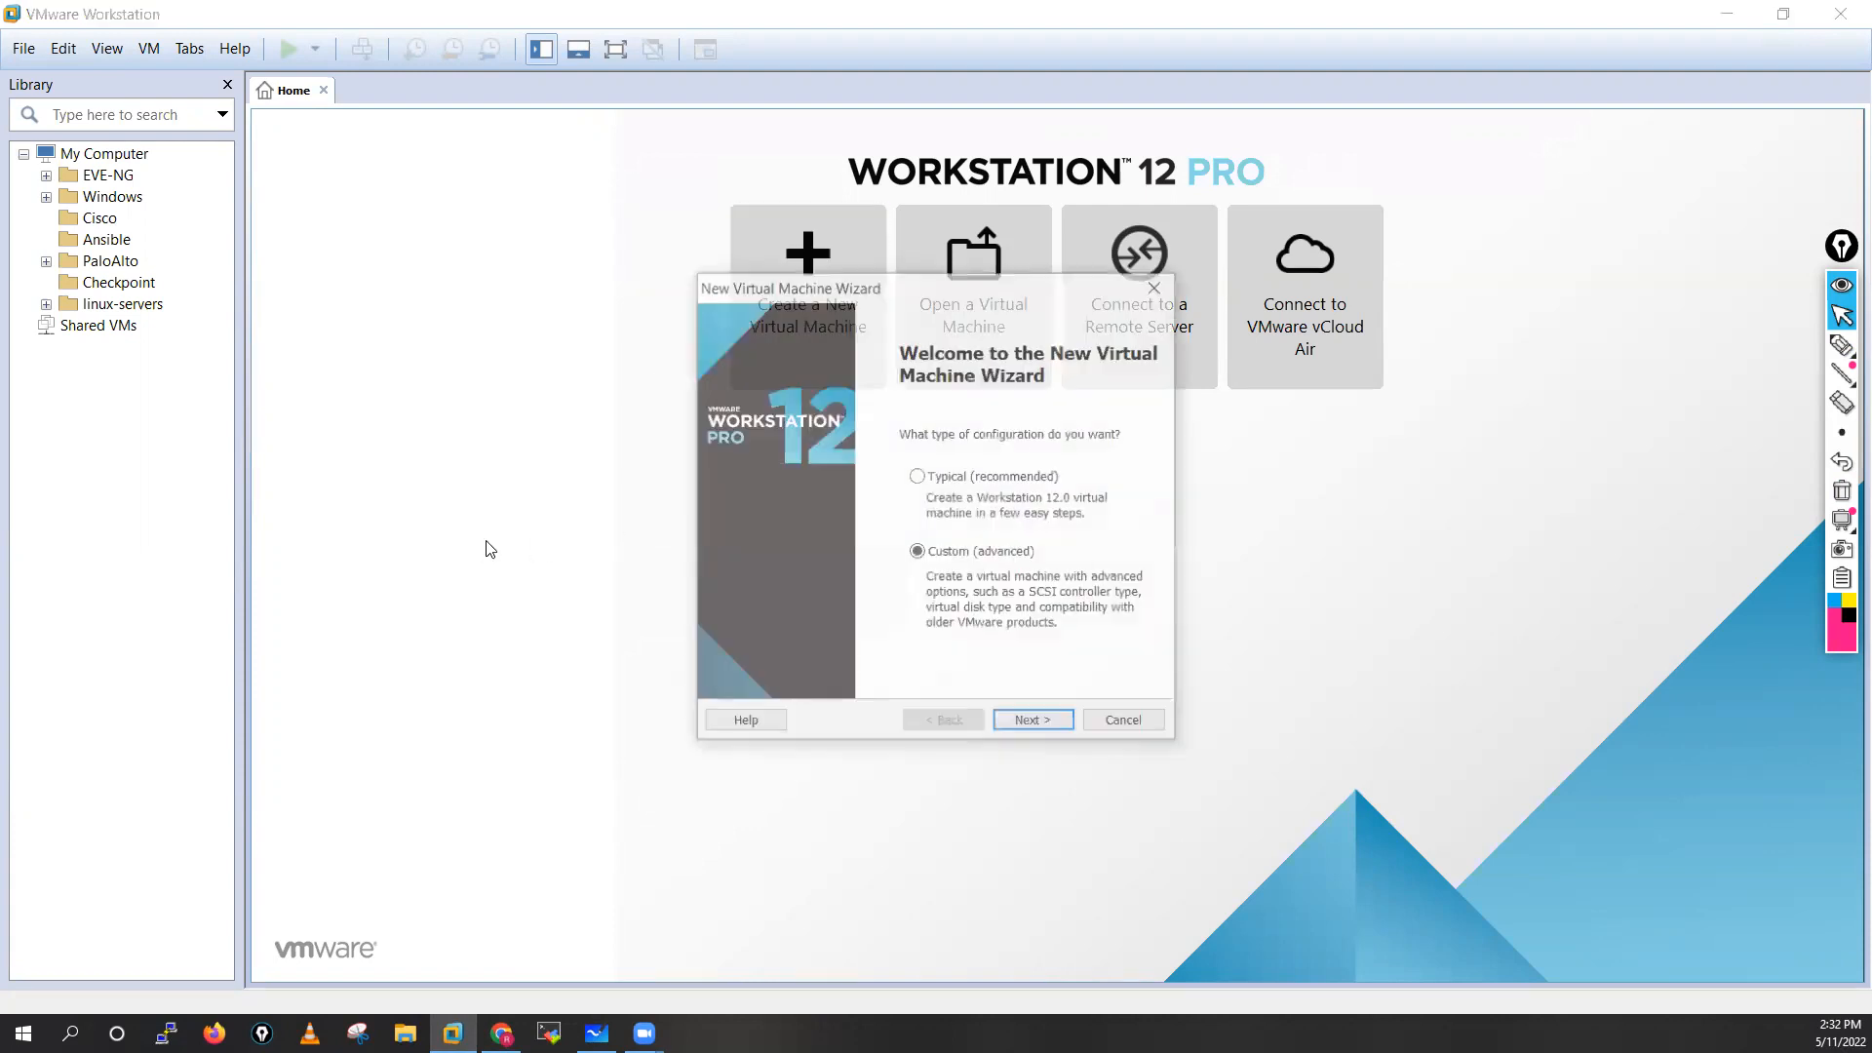
left_click(917, 477)
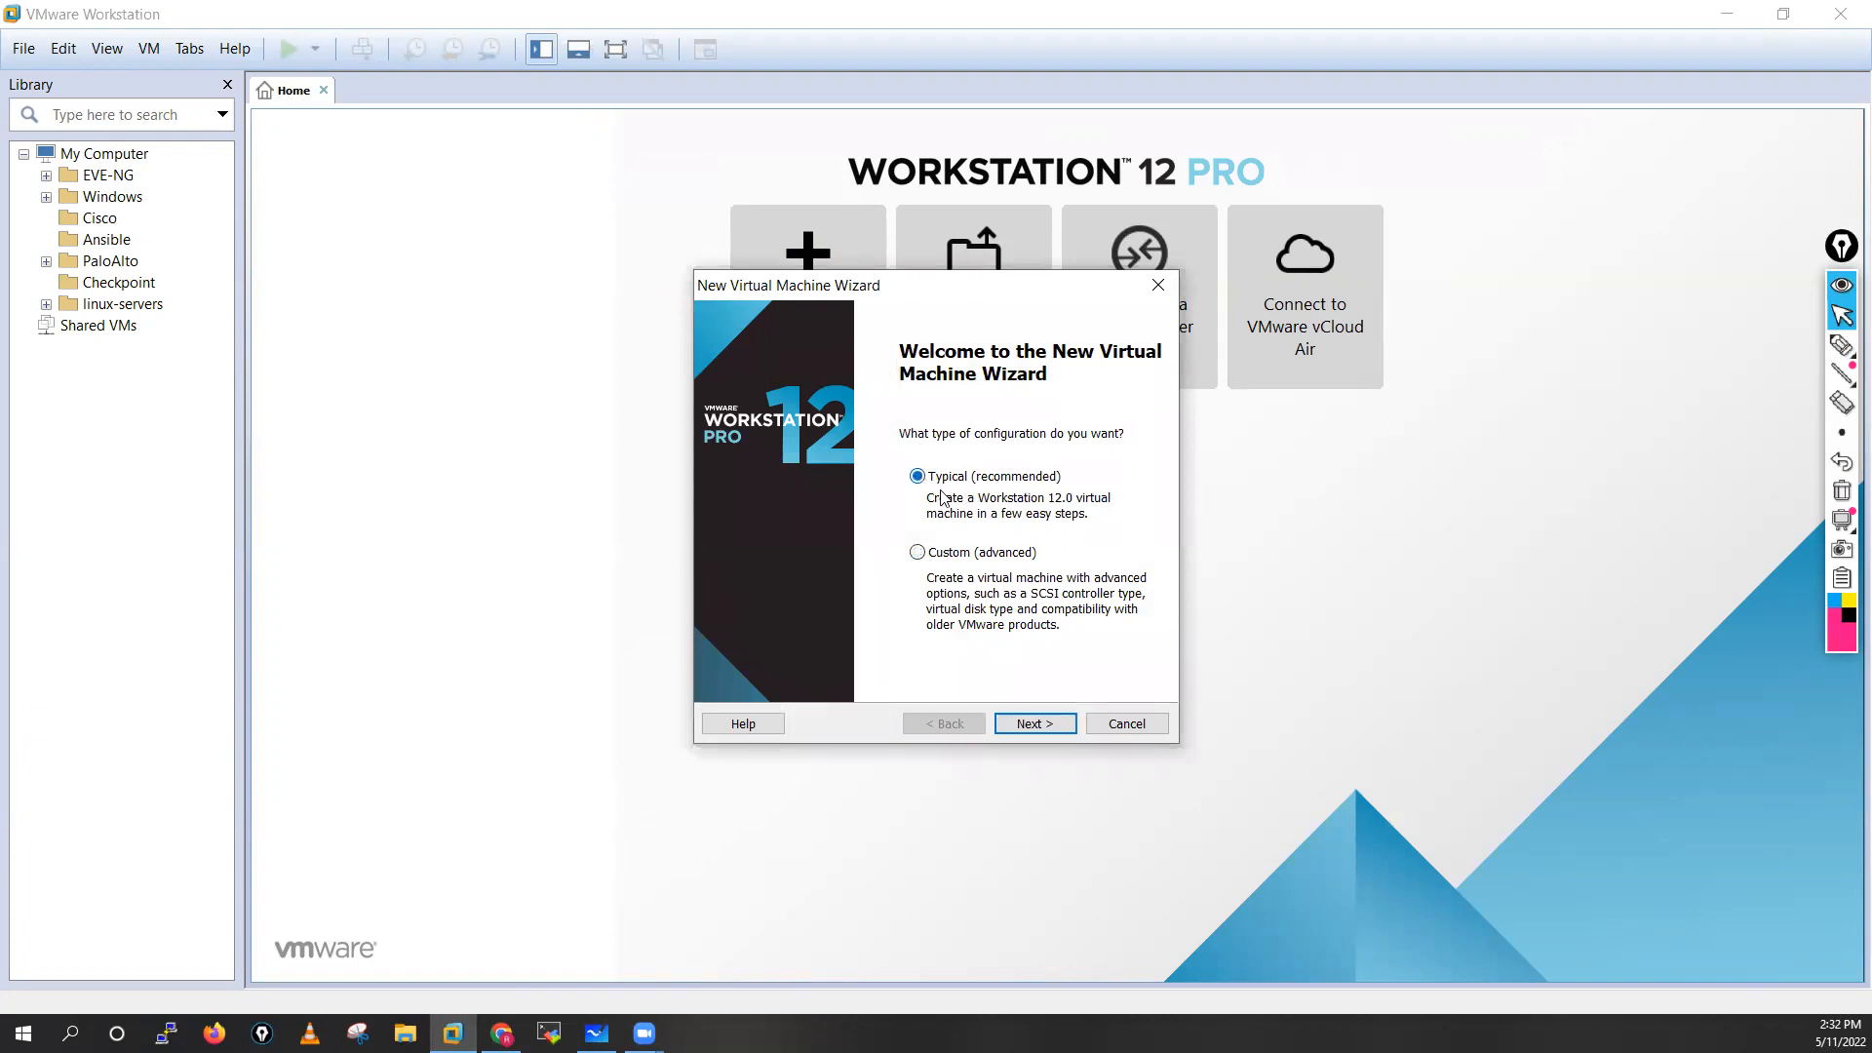
left_click(1036, 724)
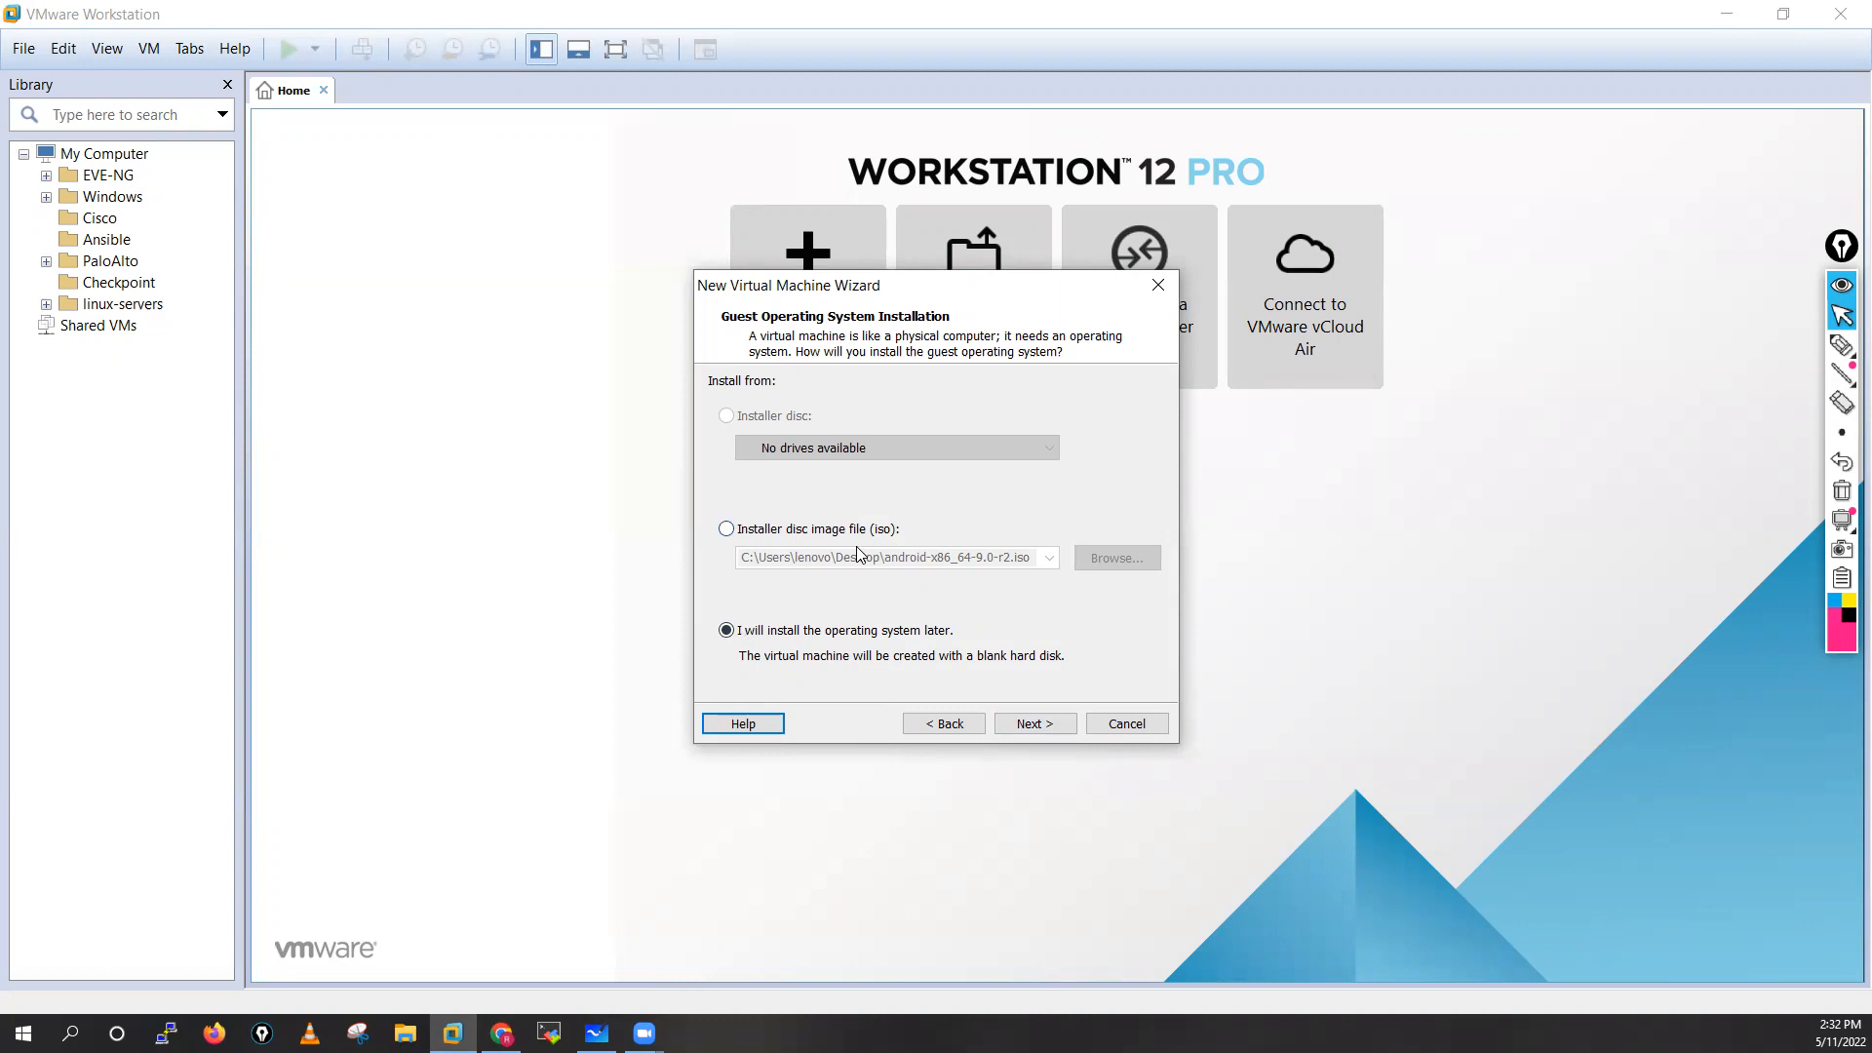
left_click(1033, 723)
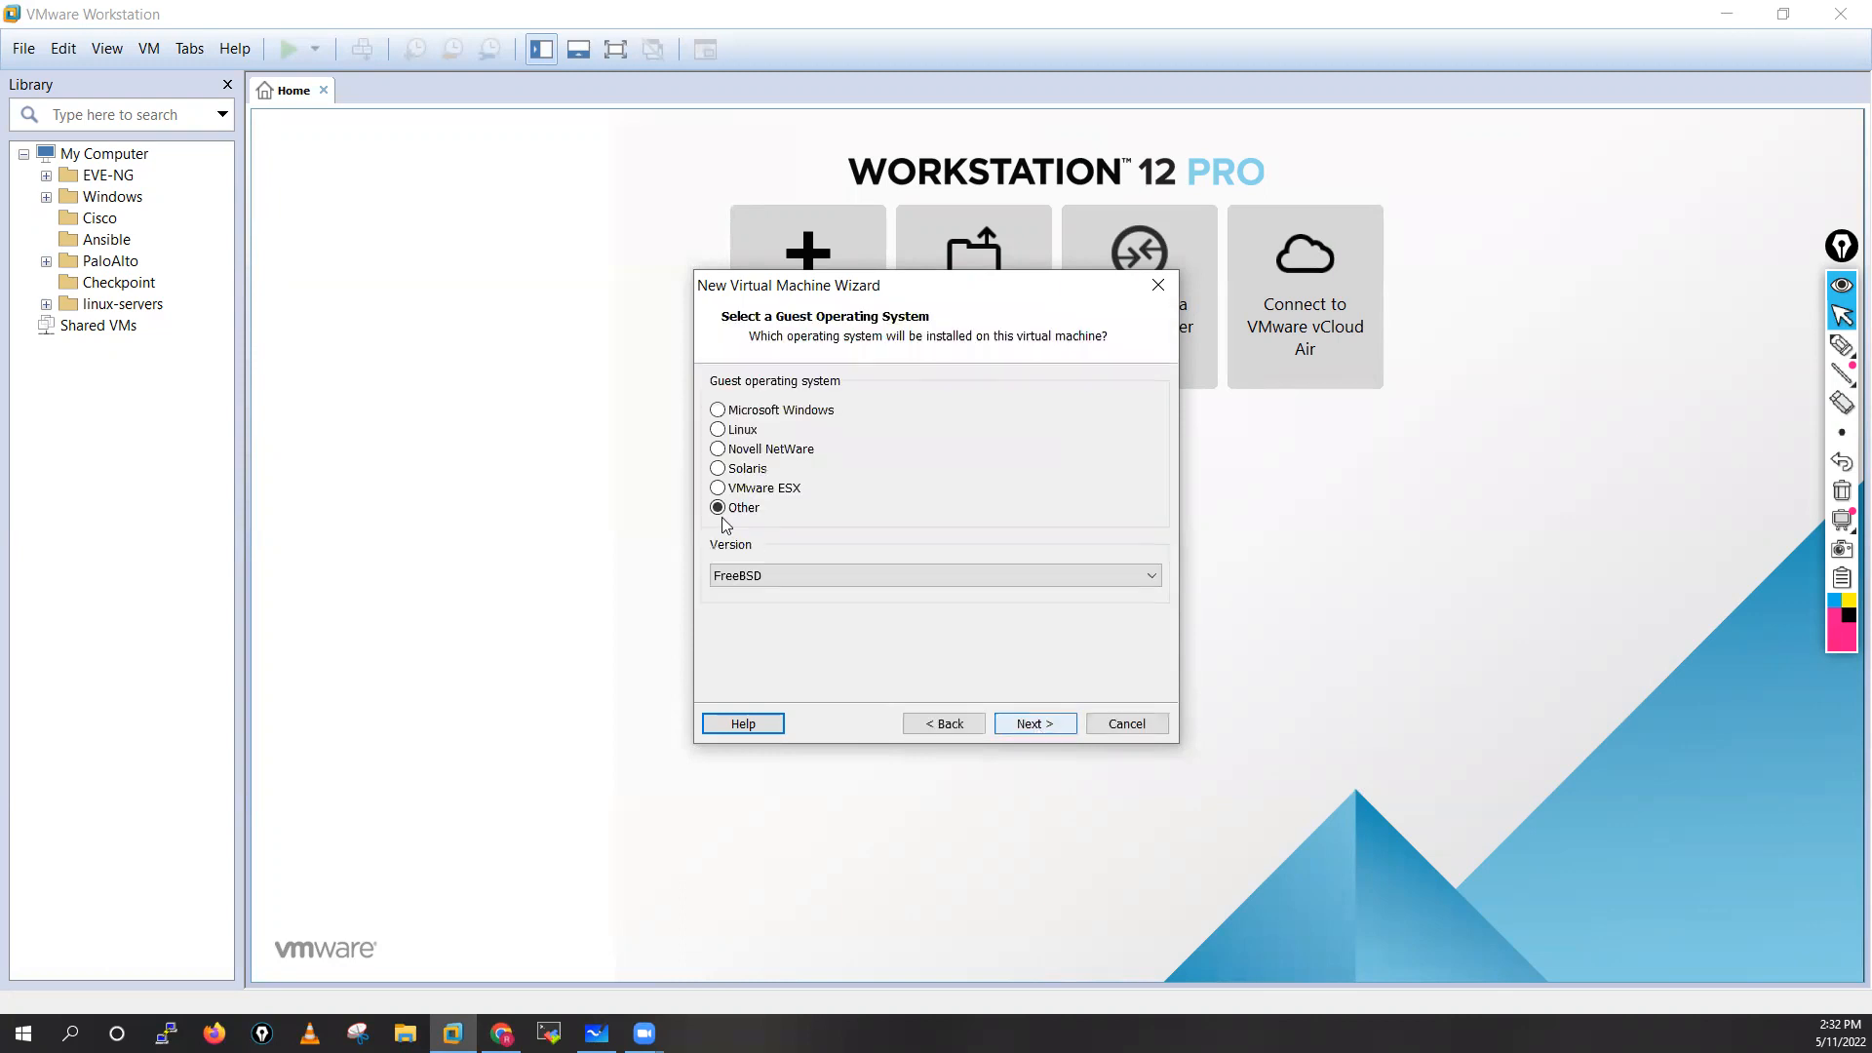
Choose Microsoft Windows as the guest operating system with the version Windows Server 2016
left_click(717, 410)
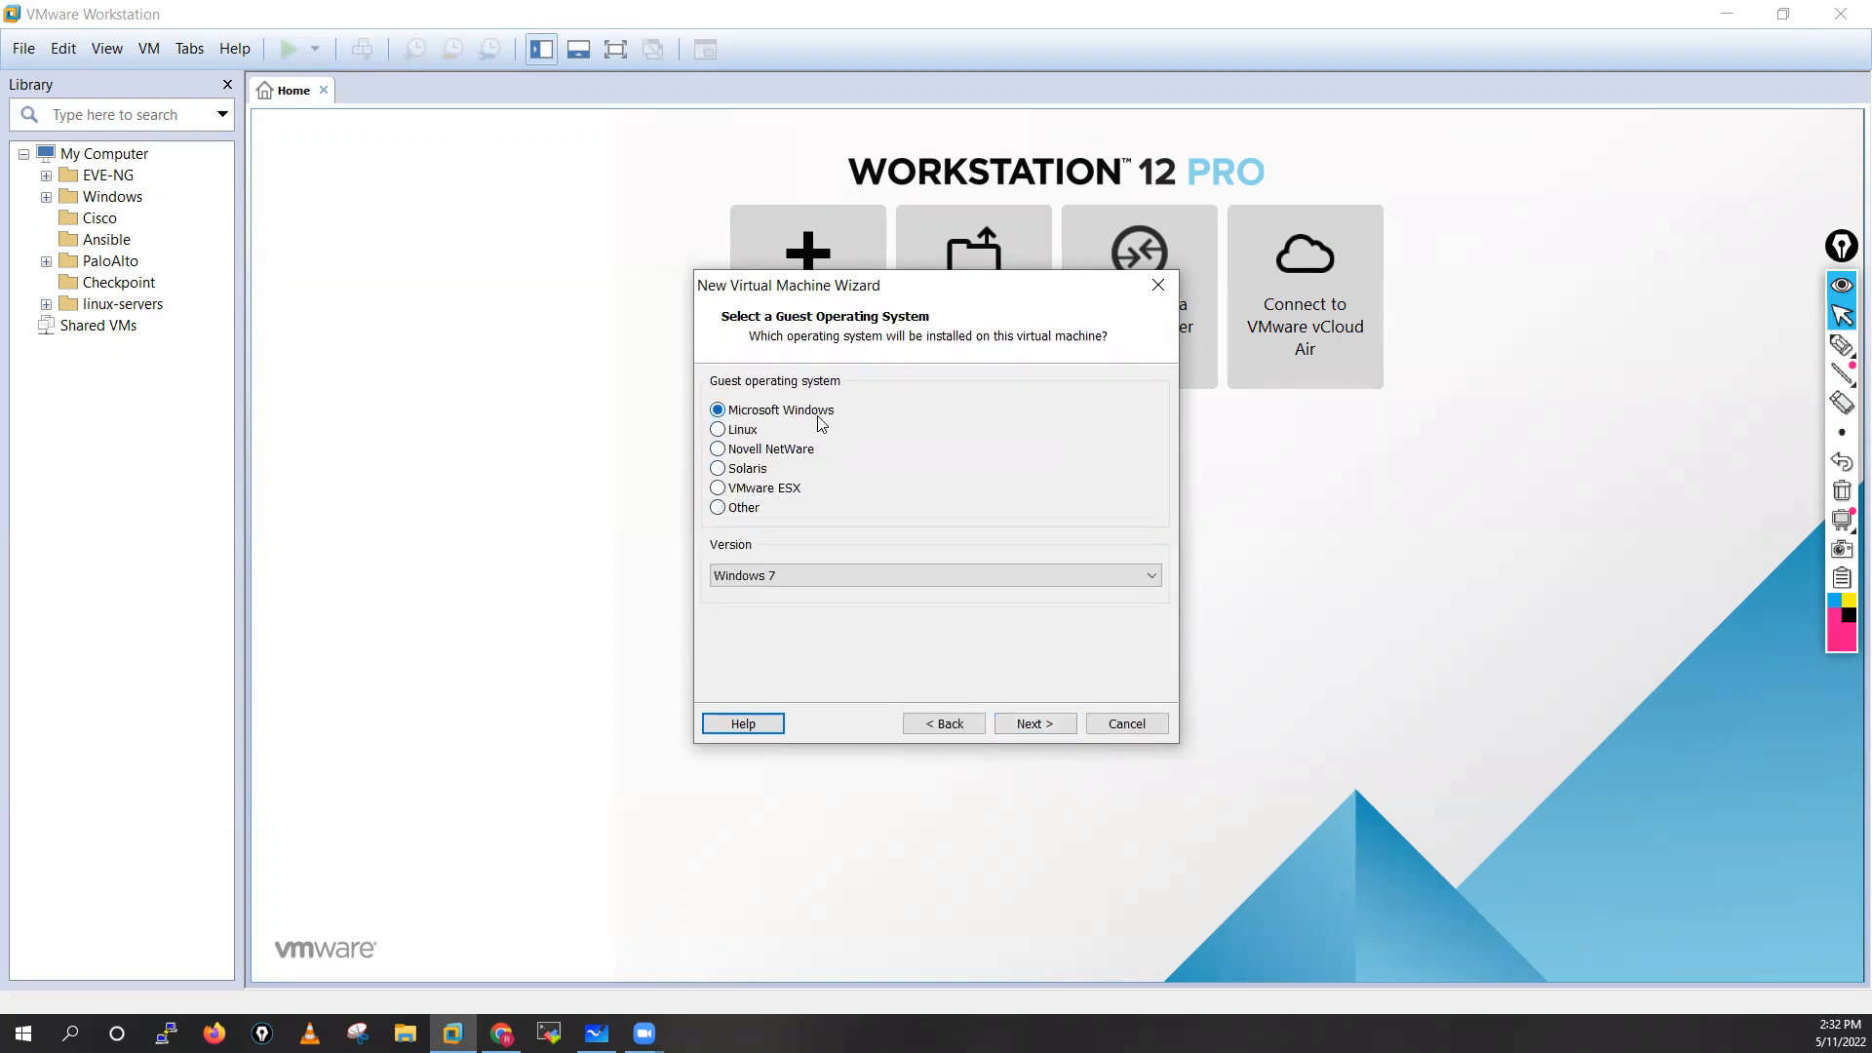
left_click(786, 576)
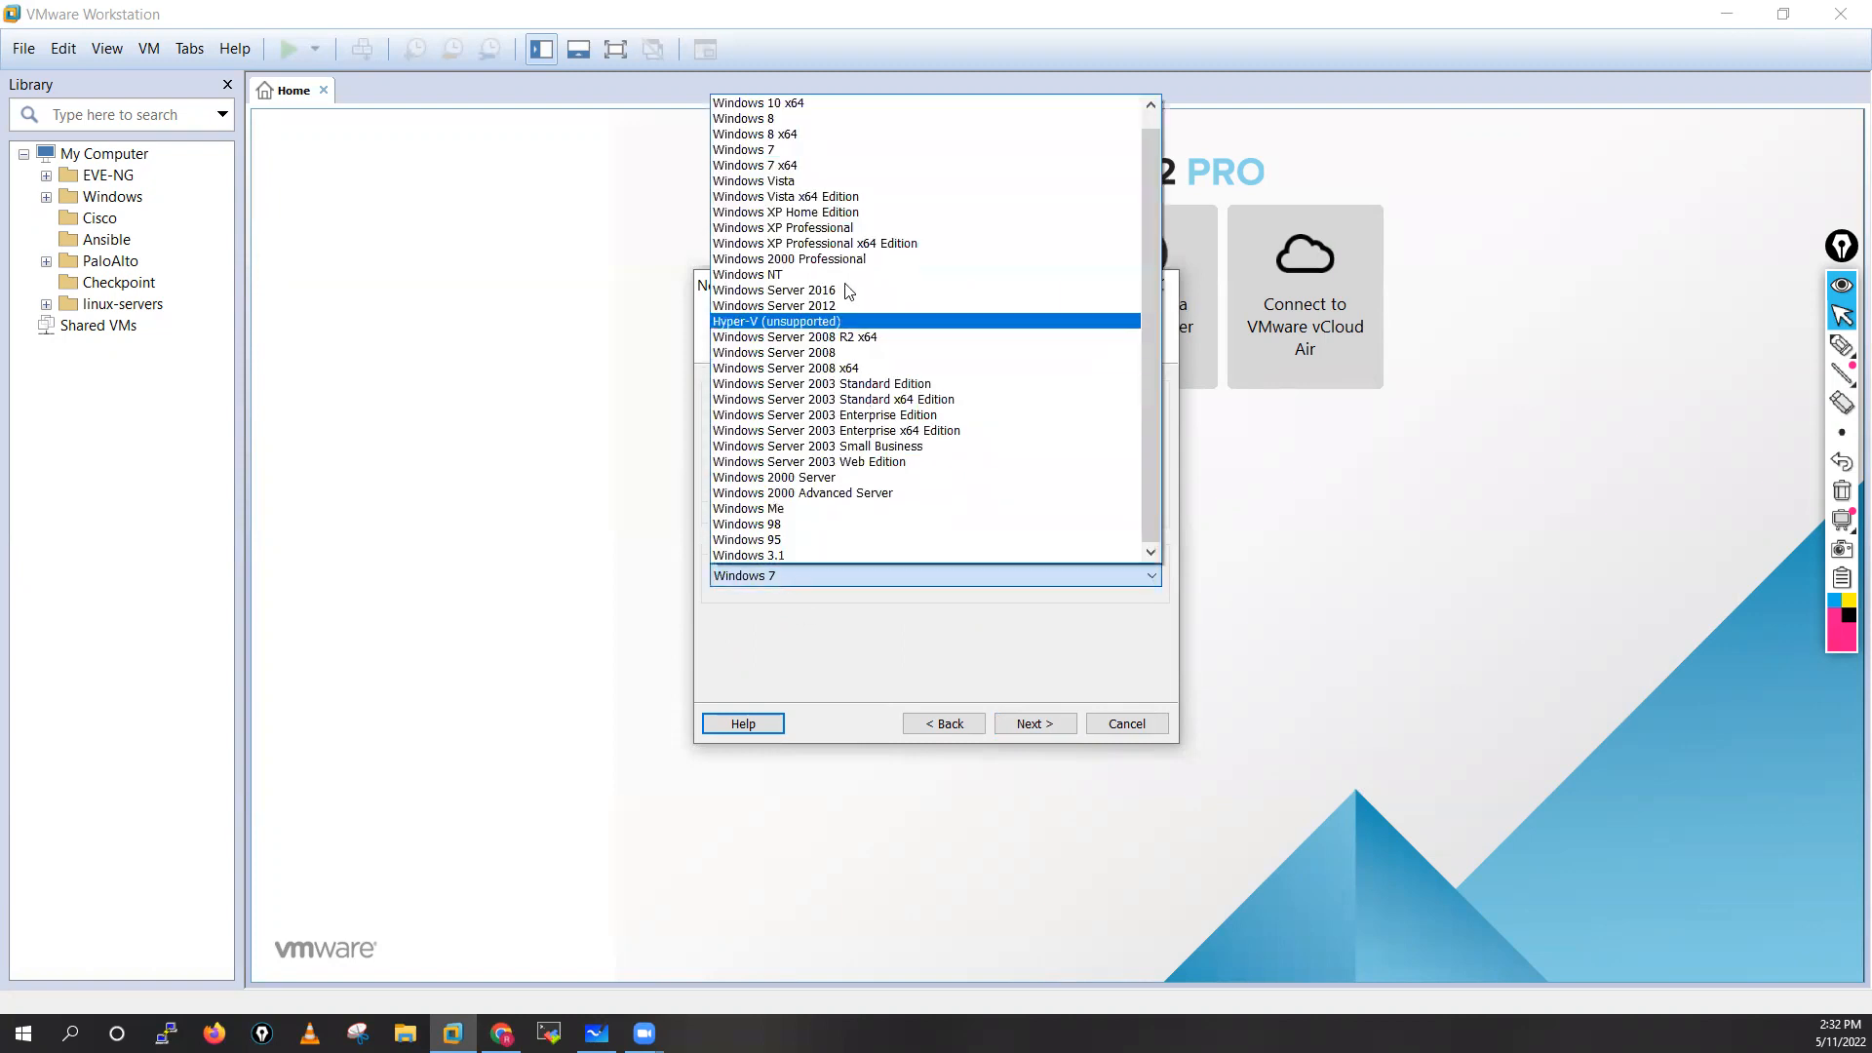
left_click(789, 291)
left_click(1026, 726)
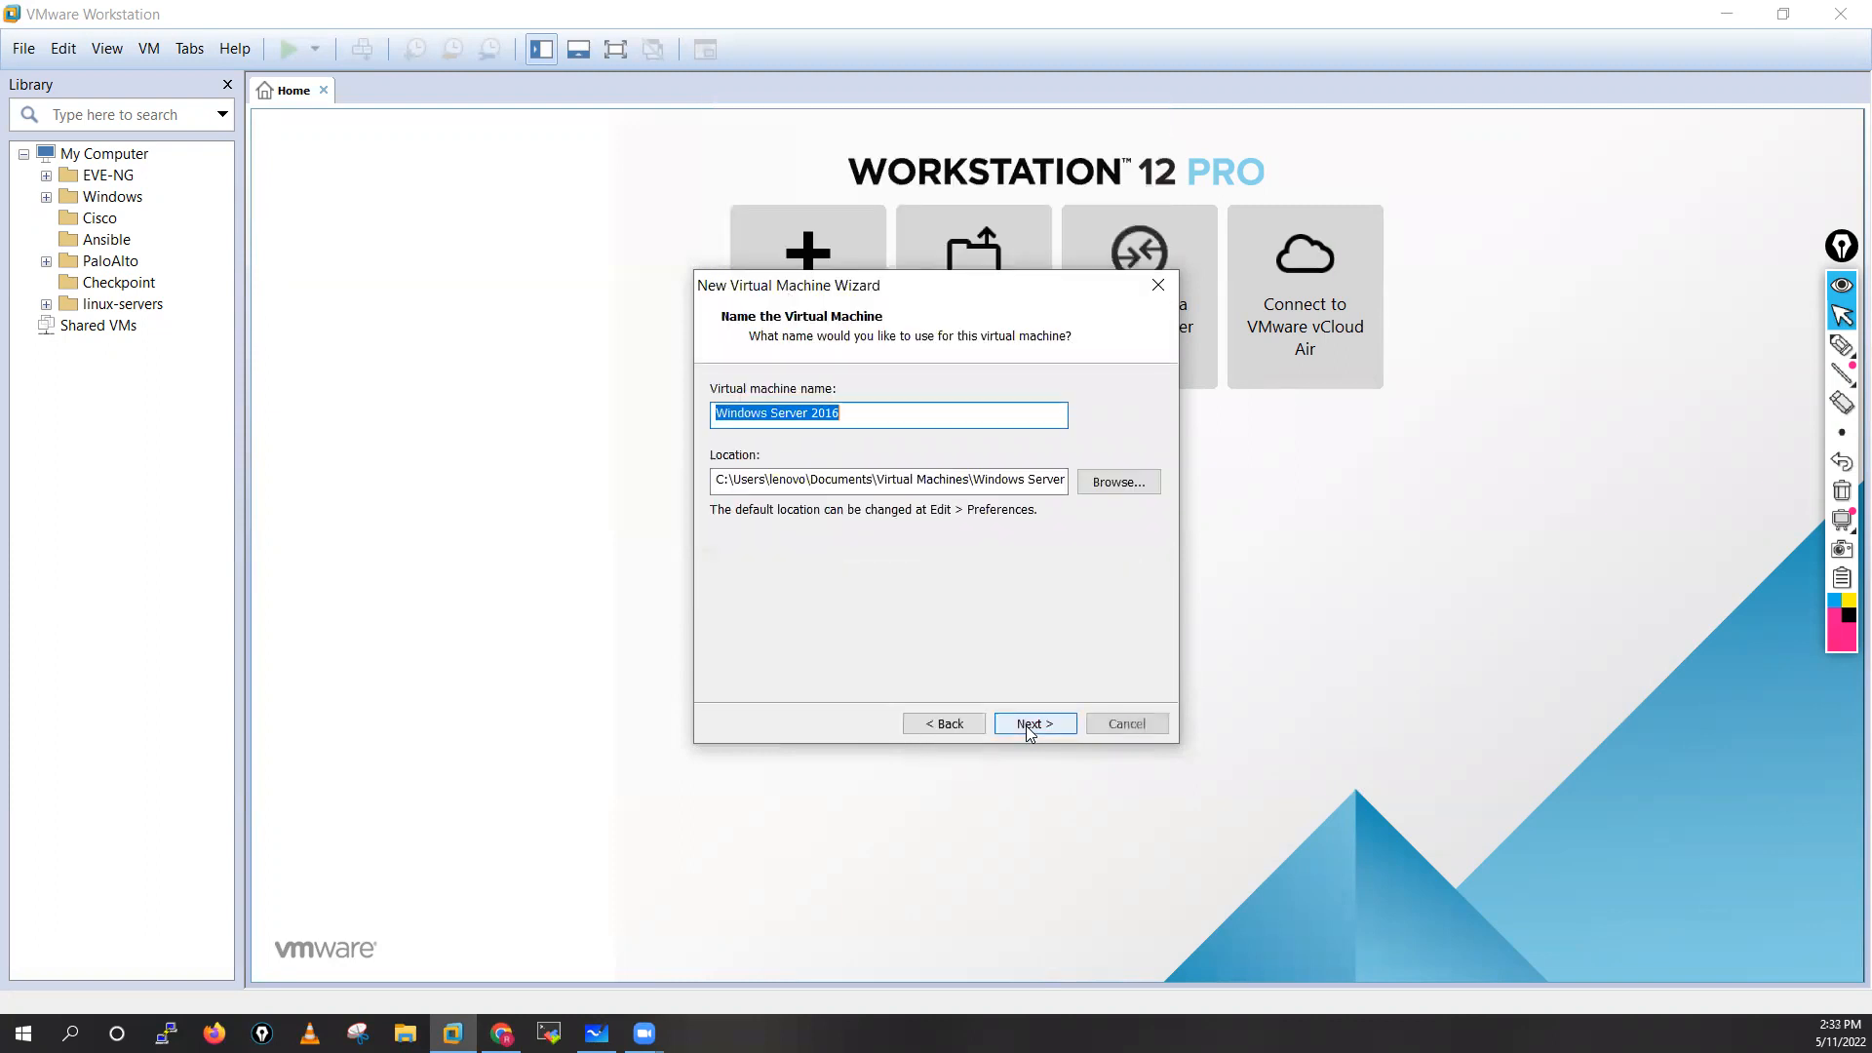
Name the virtual machine DC-AD-01 and accept its default storage location
left_click(857, 417)
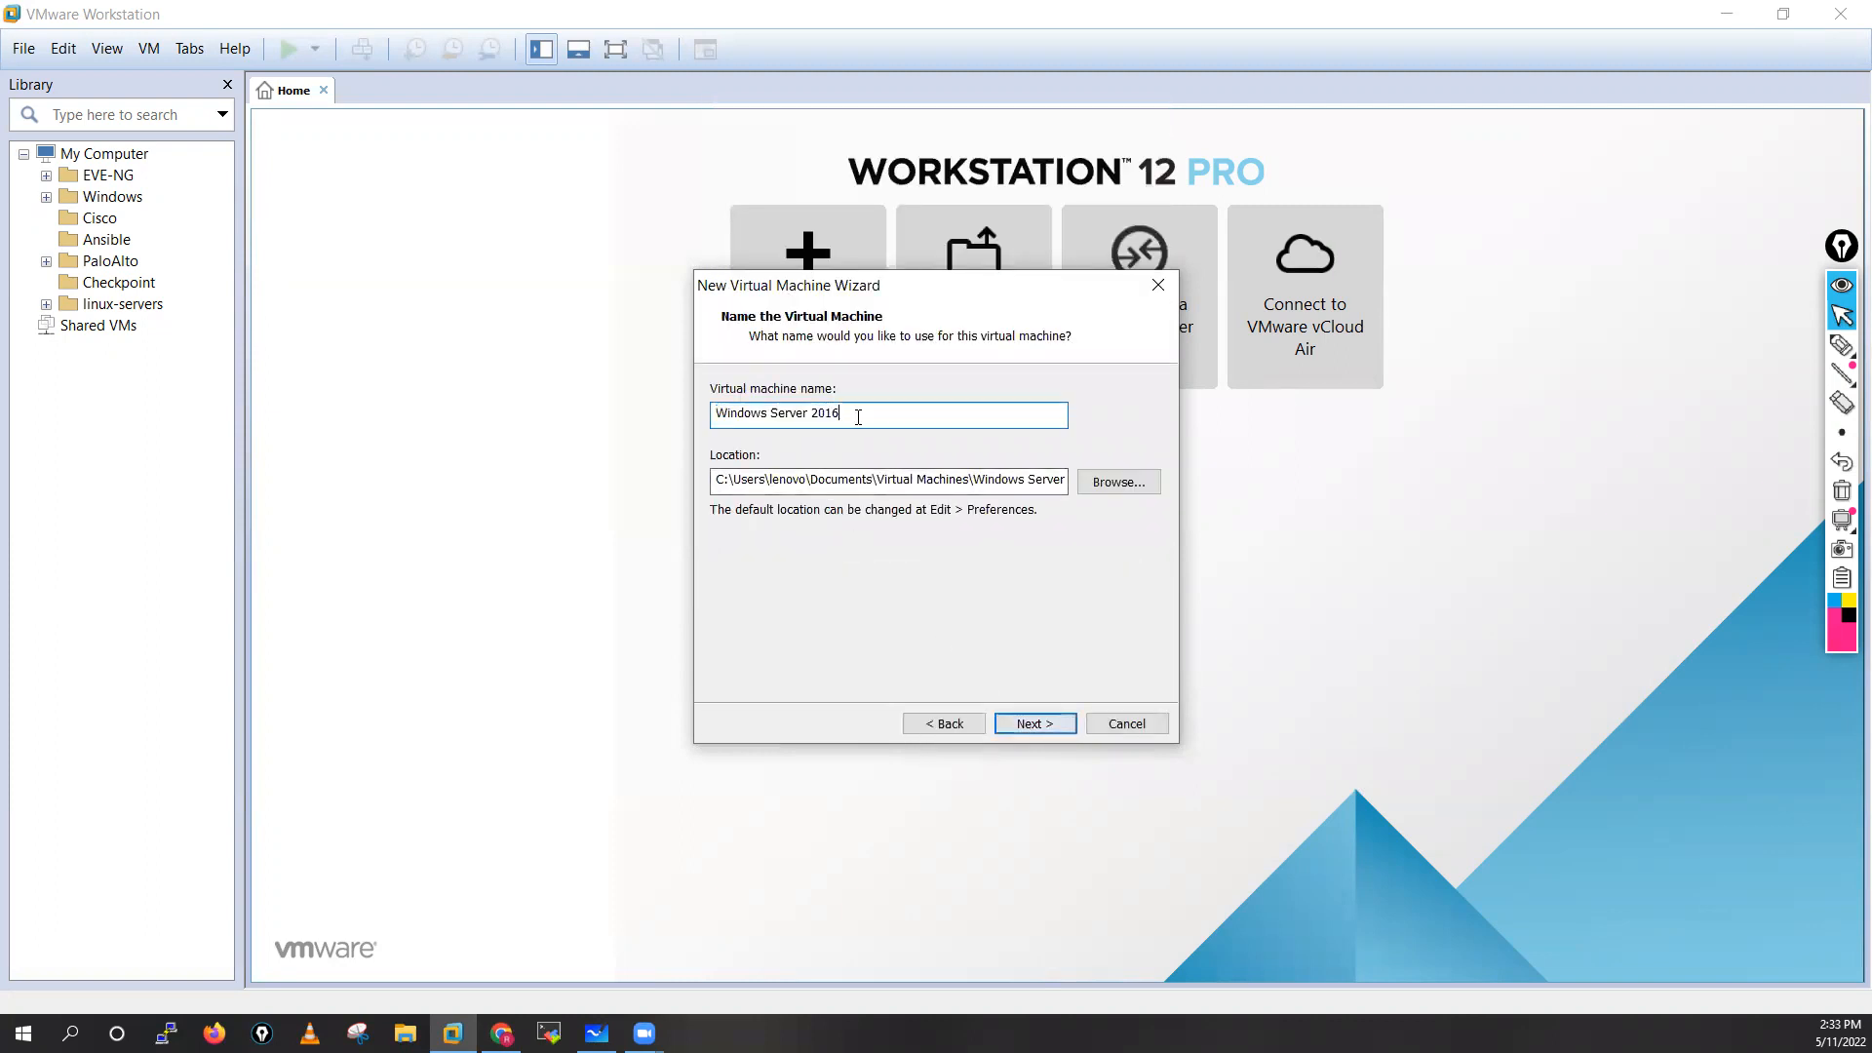
key("BackSpace")
key("BackSpace")
key("BackSpace")
key("BackSpace")
key("BackSpace")
key("BackSpace")
key("BackSpace")
key("BackSpace")
key("BackSpace")
key("BackSpace")
key("BackSpace")
key("BackSpace")
key("BackSpace")
key("BackSpace")
key("BackSpace")
key("BackSpace")
key("BackSpace")
key("BackSpace")
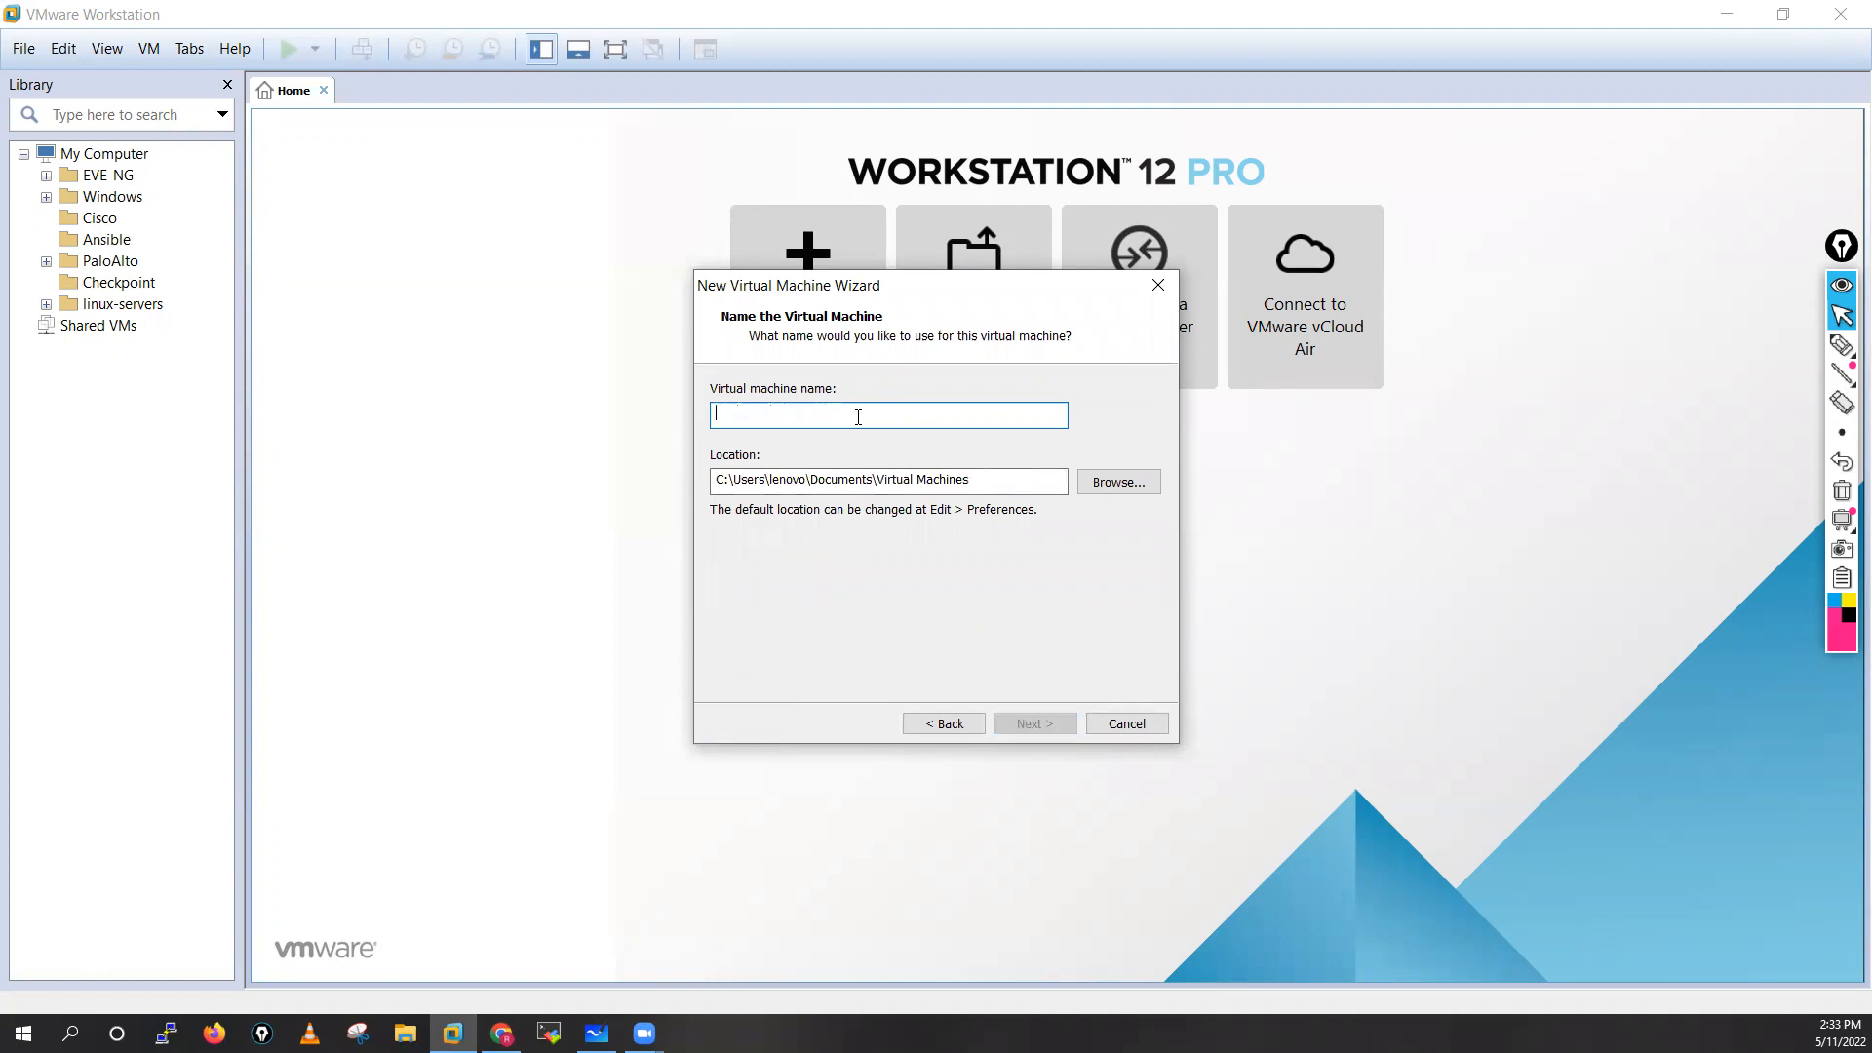
type("DC-AD-01")
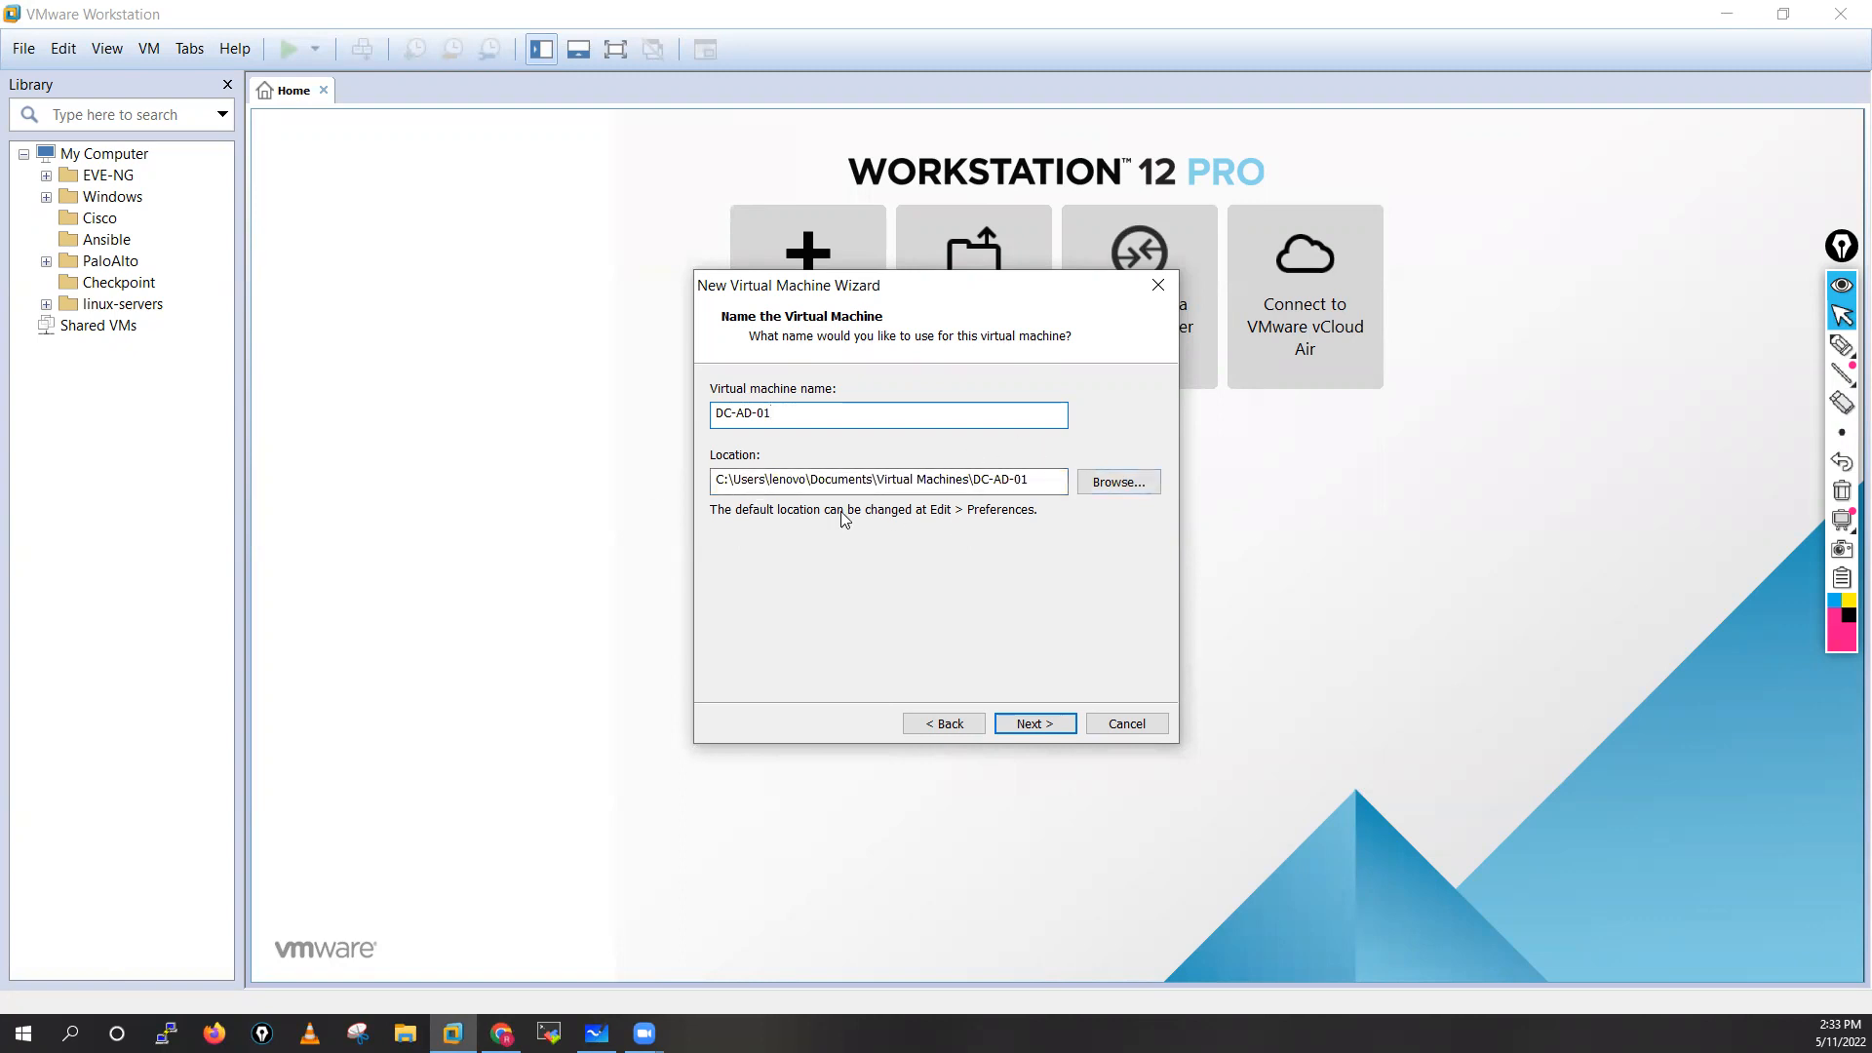
left_click(1034, 722)
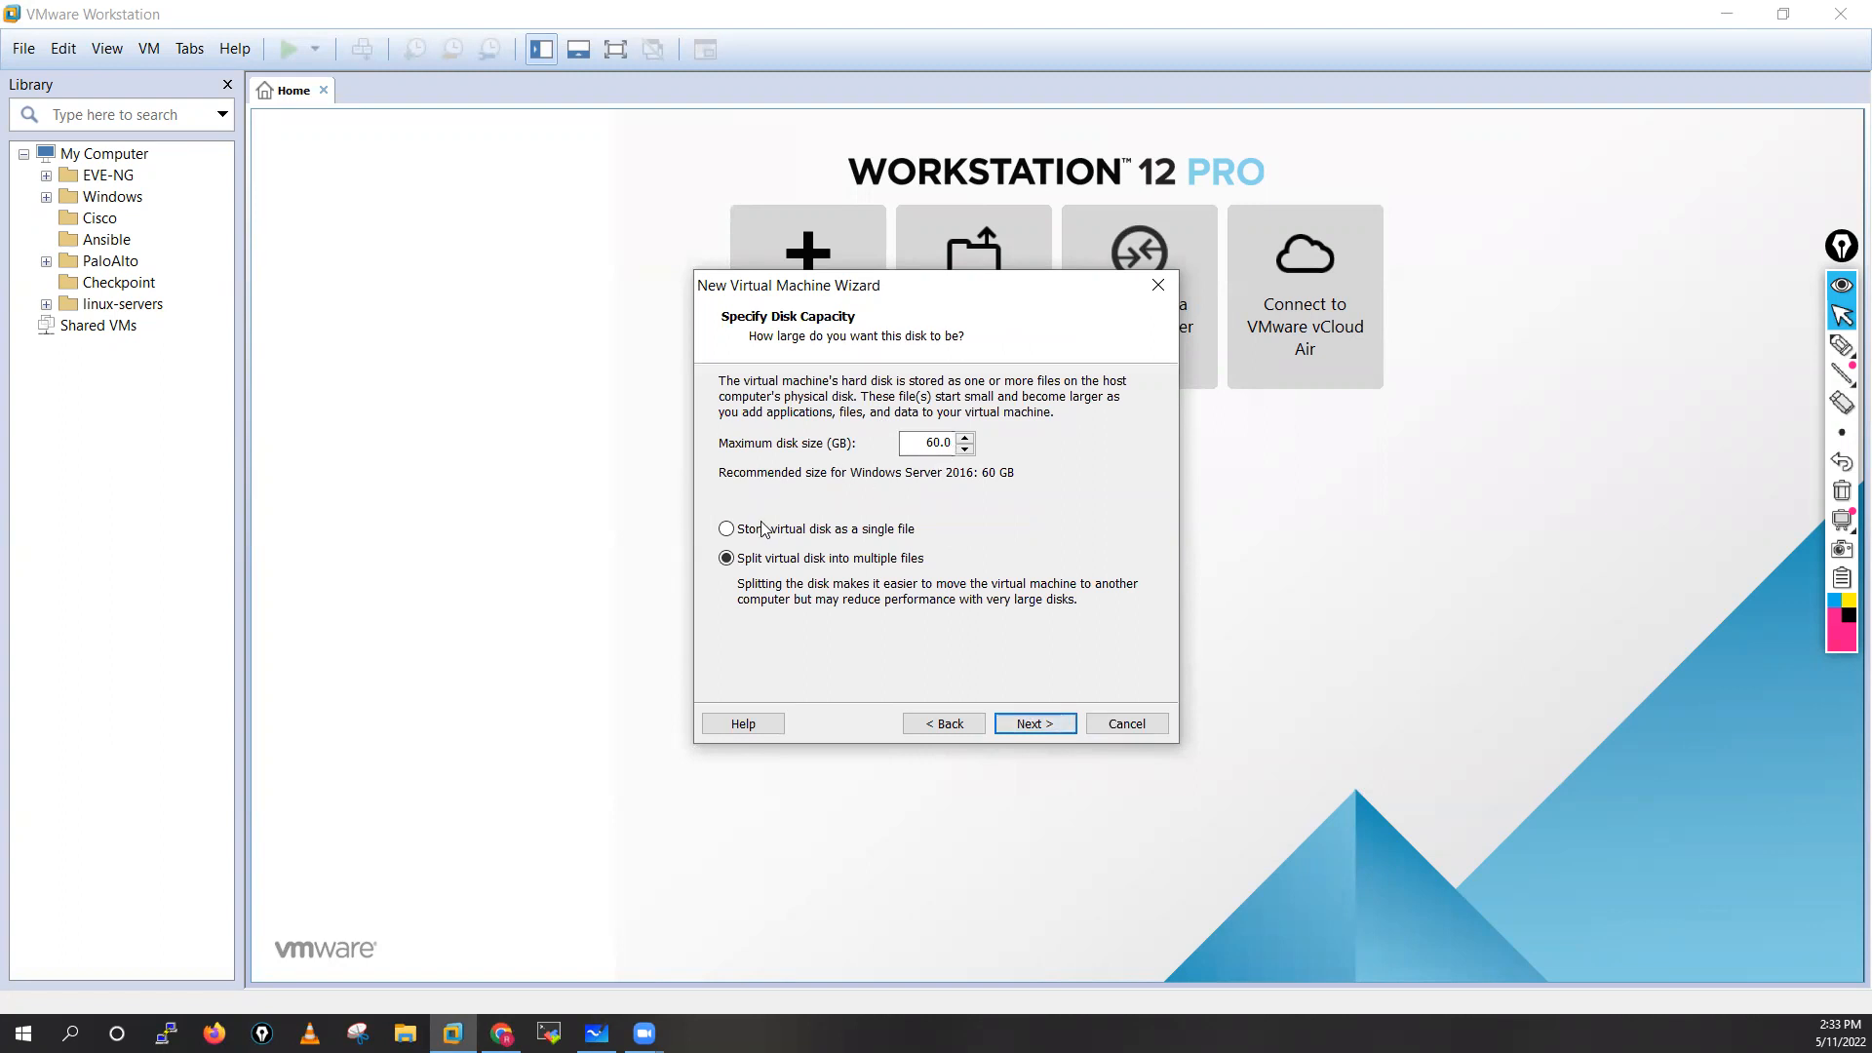
Store the 60 GB virtual disk as a single file and finish creating the virtual machine
left_click(729, 529)
left_click(1037, 727)
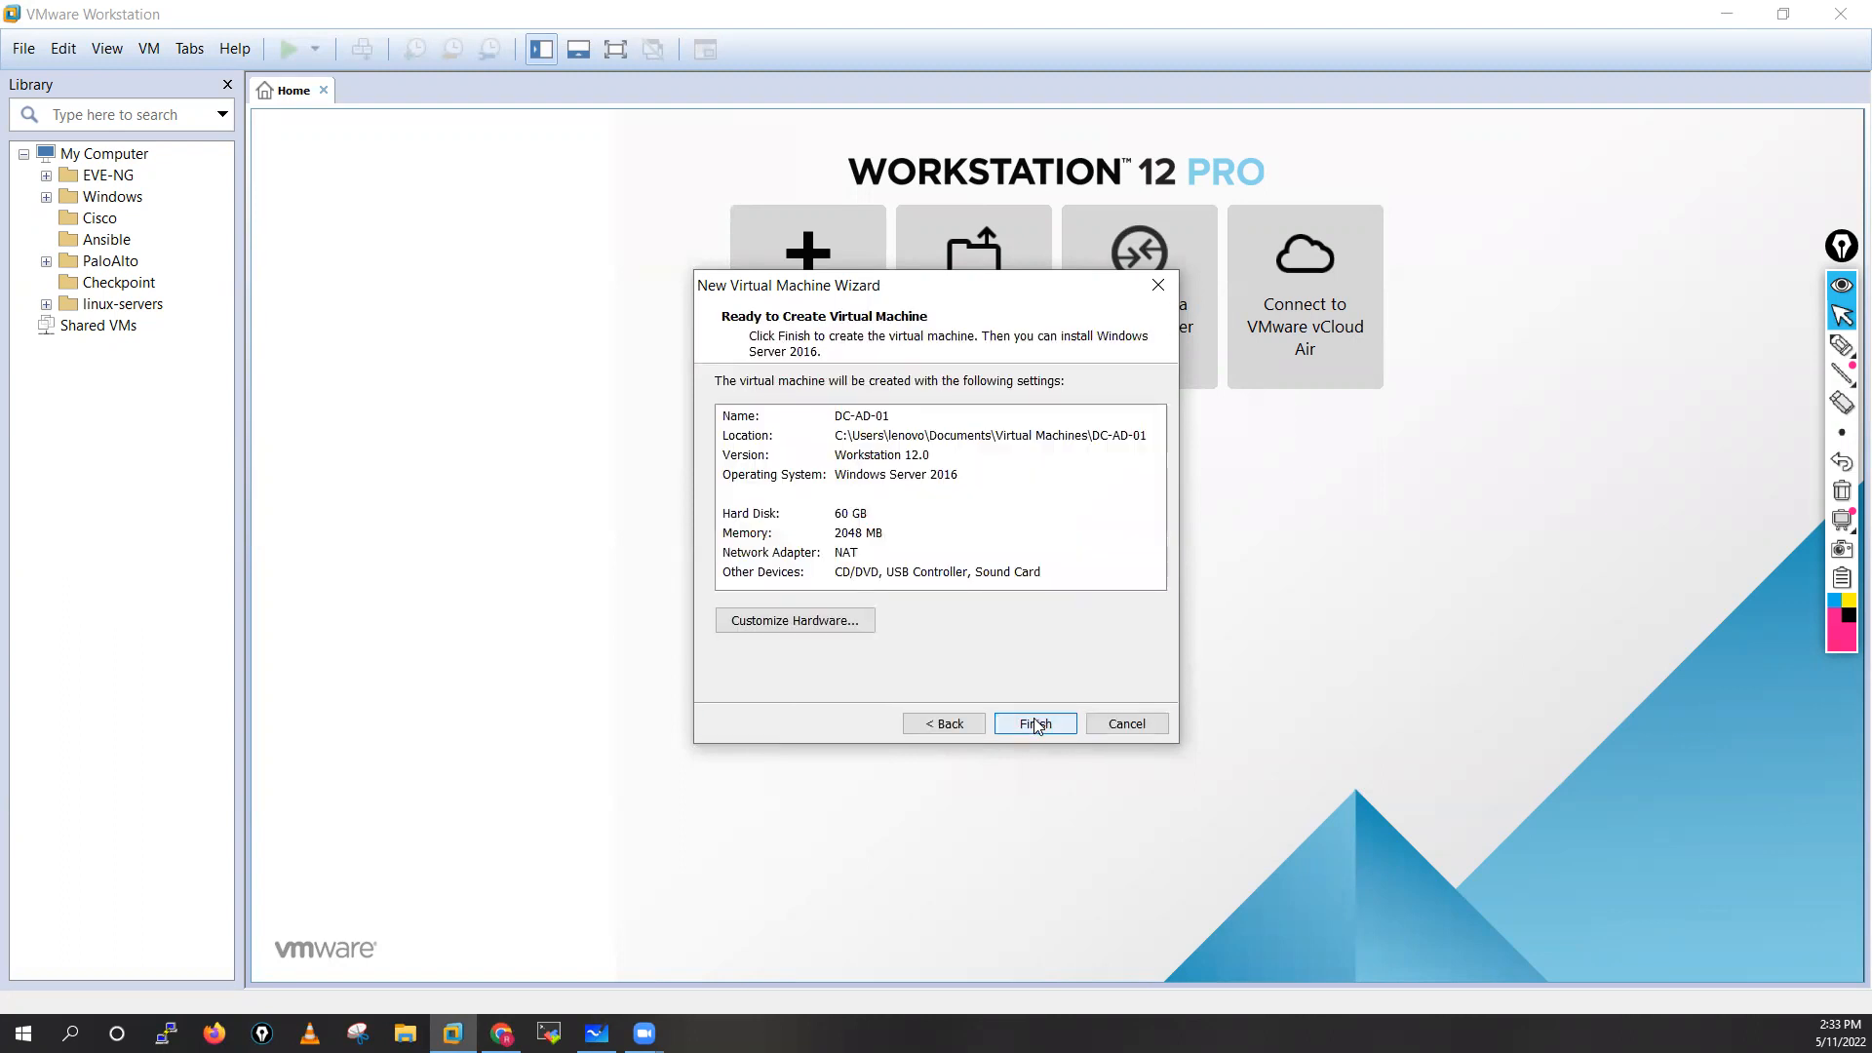
left_click(1036, 724)
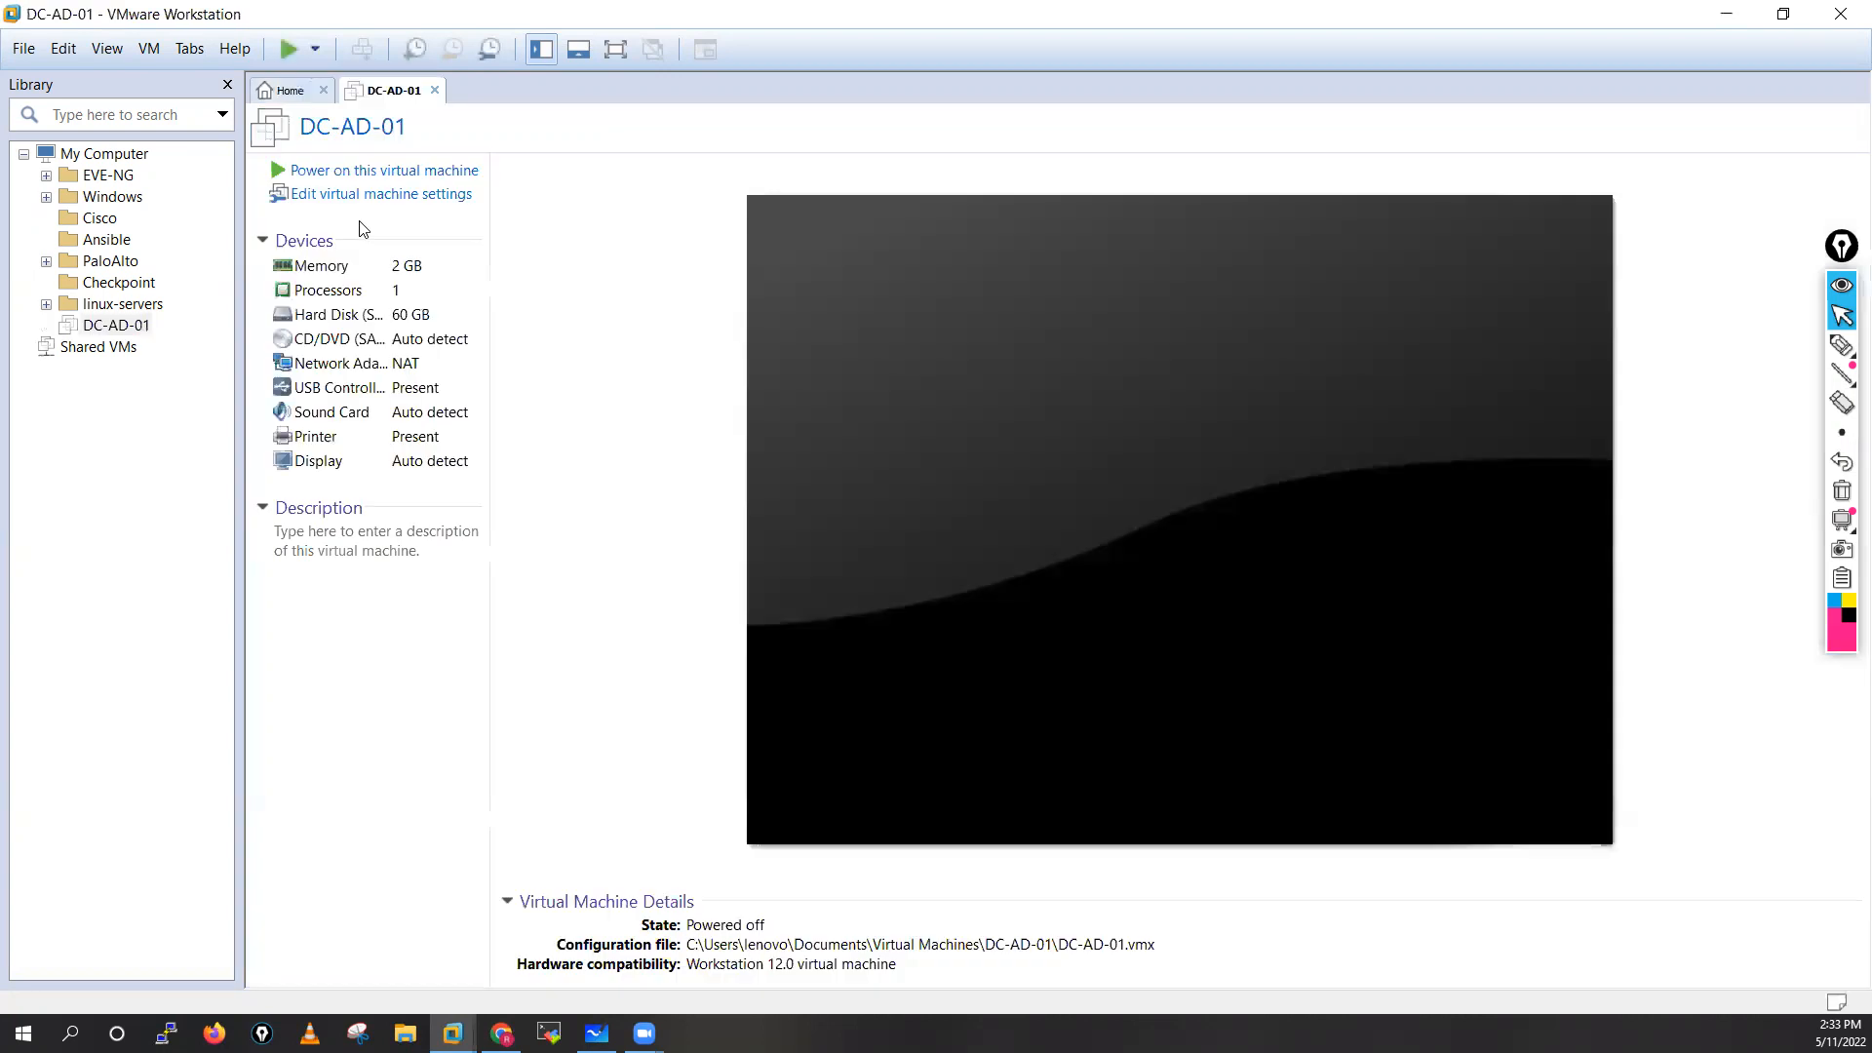
In the settings of DC-AD-01, connect the network adapter to the custom virtual network VMnet1 (Host-only)
left_click(353, 199)
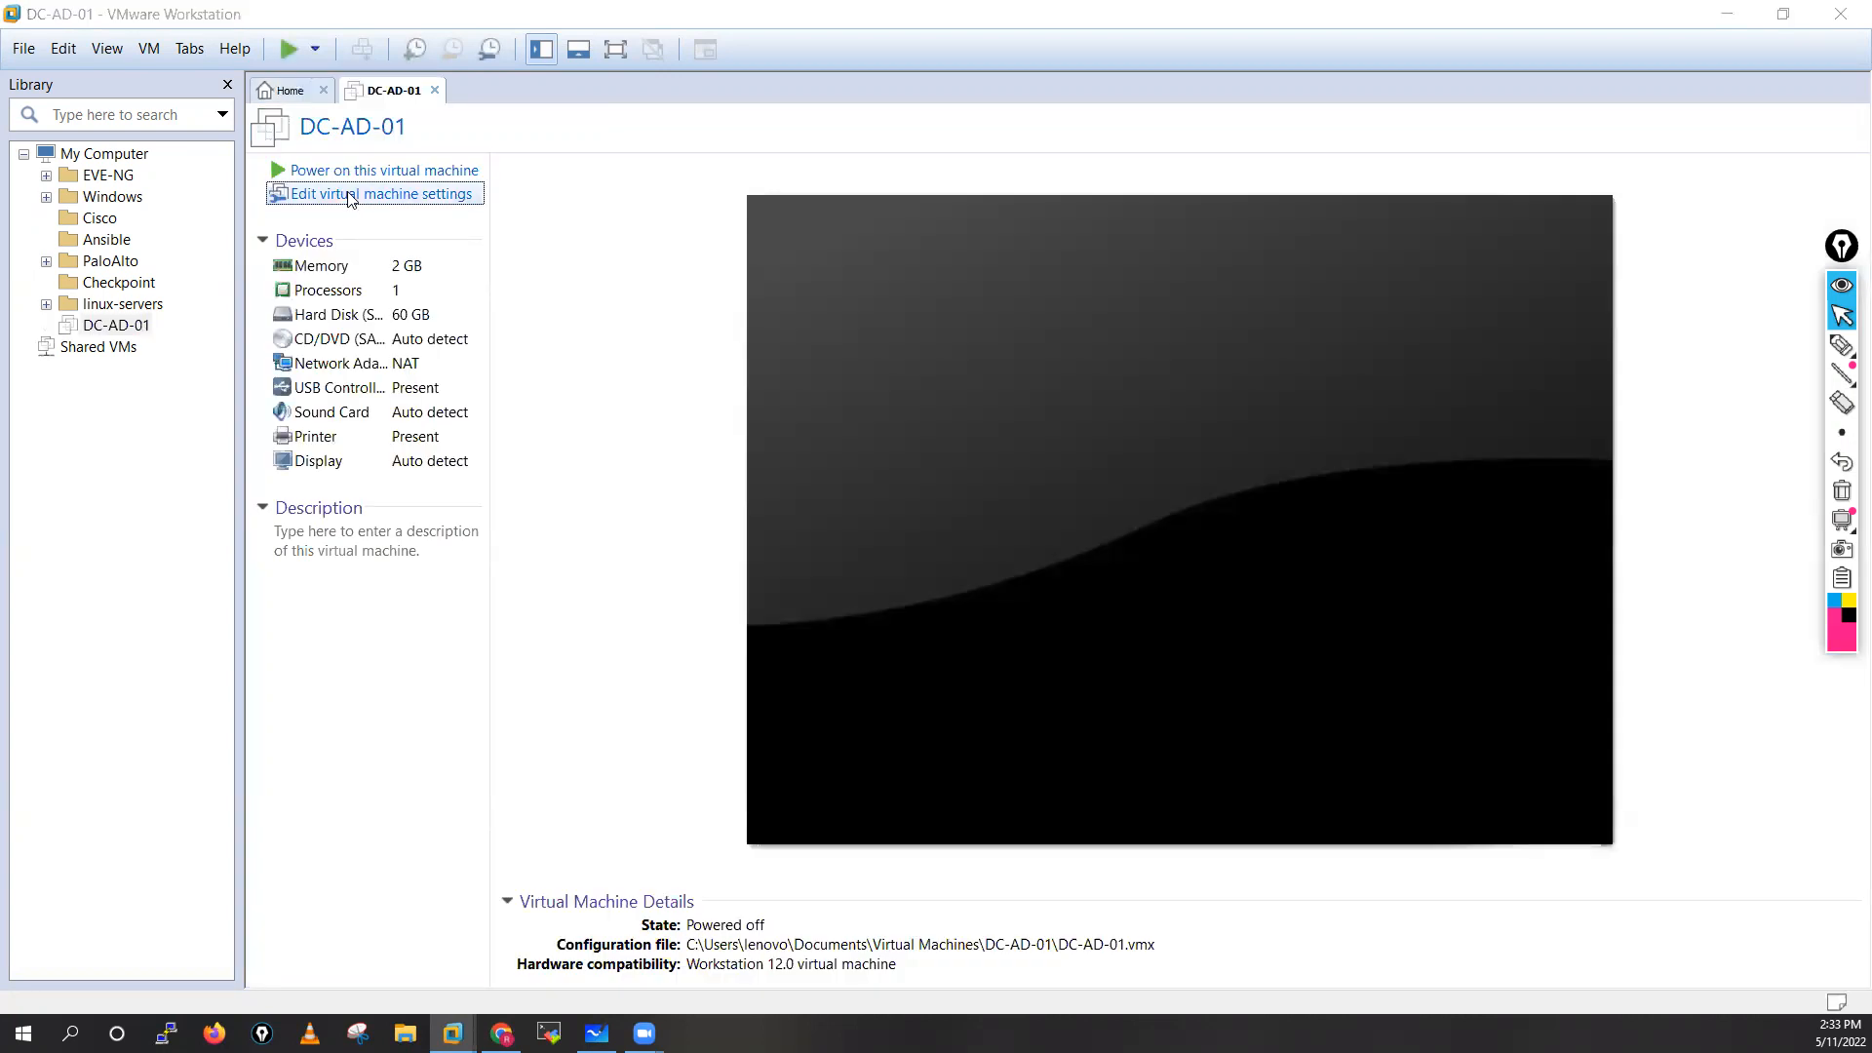
left_click(702, 322)
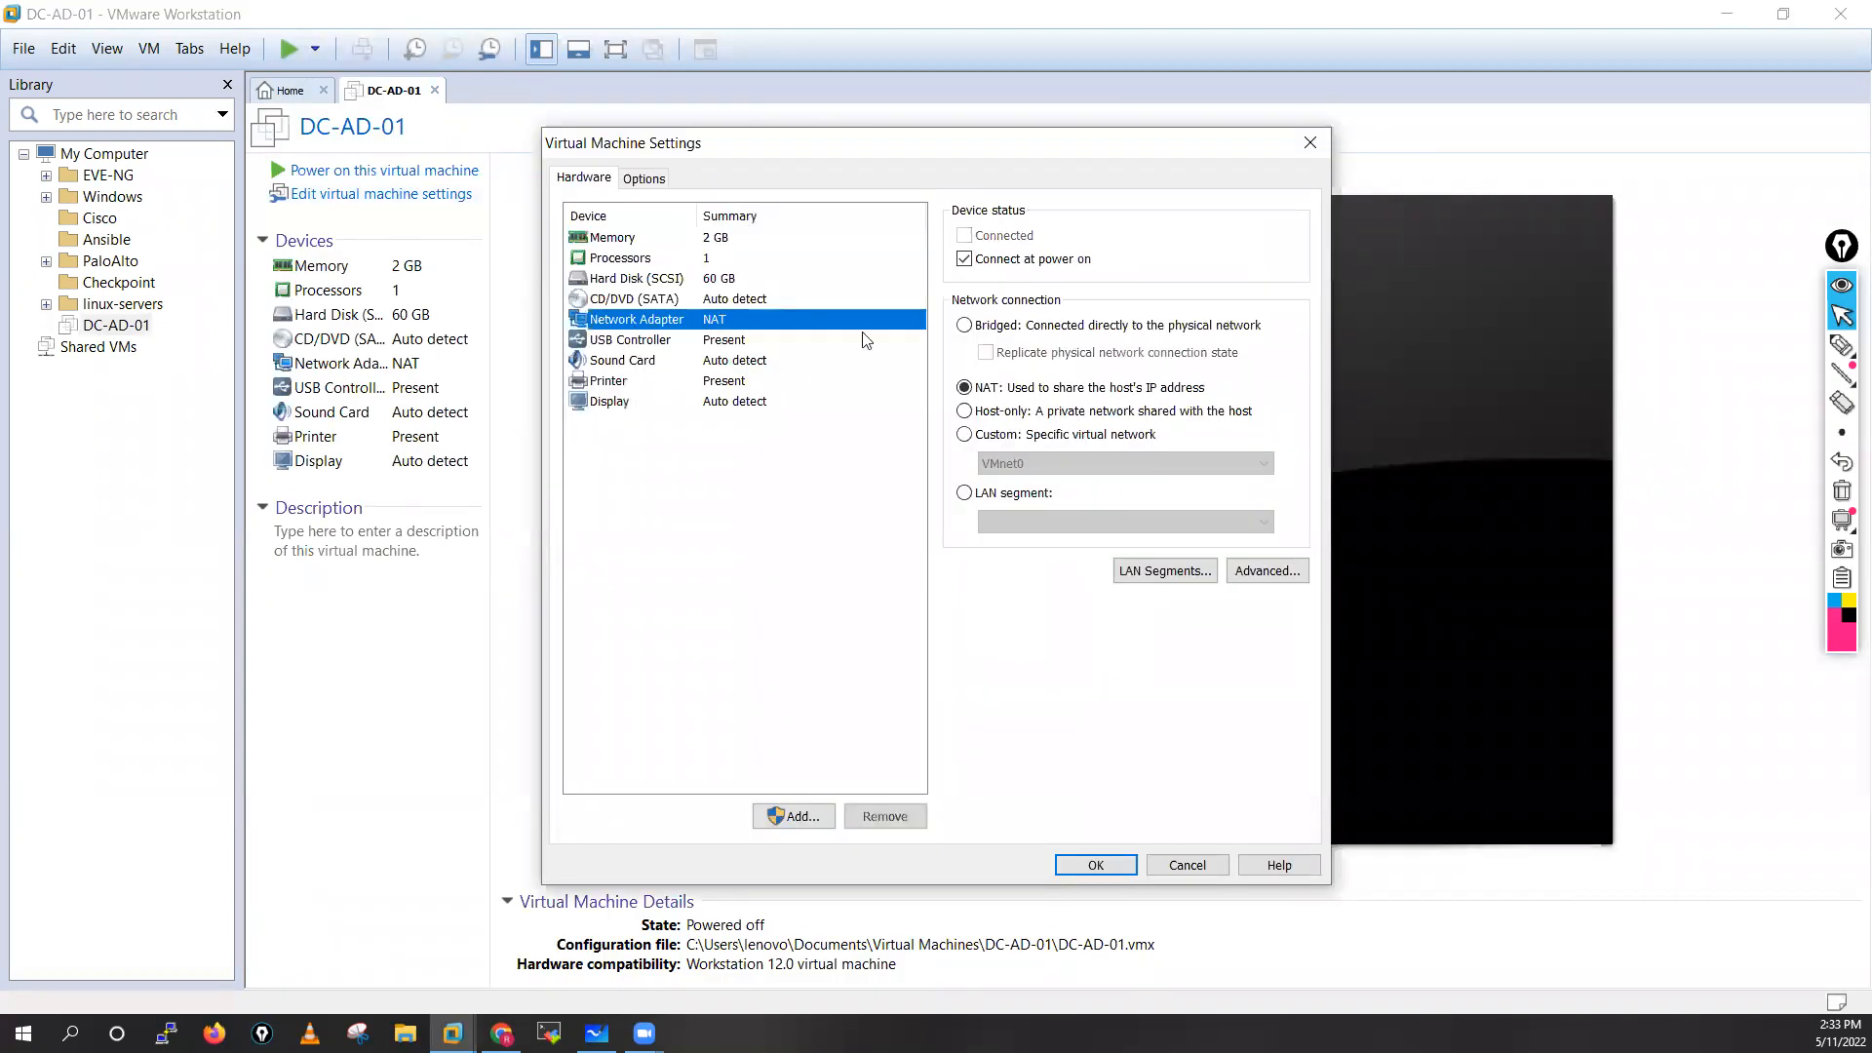
left_click(993, 435)
left_click(1030, 464)
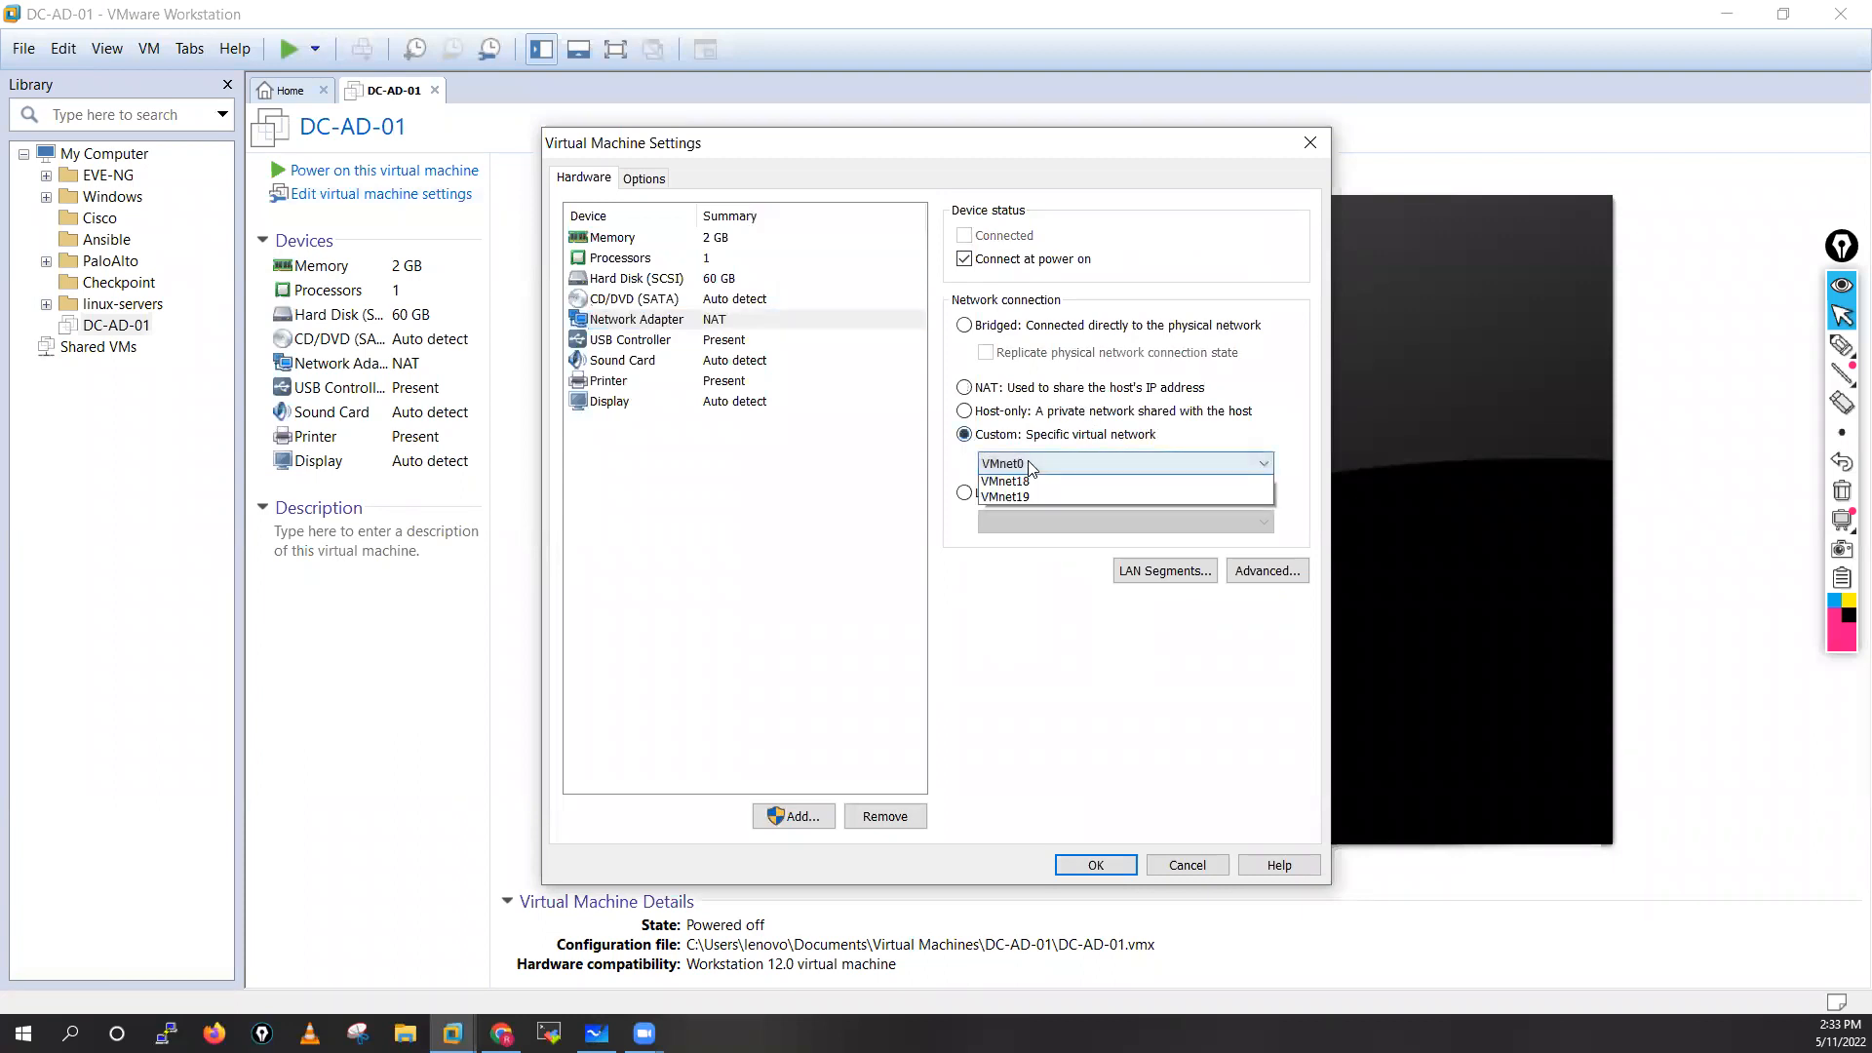
left_click(1026, 496)
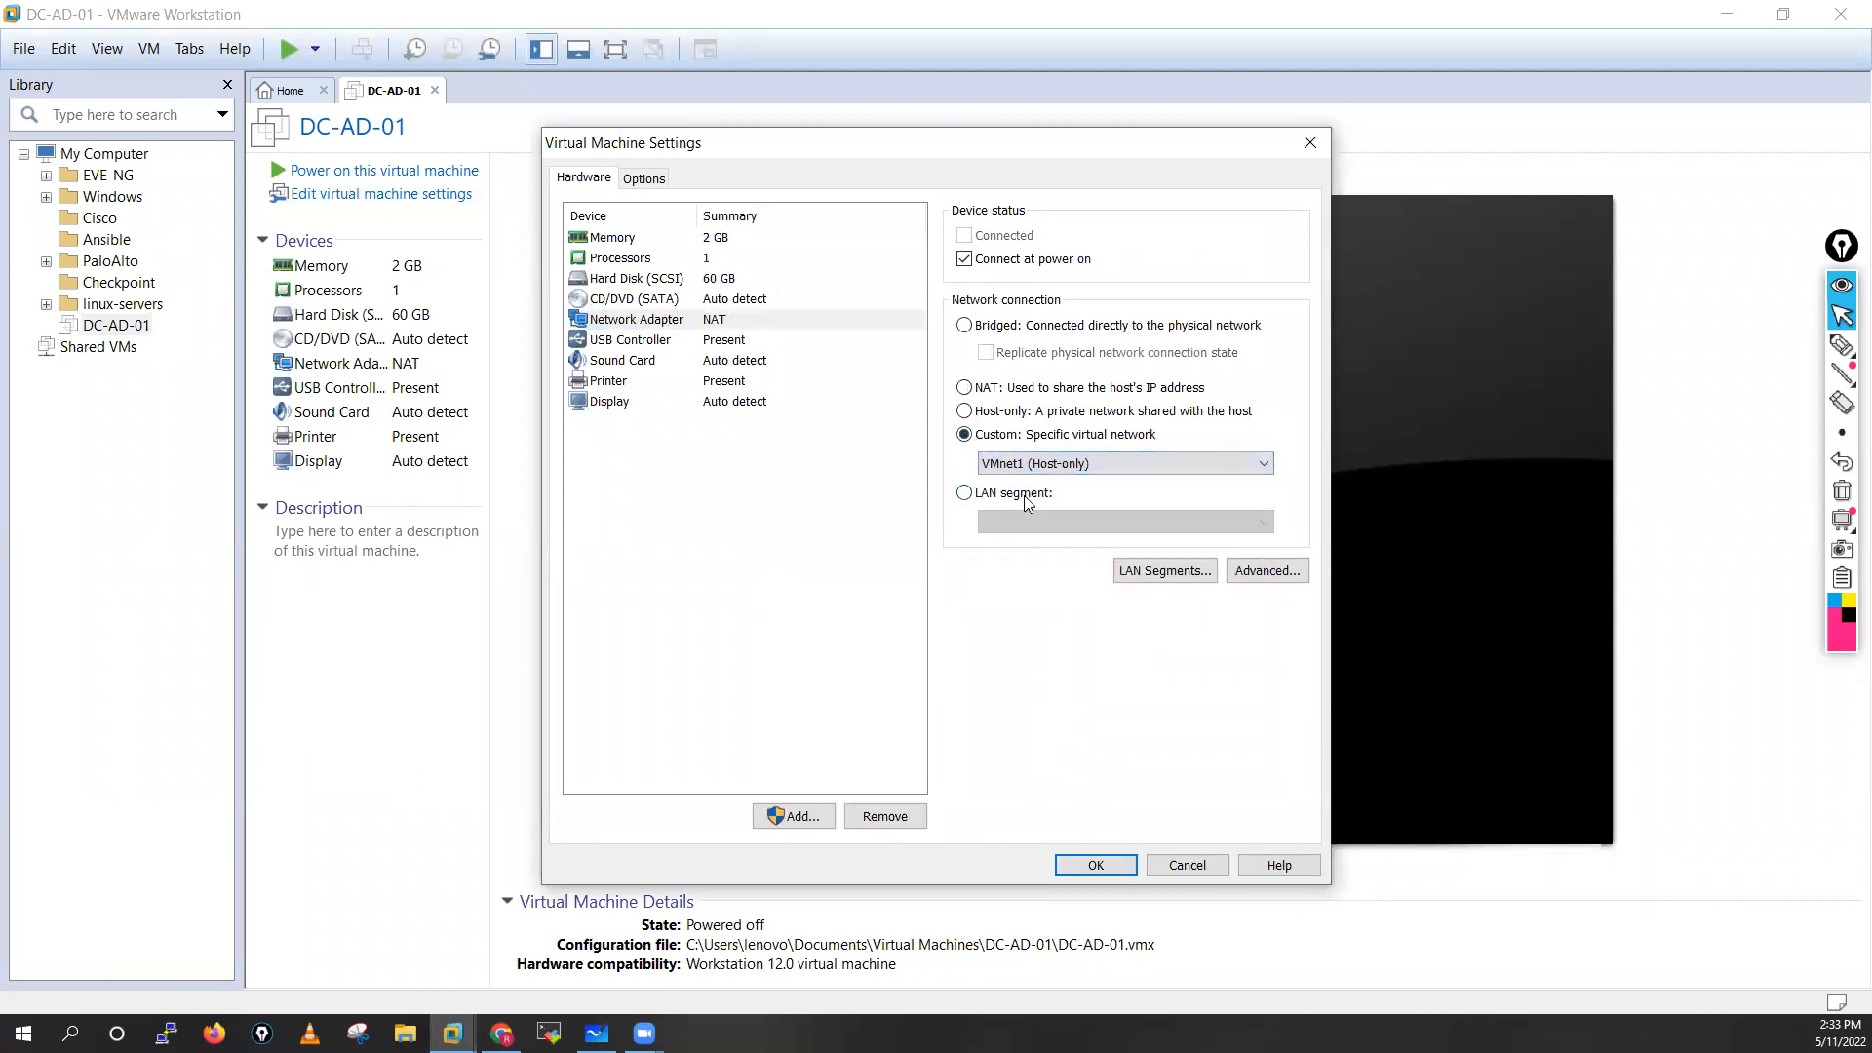
scroll(1017, 455, "down", 1)
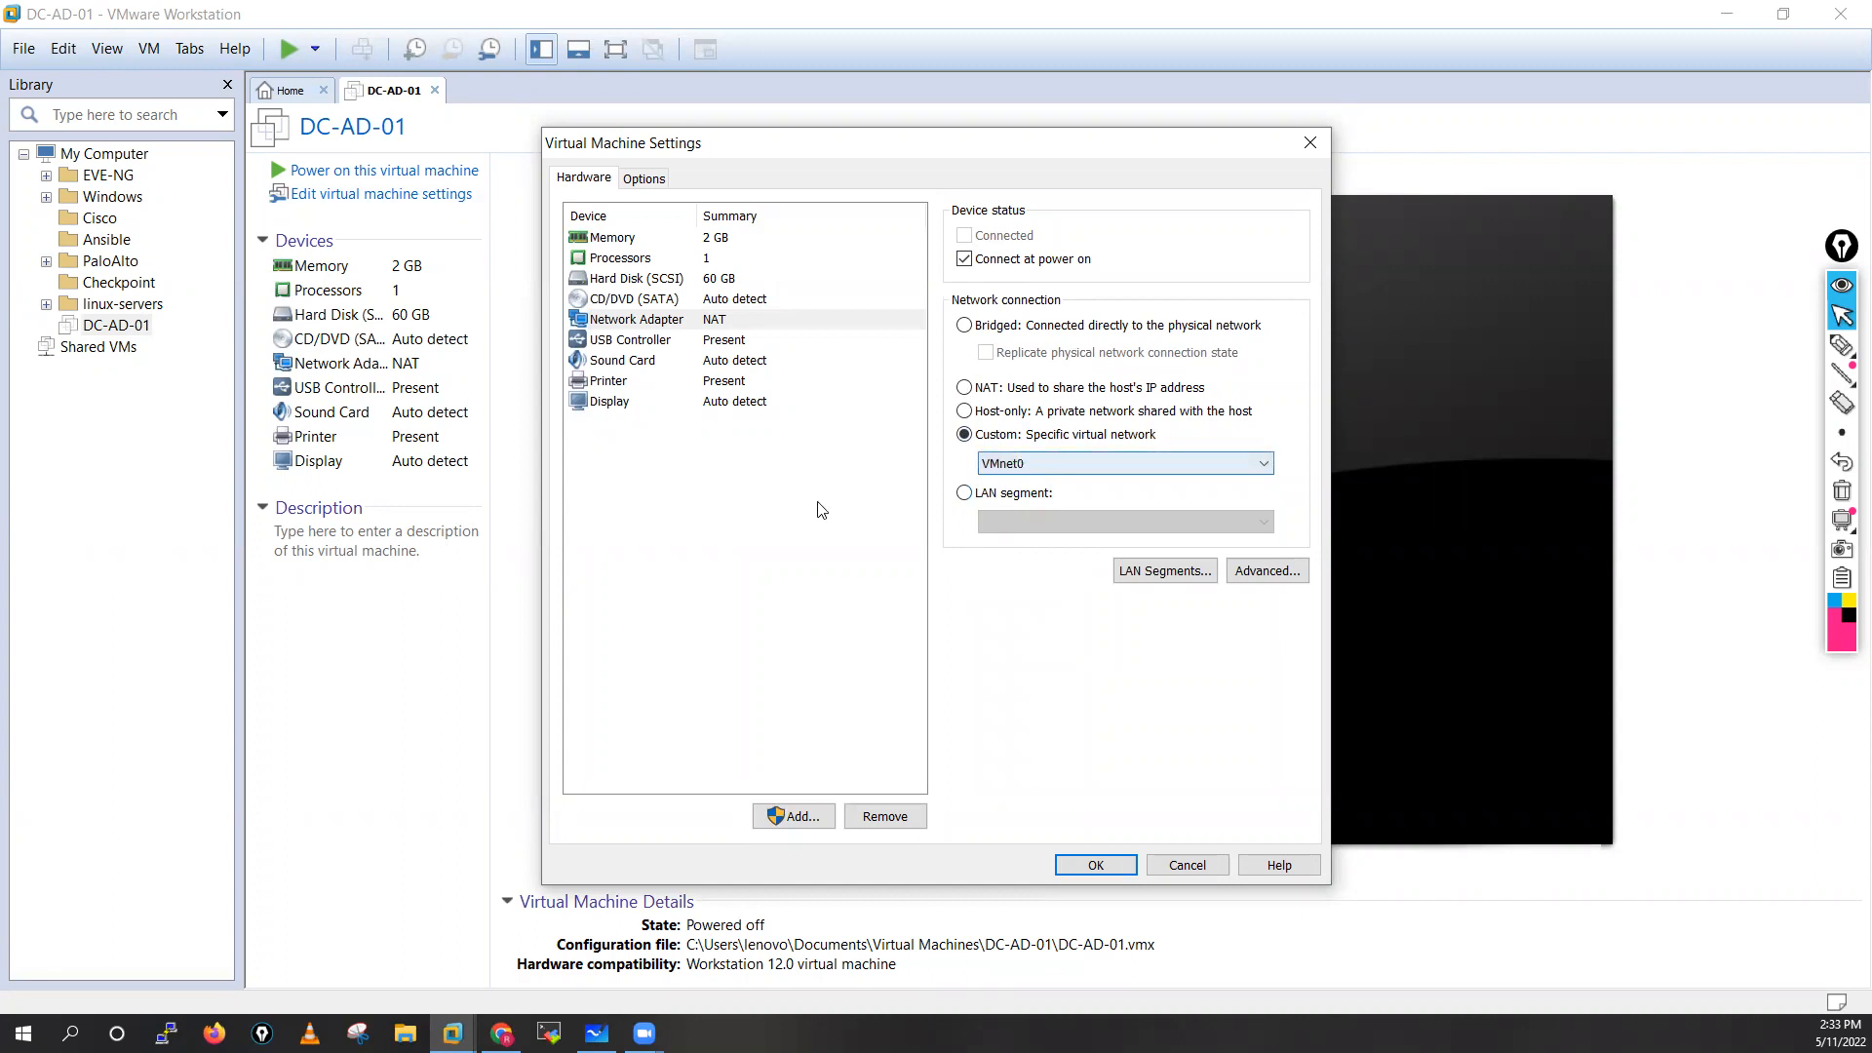
left_click(1019, 466)
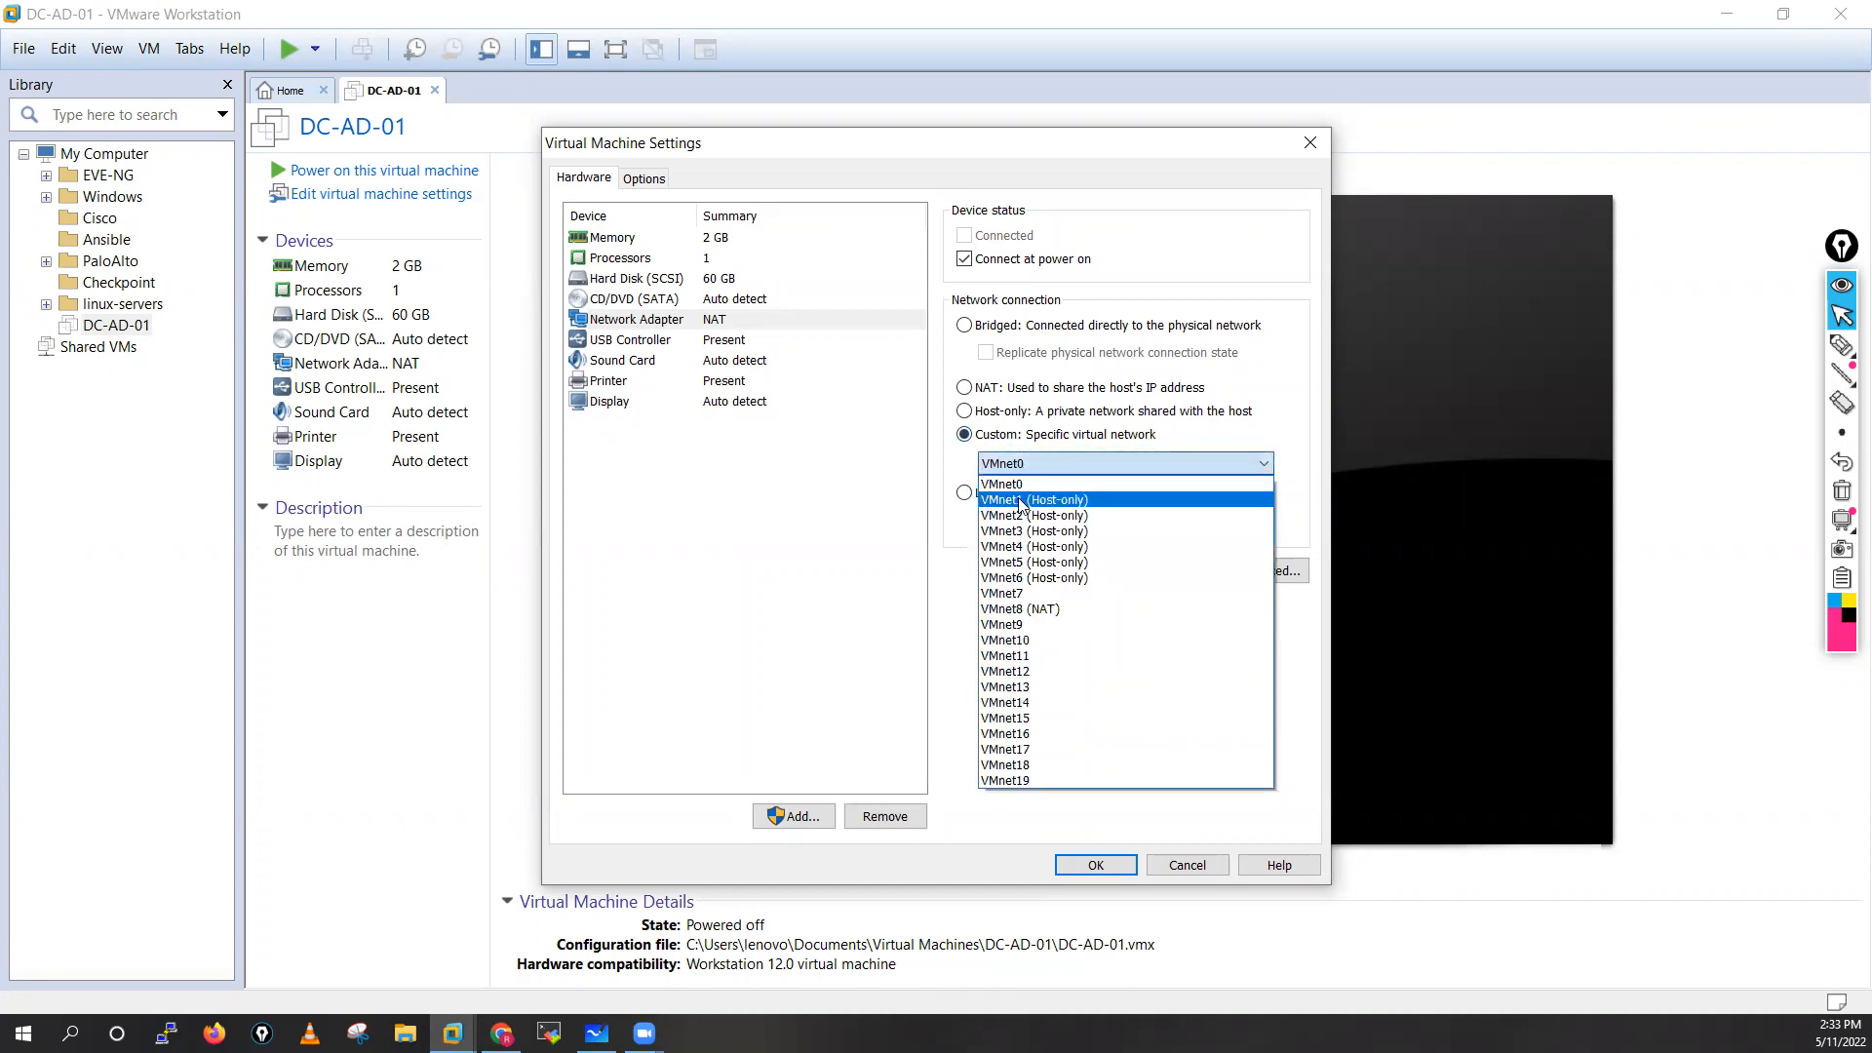
left_click(1034, 504)
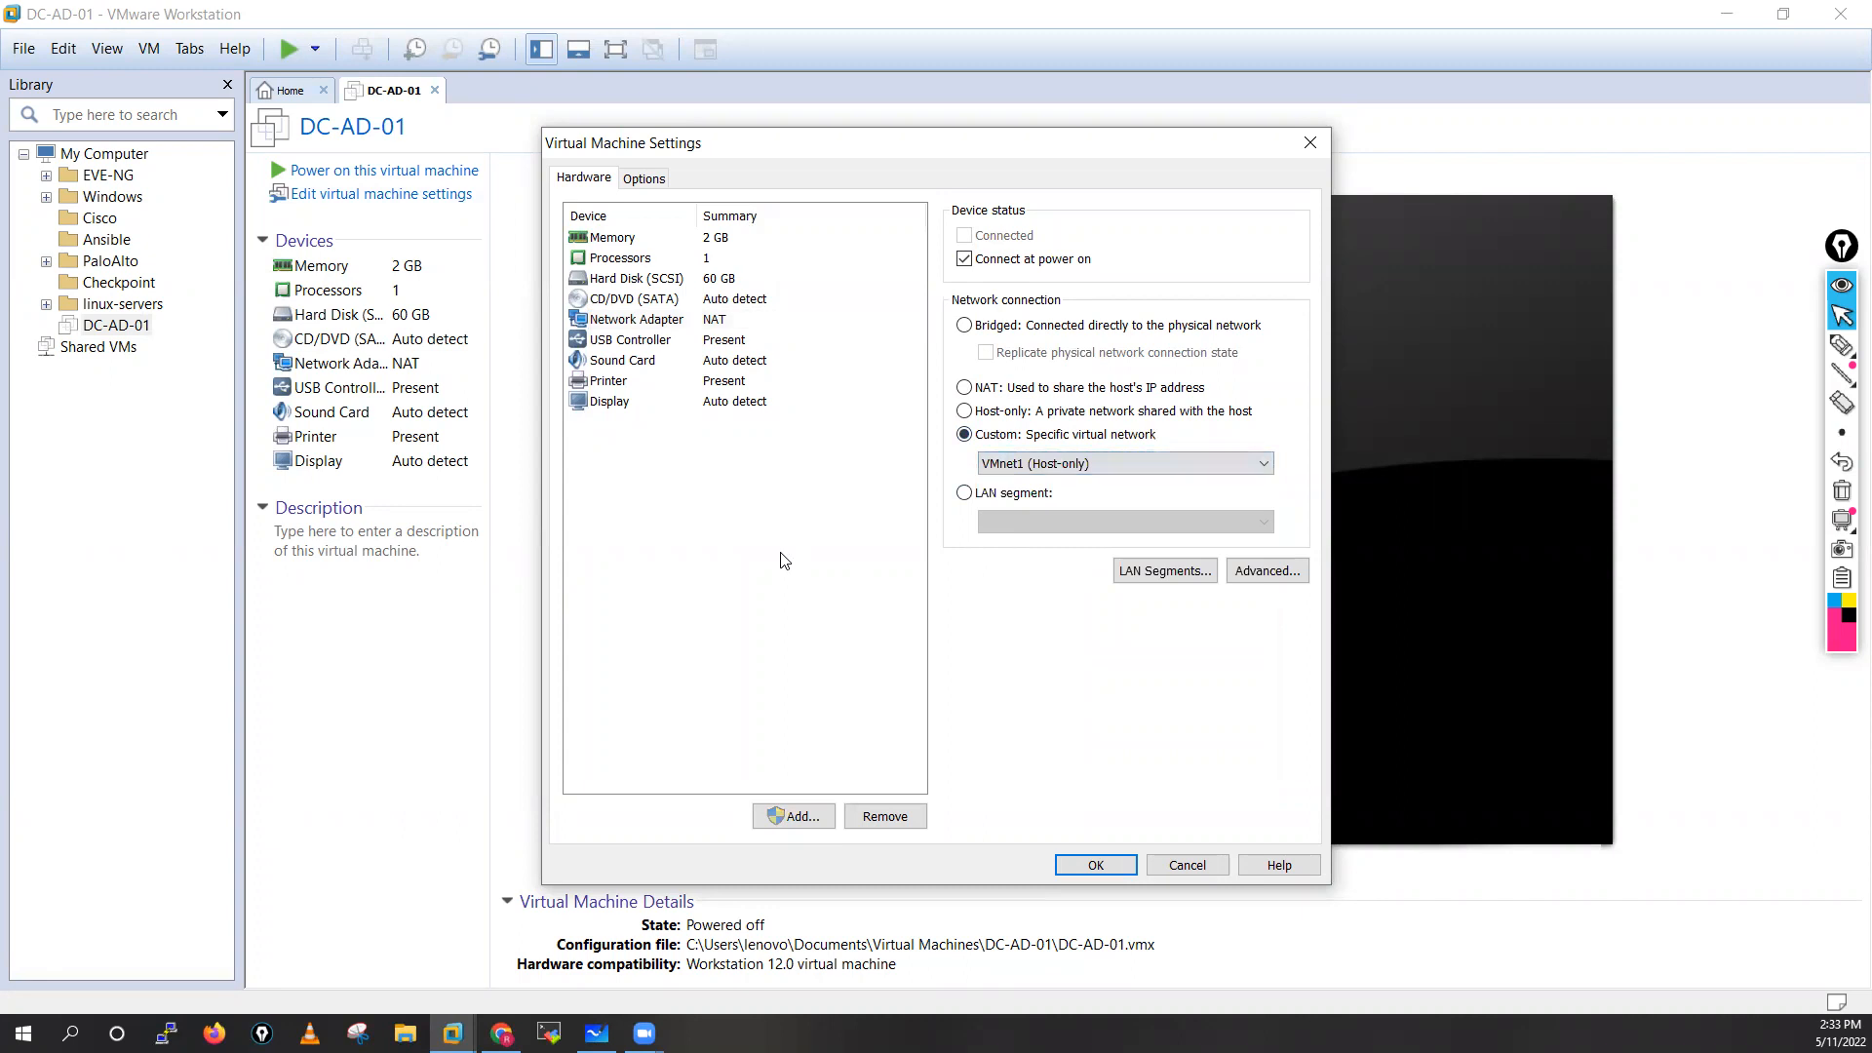
Set the virtual machine's memory to 4096 MB and look over its processor and hard disk settings
left_click(602, 239)
left_click(994, 426)
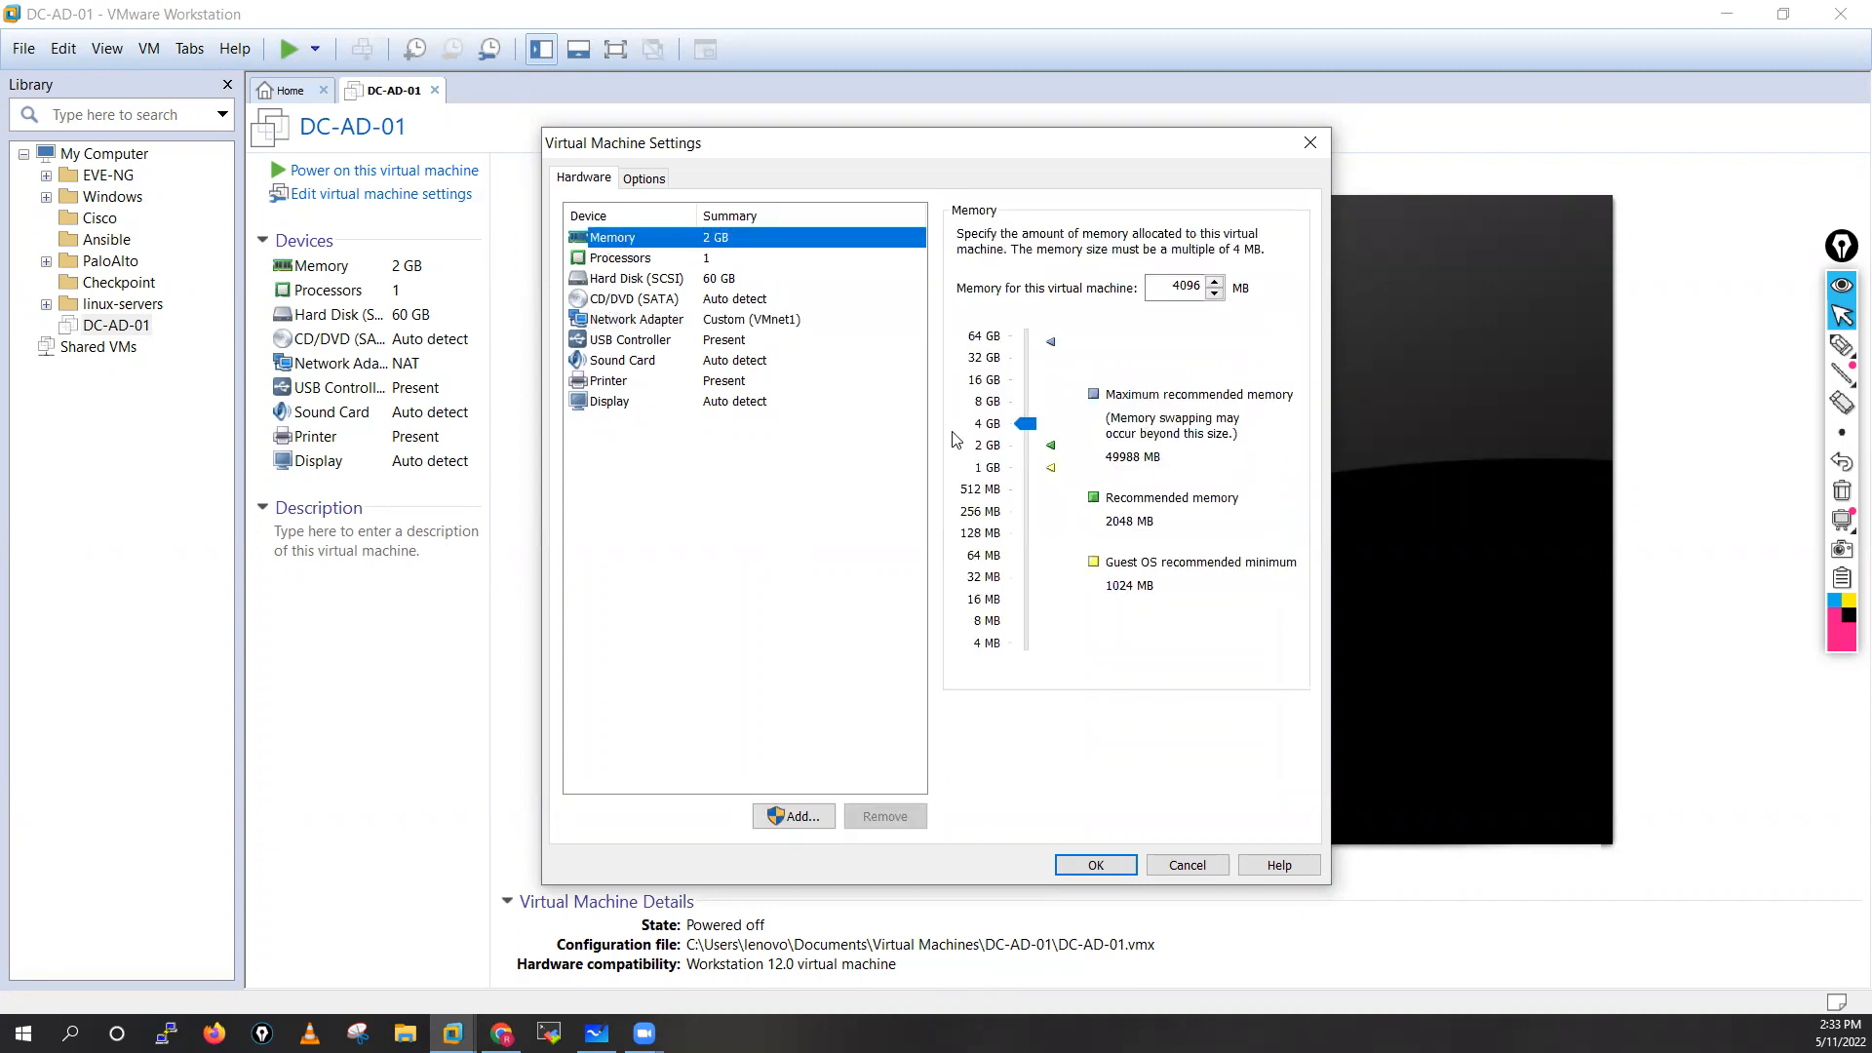
left_click(612, 258)
left_click(636, 279)
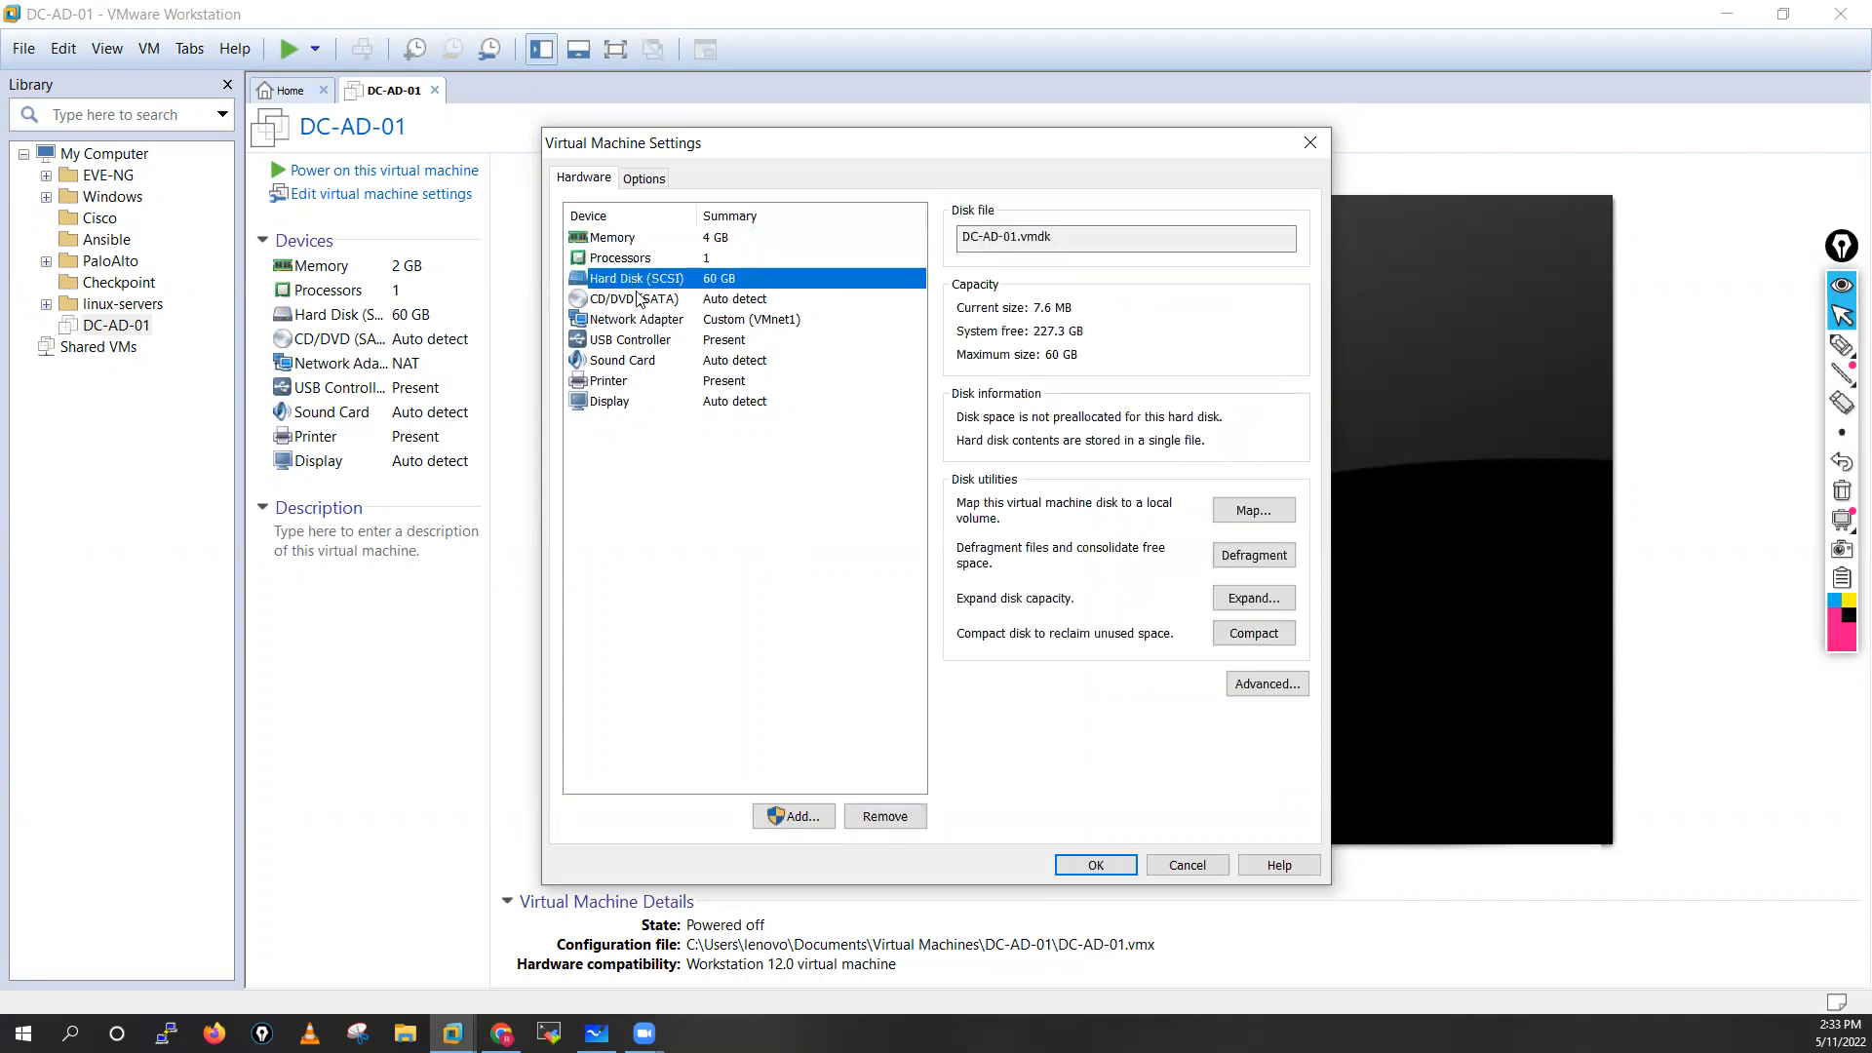
Attach Windows_Server_2016_Datacenter_EVAL_en-us_14393_refresh.ISO from the Desktop to the CD/DVD drive and save the virtual machine settings
left_click(639, 300)
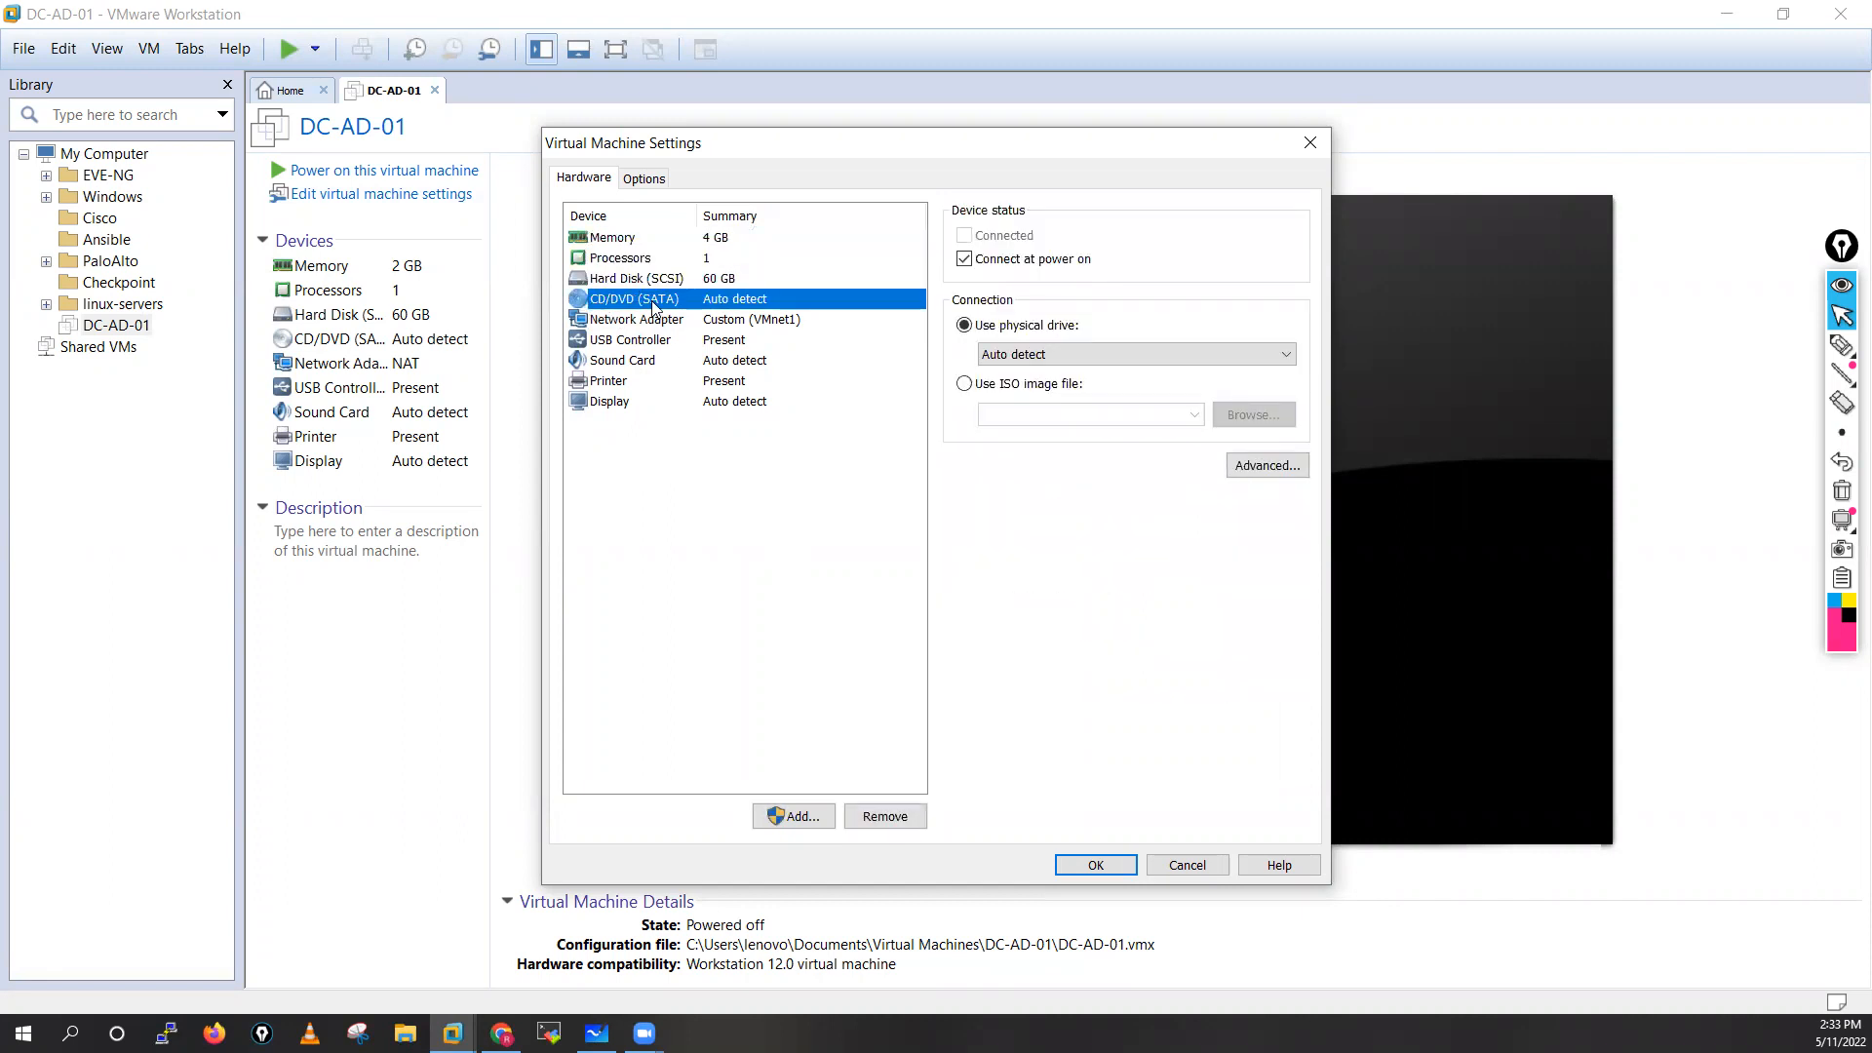
left_click(965, 384)
left_click(1254, 415)
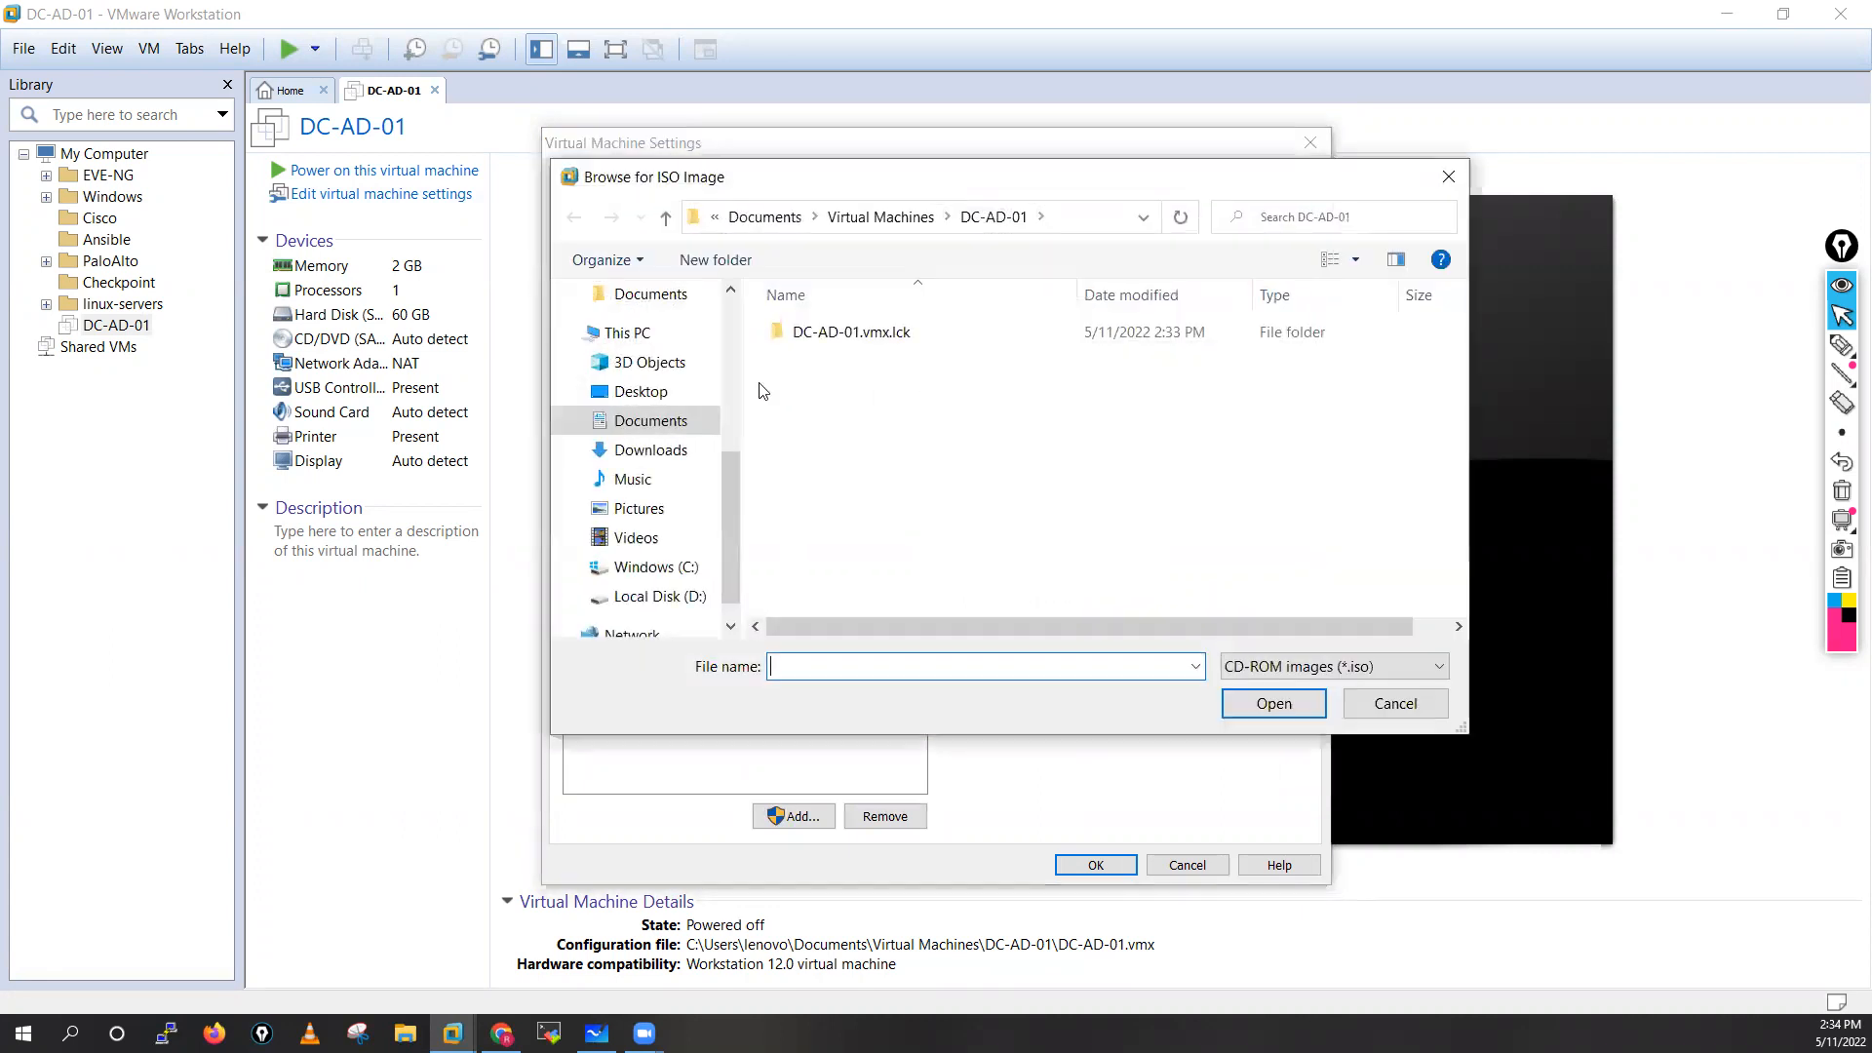
left_click(644, 393)
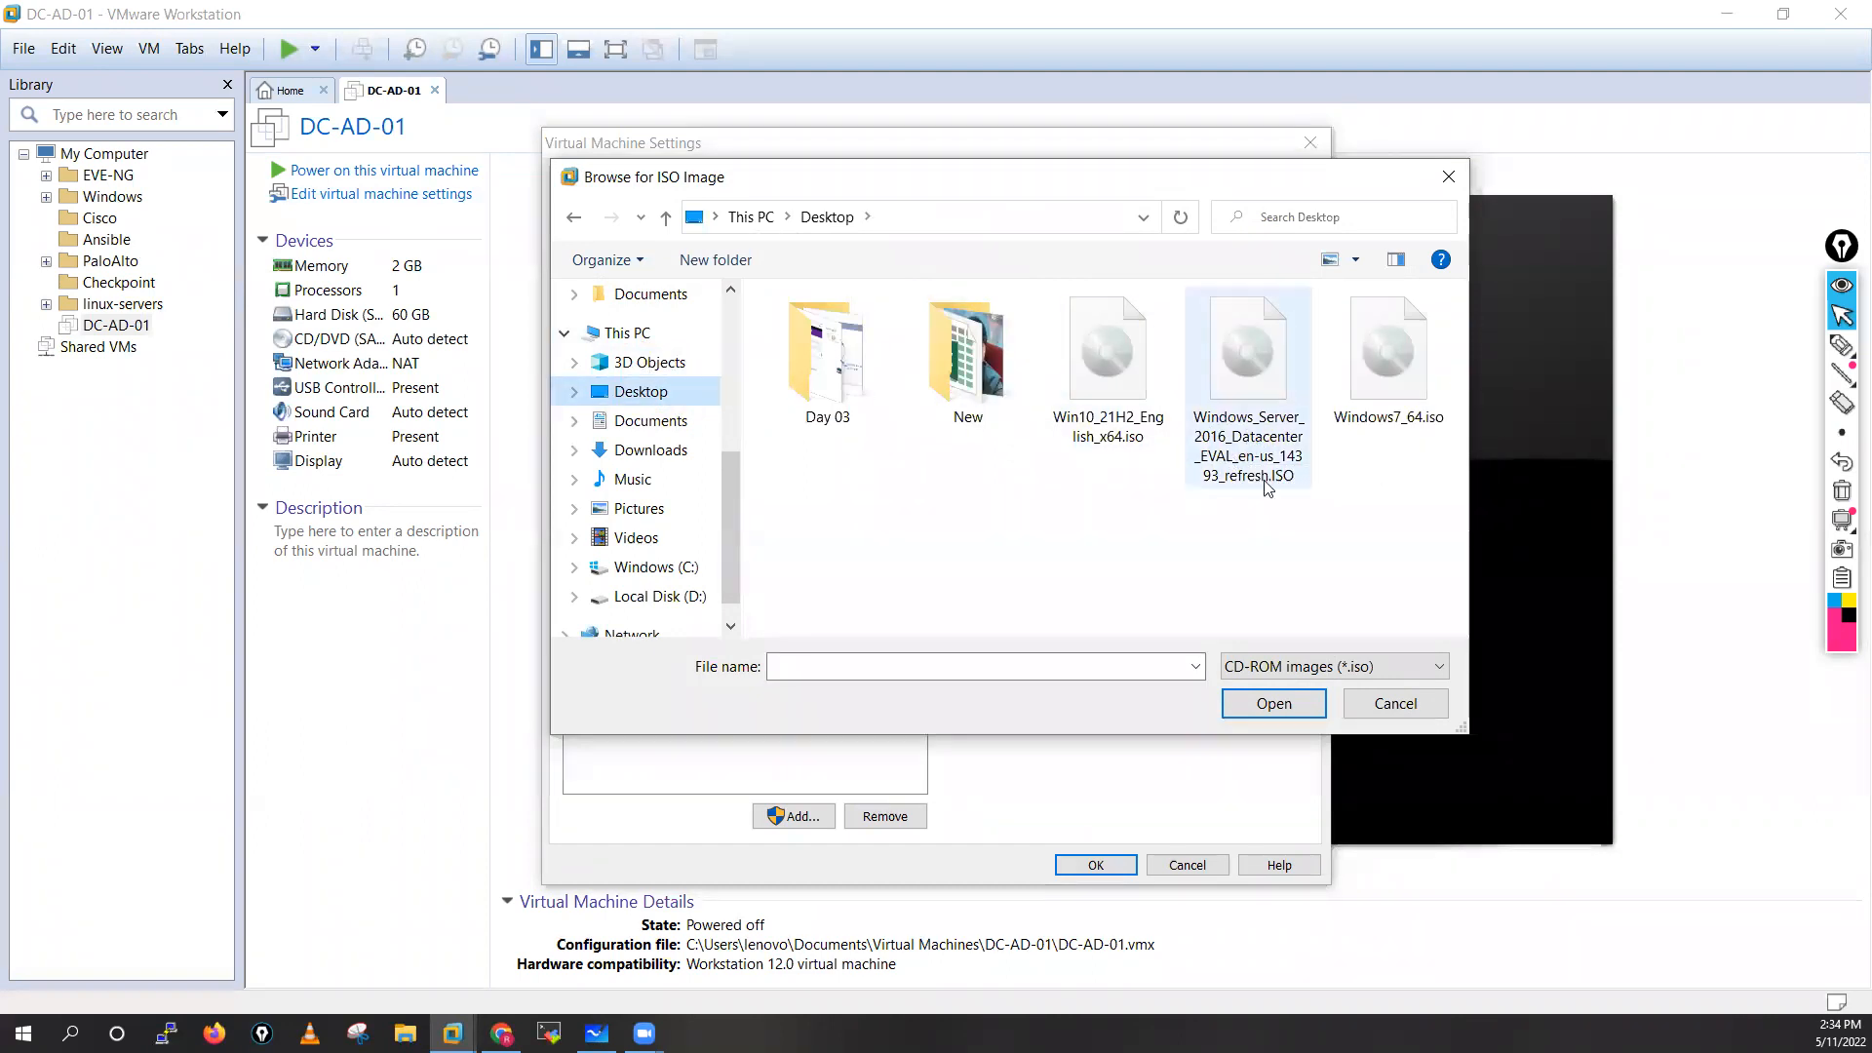
left_click(1245, 446)
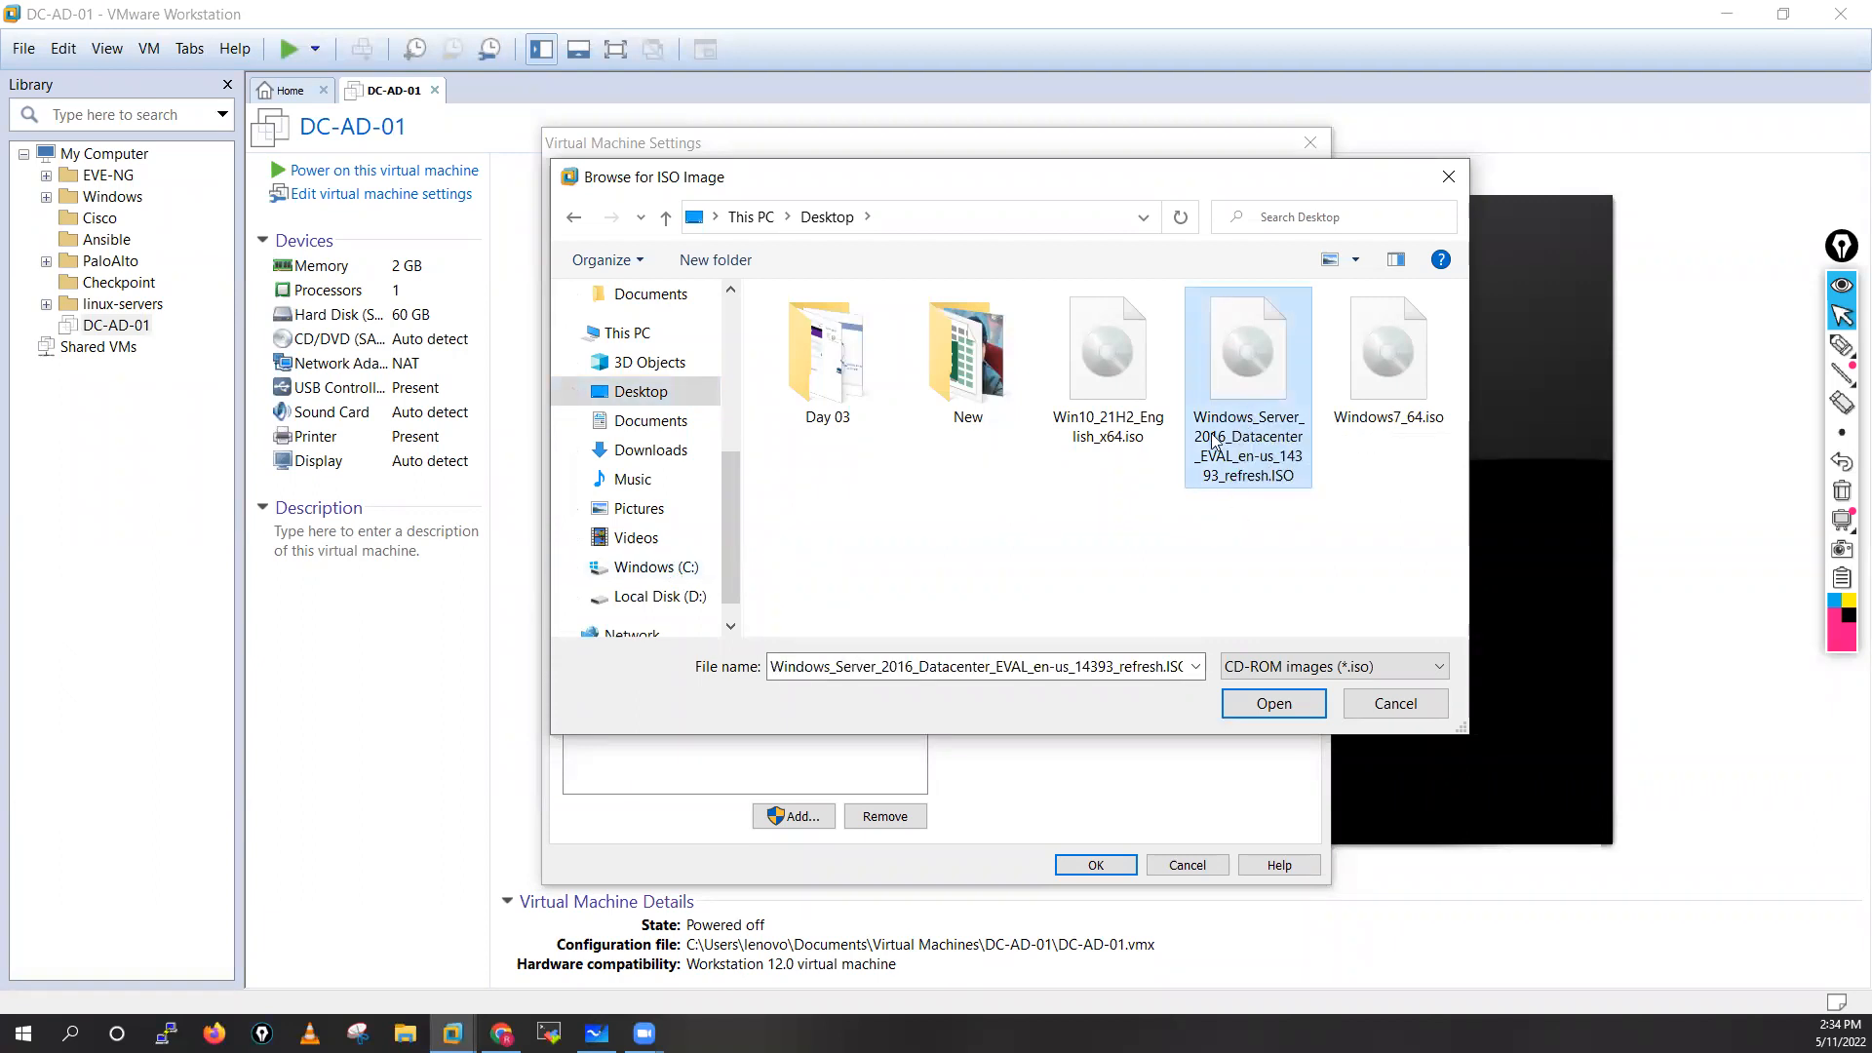
left_click(1273, 706)
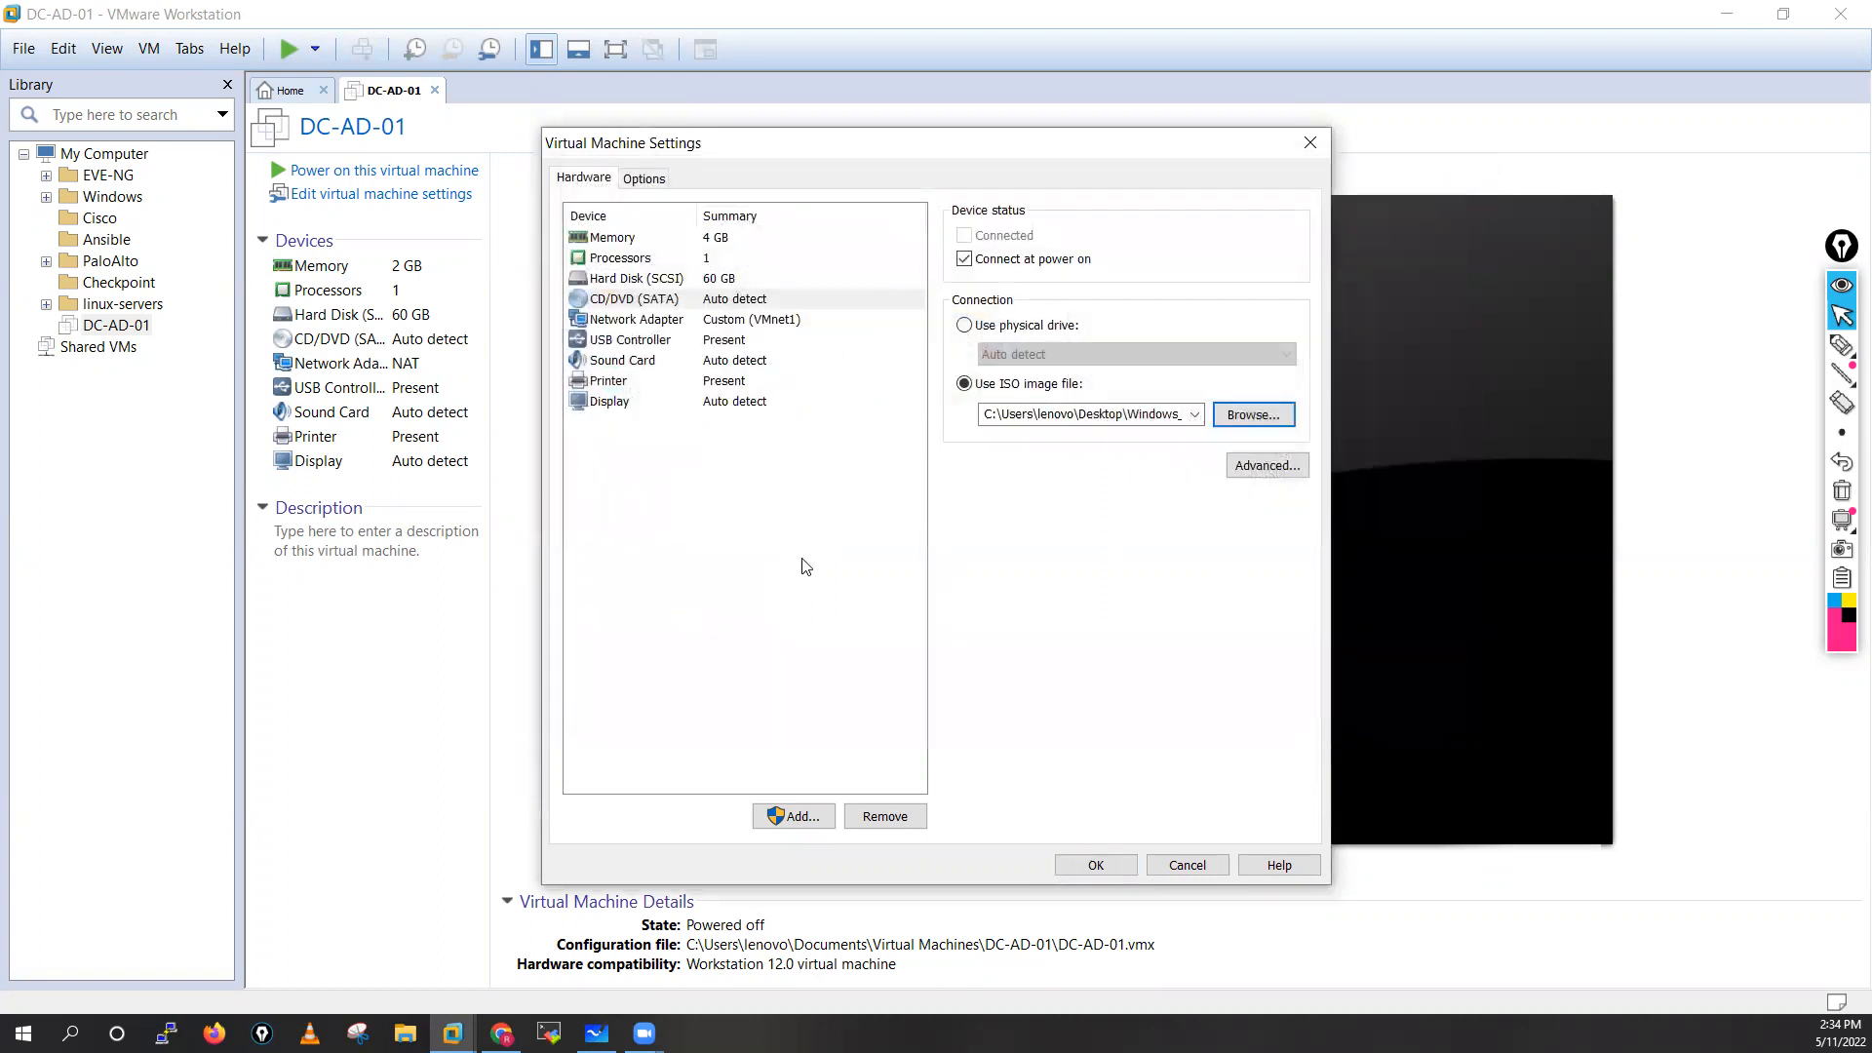
left_click(1096, 866)
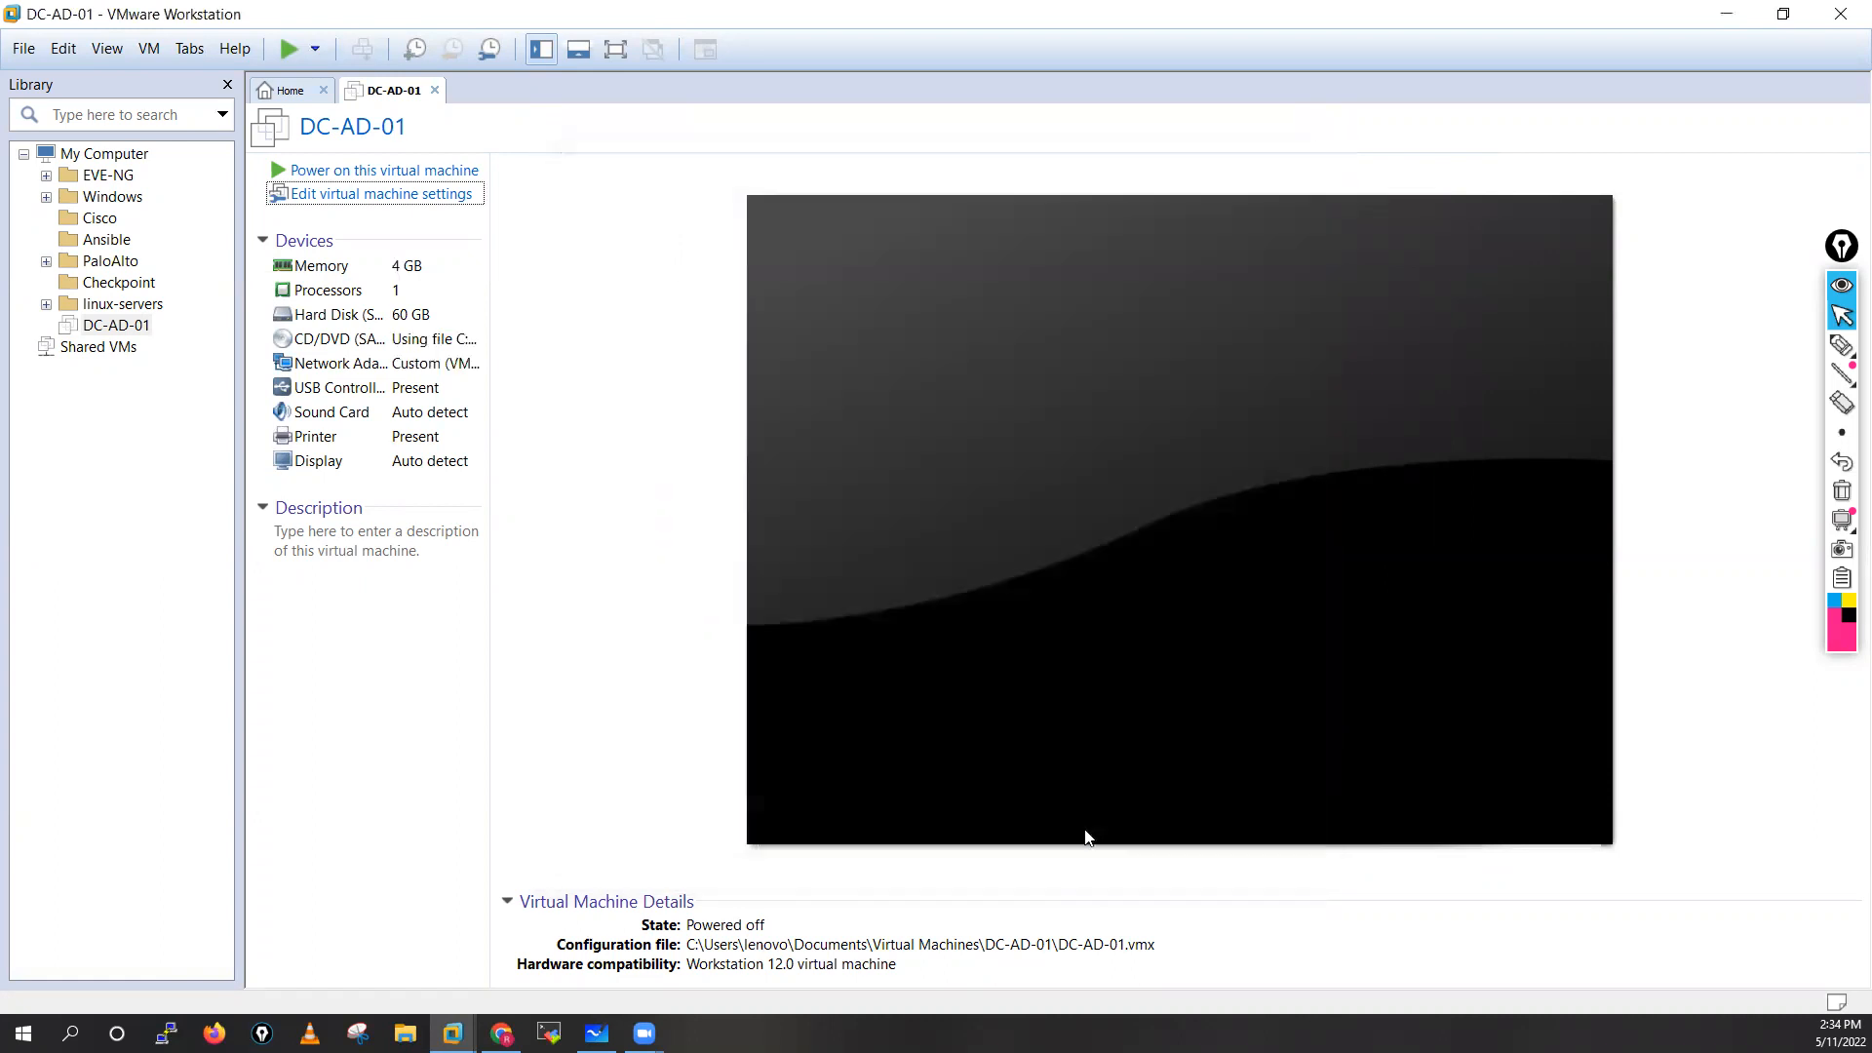
Power on the DC-AD-01 virtual machine and dismiss its Windows Server 2016 installation reminder
left_click(383, 172)
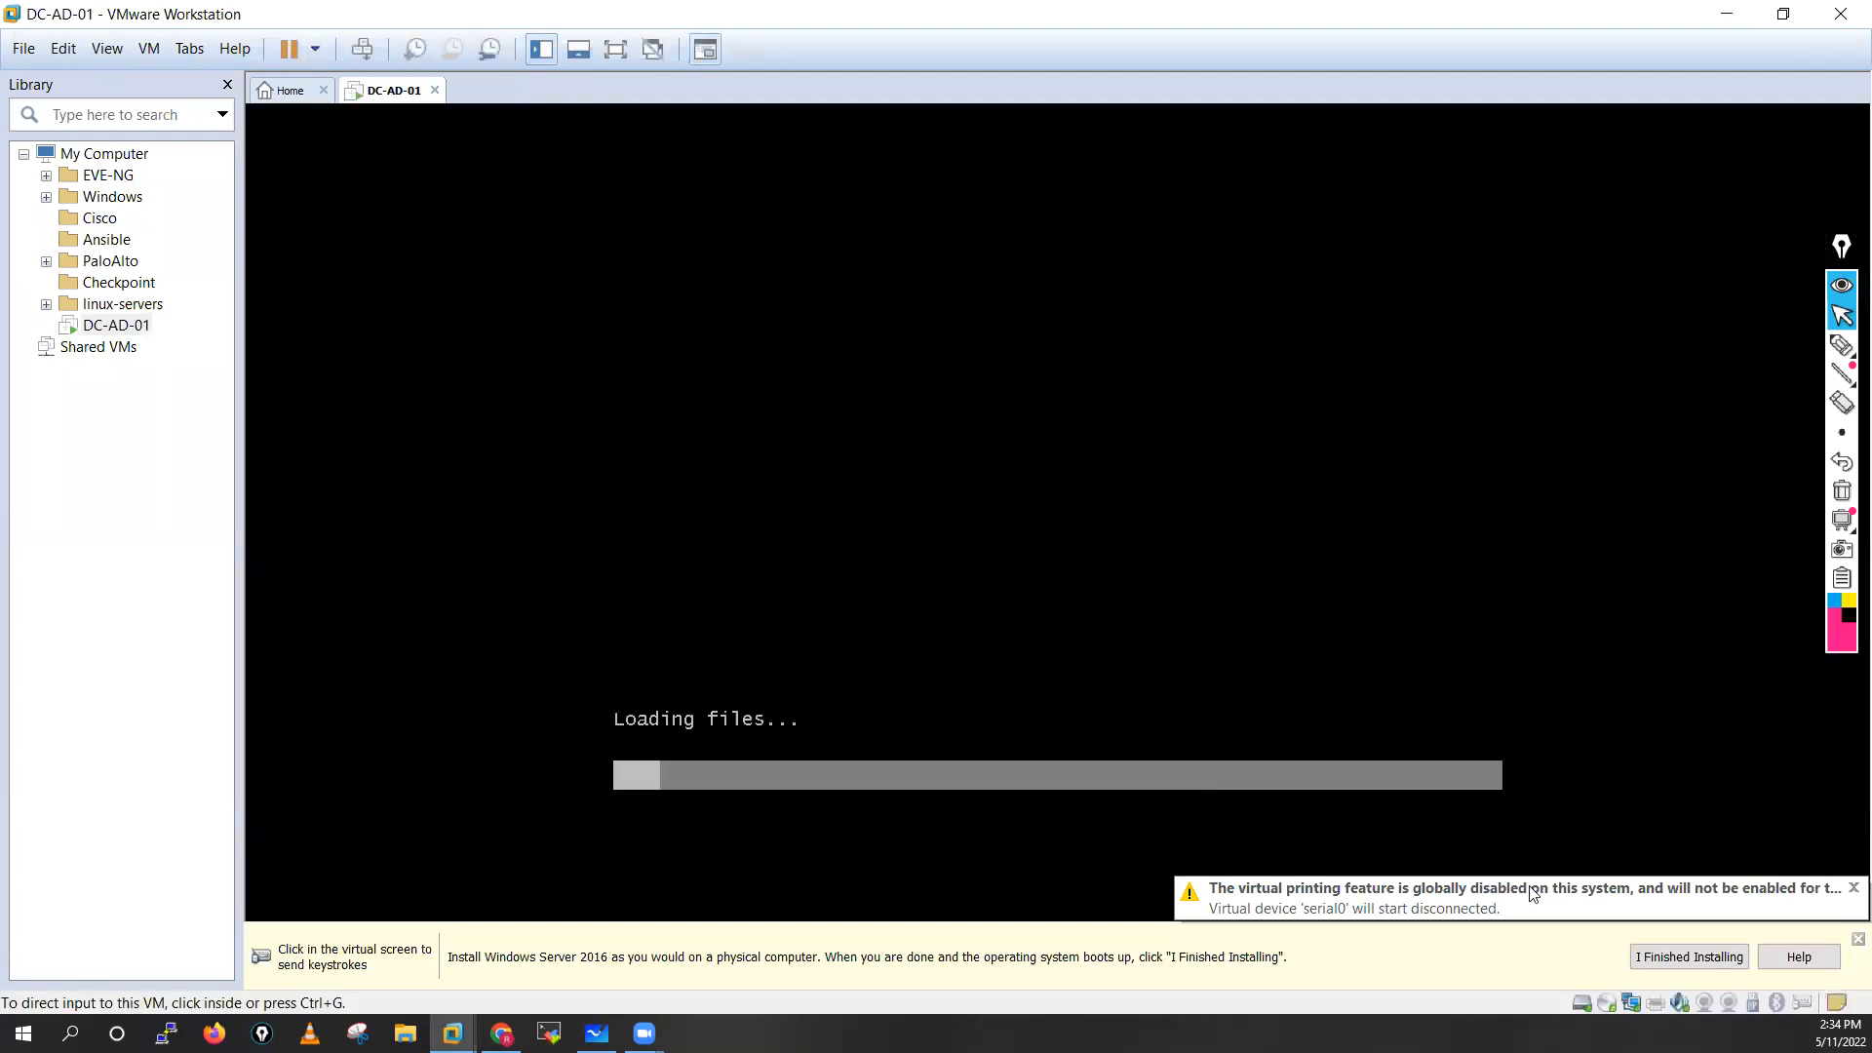
left_click(1658, 957)
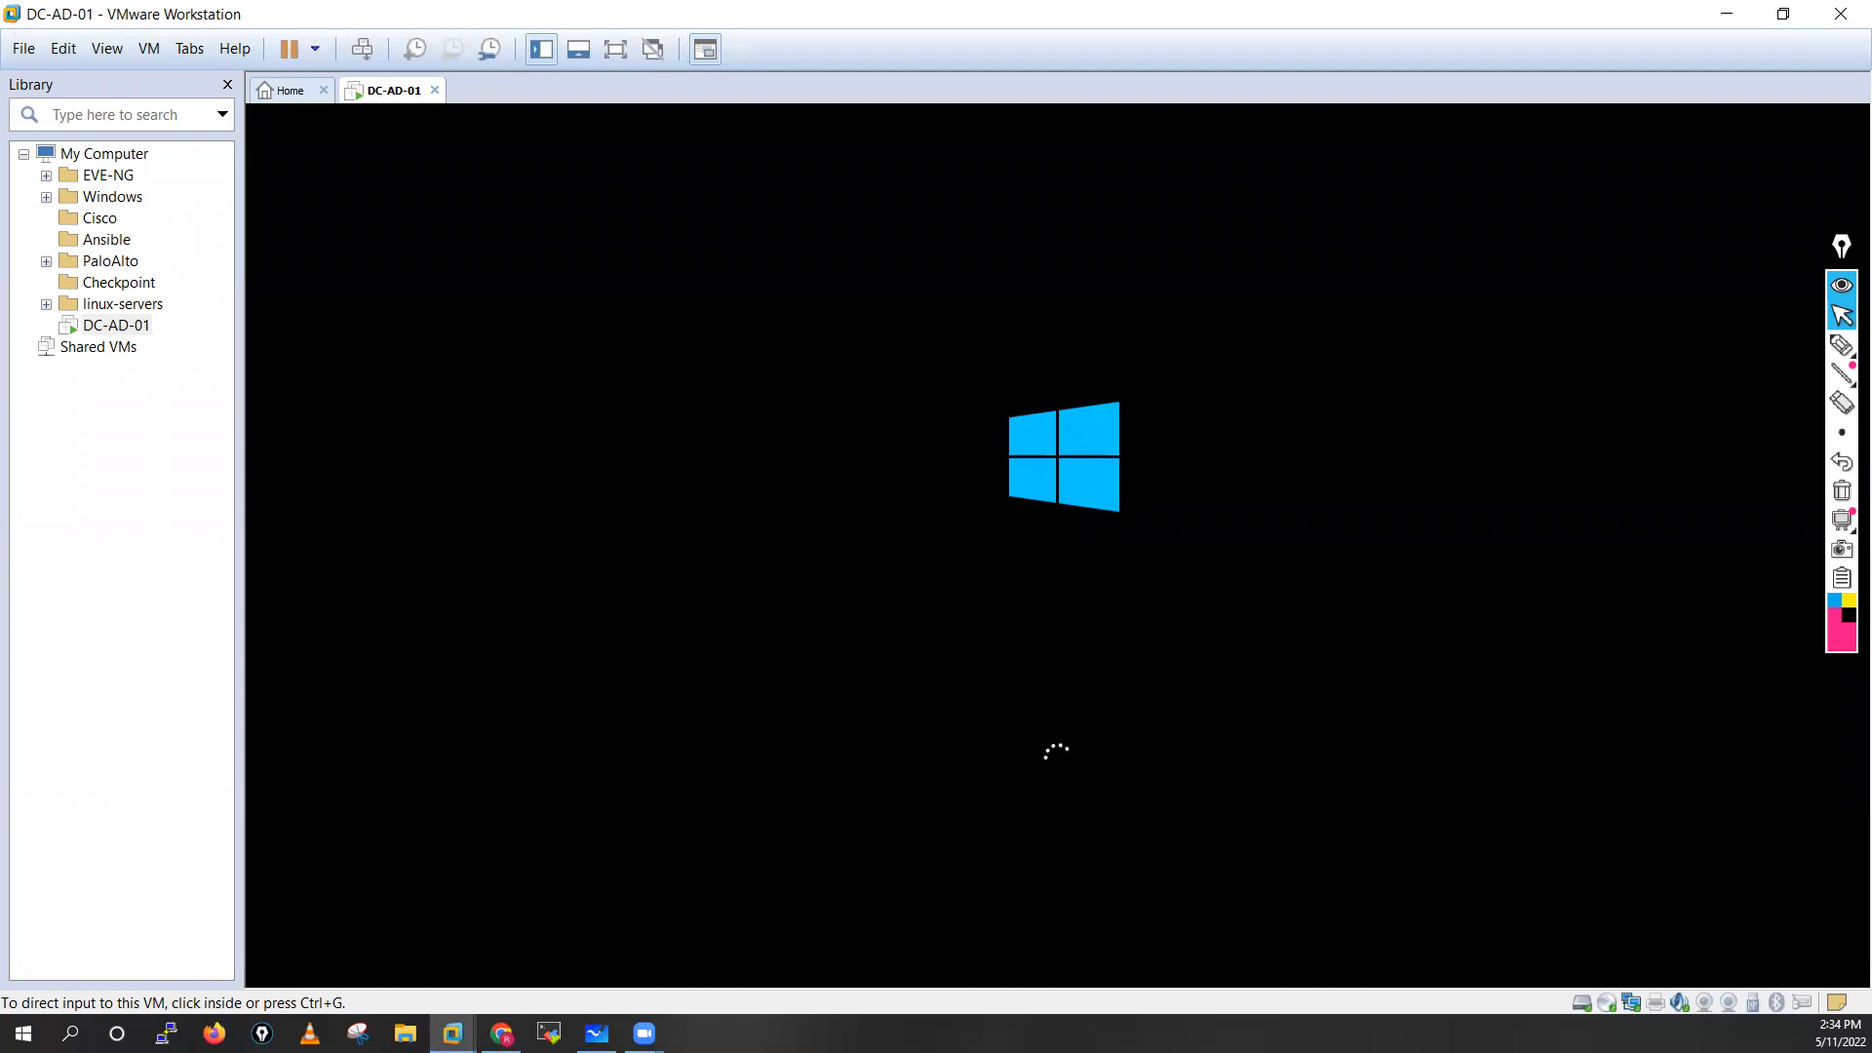
left_click(1846, 251)
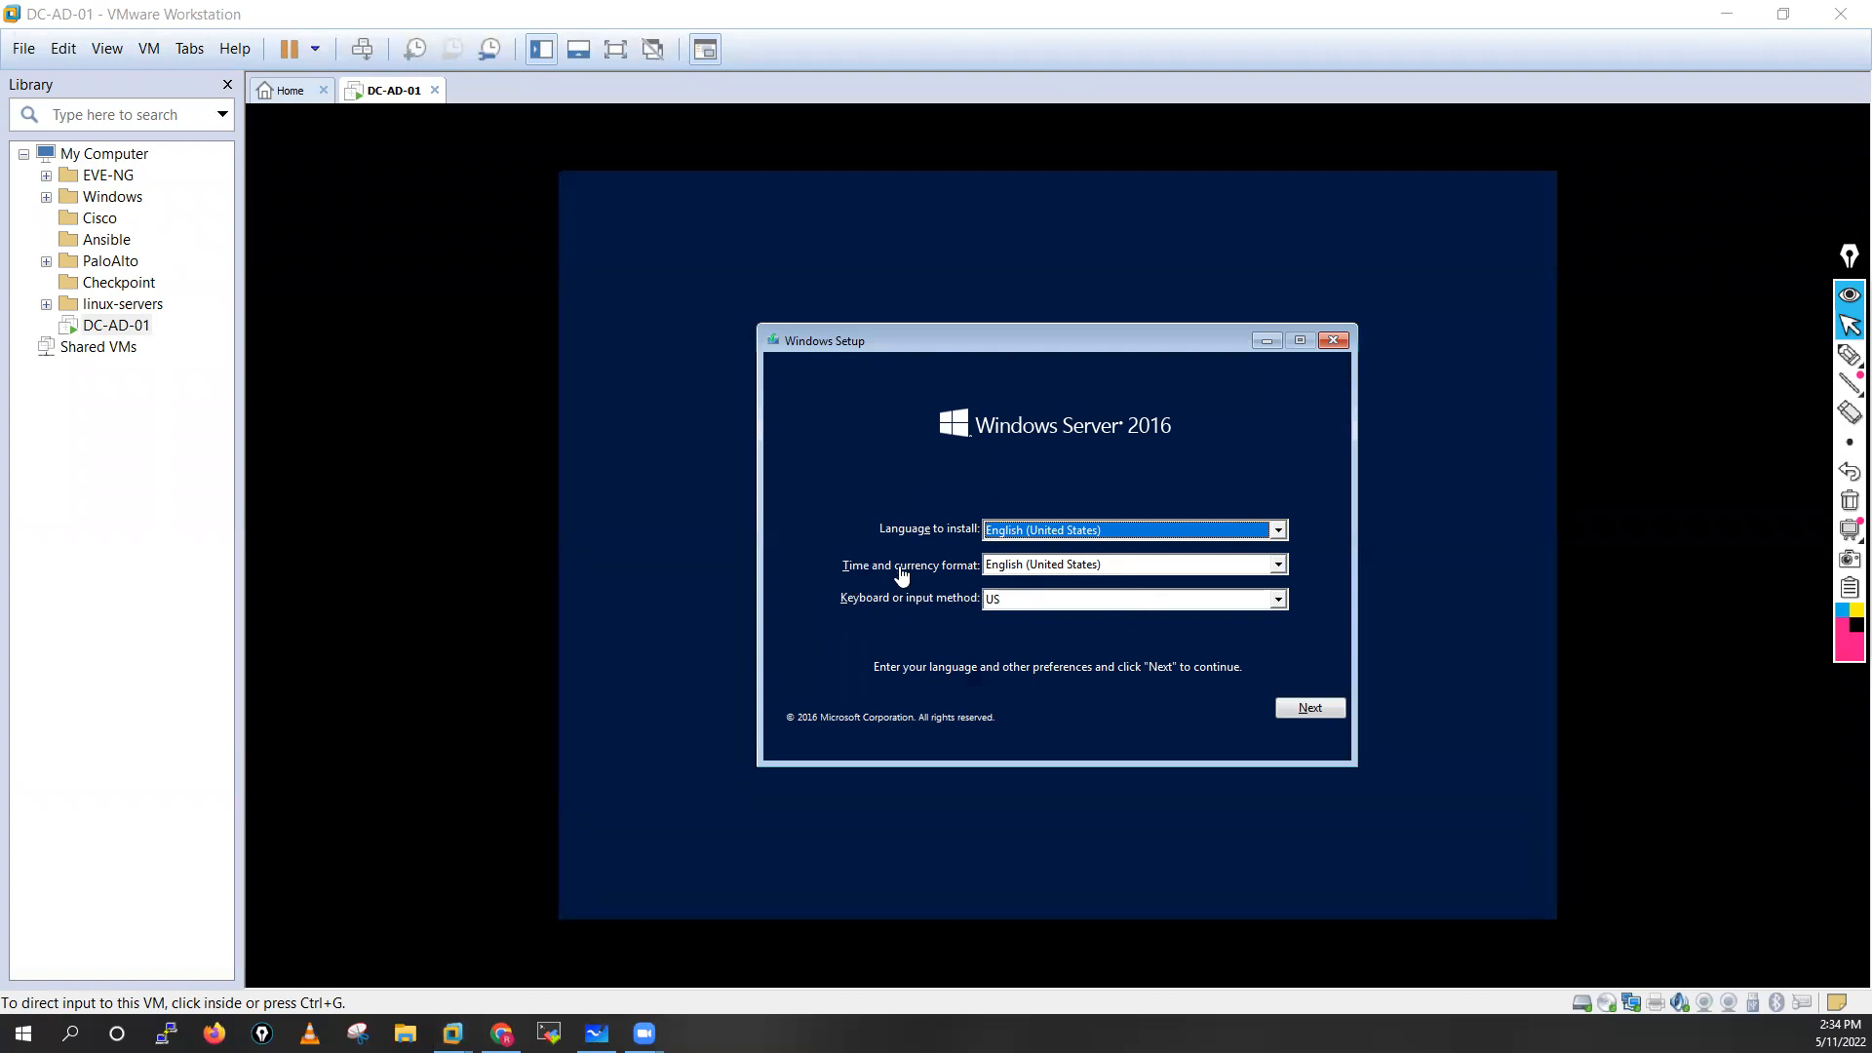
In Windows Setup, look through the time and currency formats beginning with I, from Ibibio (Nigeria) to Italian (Switzerland)
left_click(1076, 585)
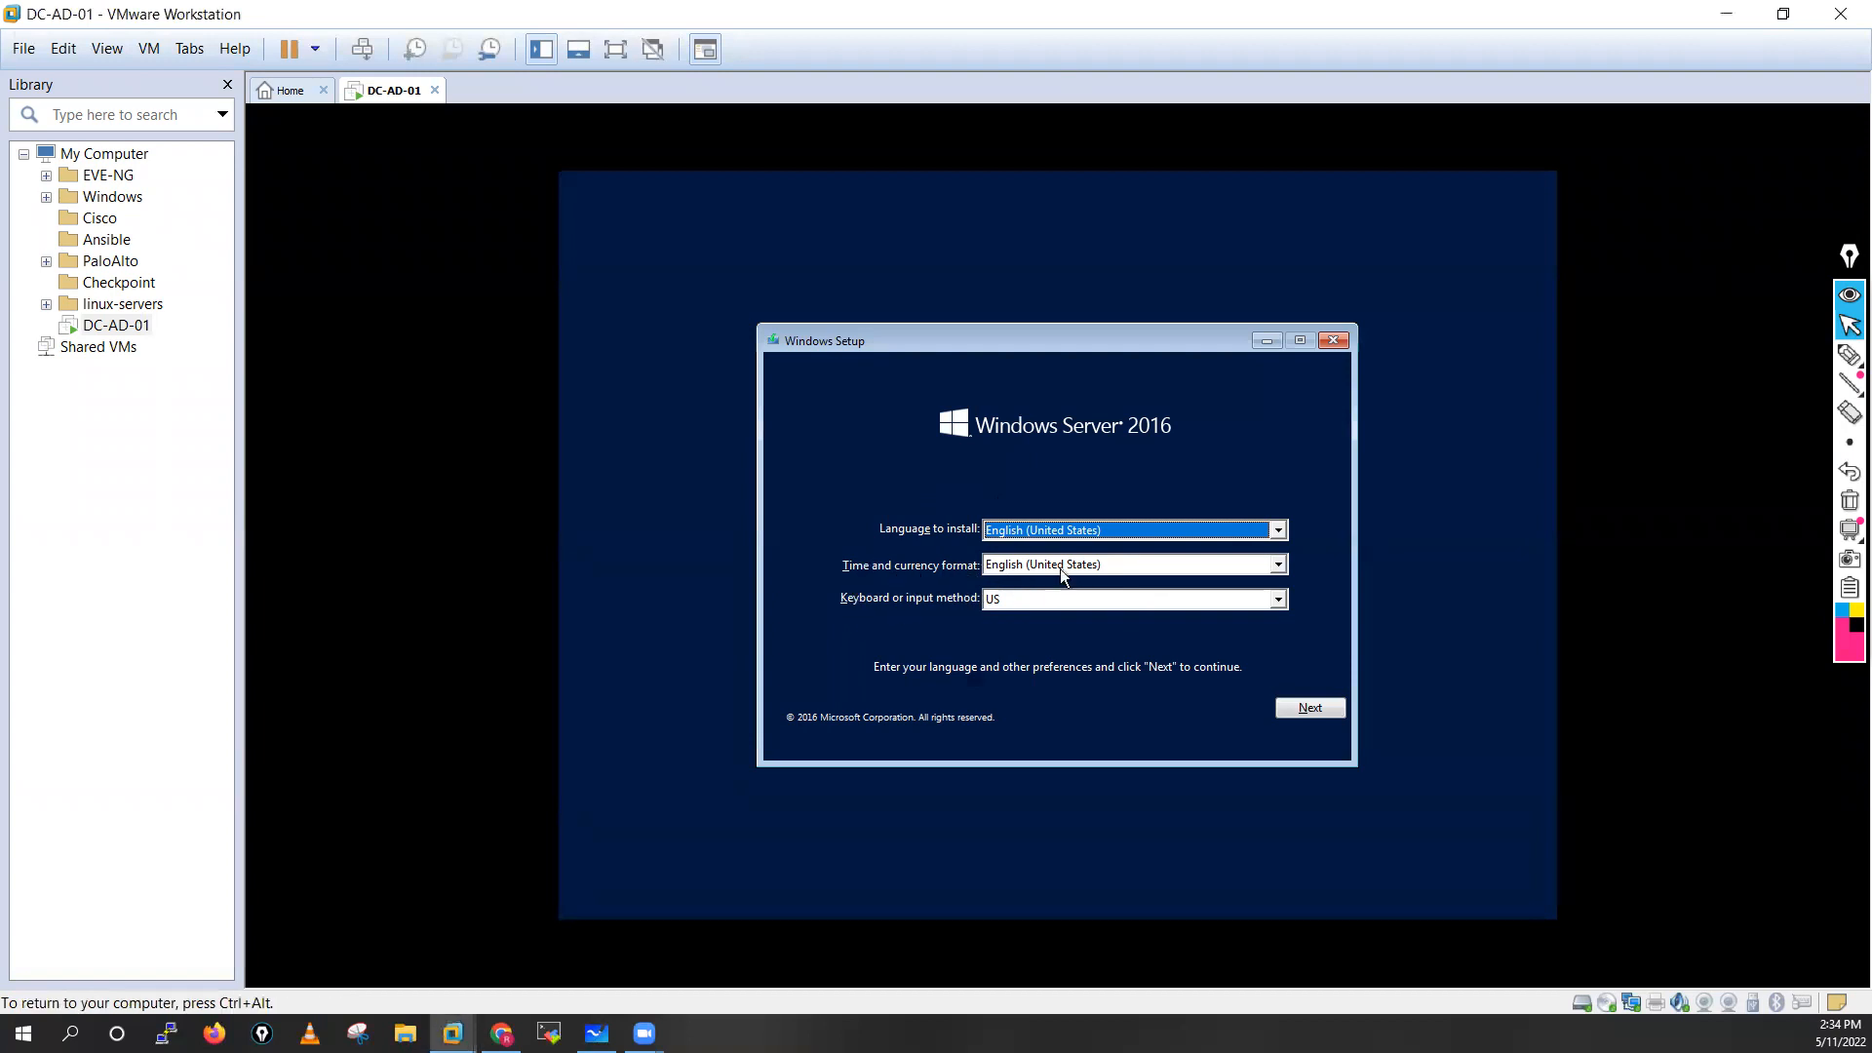
left_click(1248, 564)
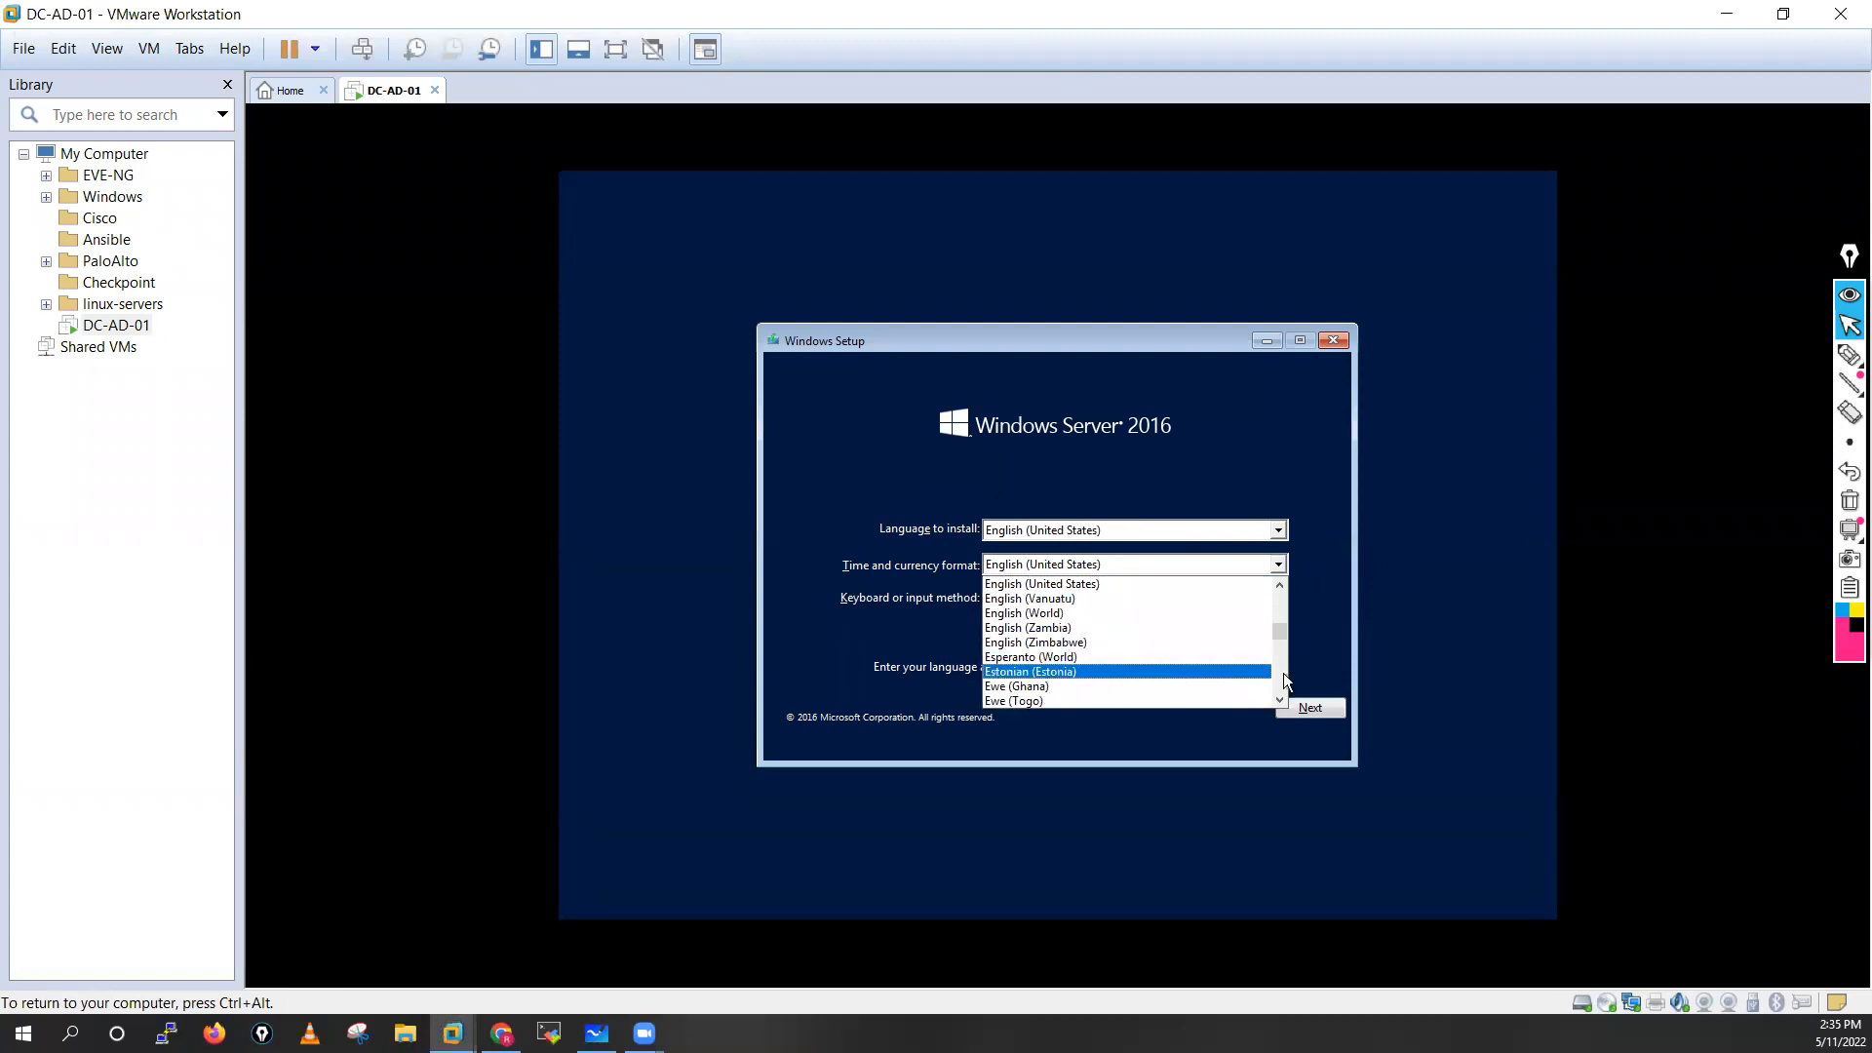
scroll(1280, 698, "down", 1)
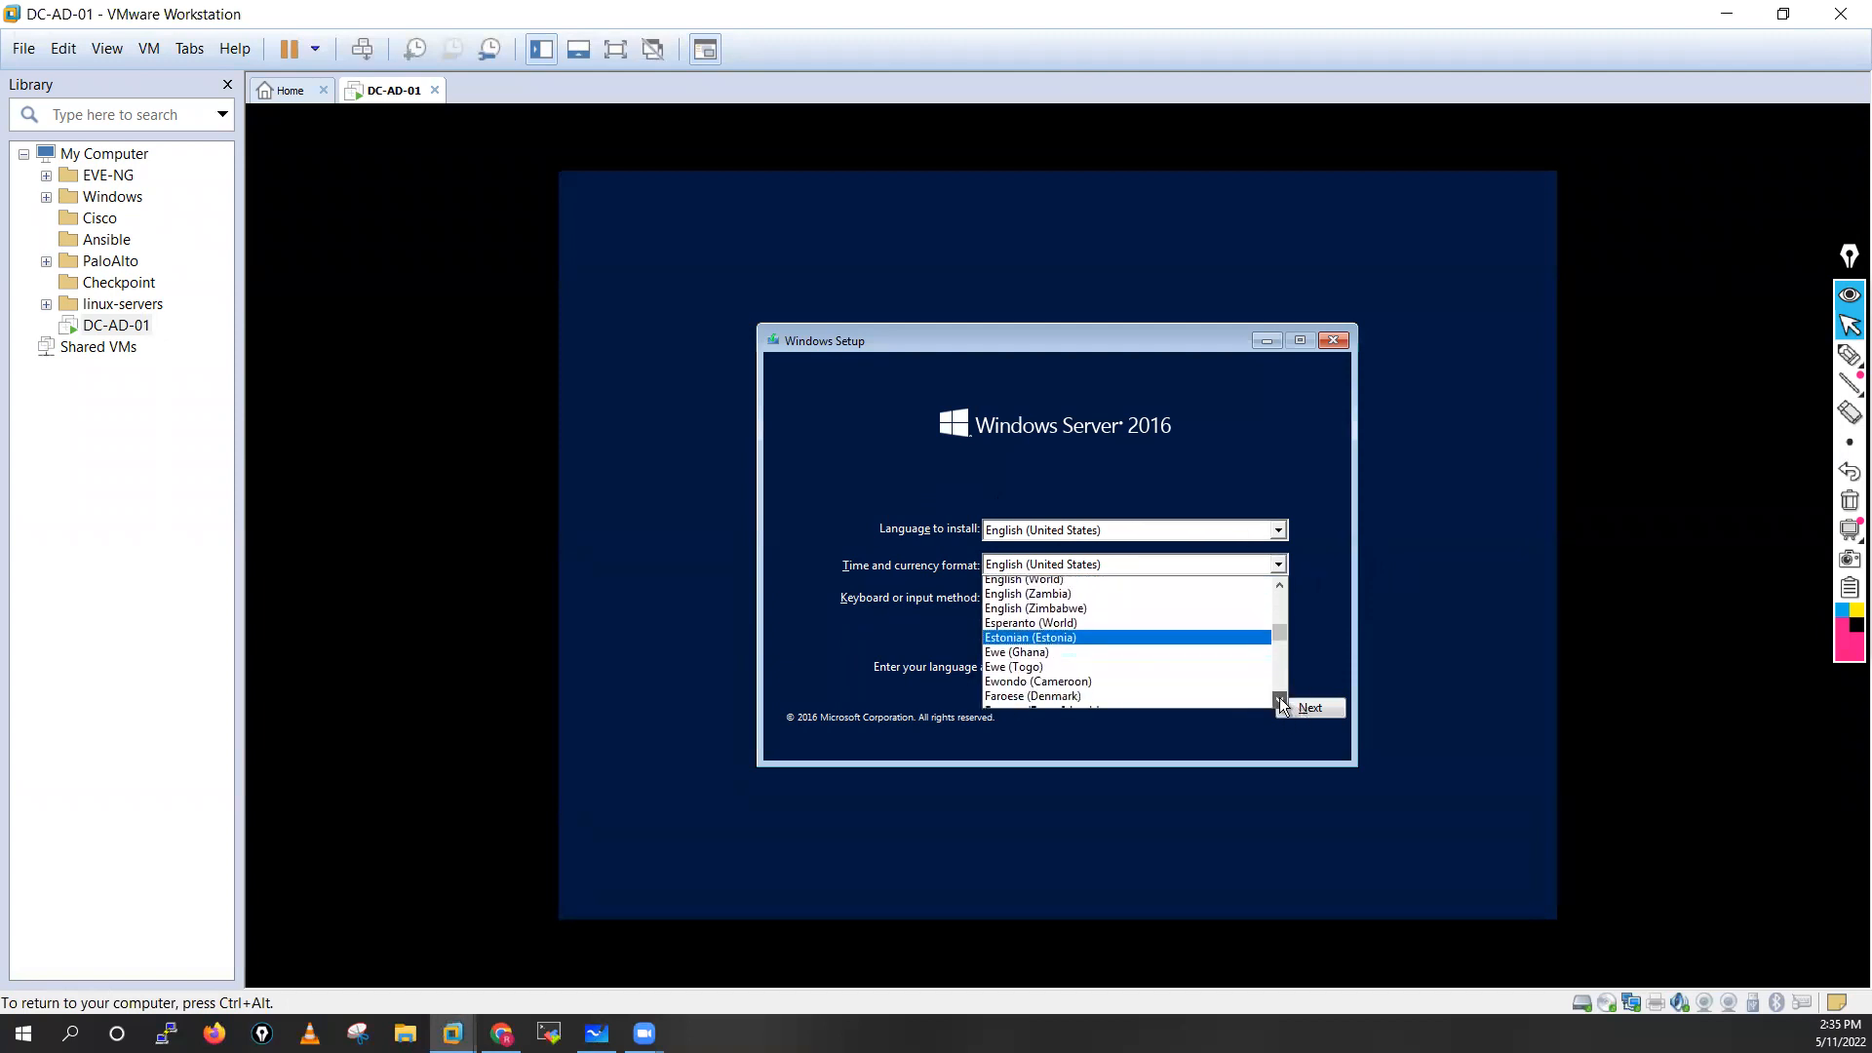
left_click(1279, 698)
key("i")
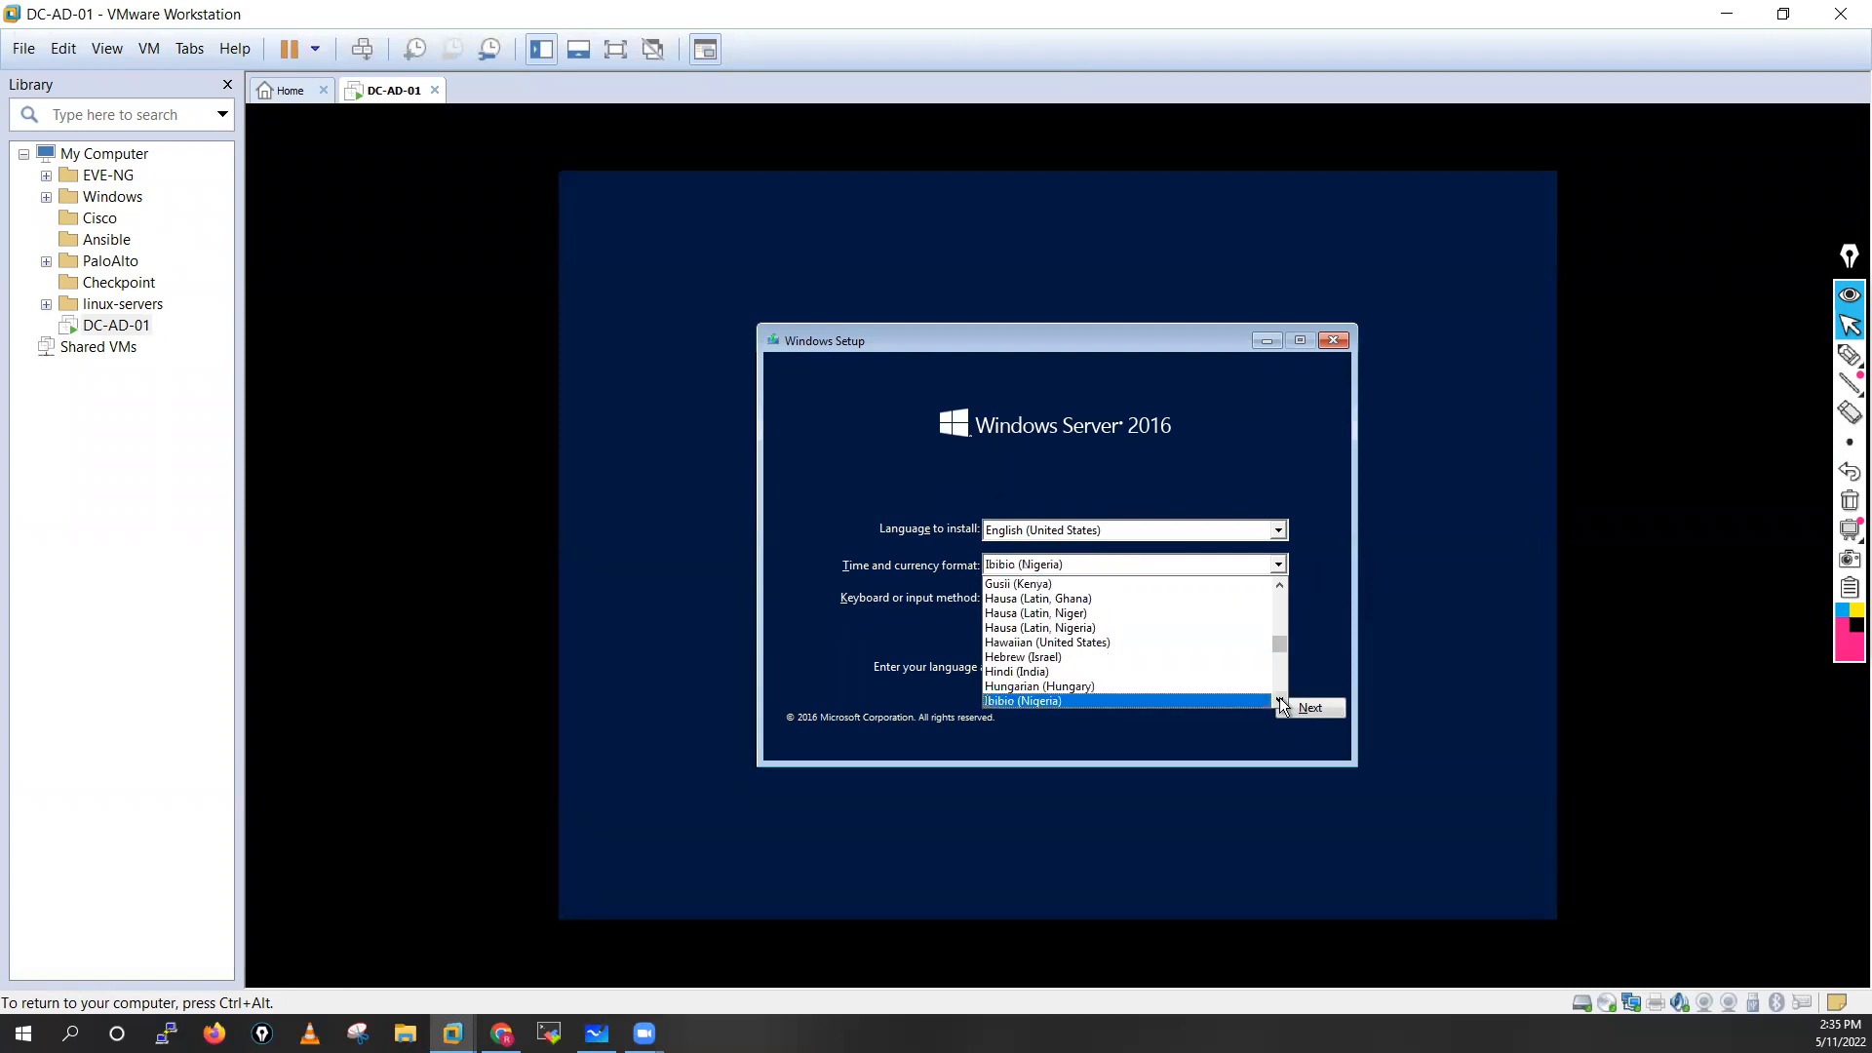
key("i")
key("i")
key("i")
key("i")
key("i")
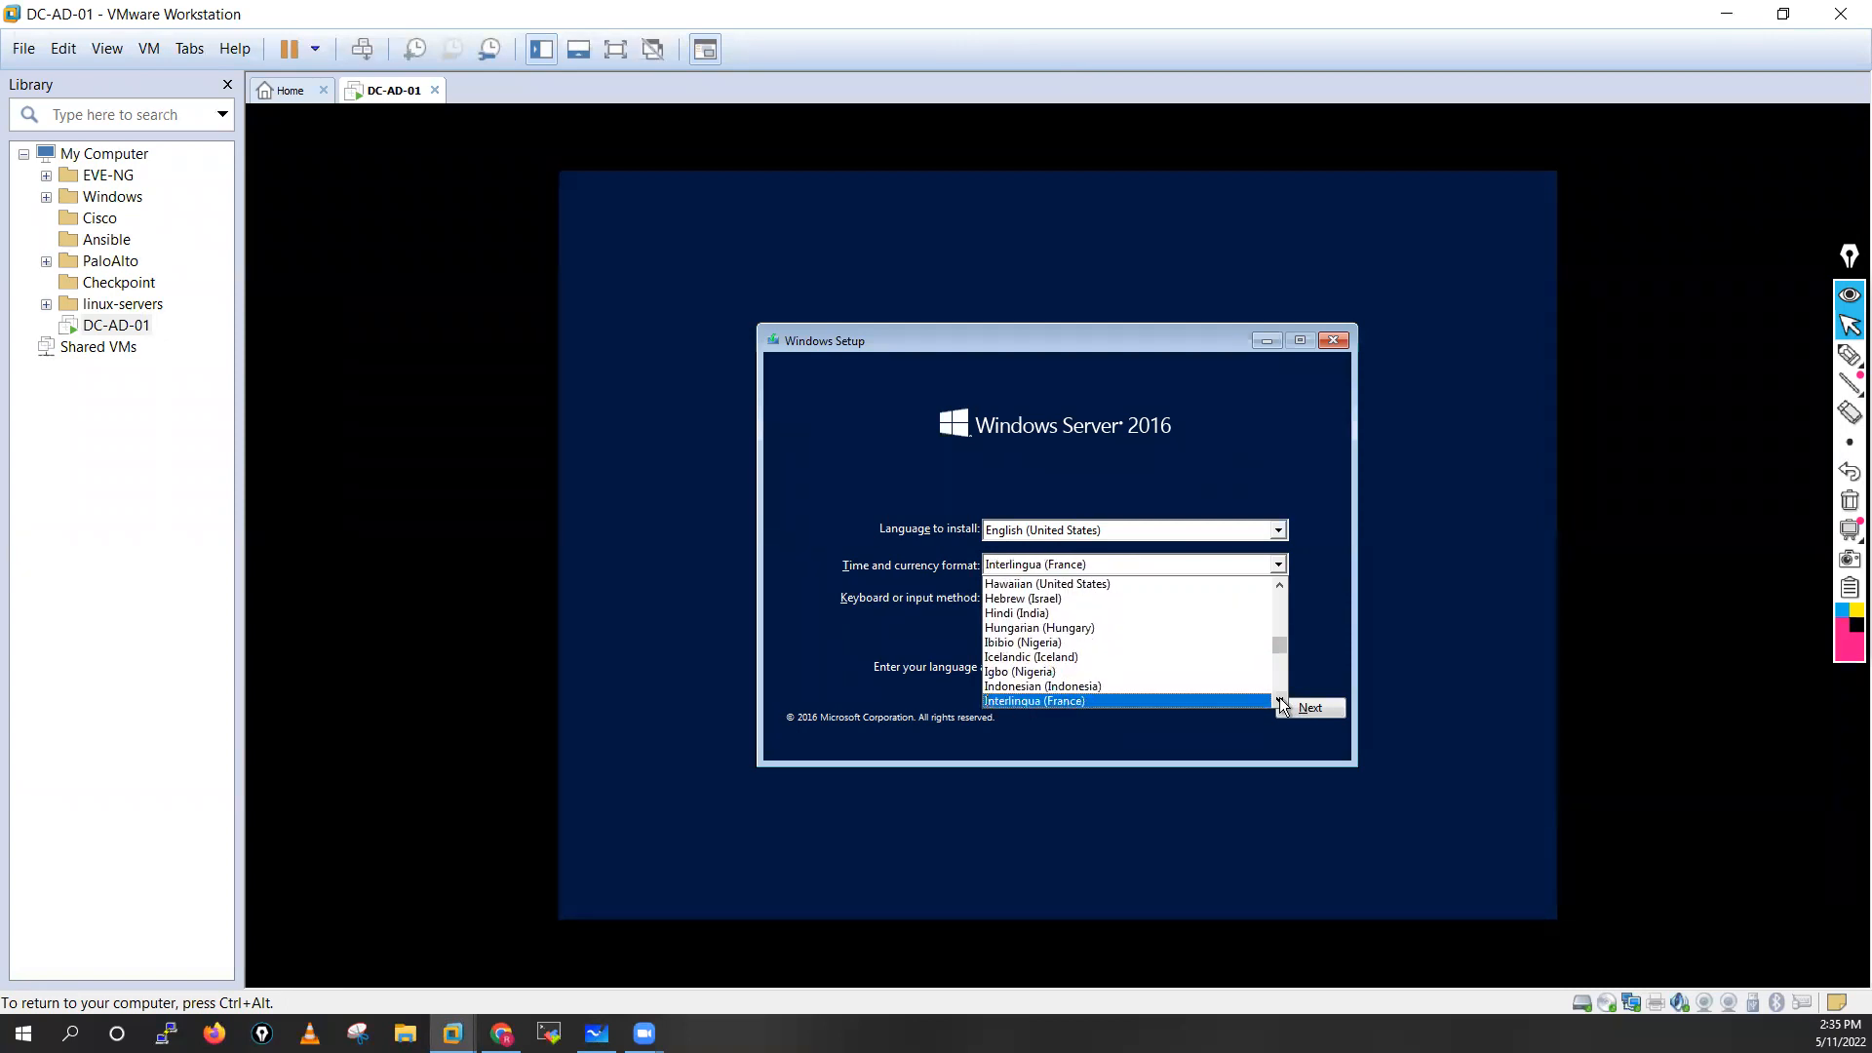
key("i")
key("i")
key("i")
key("i")
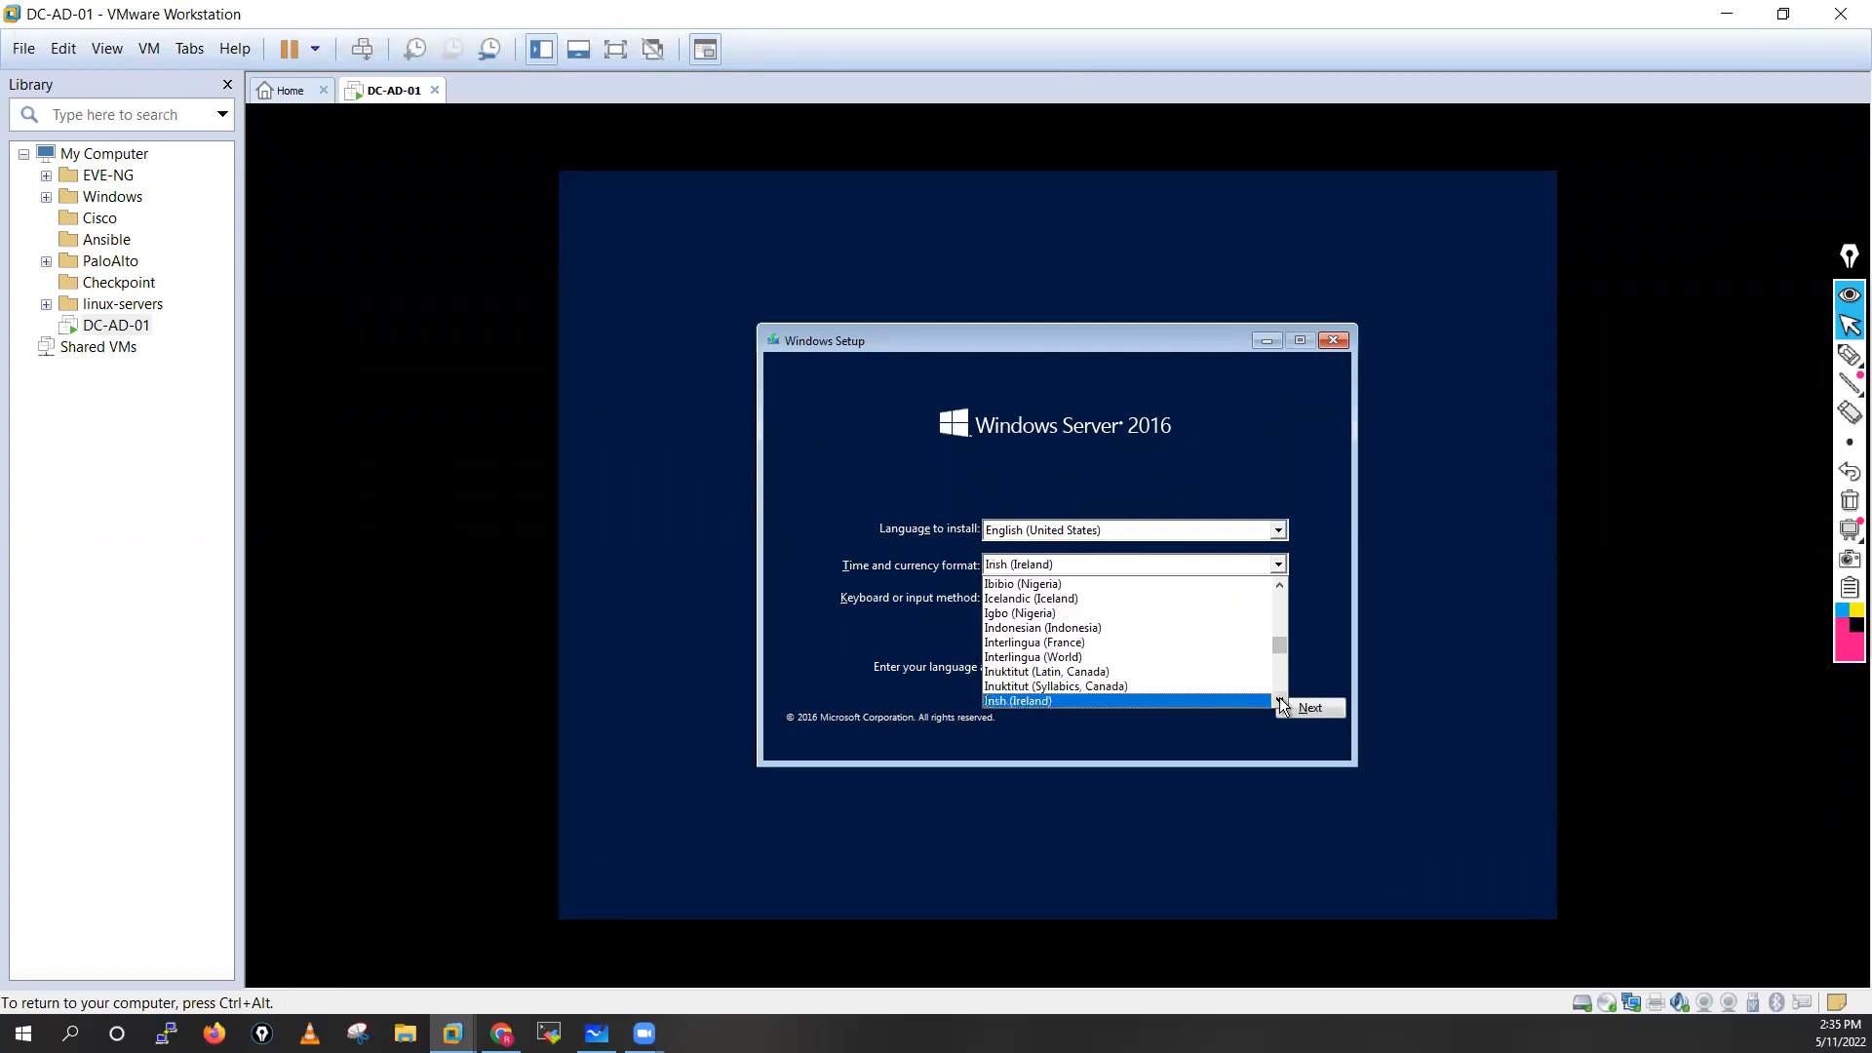
key("i")
key("i")
key("i")
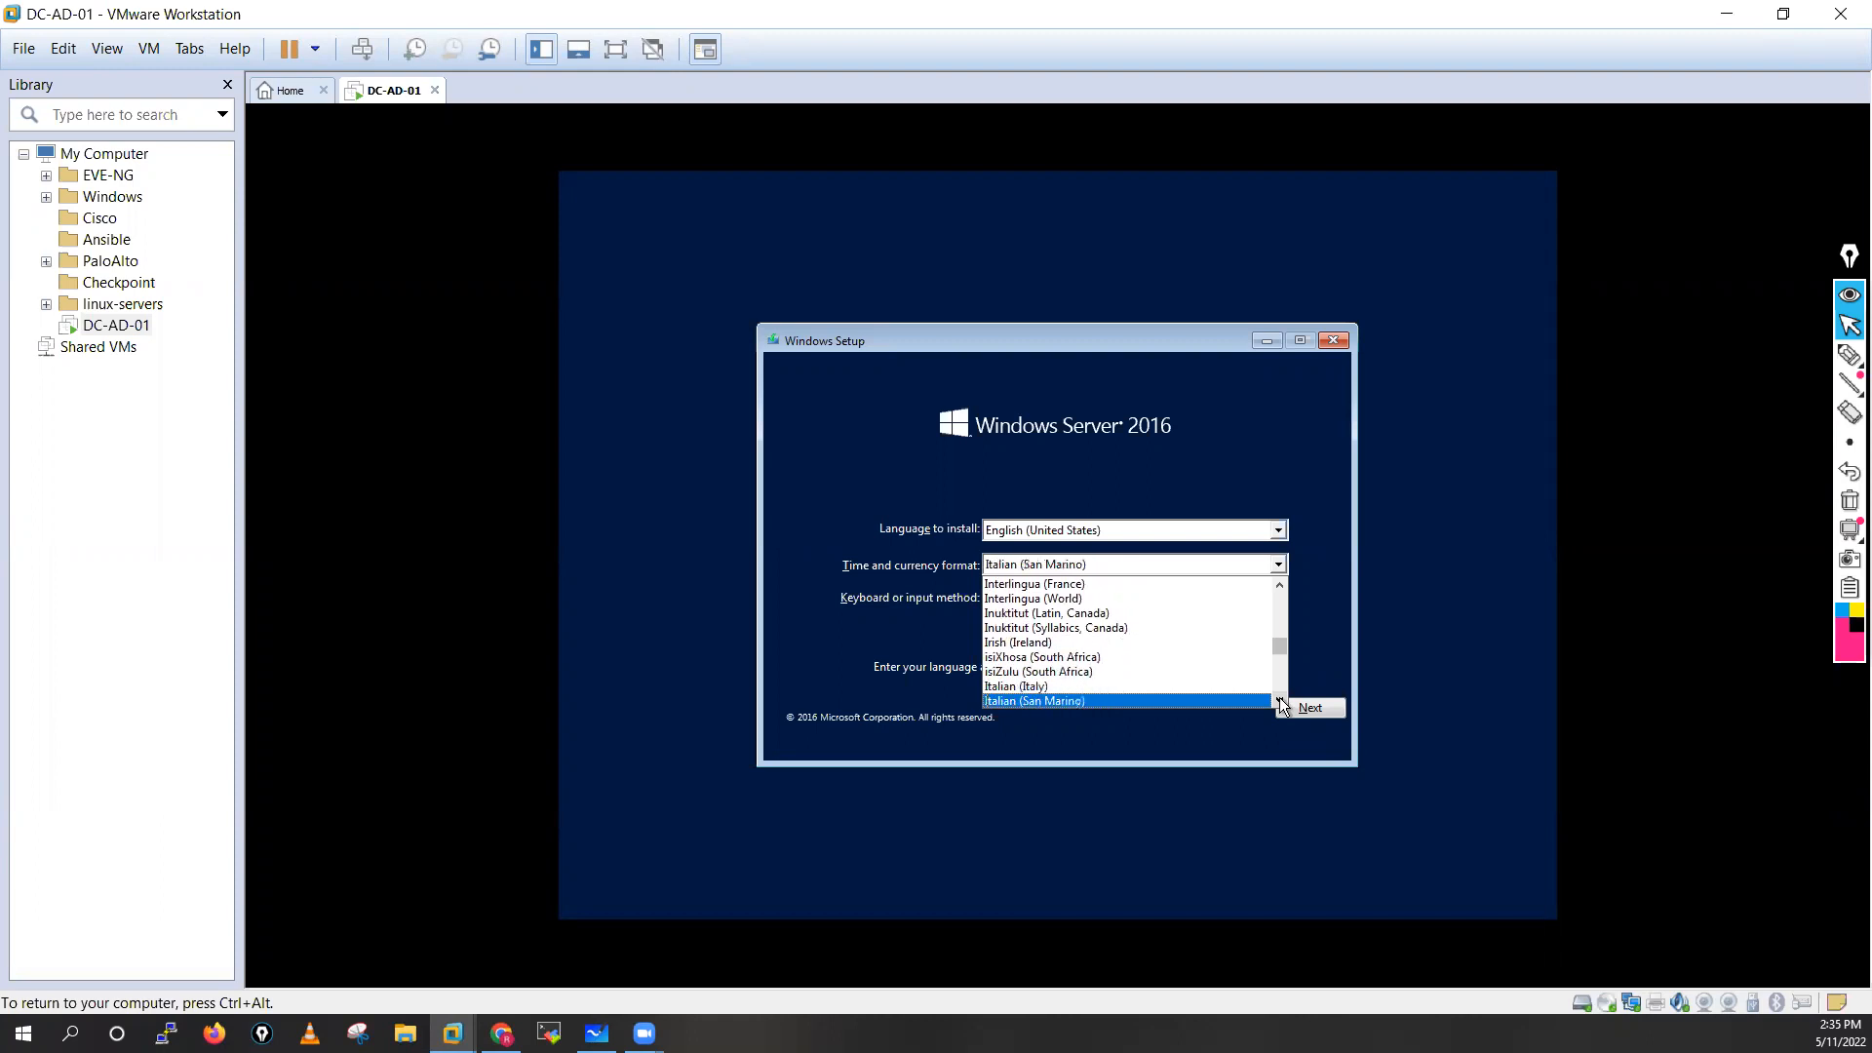
key("i")
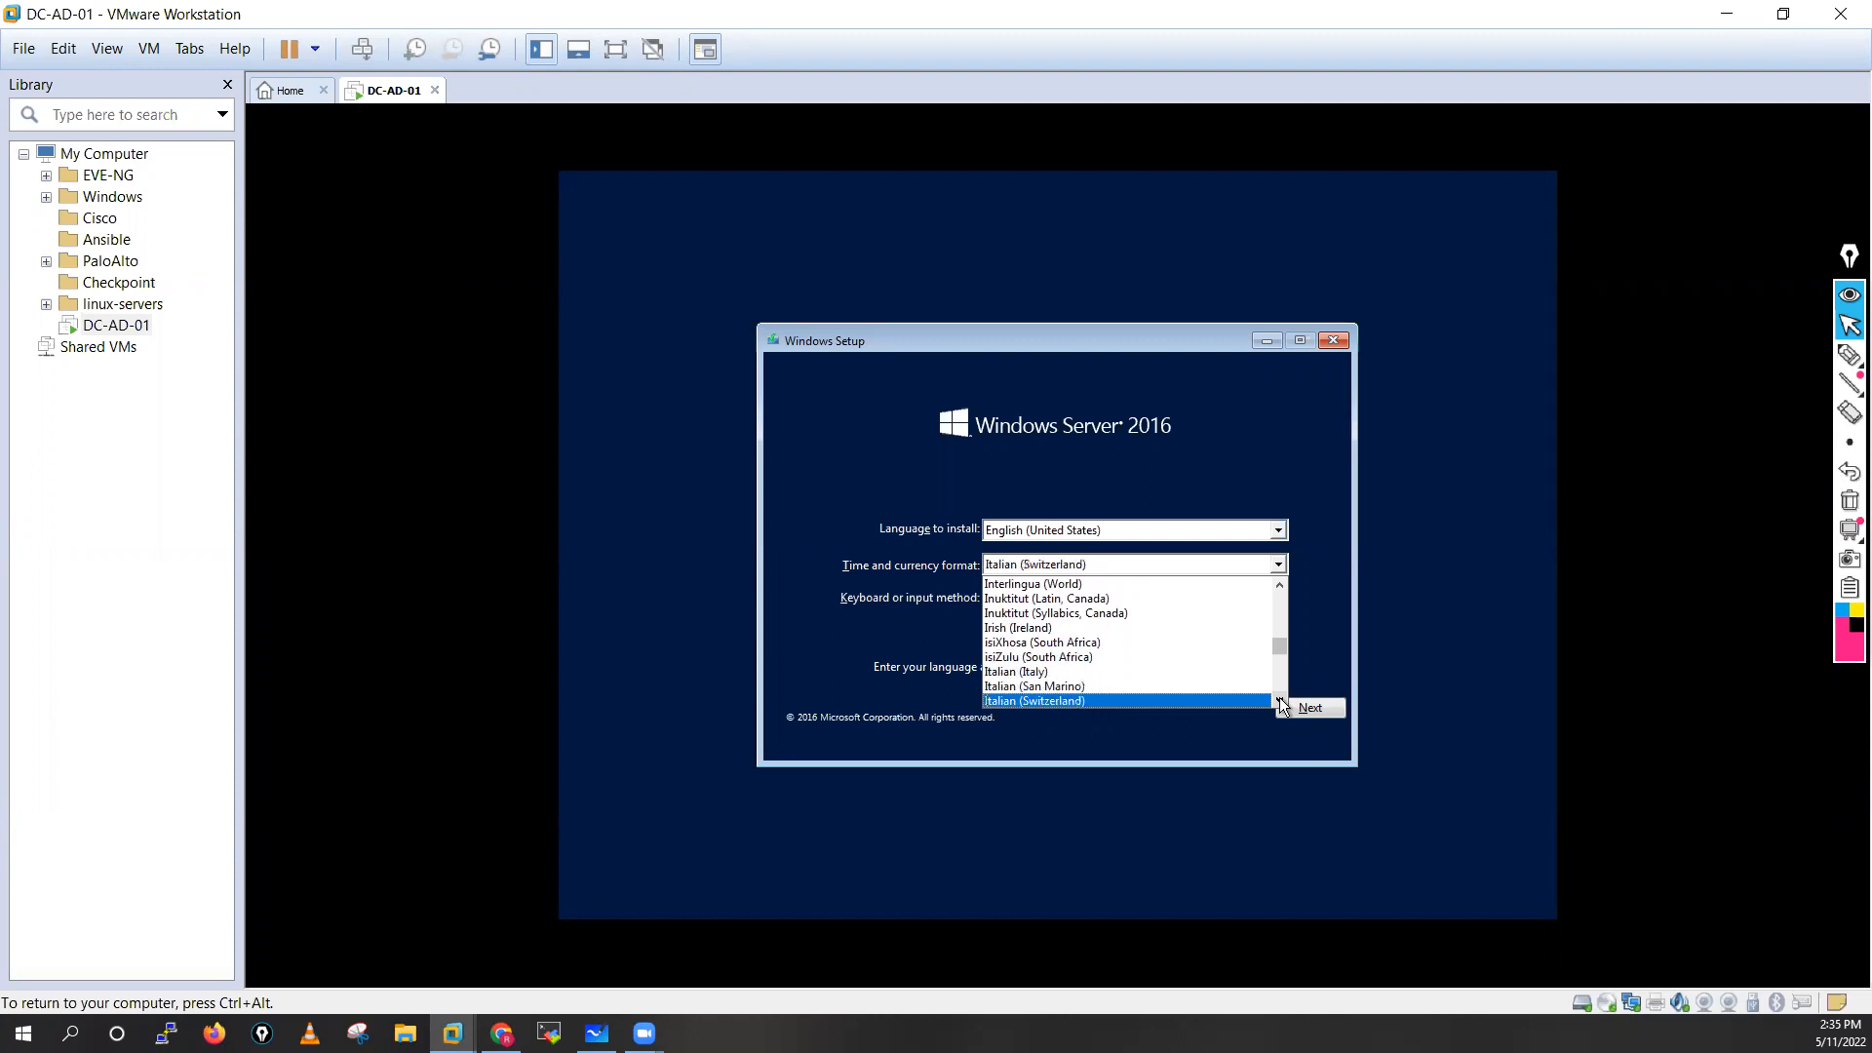
Look through the time and currency formats beginning with A, from Afar (Djibouti) to Assamese (India)
key("a")
key("a")
key("a")
key("a")
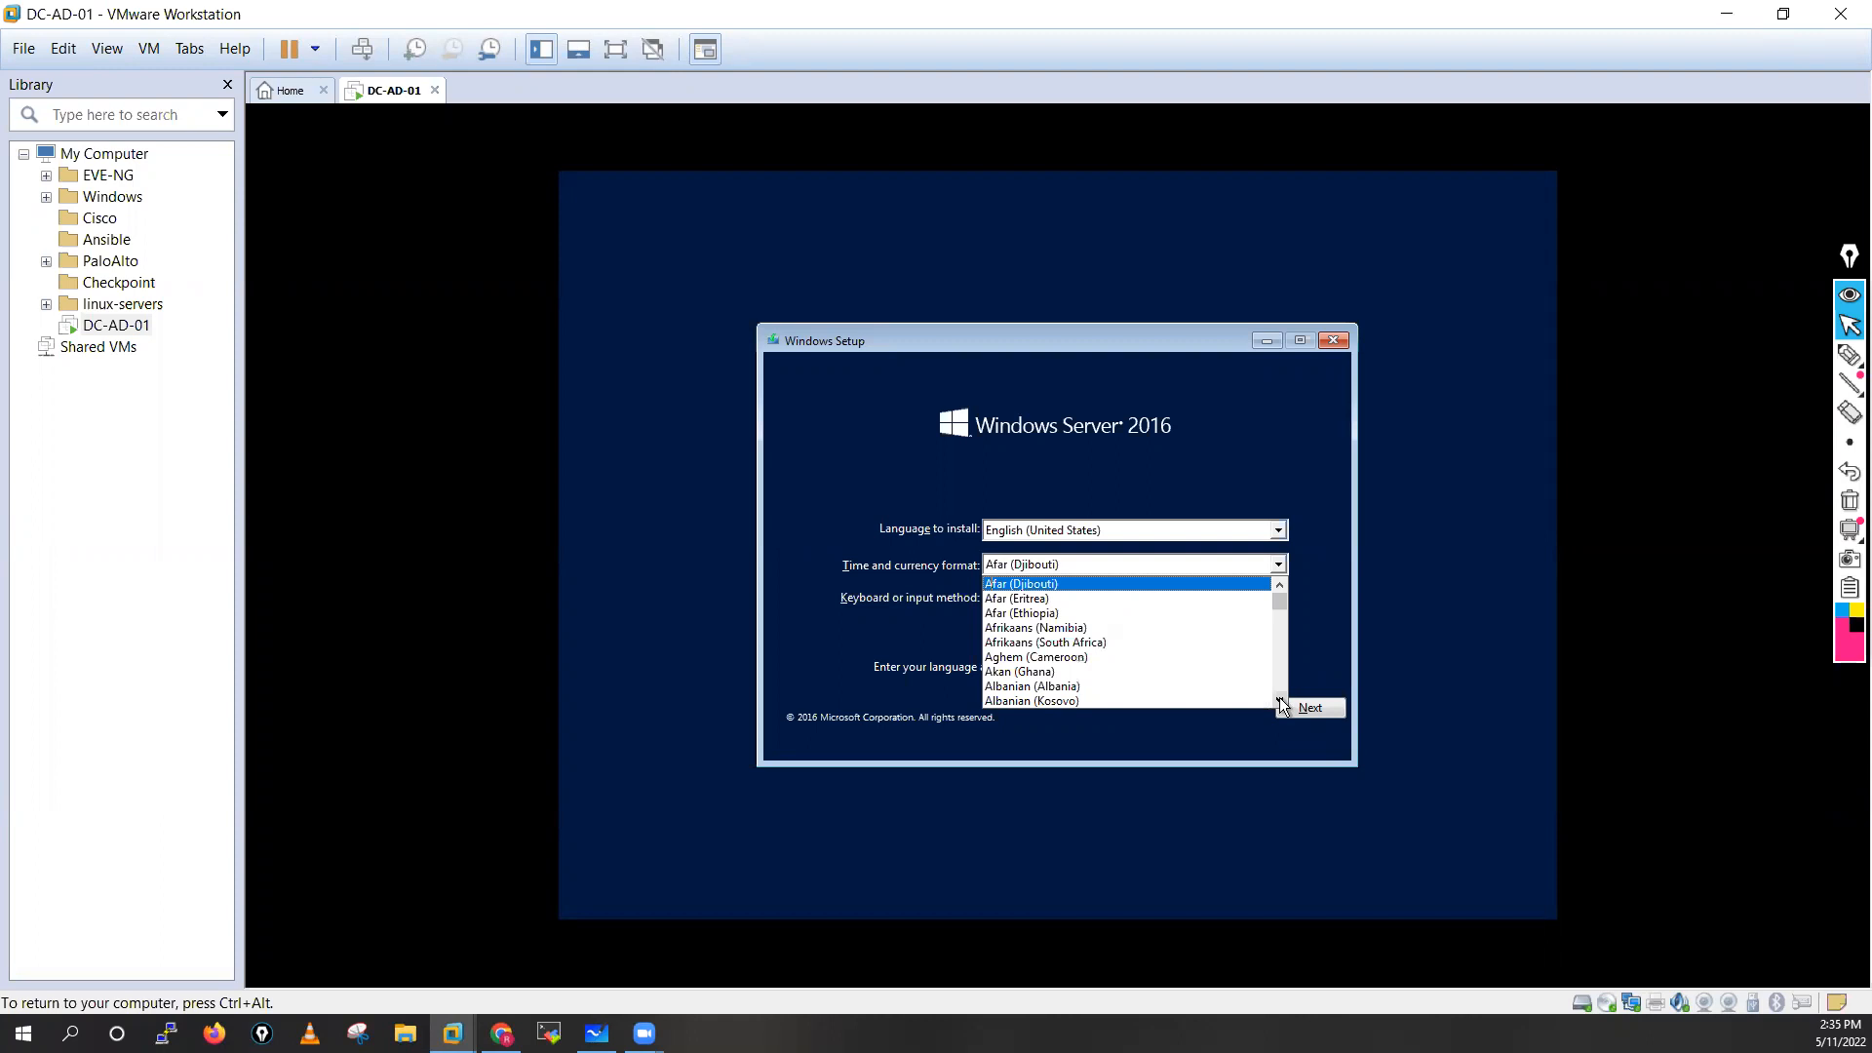
key("s")
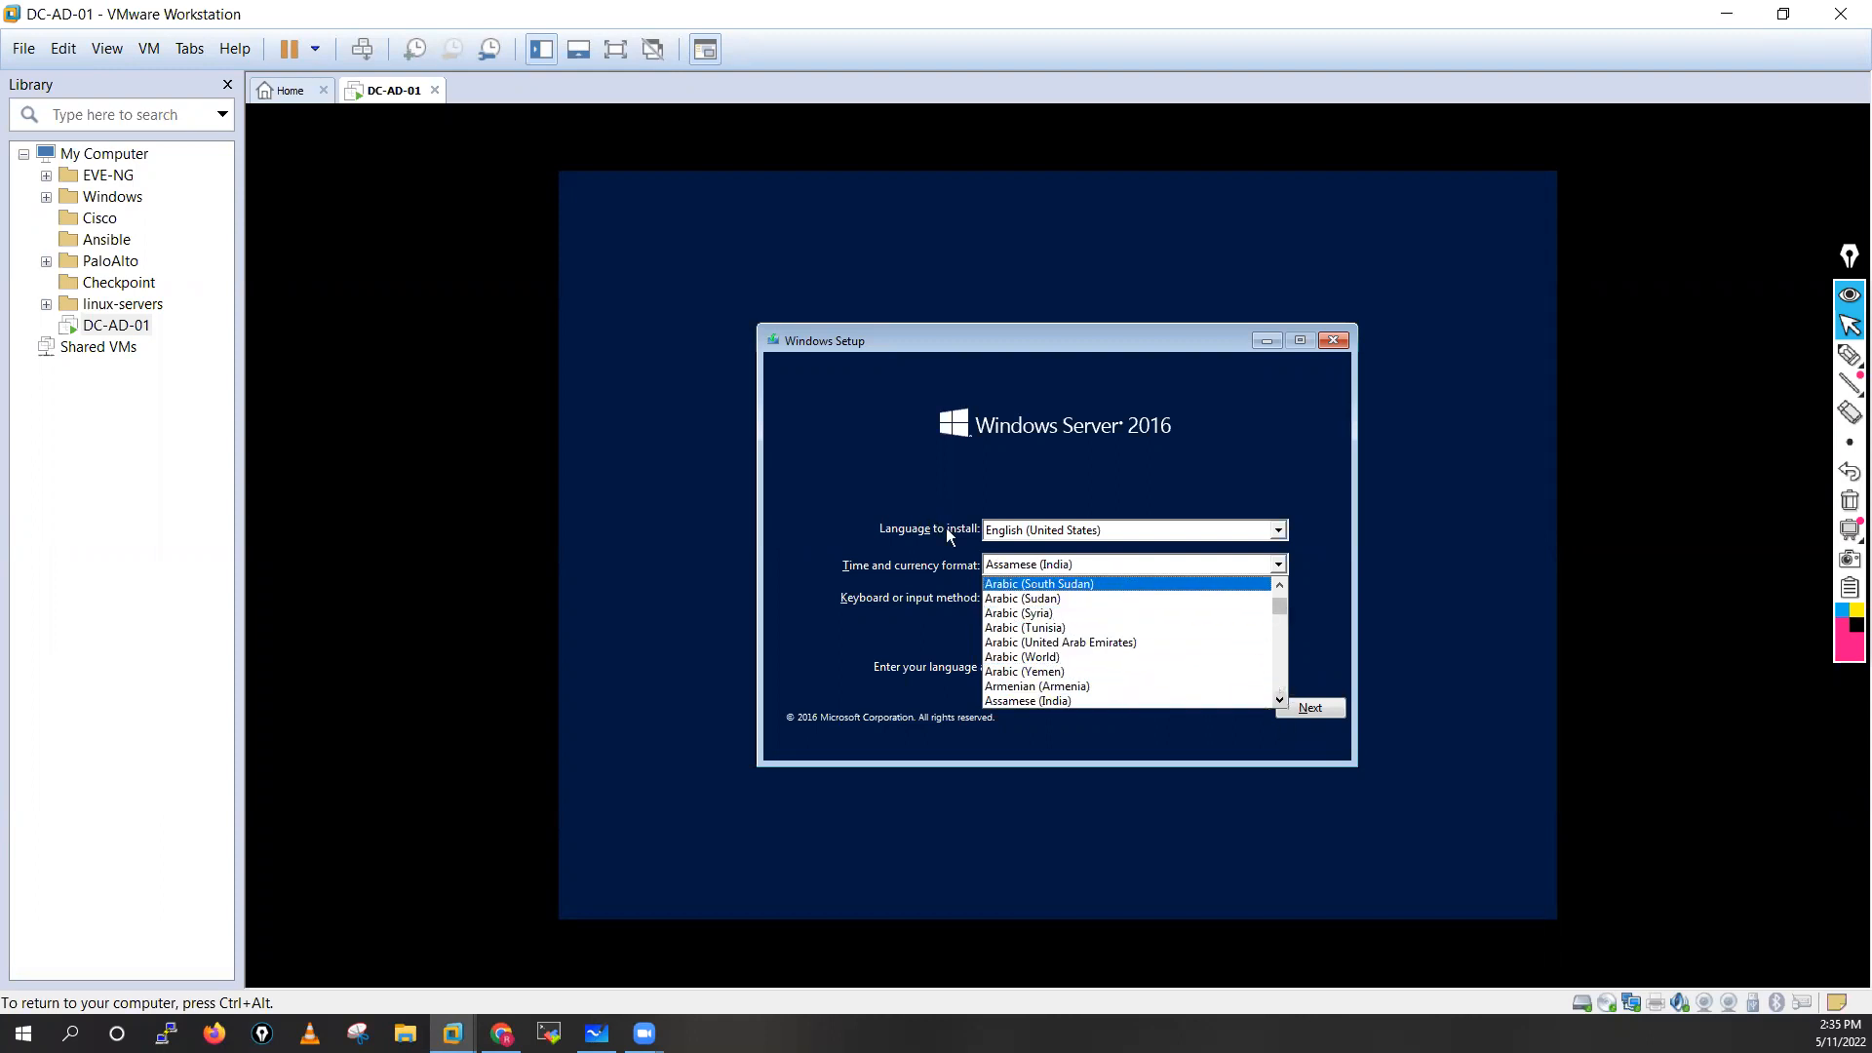
left_click(1283, 598)
mouse_move(1280, 609)
left_mouse_down()
mouse_move(1281, 685)
mouse_move(1279, 602)
left_mouse_up()
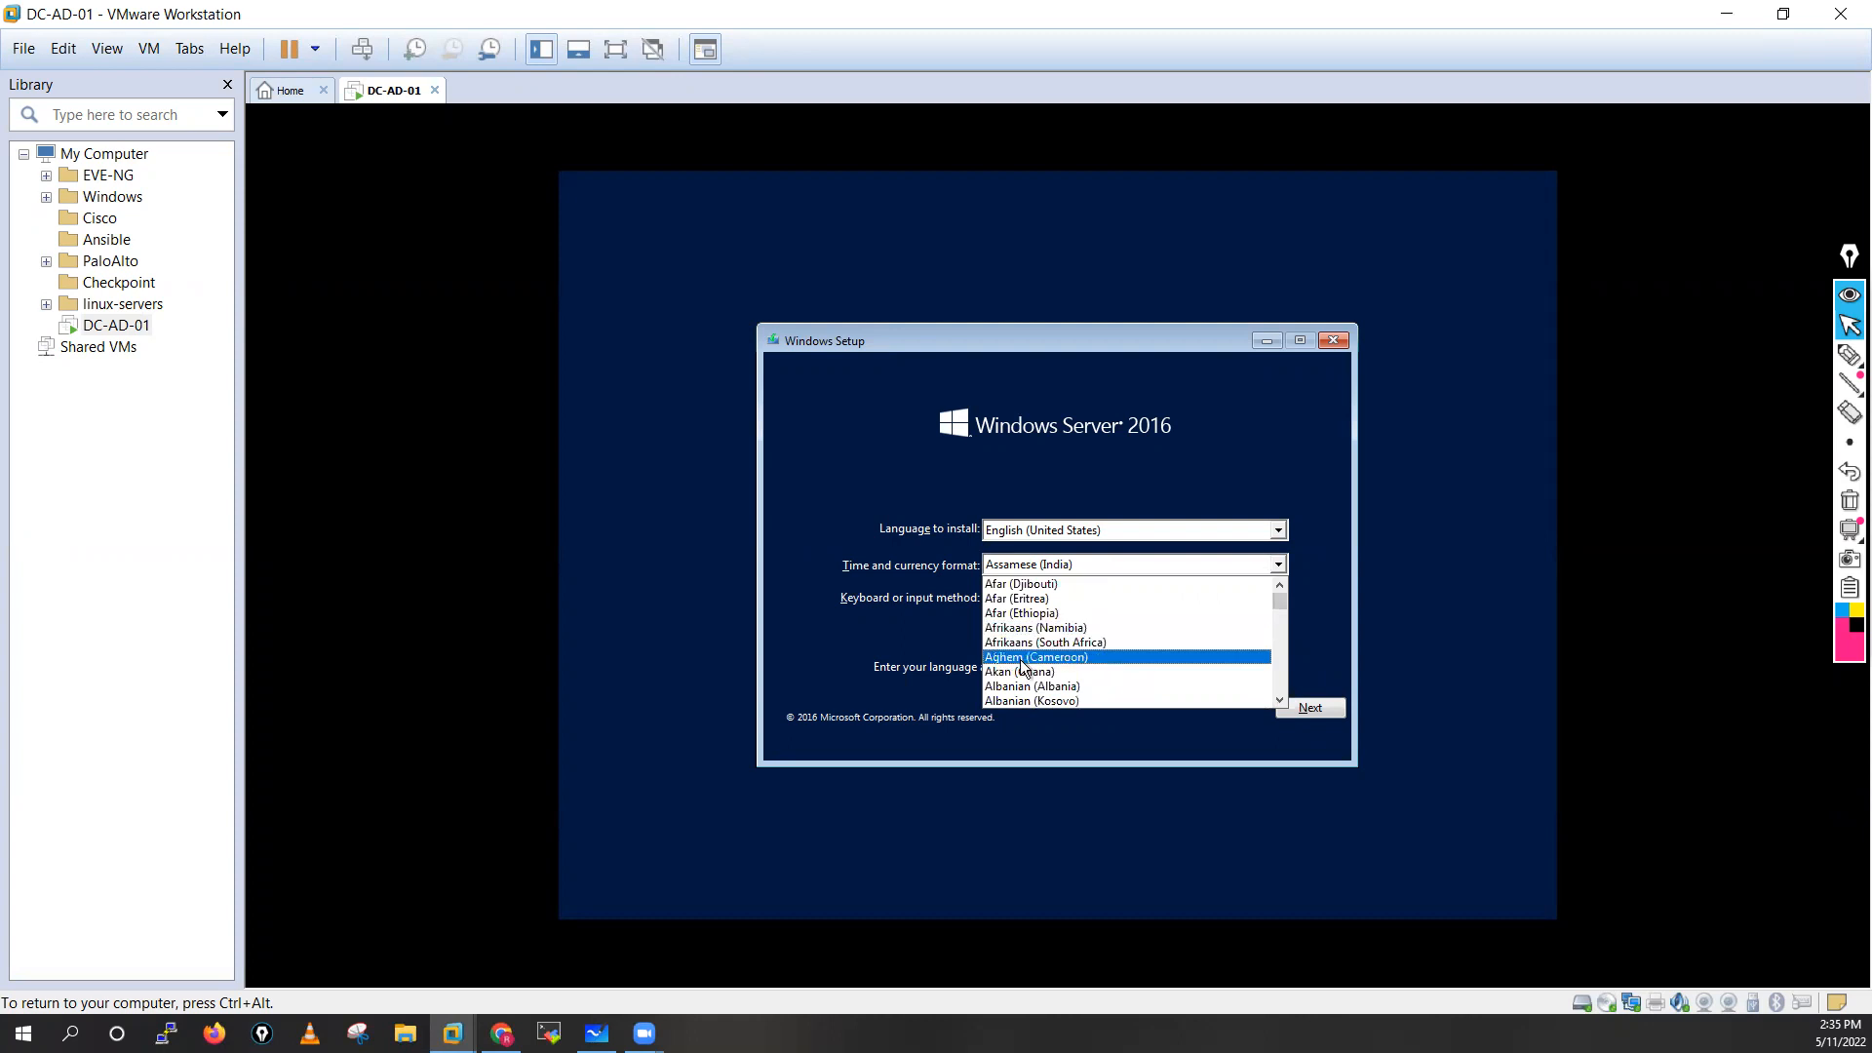
Look through the time and currency formats beginning with E, from Edo (Nigeria) to English (Indonesia)
key("e")
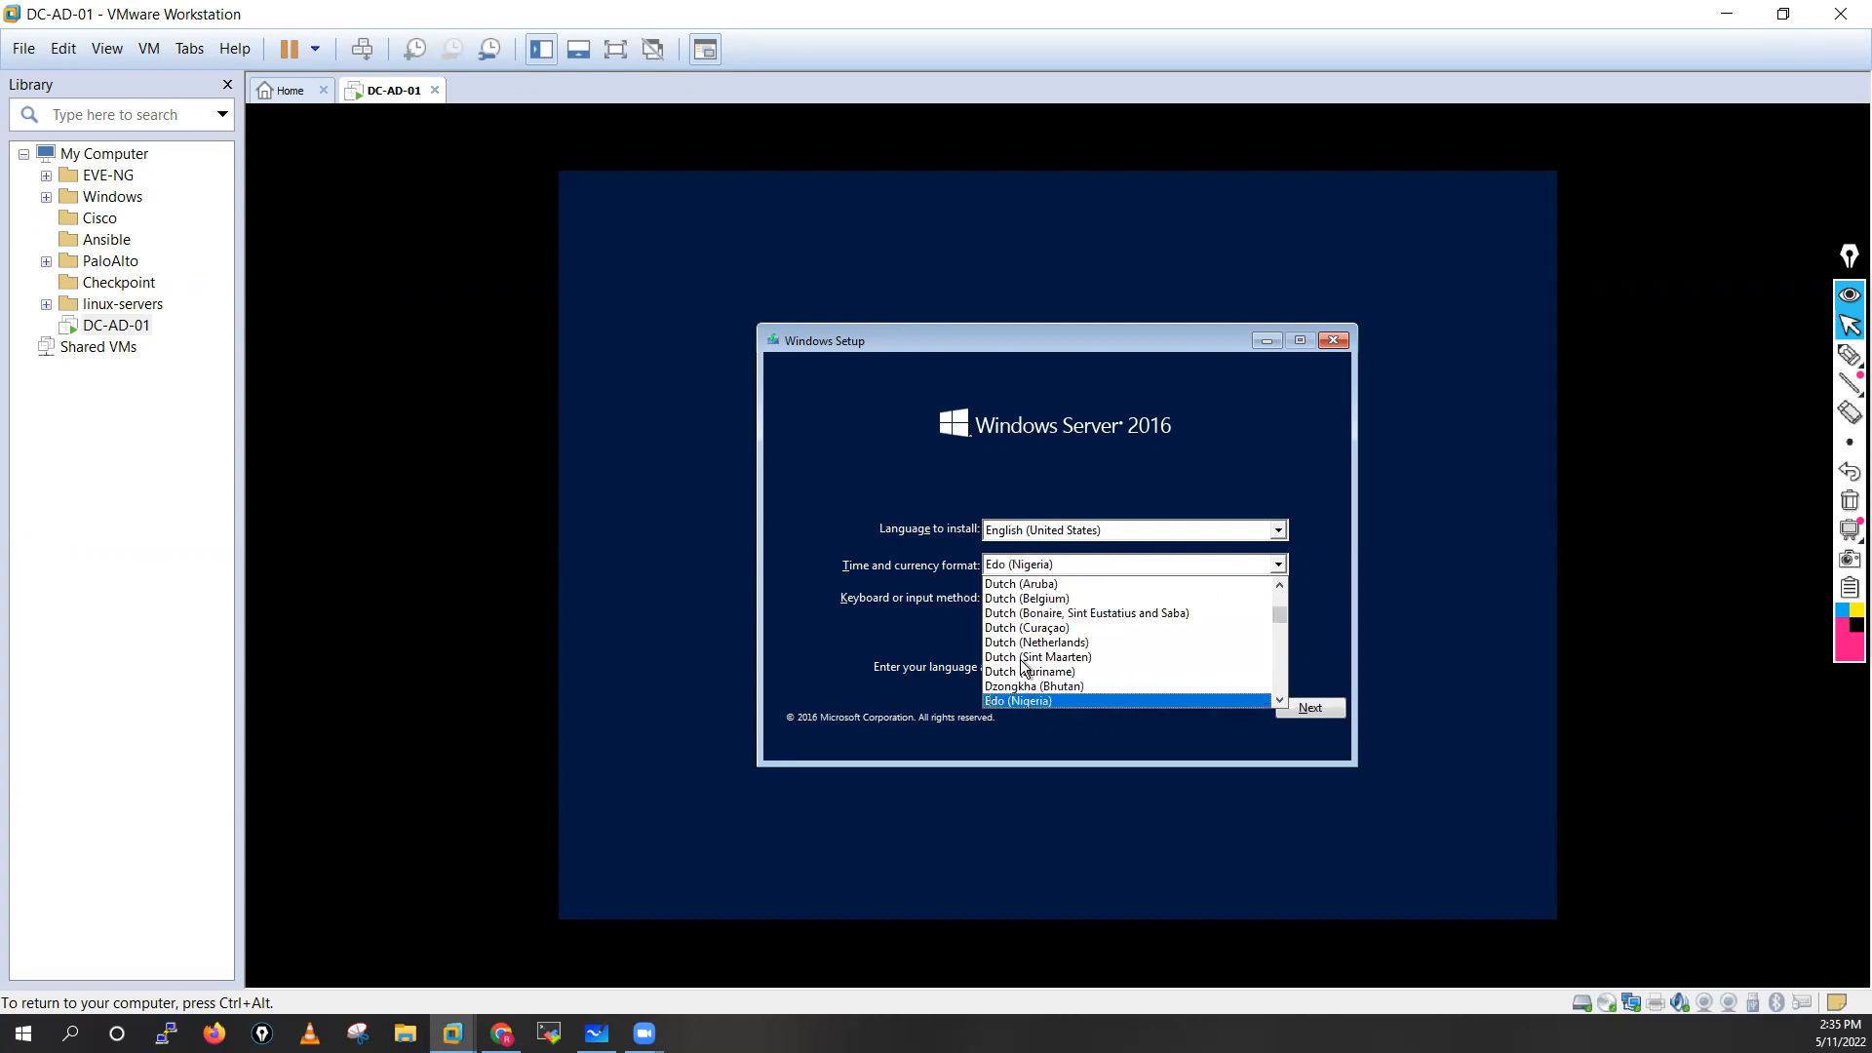
key("Down")
key("Down")
key("Down")
key("Down")
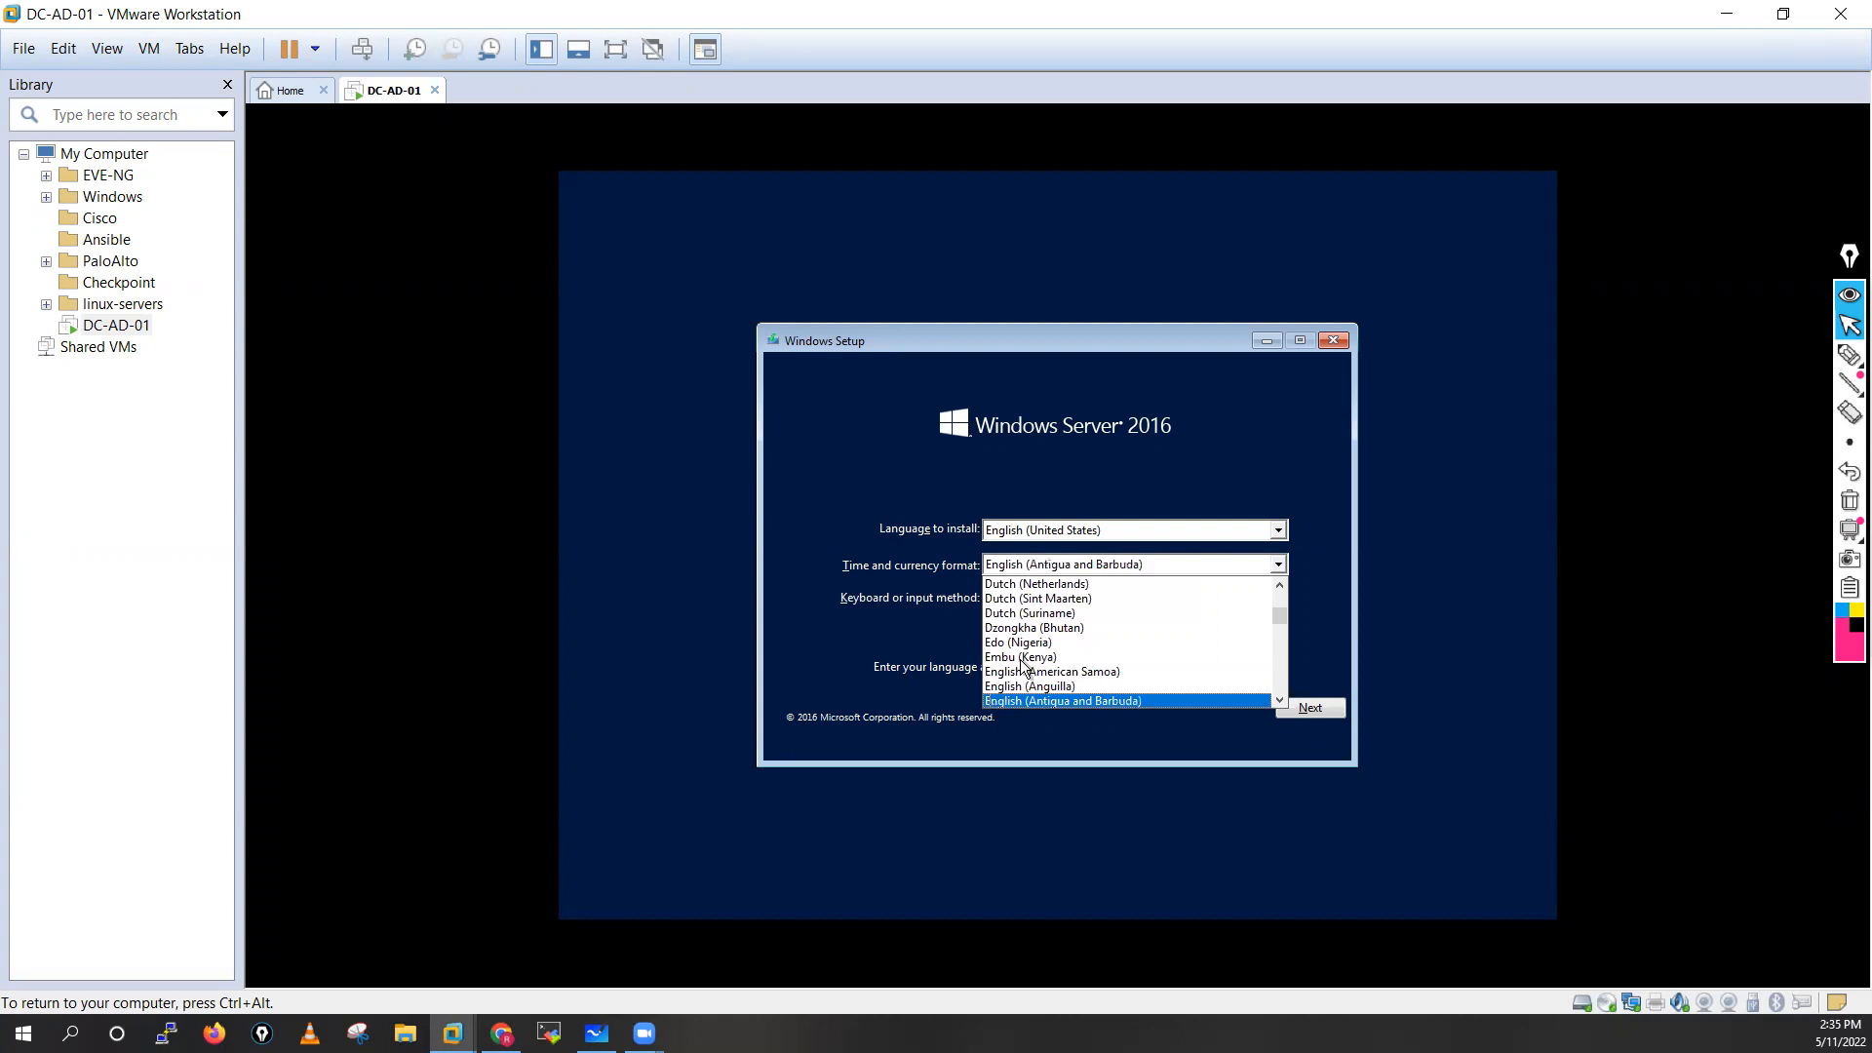
key("Up")
key("Up")
key("Up")
key("Up")
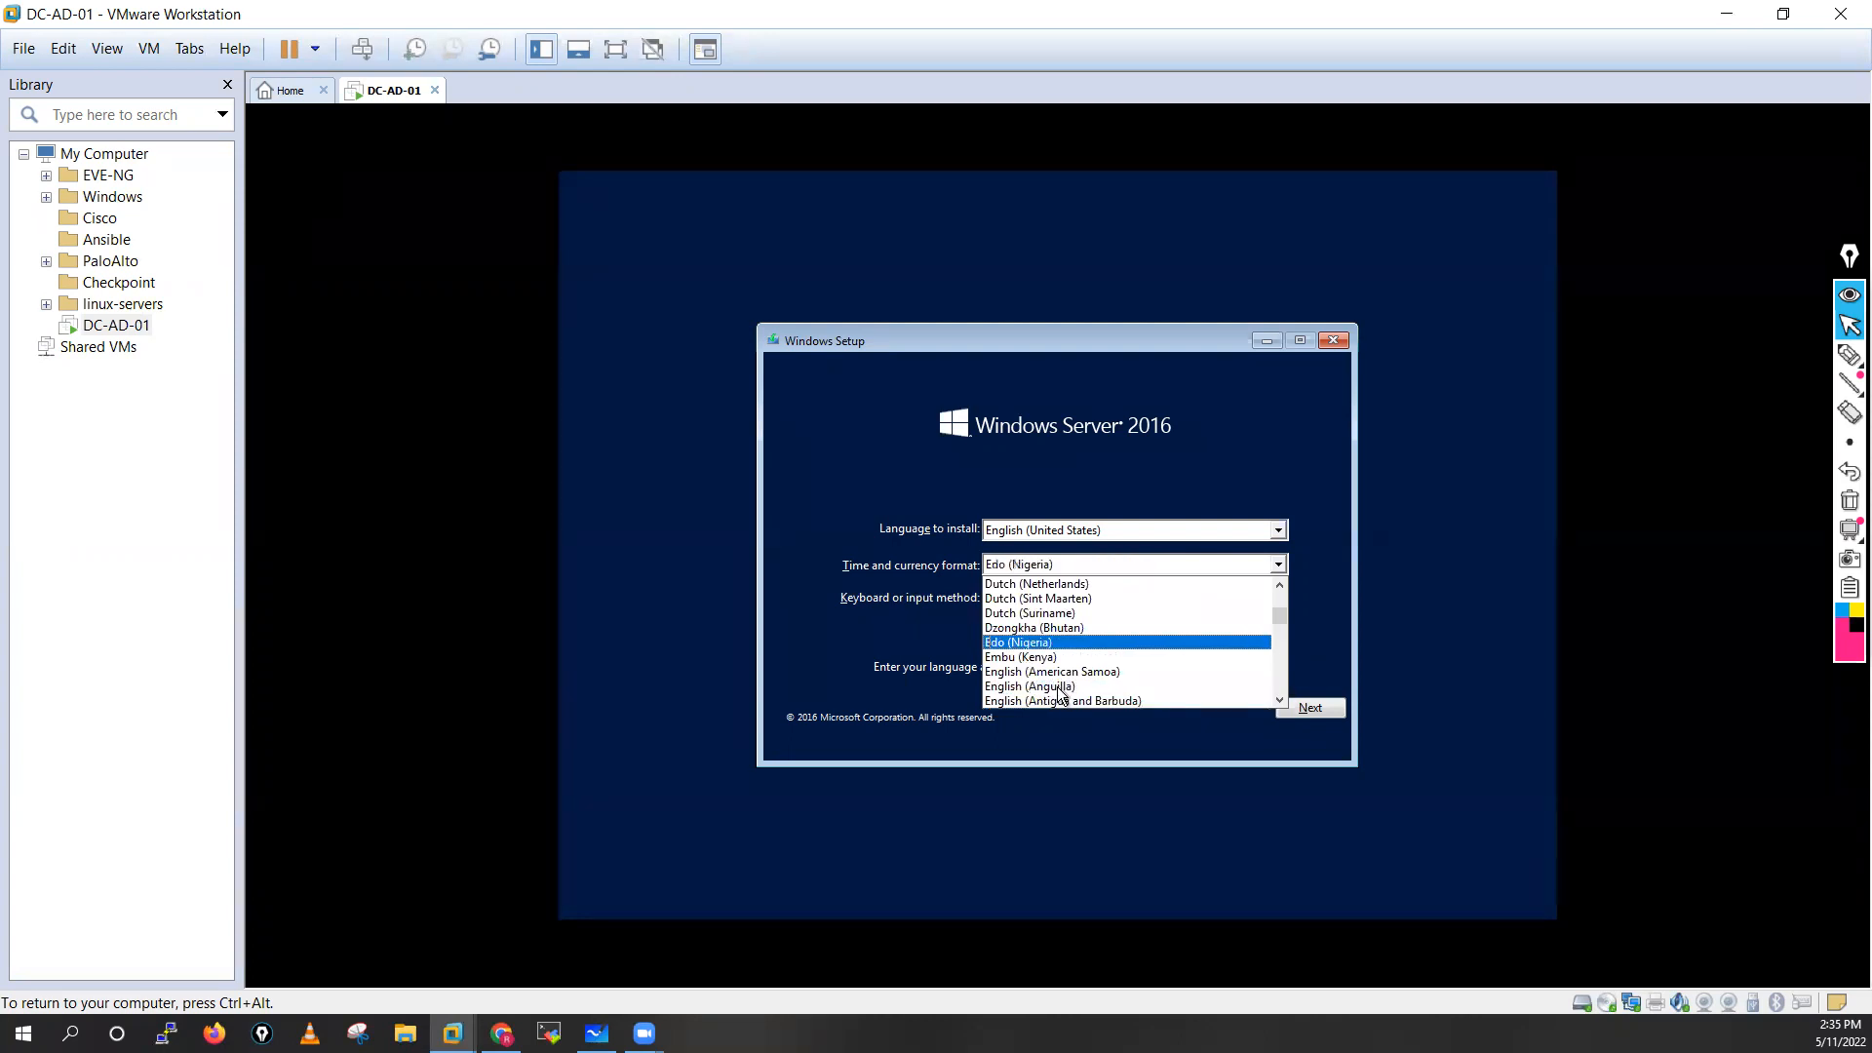
key("Down")
key("Down")
key("Down")
key("Down")
key("Down")
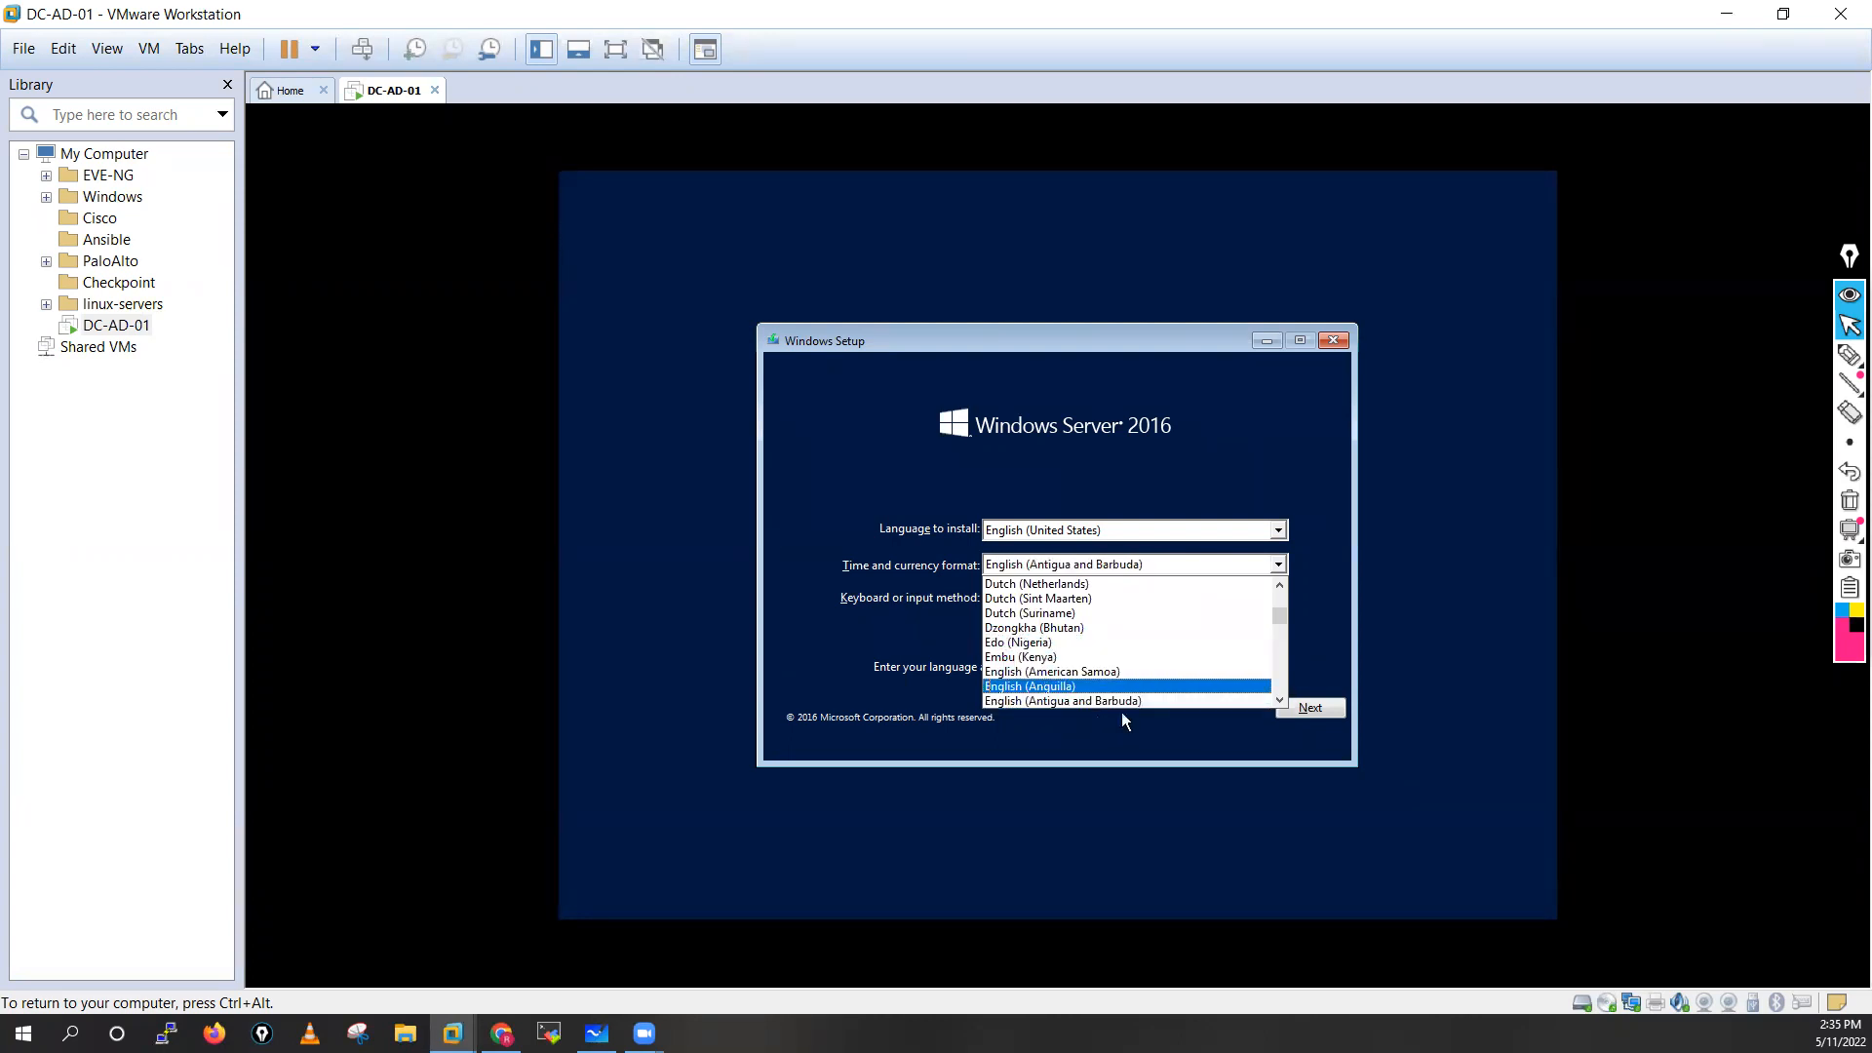
key("Down")
key("Down")
key("Down")
key("Down")
key("Down")
key("Down")
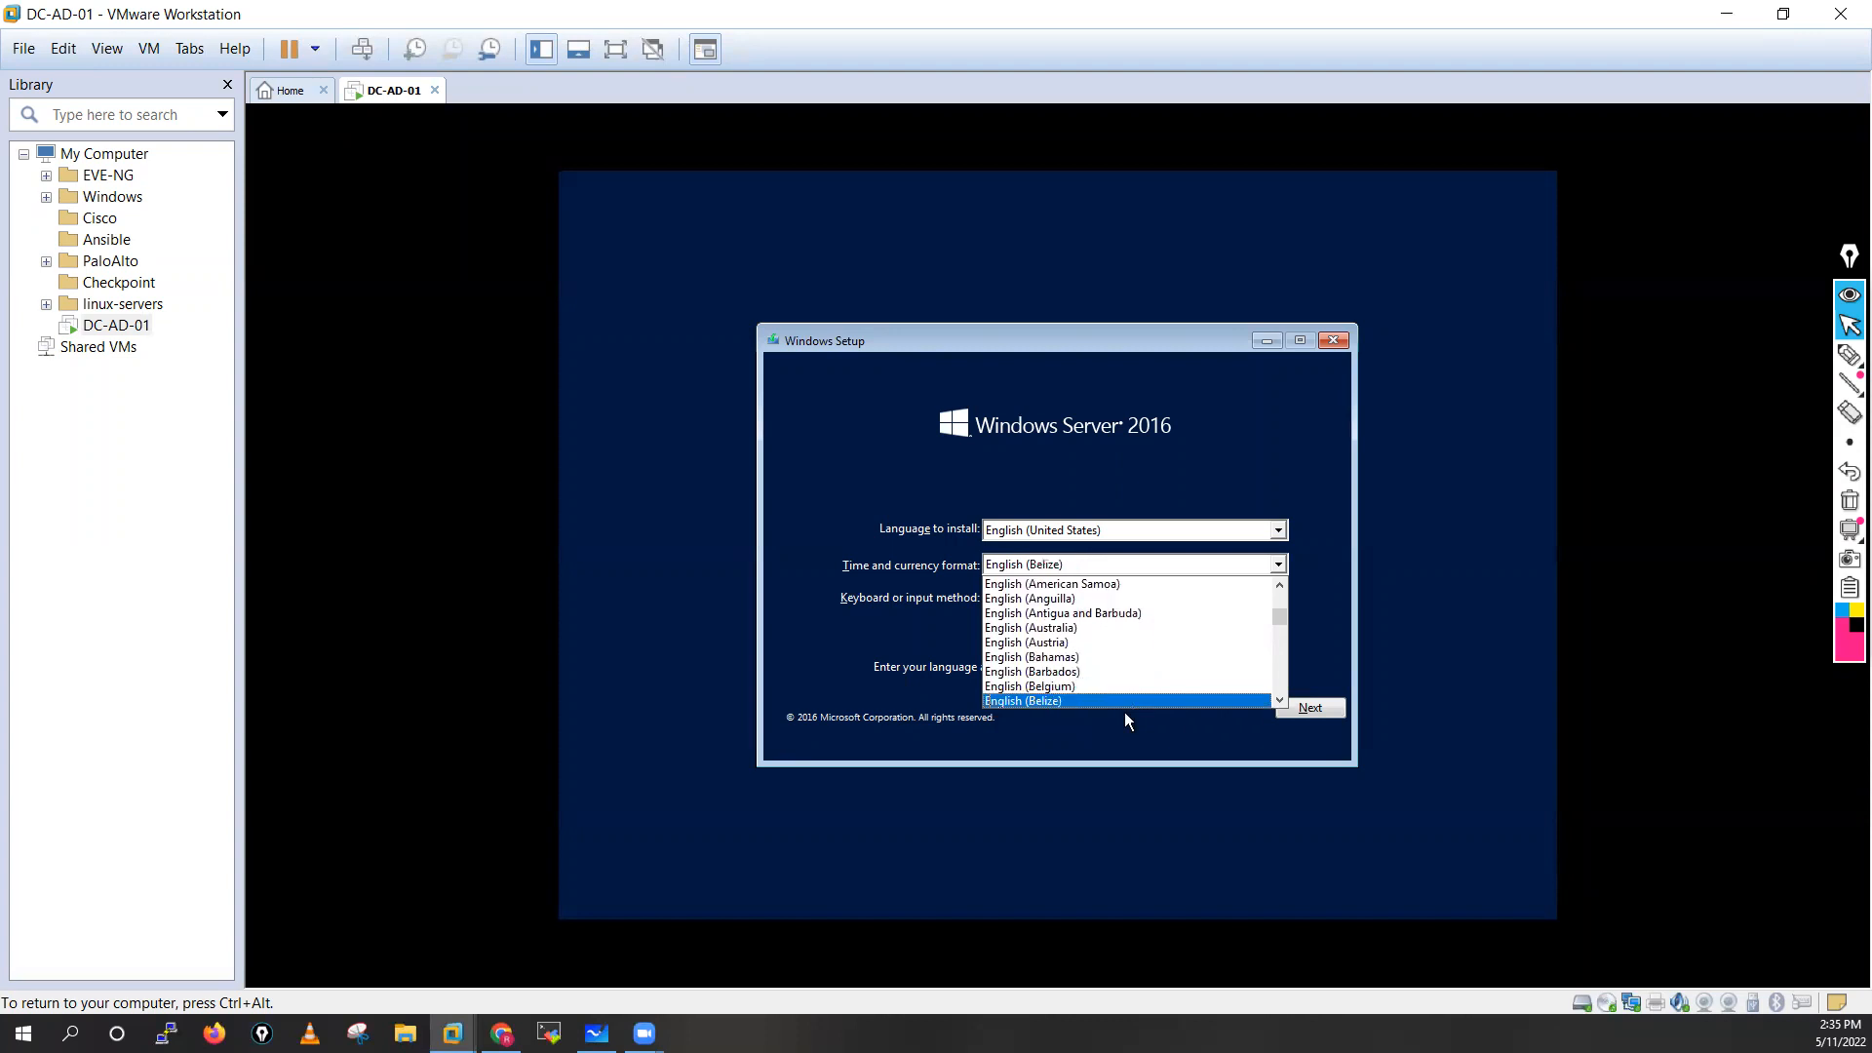
key("Down")
key("Down")
key("Down")
key("Down")
key("Down")
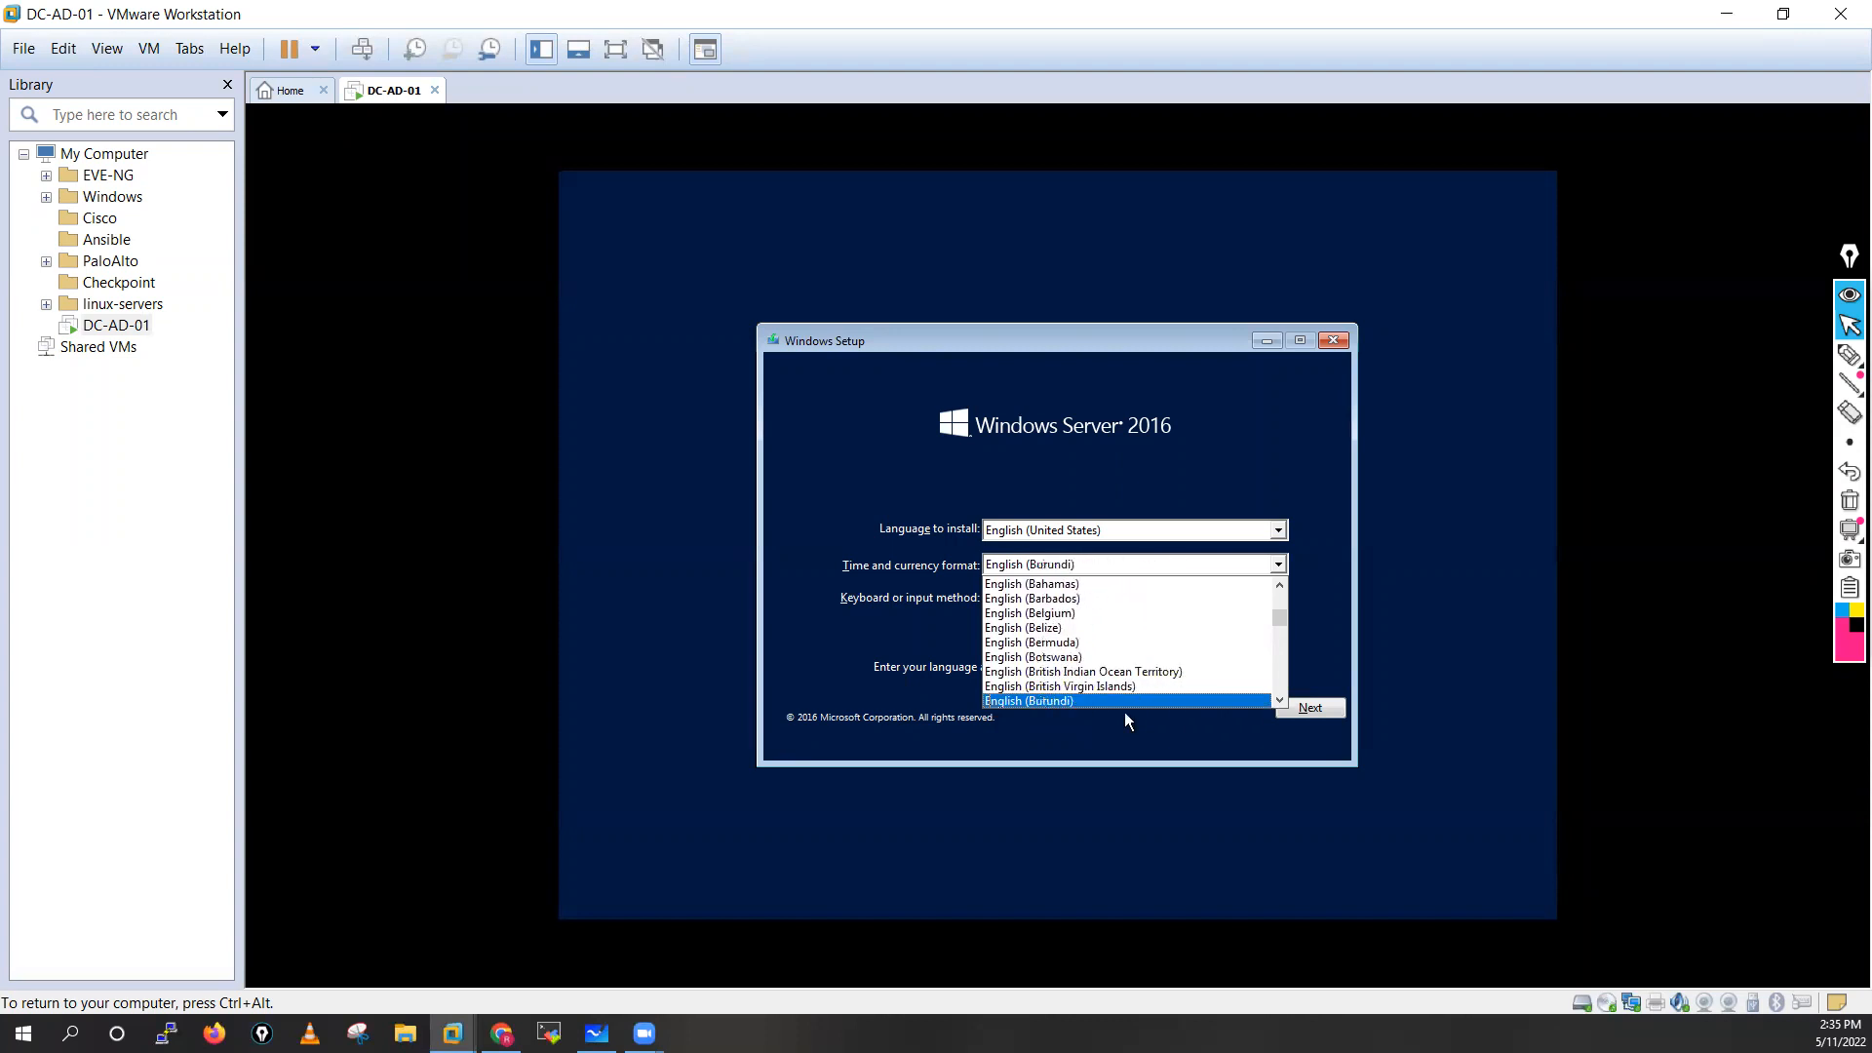
key("Down")
key("Down")
key("Down")
key("Down")
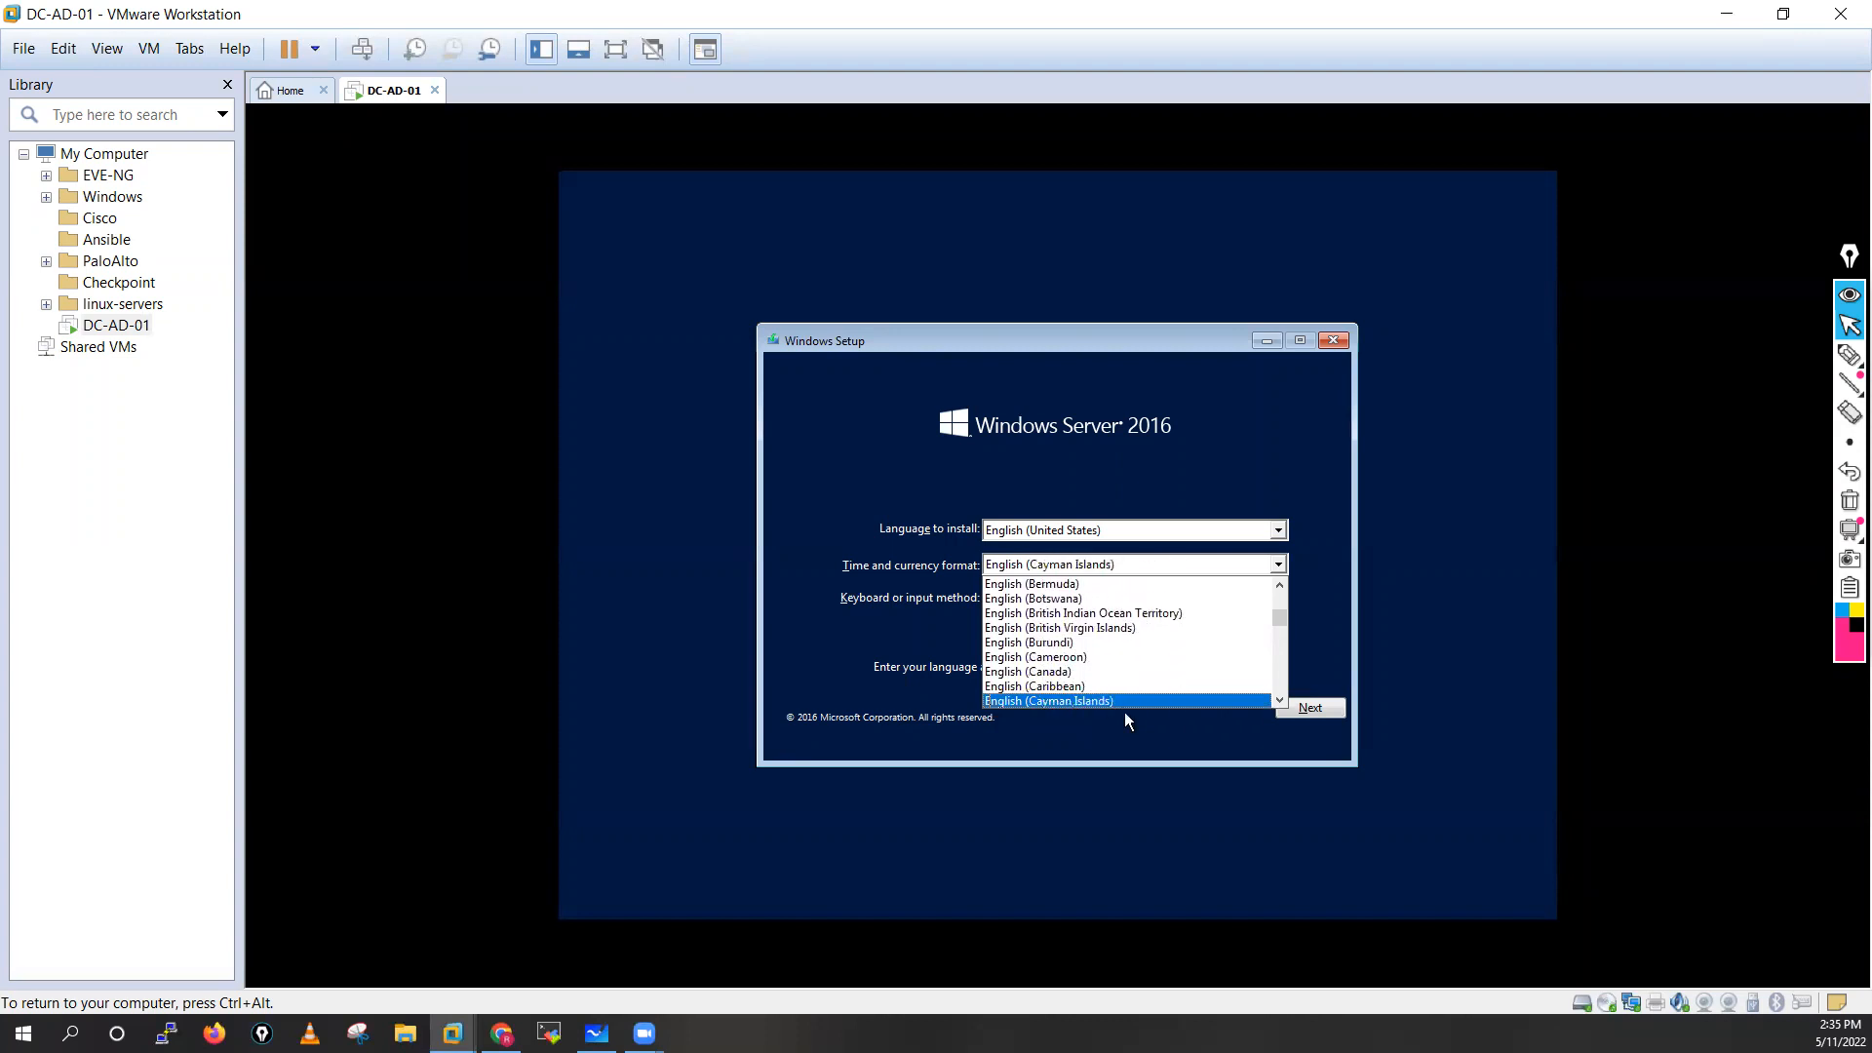
key("Down")
key("Down")
key("Down")
key("Down")
key("Down")
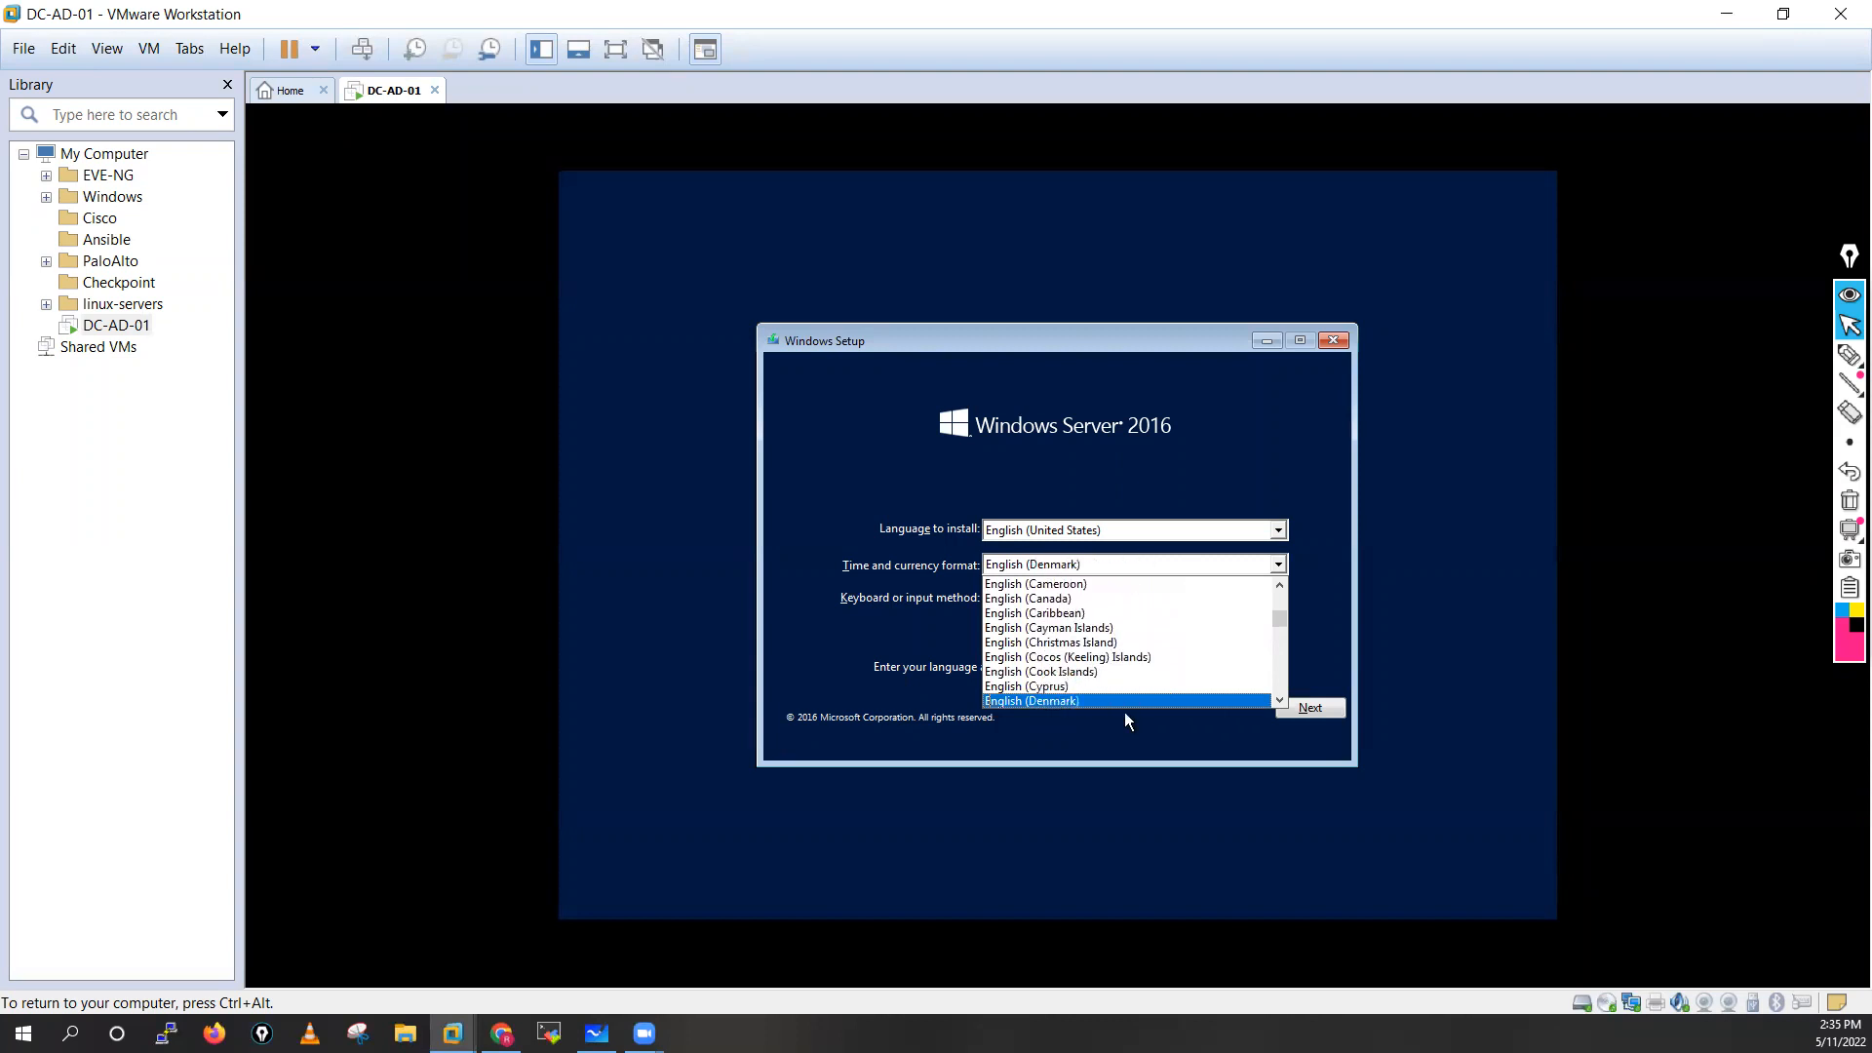
key("Down")
key("Down")
key("Down")
key("Down")
key("Down")
key("Down")
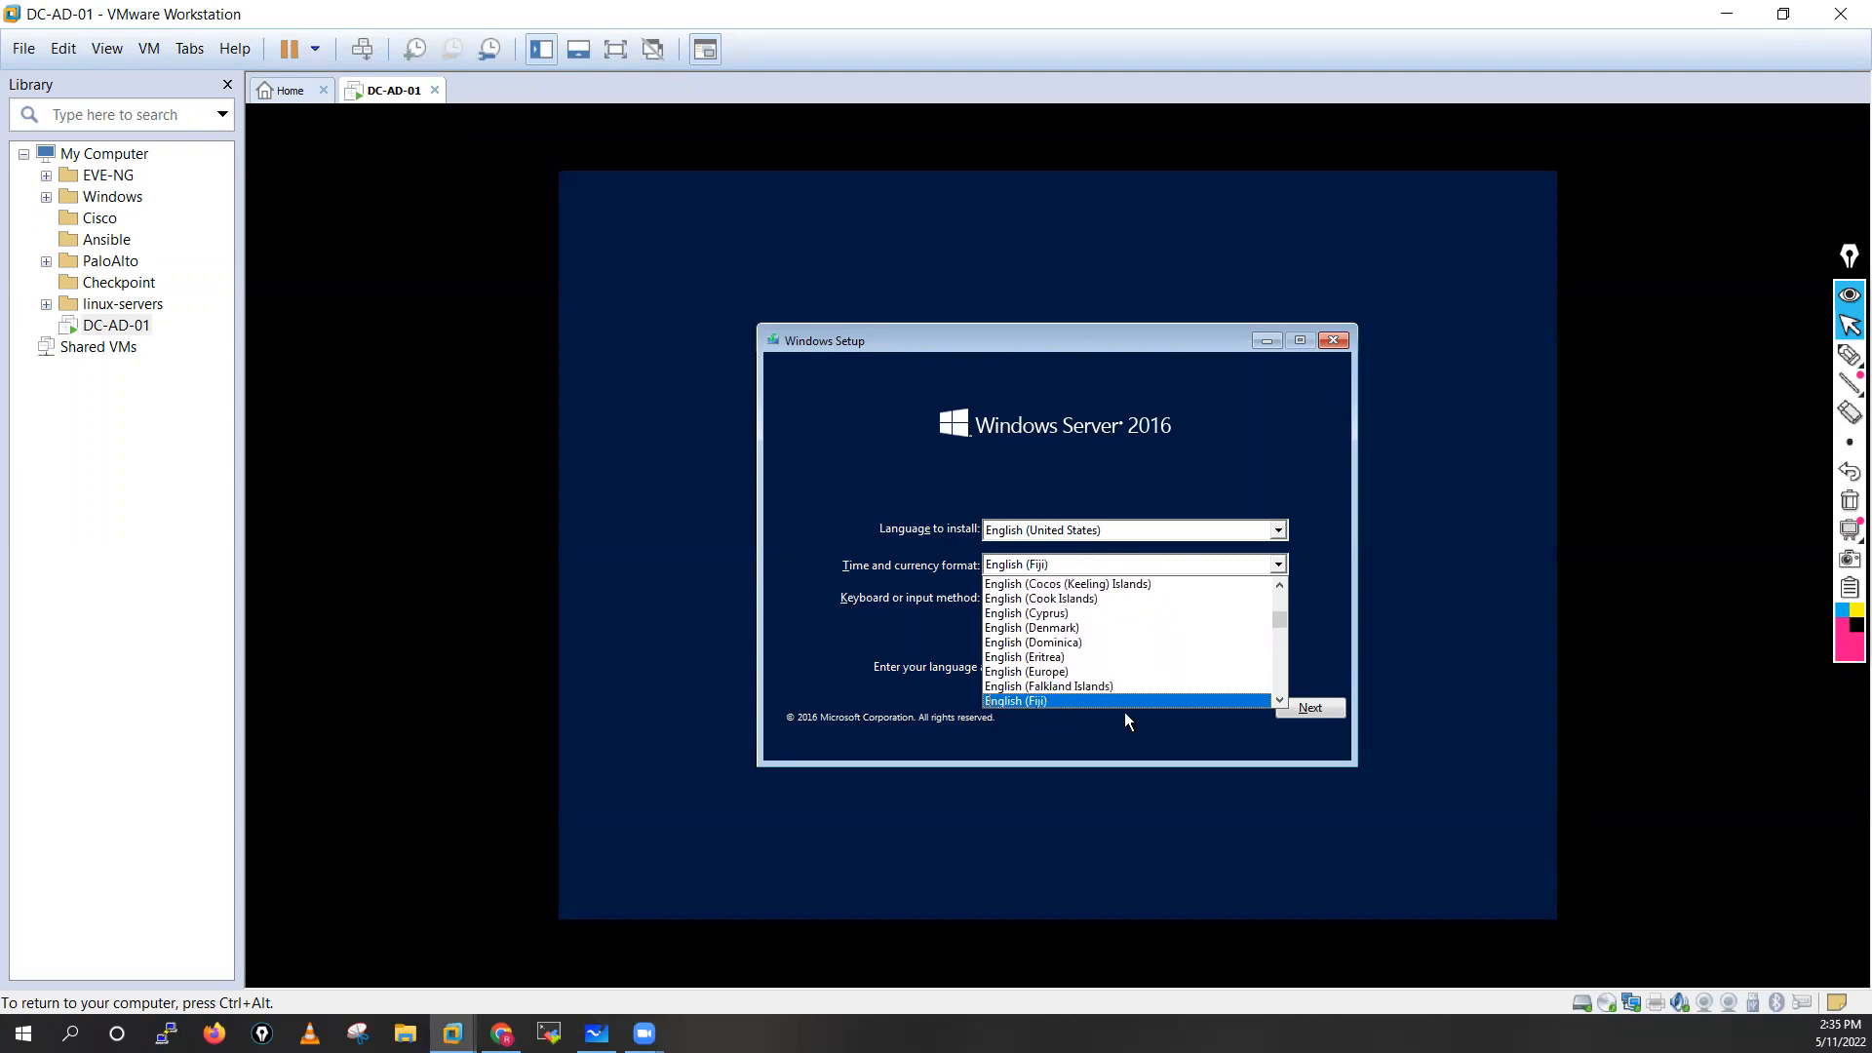
key("Down")
key("Down")
key("Down")
key("Down")
key("Down")
key("Down")
key("Down")
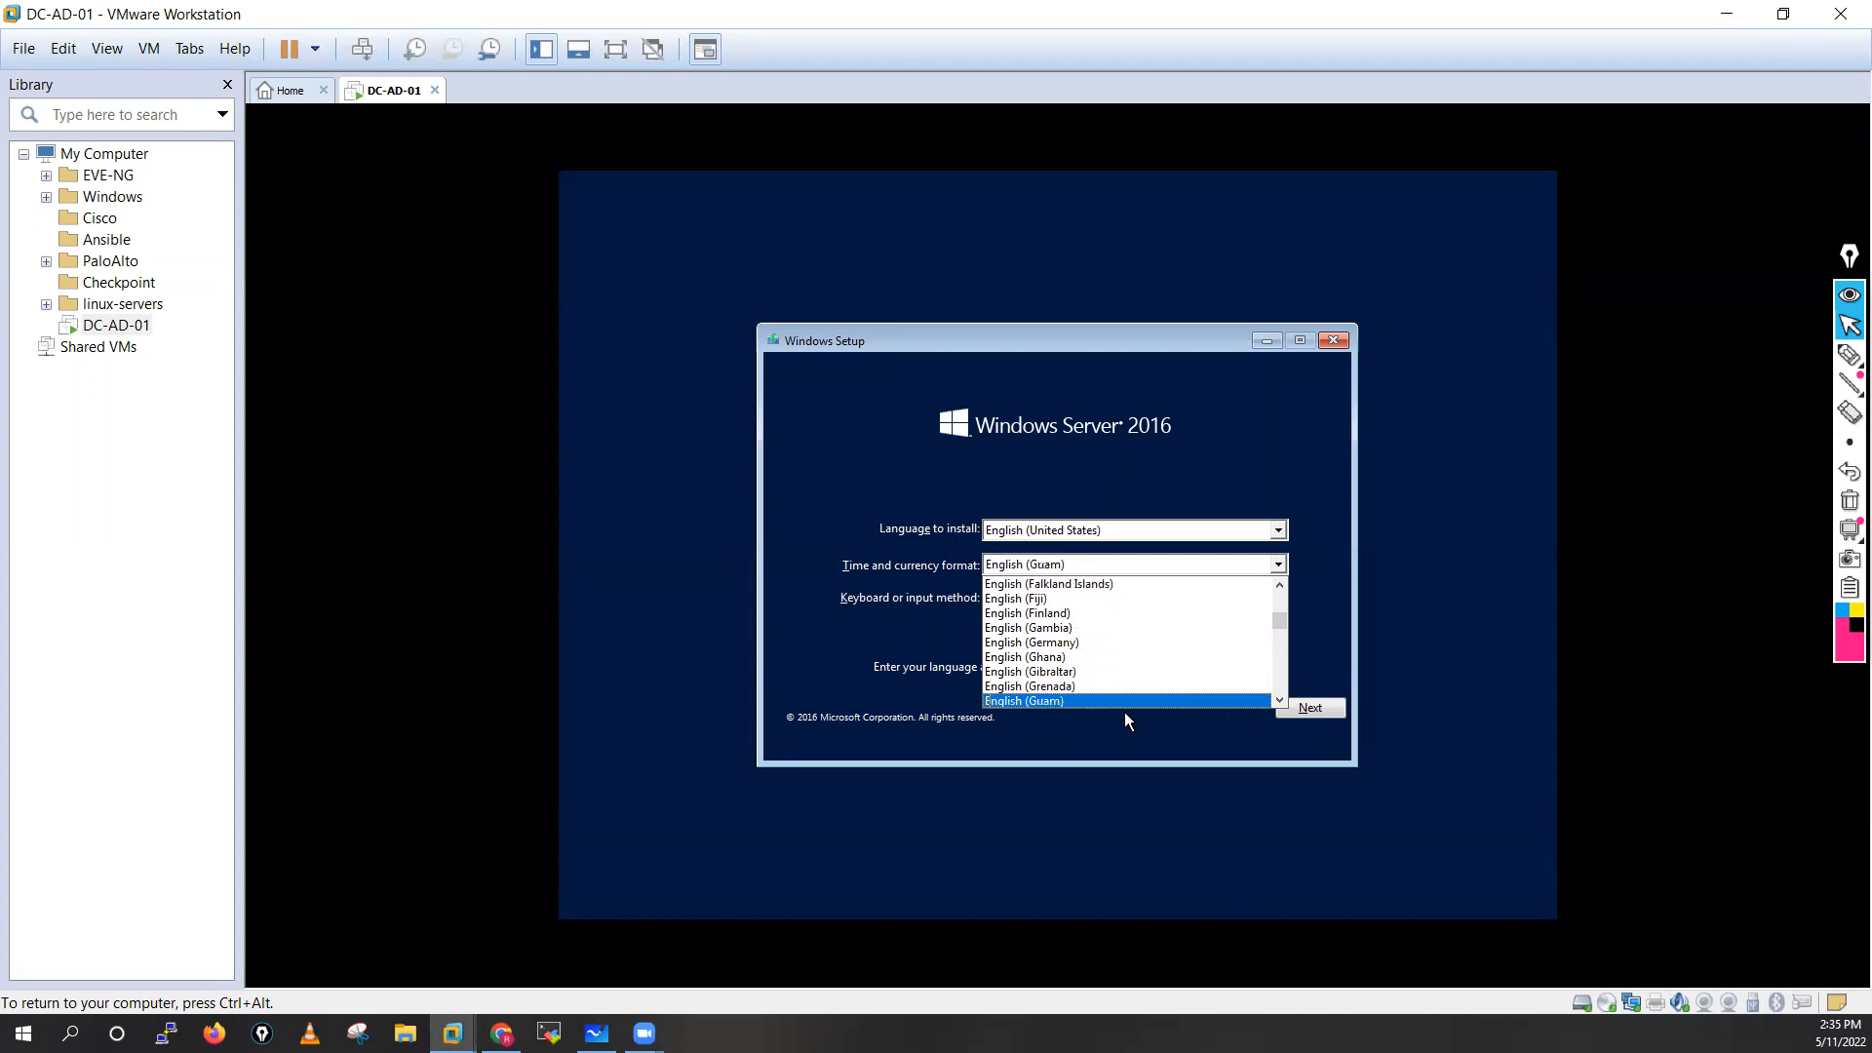
key("Down")
key("Down")
key("Down")
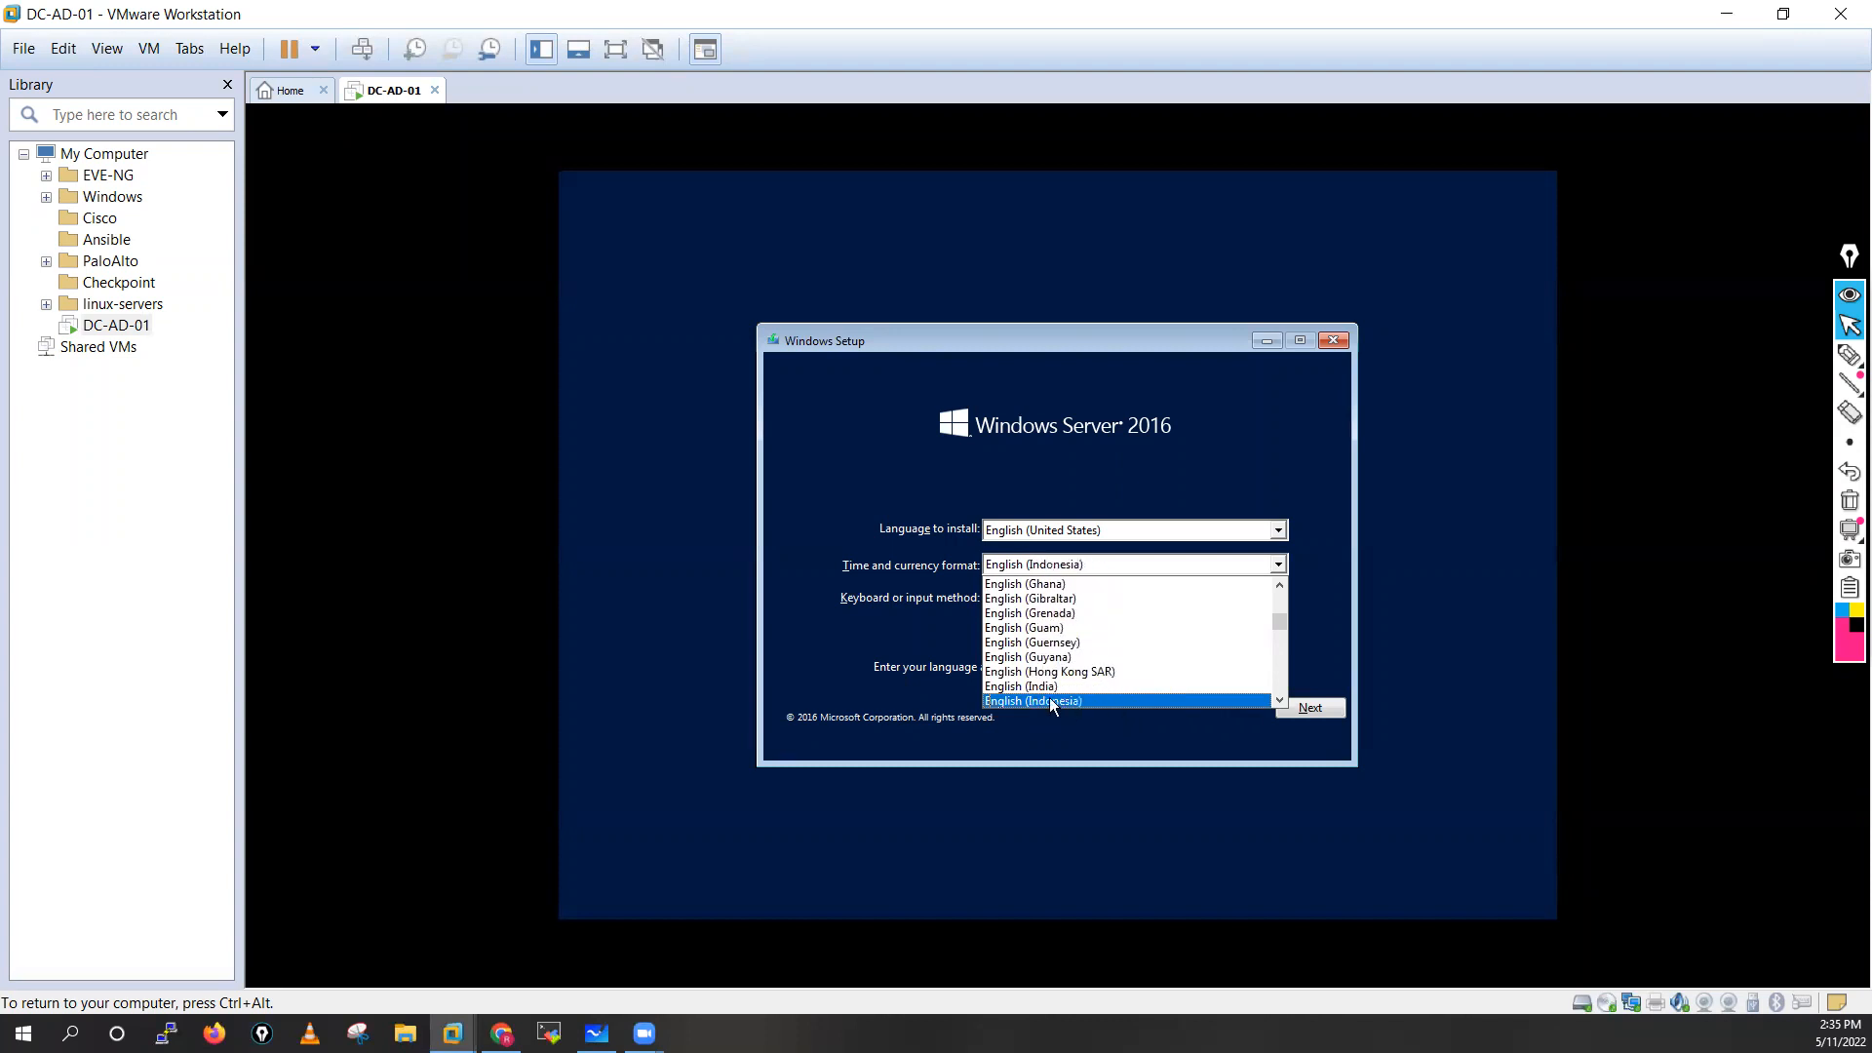
Set the time and currency format to English (United States) and confirm the language and regional settings
key("e")
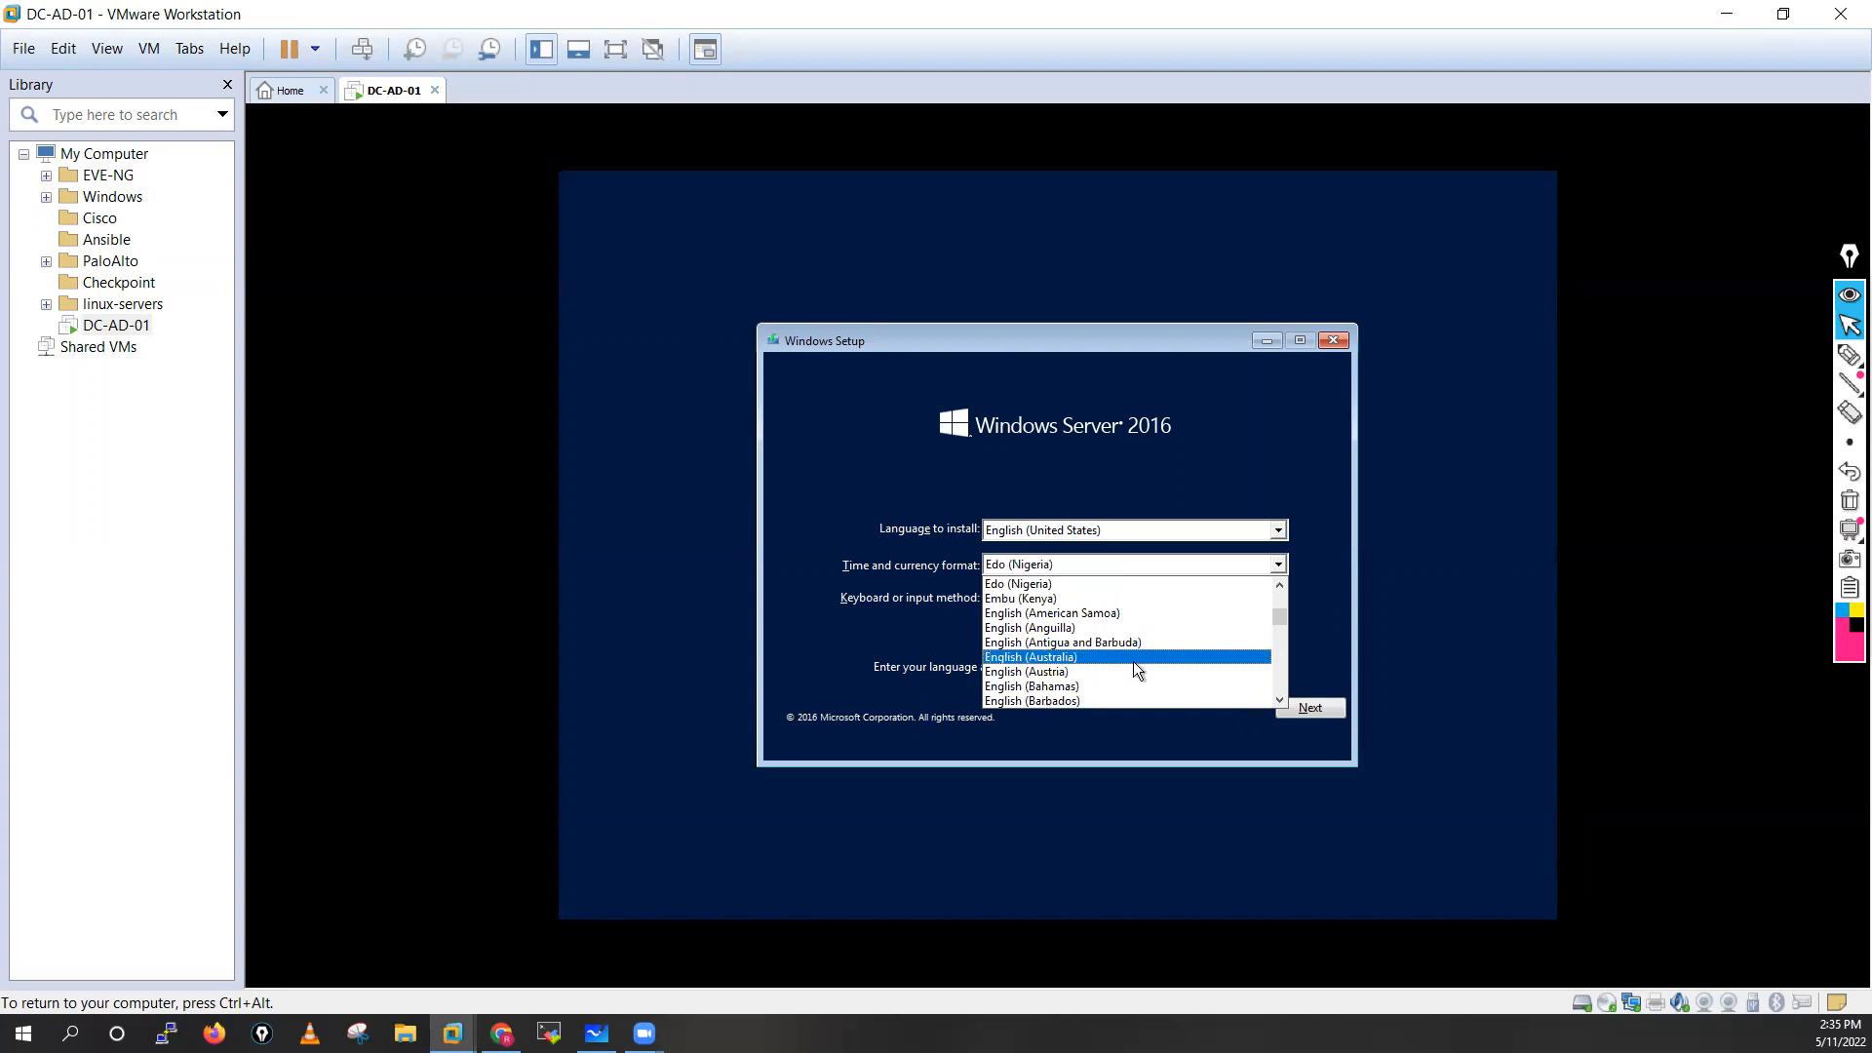
key("e")
key("e")
key("e")
key("e")
key("e")
key("e")
key("e")
key("e")
key("e")
key("e")
key("e")
key("e")
key("e")
key("e")
key("e")
key("e")
key("e")
key("e")
key("e")
key("e")
key("e")
key("e")
key("e")
key("e")
key("e")
key("e")
key("e")
key("e")
key("e")
key("e")
key("e")
key("e")
key("e")
key("e")
key("e")
key("e")
key("e")
key("e")
key("e")
key("e")
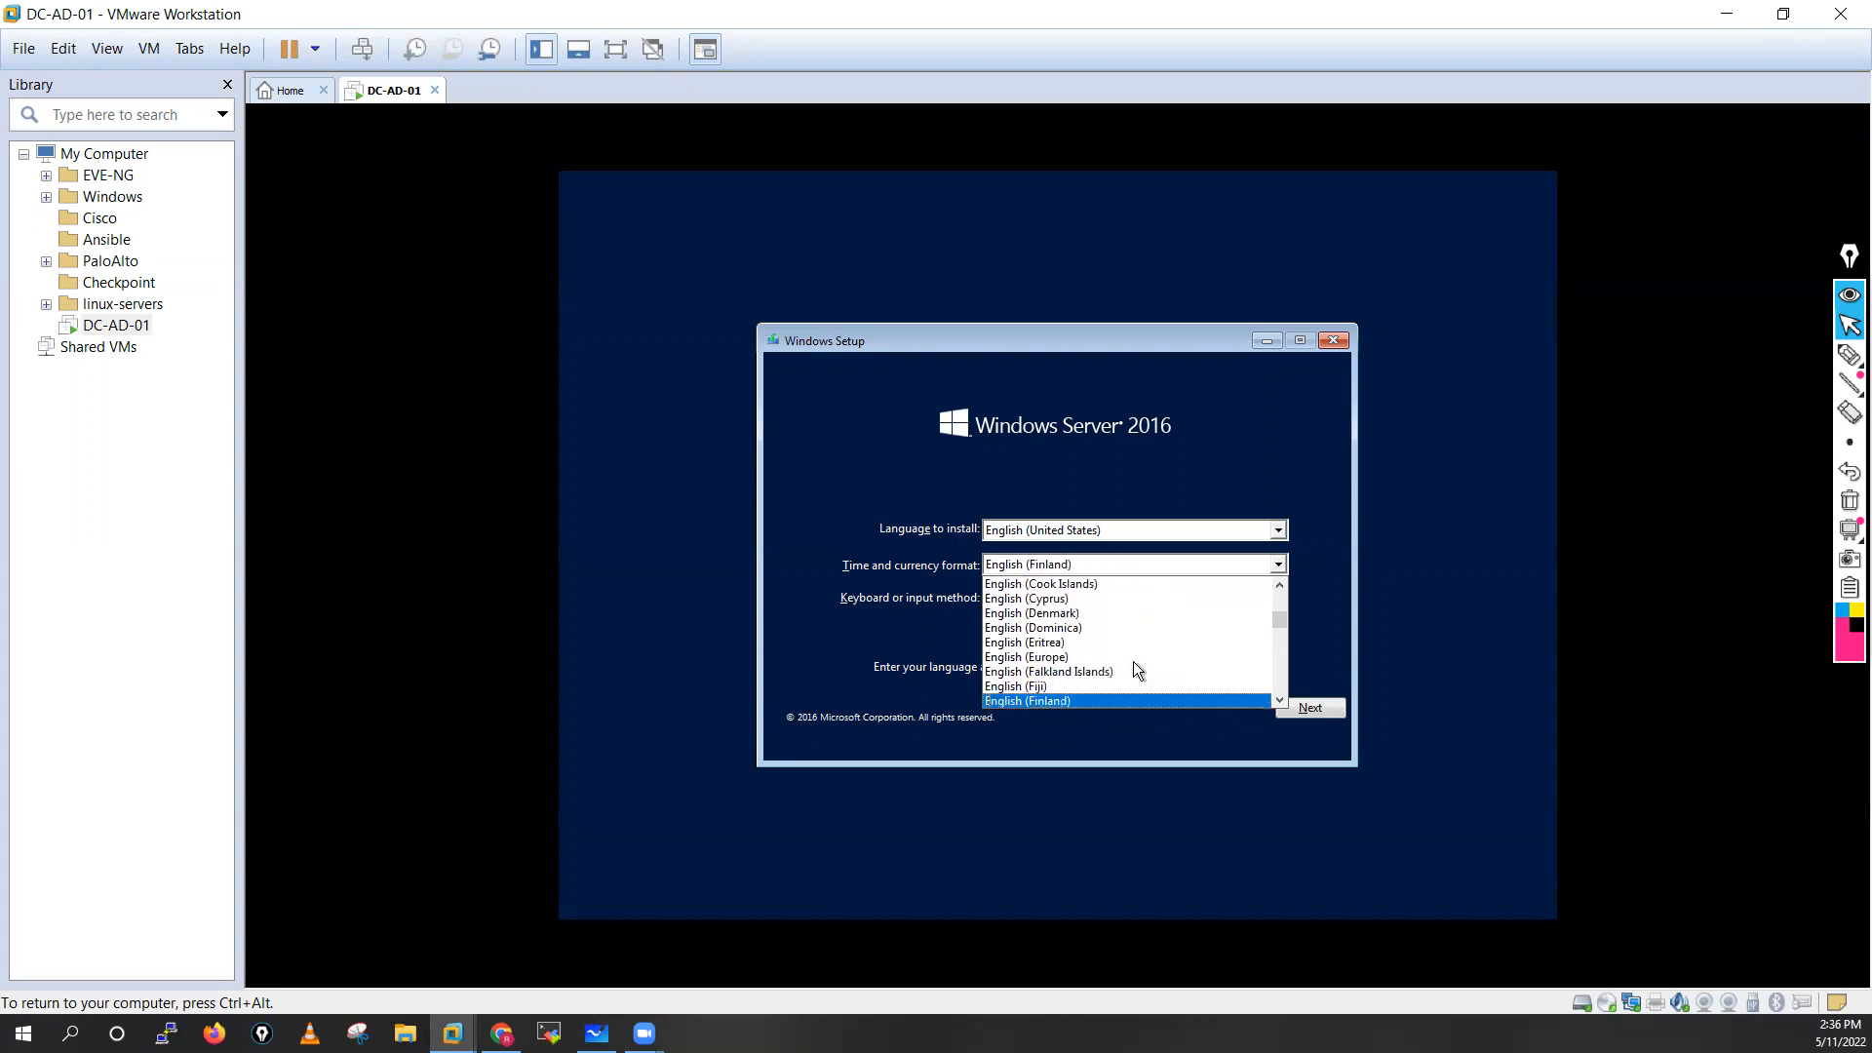
key("e")
key("e")
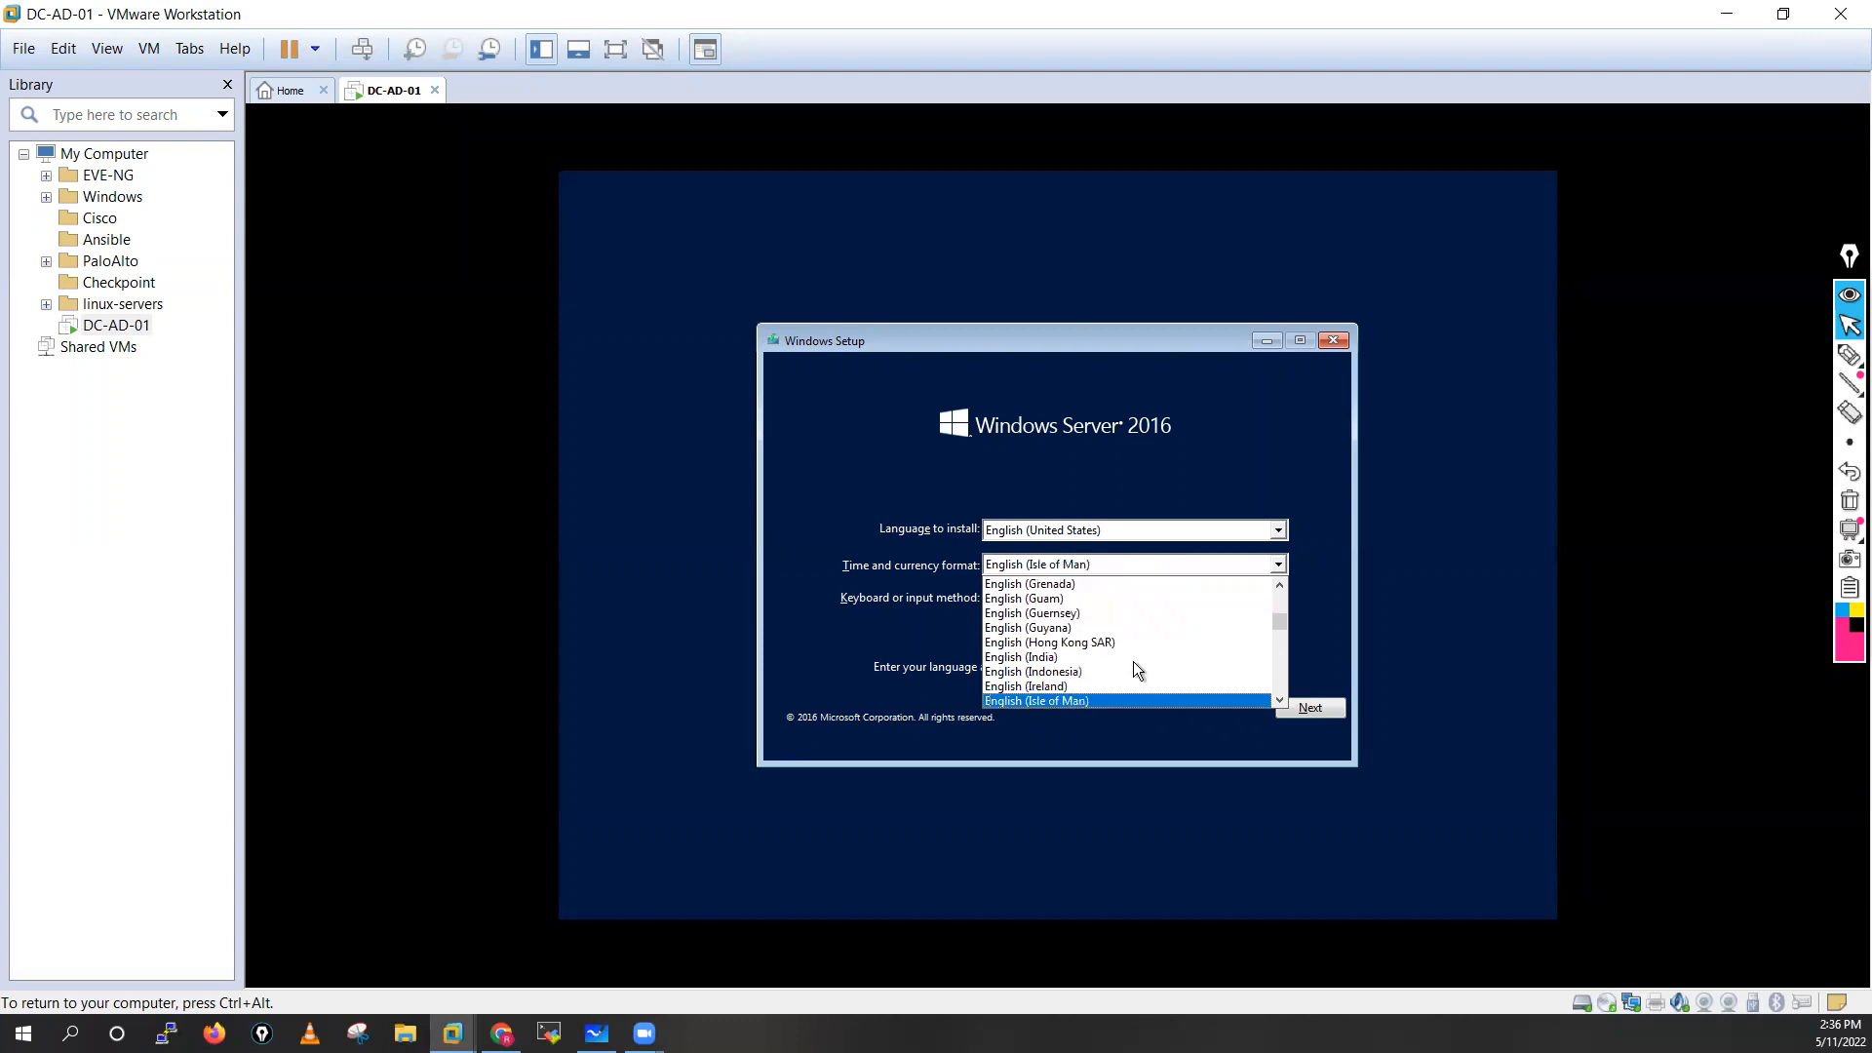
key("e")
key("e")
key("e")
key("e")
key("e")
key("e")
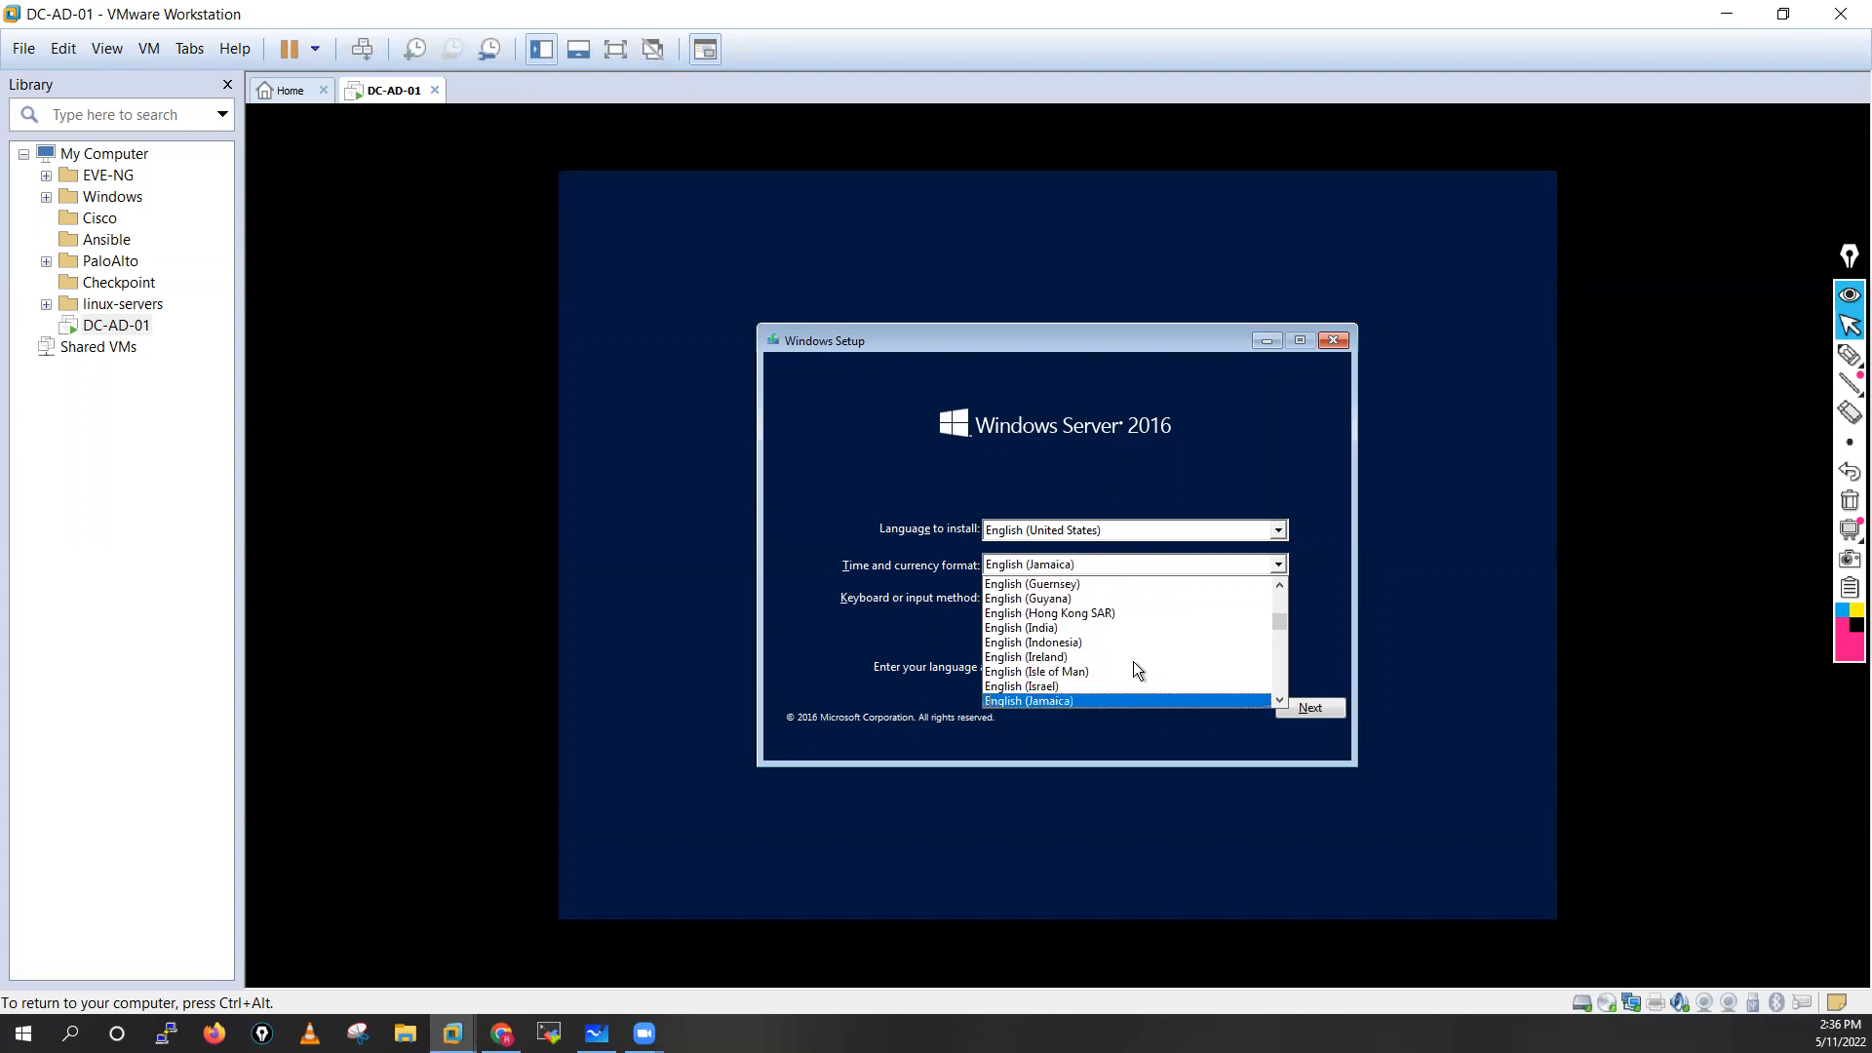
key("e")
key("e")
key("e")
key("e")
key("e")
key("e")
key("e")
key("e")
key("e")
key("e")
key("e")
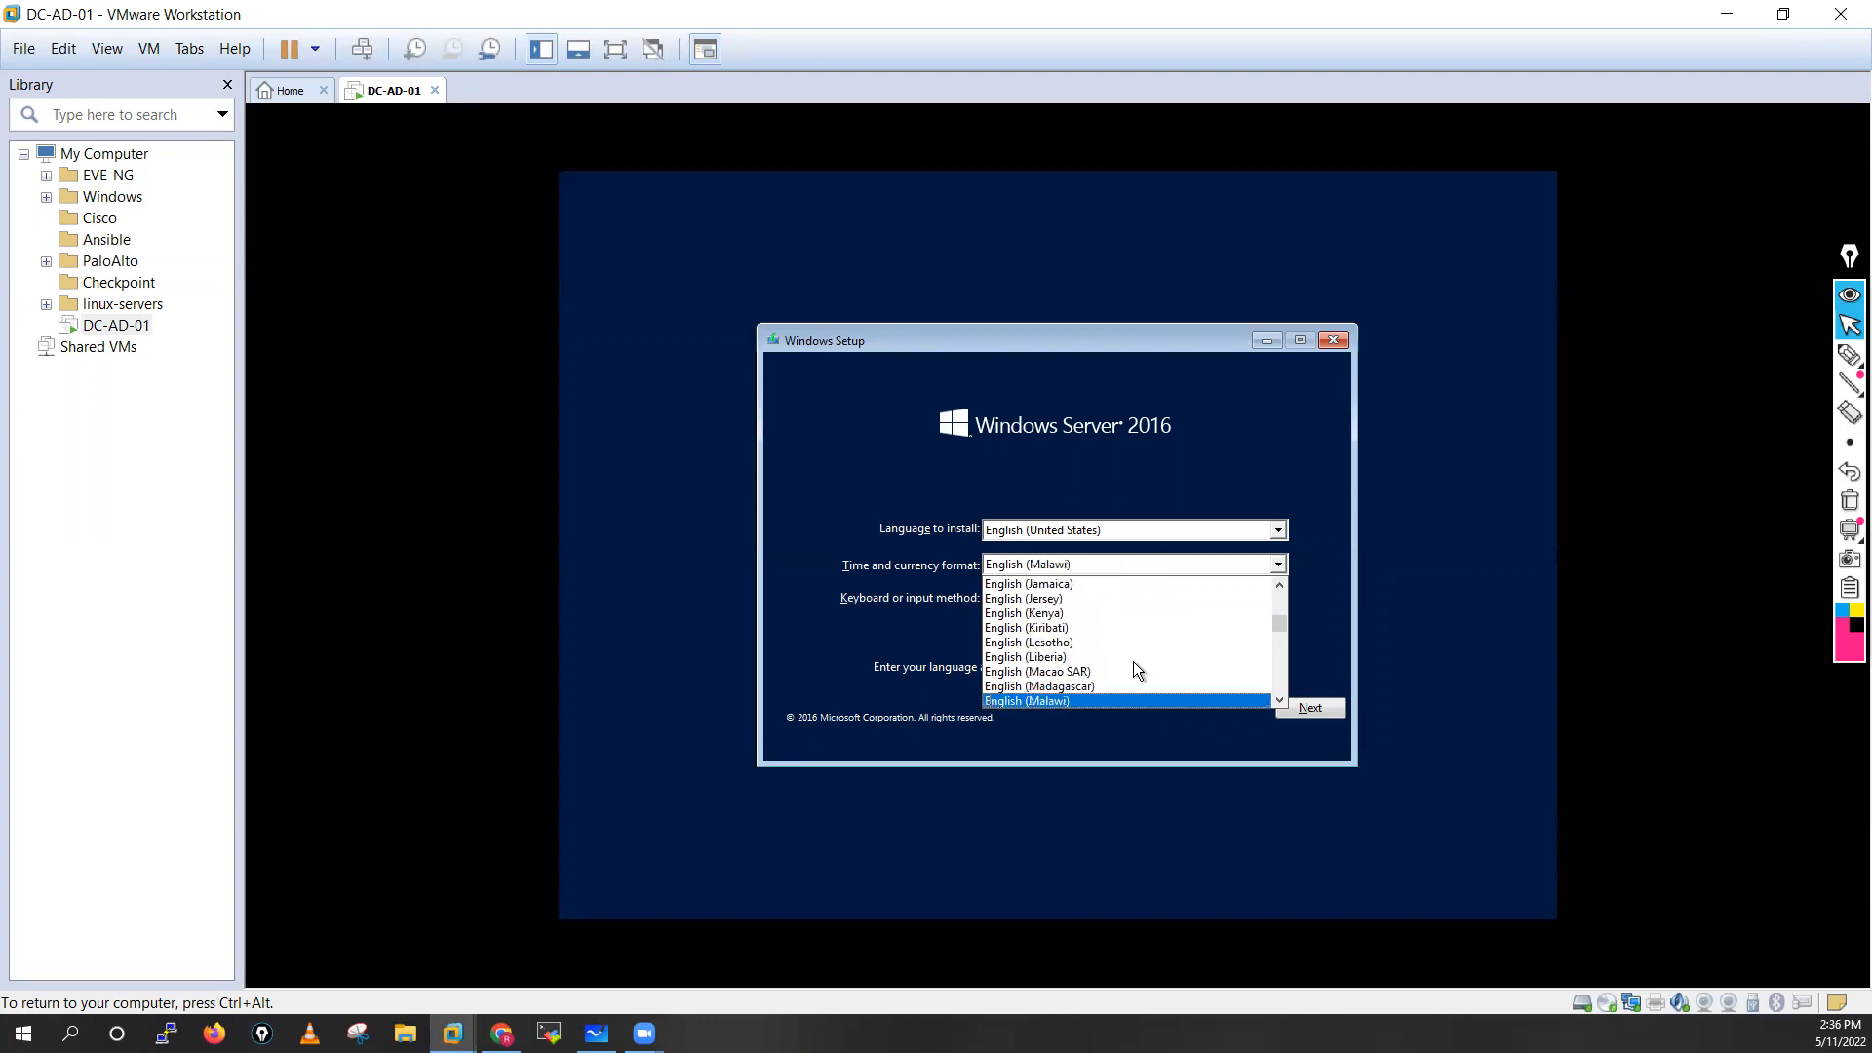
key("e")
key("e")
key("e")
key("e")
key("e")
key("e")
key("e")
key("e")
key("e")
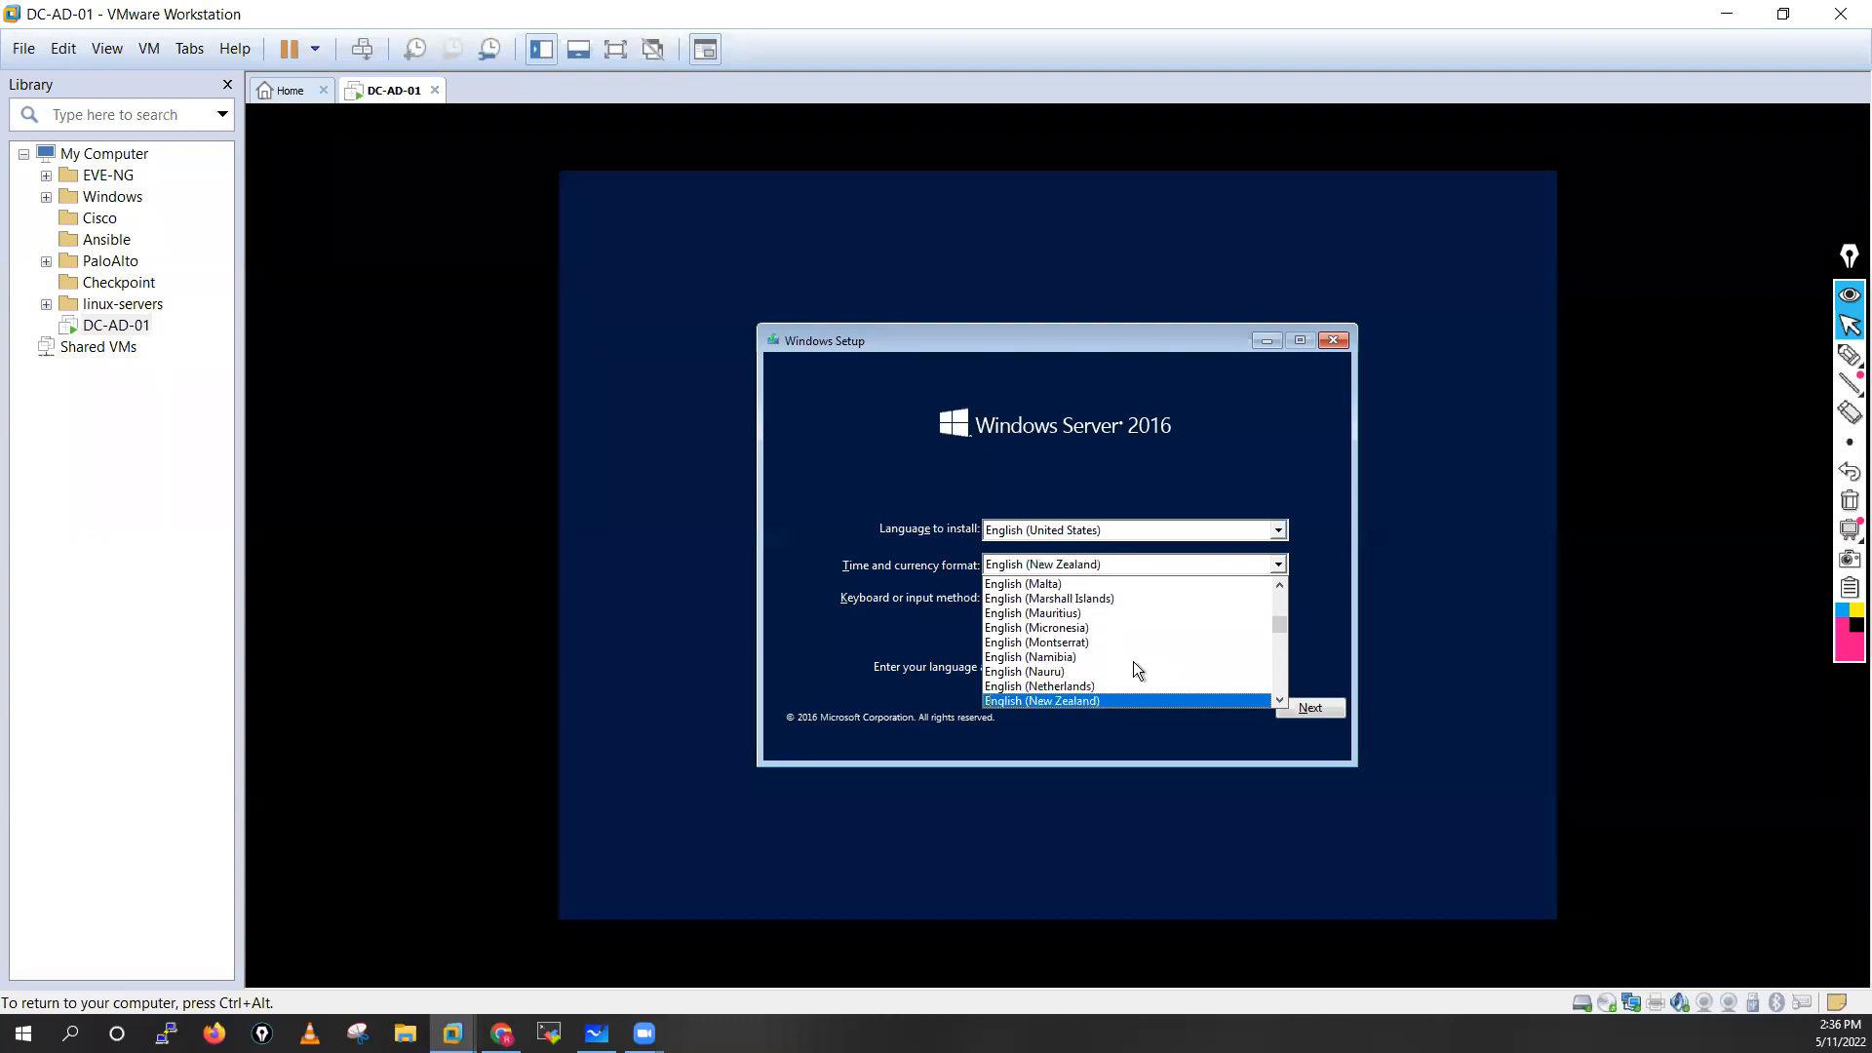
key("e")
key("e")
key("e")
key("e")
key("e")
key("e")
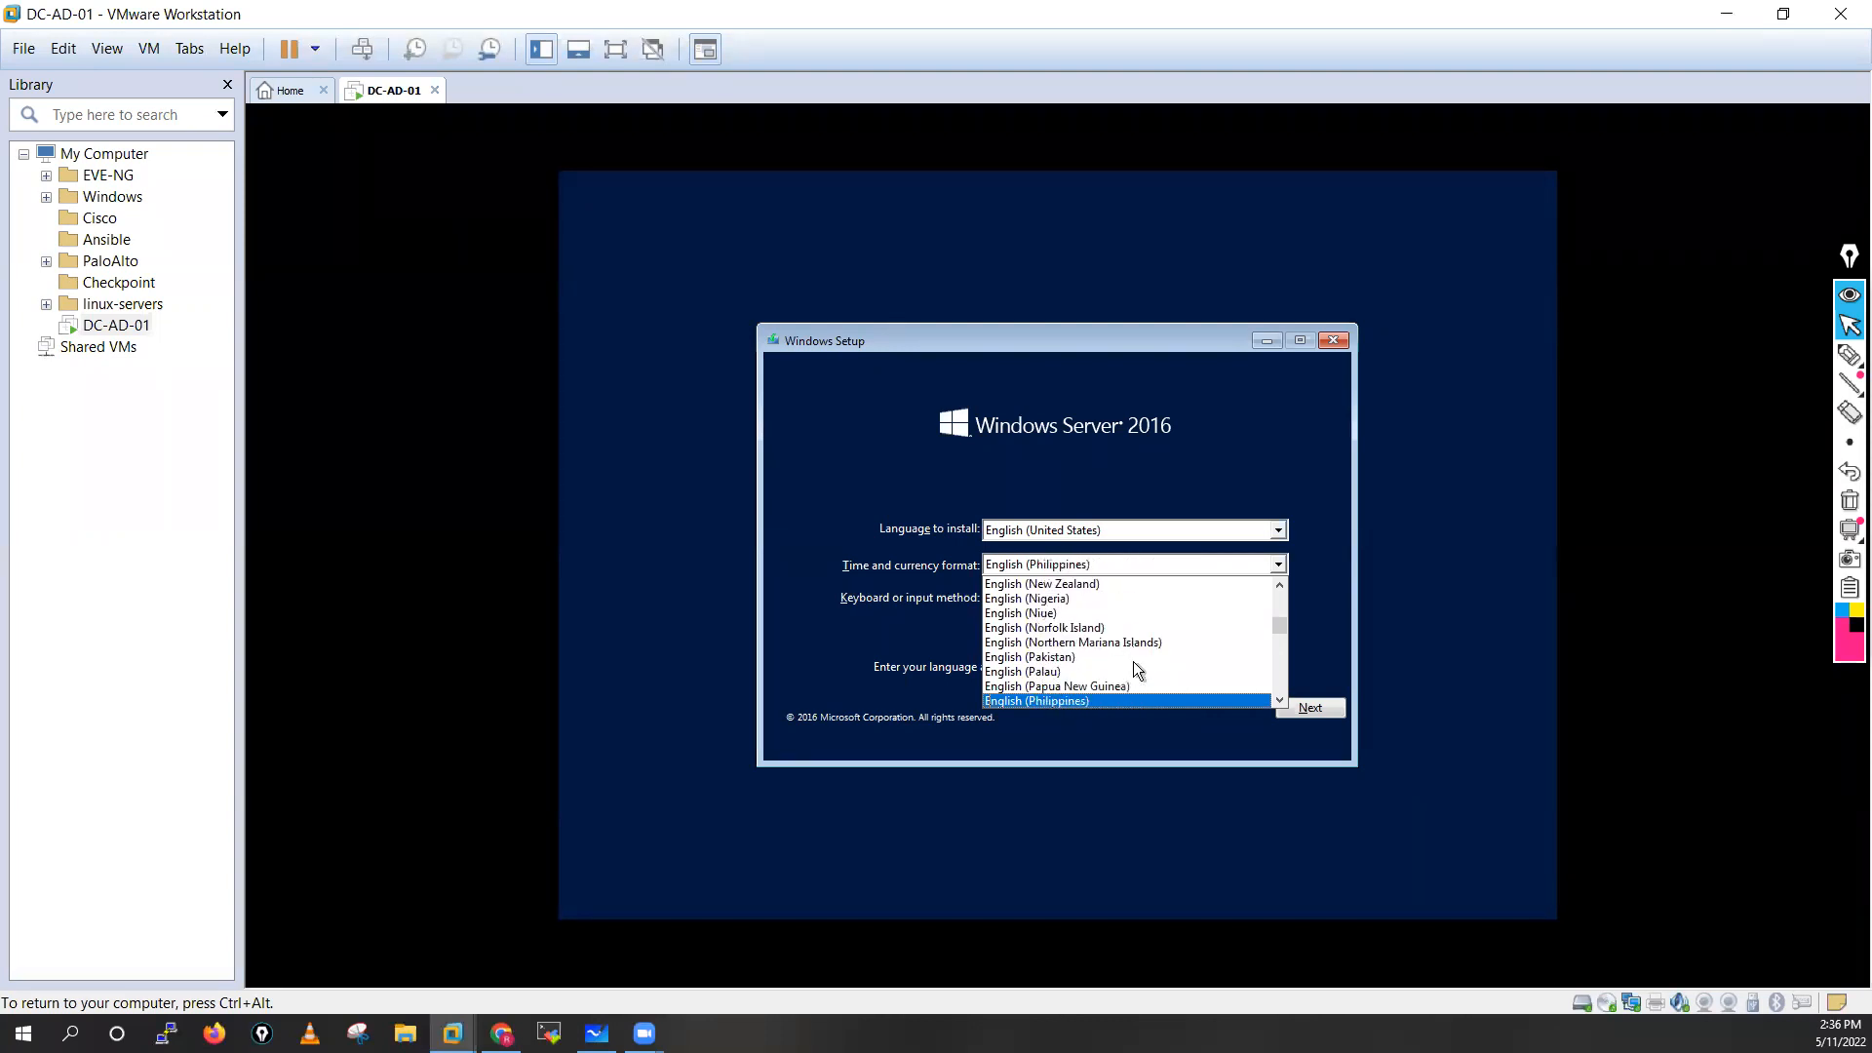
key("e")
key("e")
key("e")
key("e")
key("e")
key("e")
key("e")
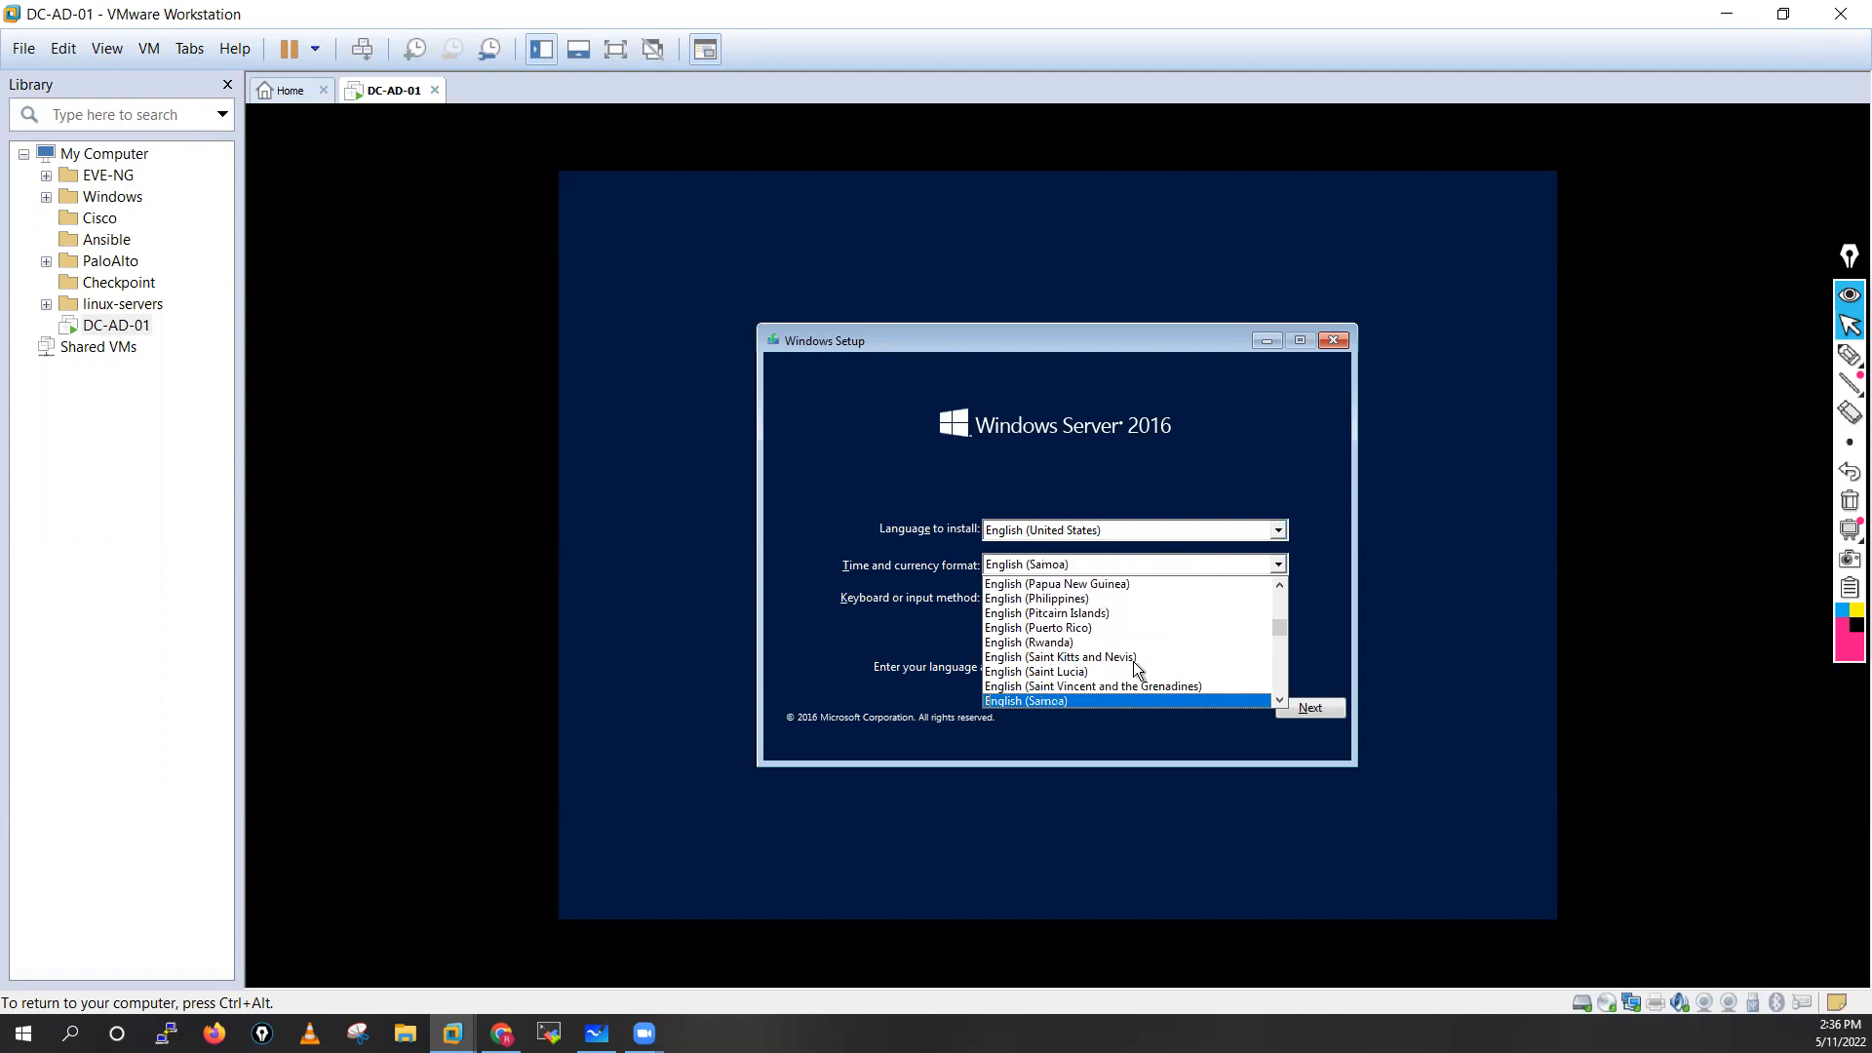
key("e")
key("e")
key("e")
key("e")
key("e")
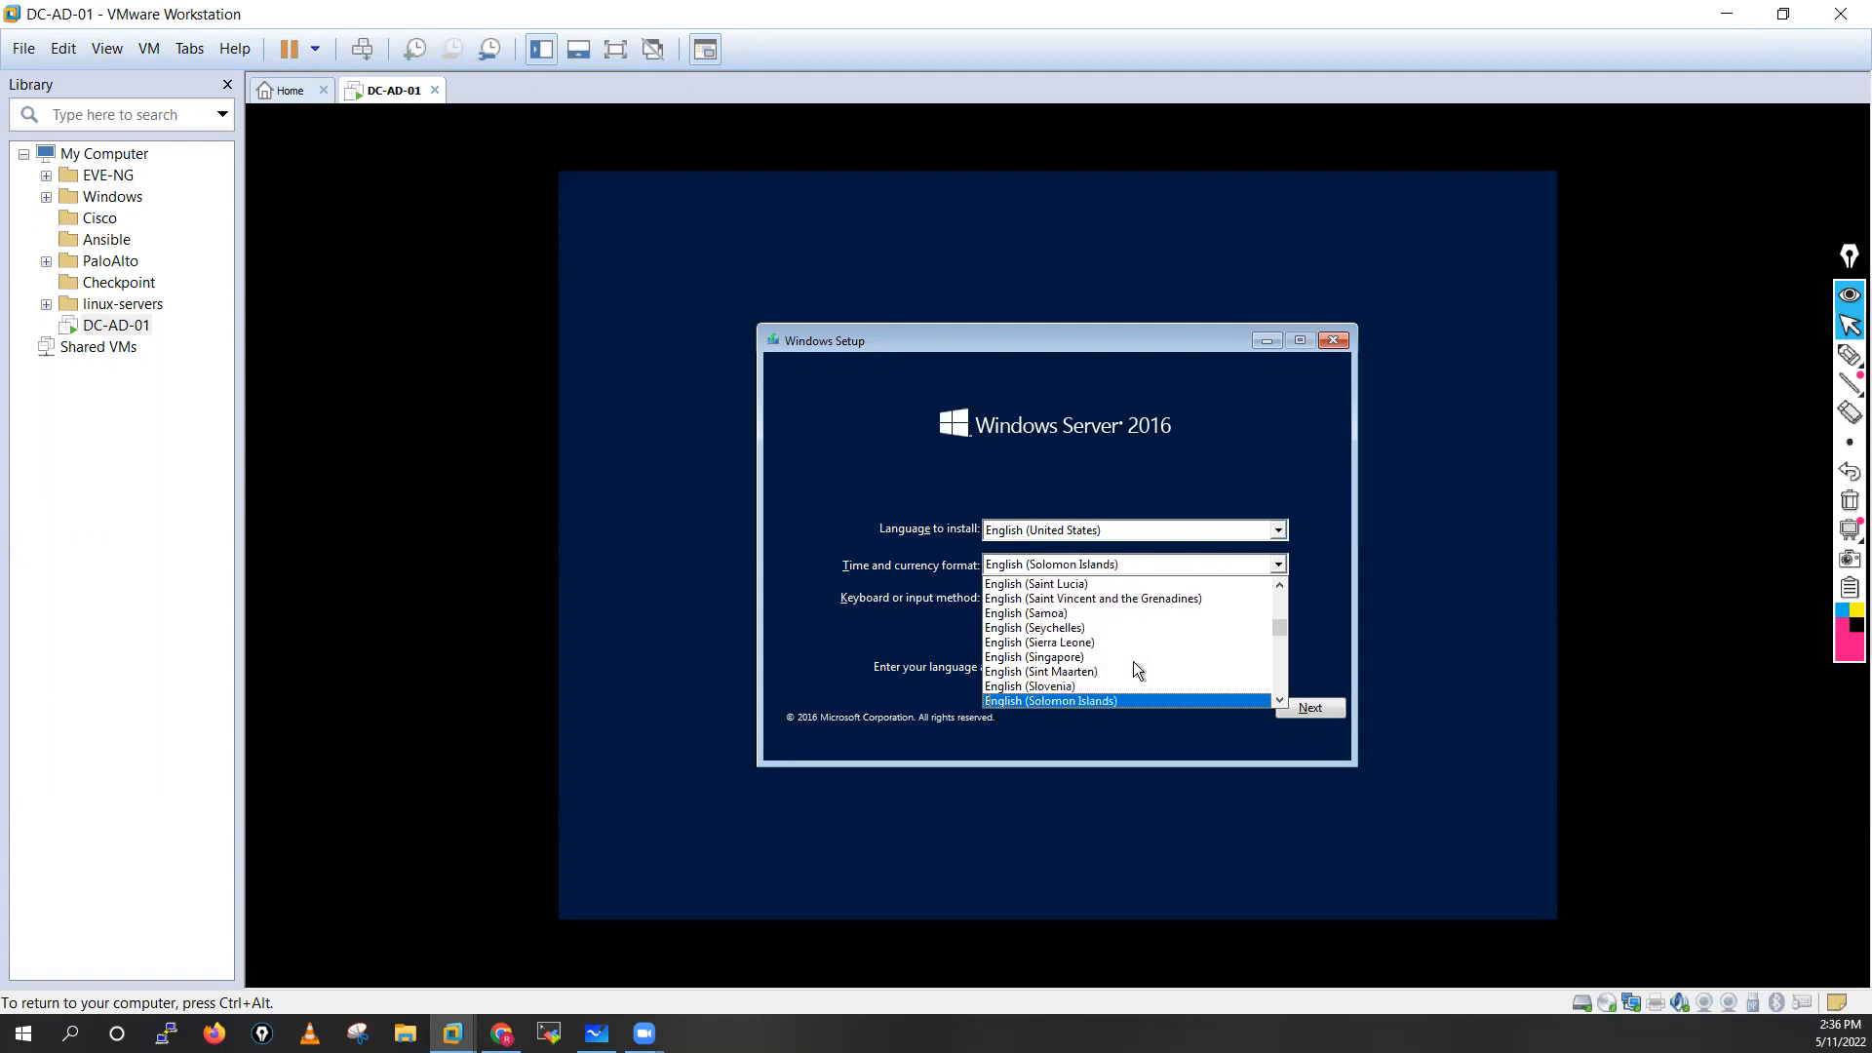
key("e")
key("e")
key("e")
key("e")
key("e")
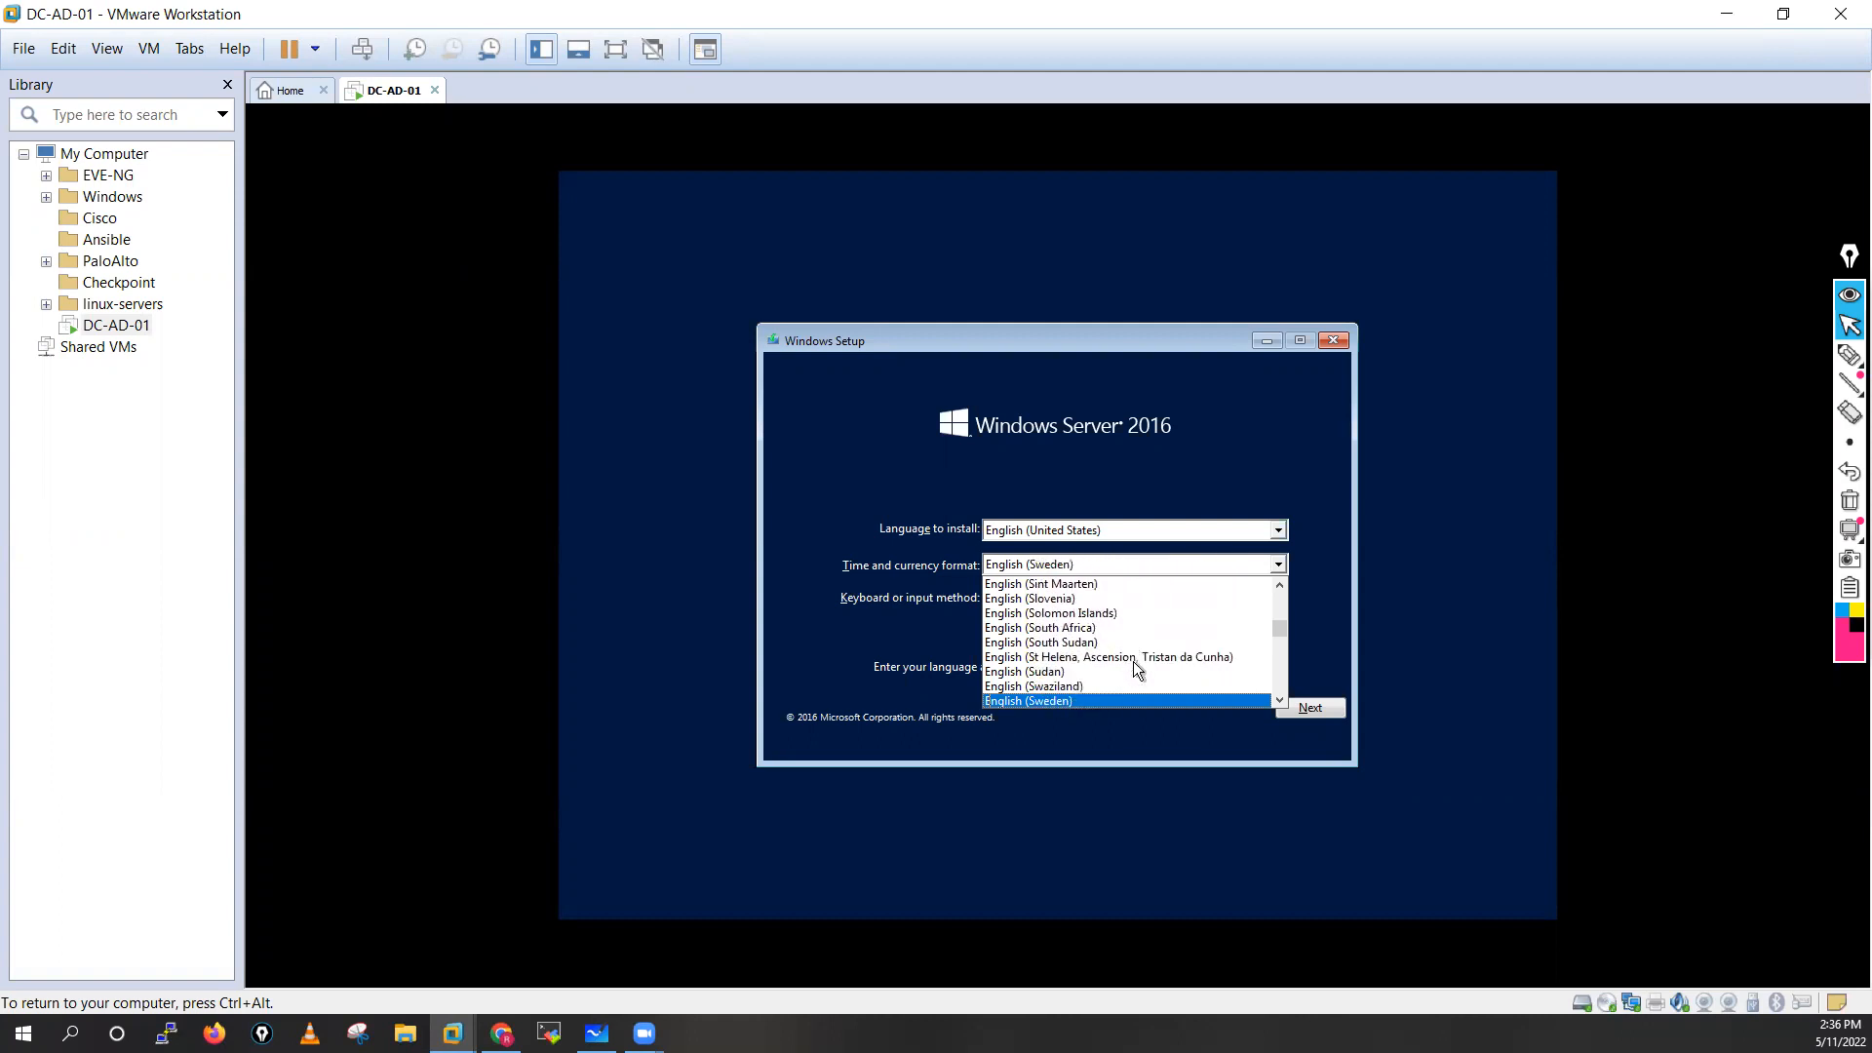
key("e")
key("e")
key("e")
key("e")
key("e")
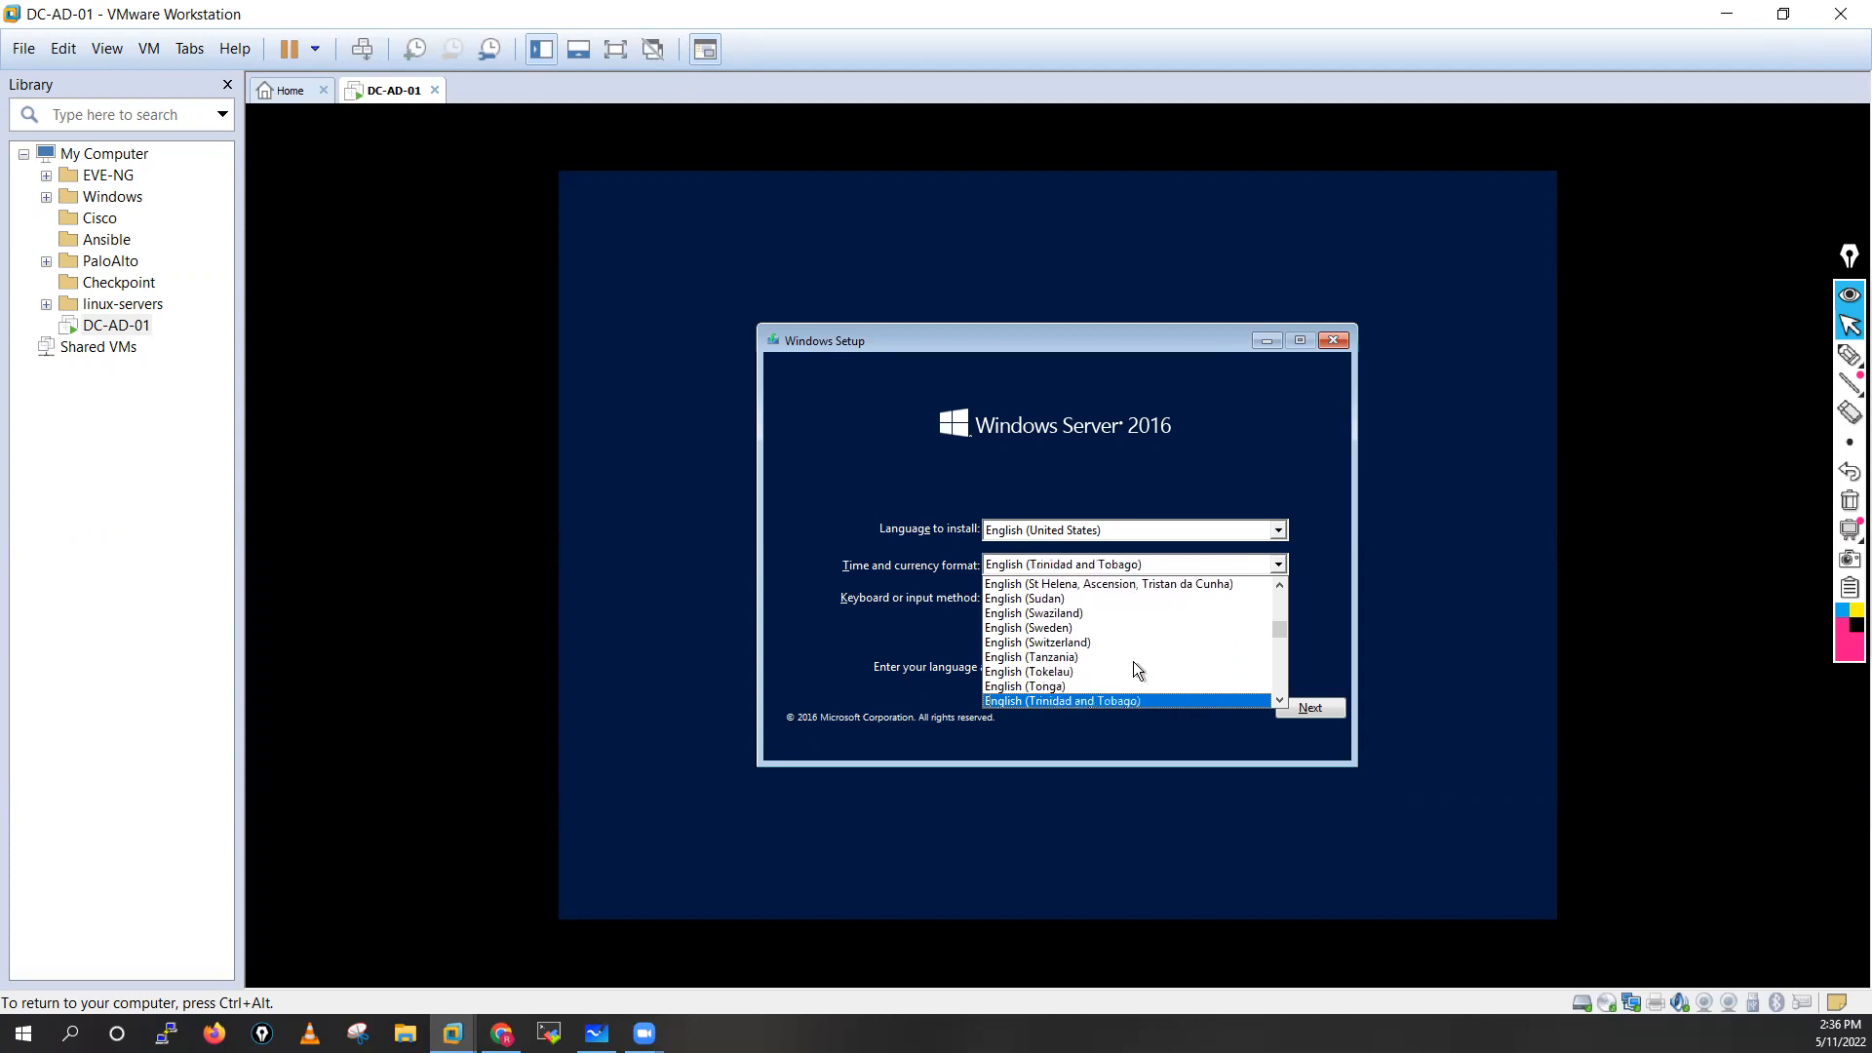
key("e")
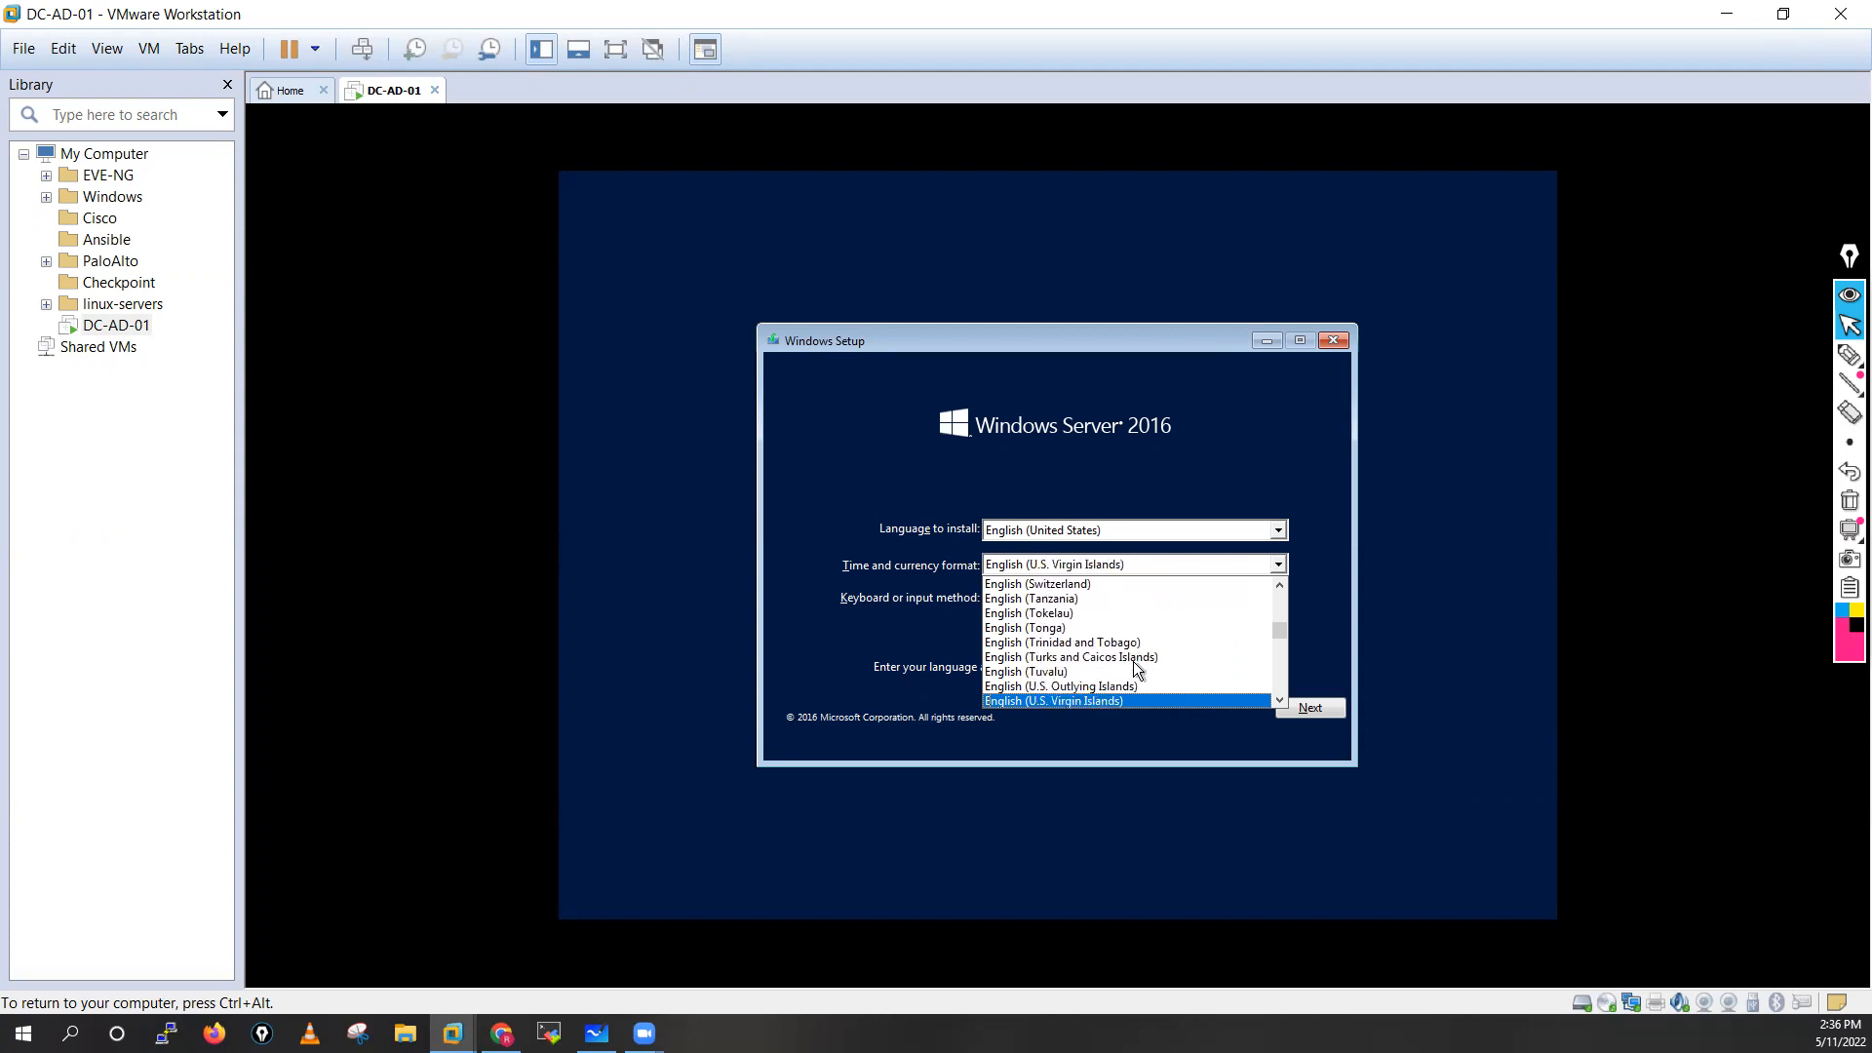
key("e")
key("e")
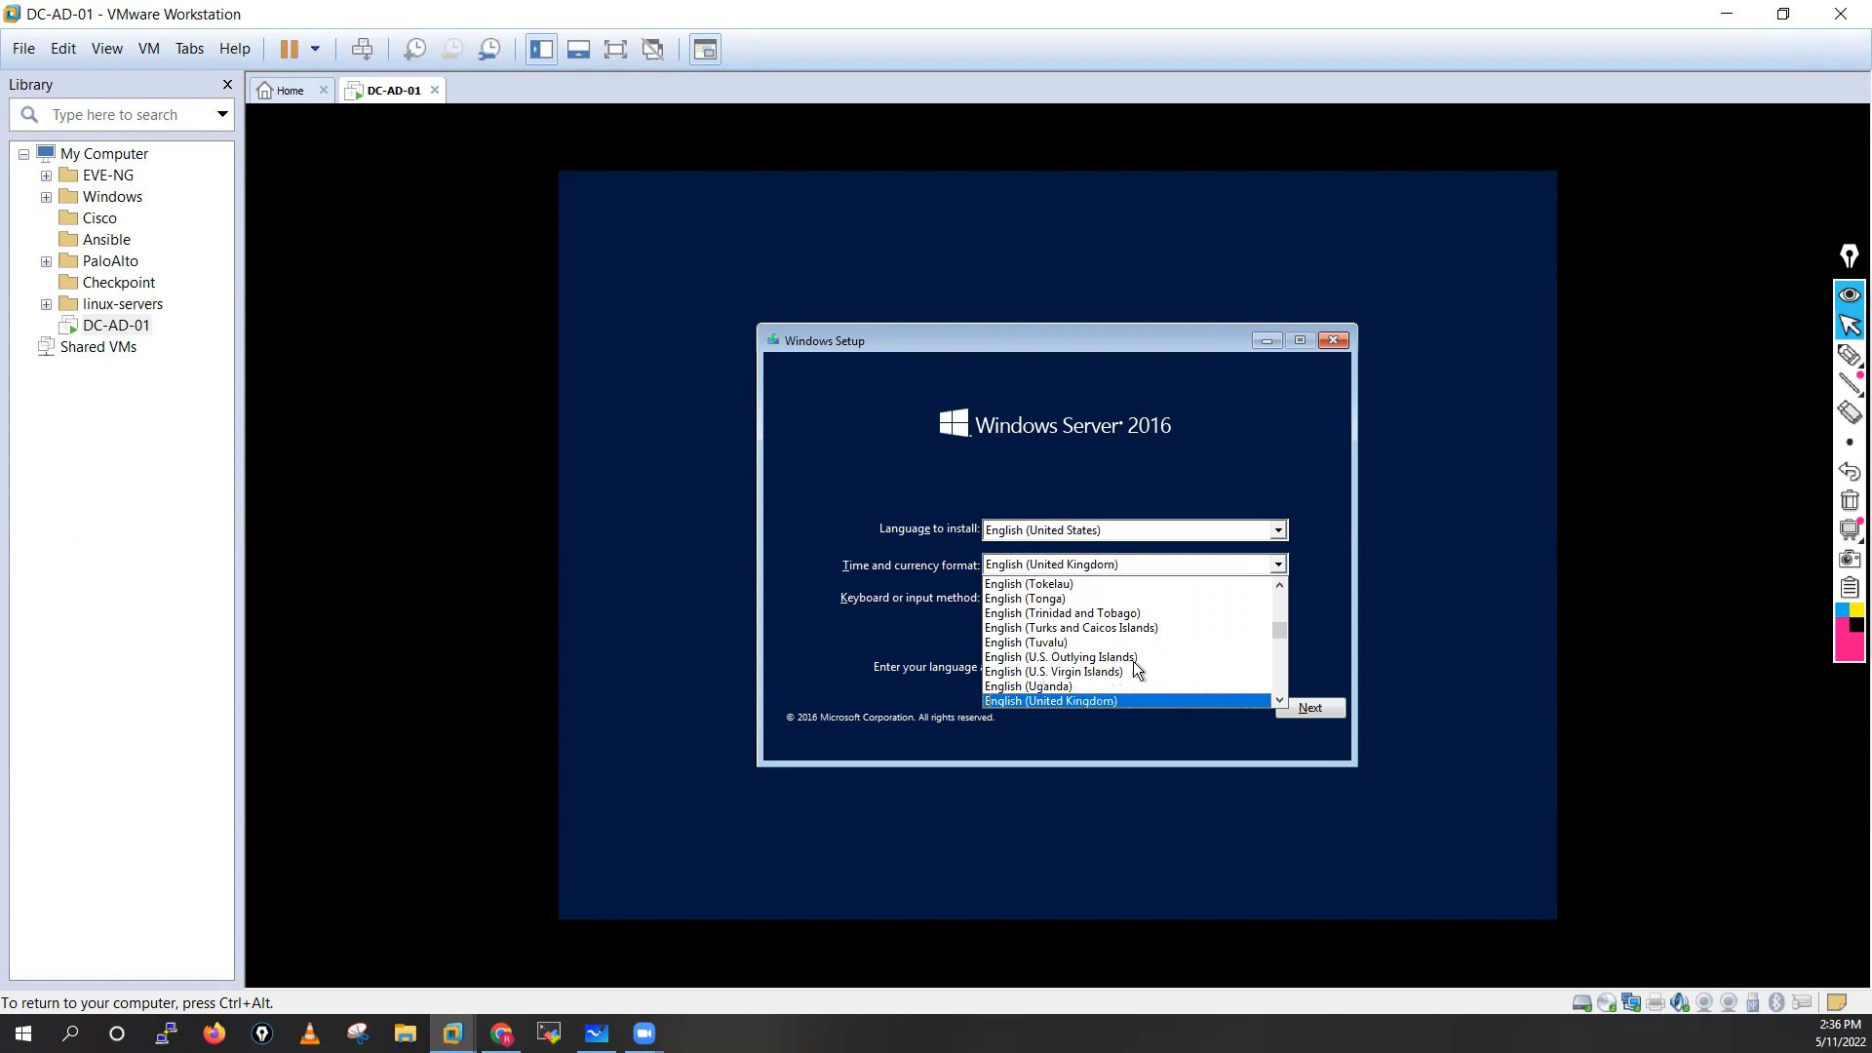
key("e")
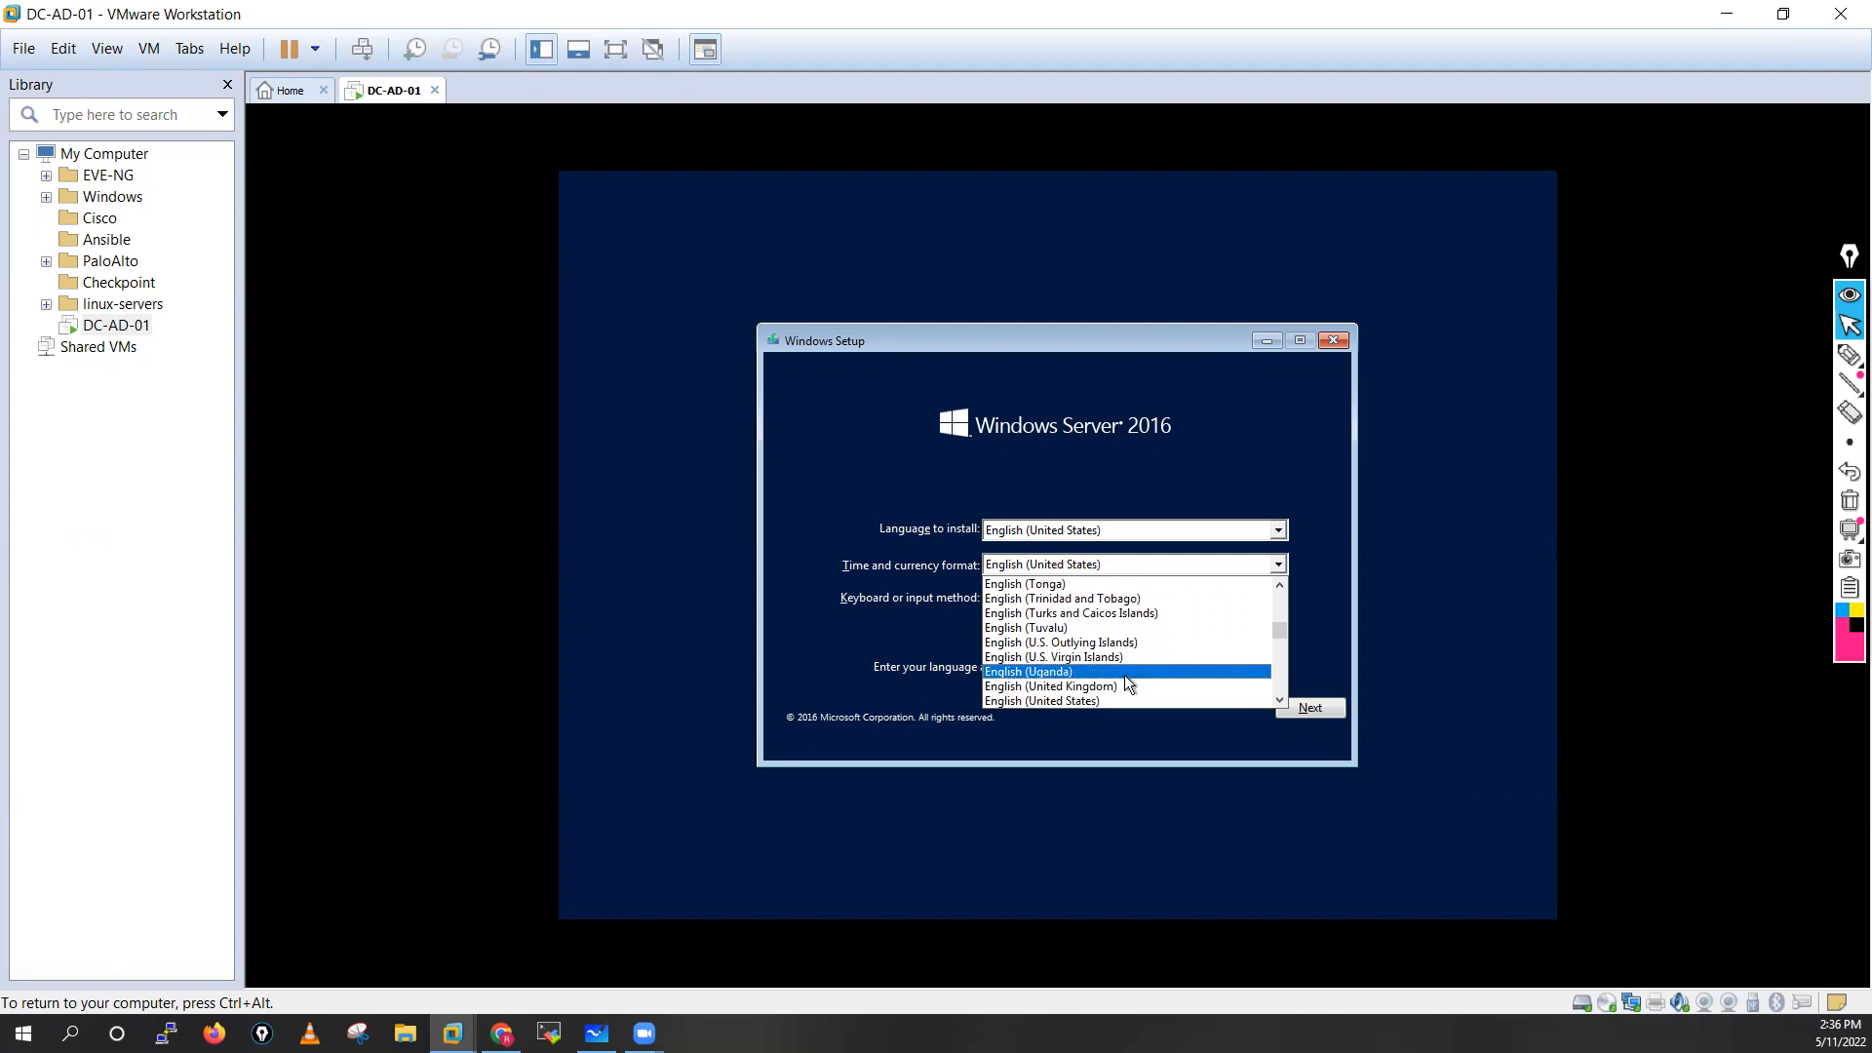
left_click(1096, 702)
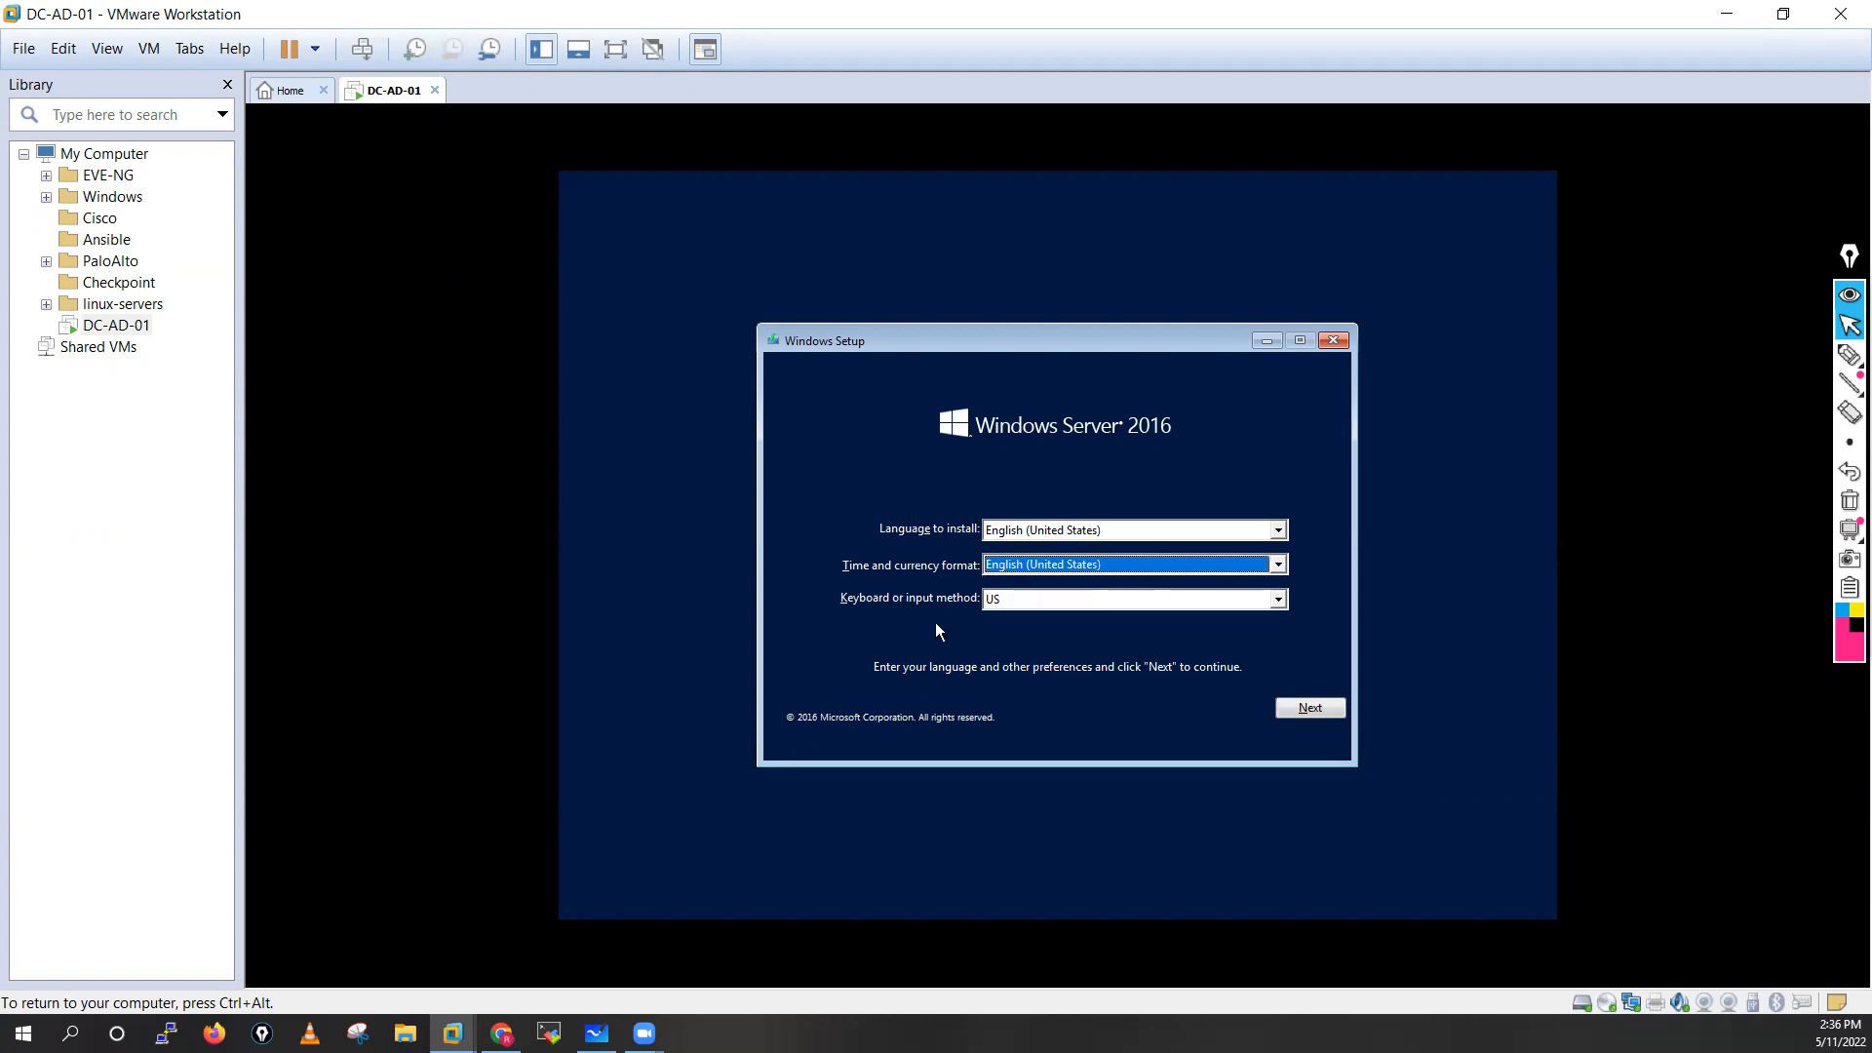
left_click(1316, 703)
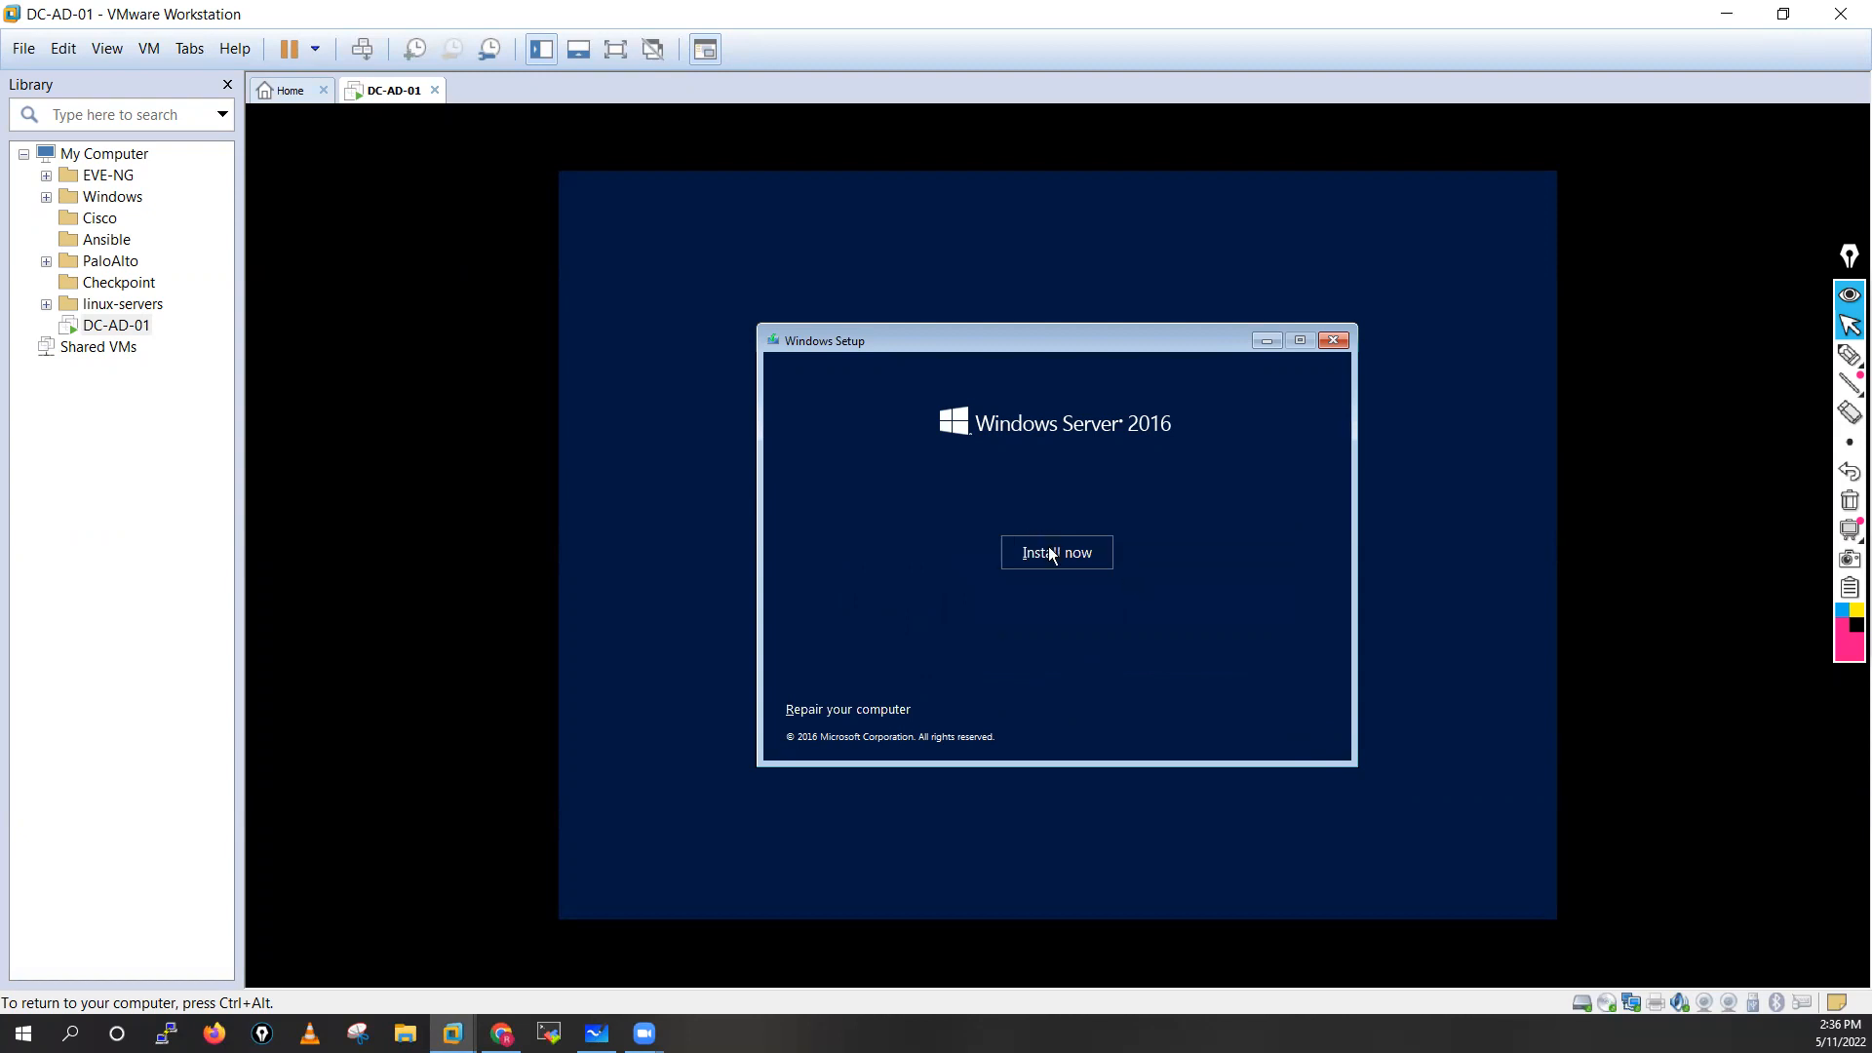
Start the installation and choose Windows Server 2016 Datacenter Evaluation (Desktop Experience) as the operating system
left_click(1049, 552)
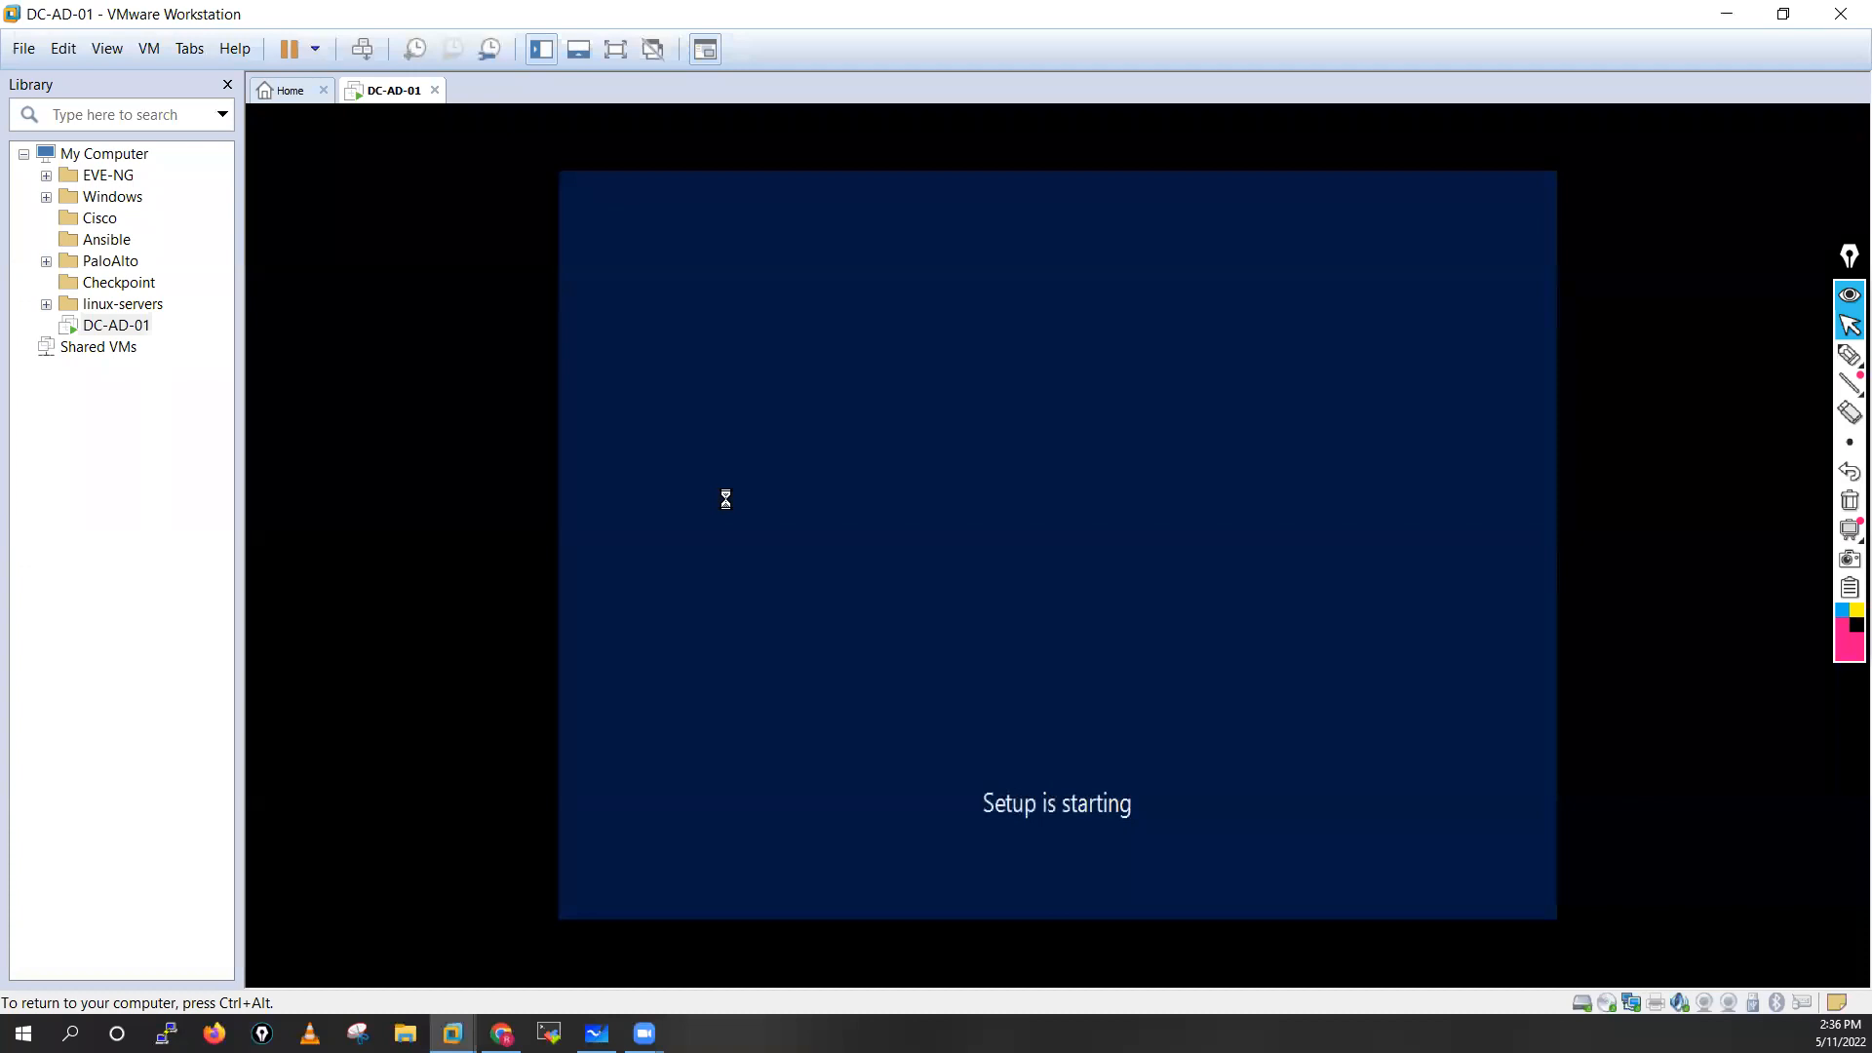
key("ctrl+alt")
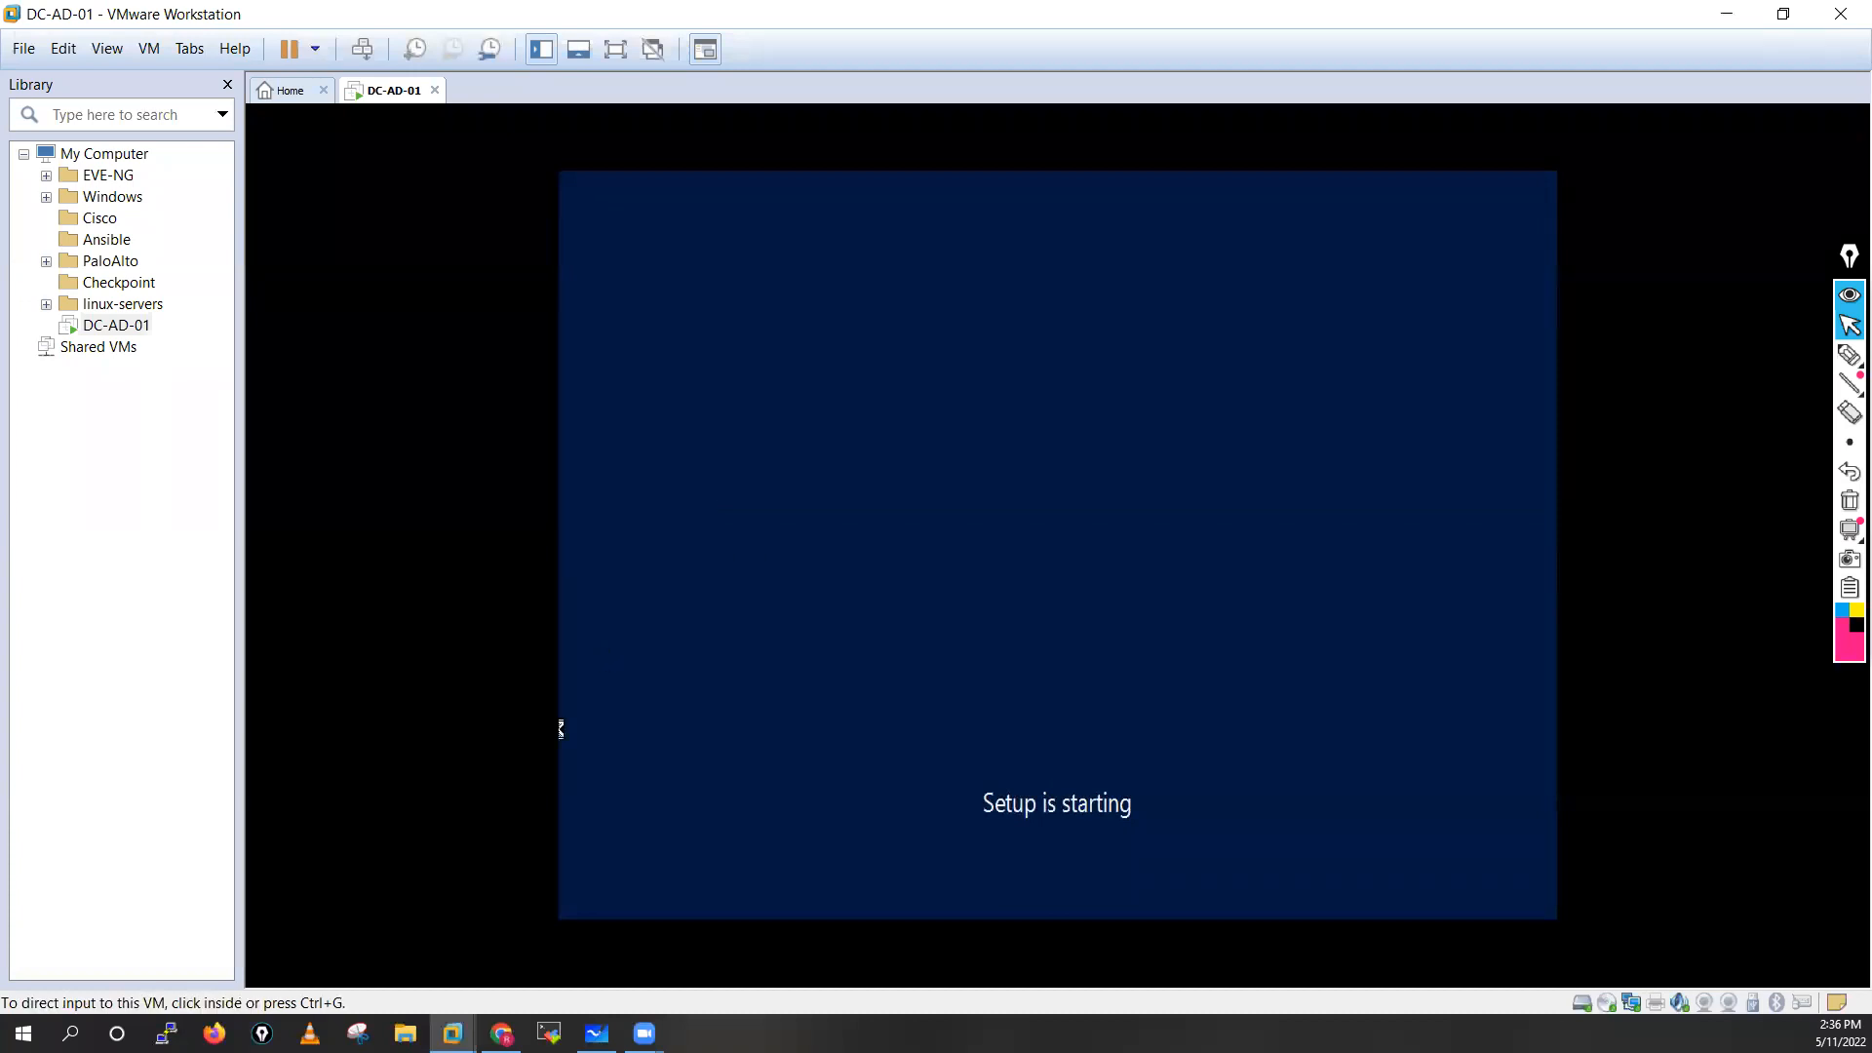
left_click(561, 729)
key("ctrl+alt")
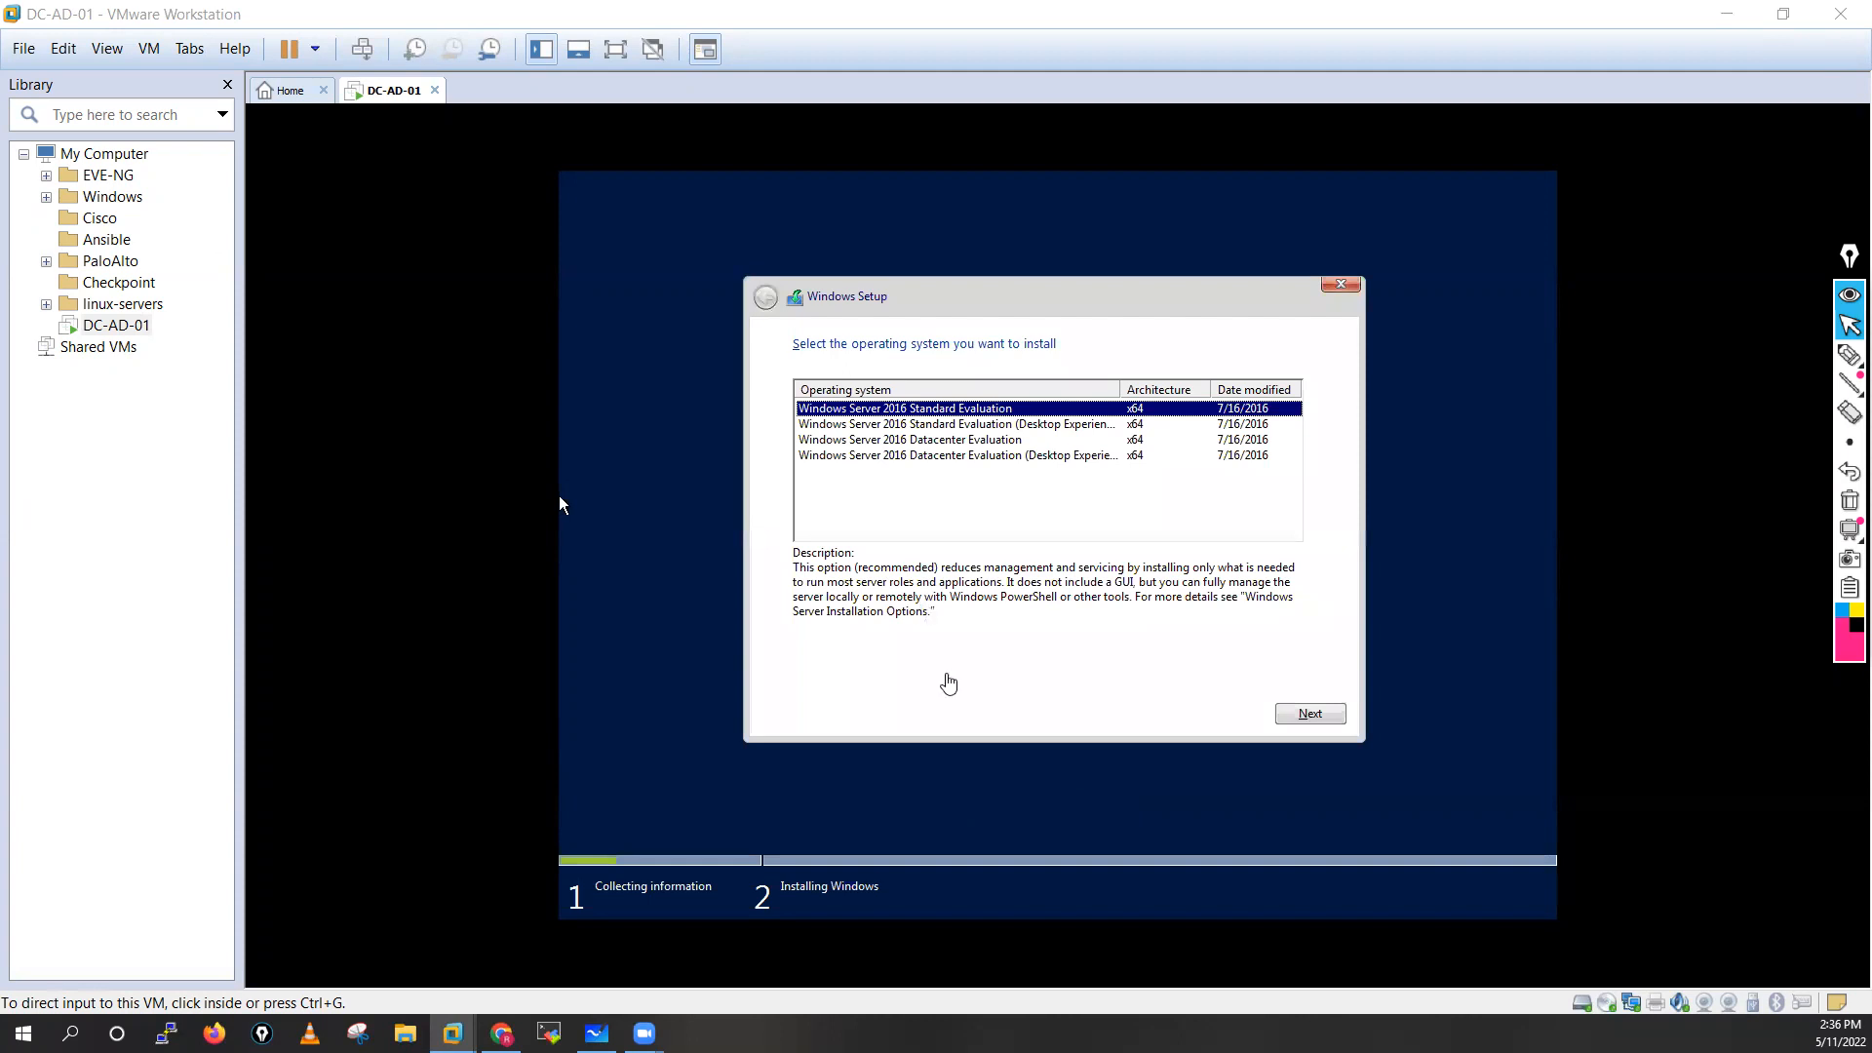
left_click(560, 496)
key("ctrl+alt")
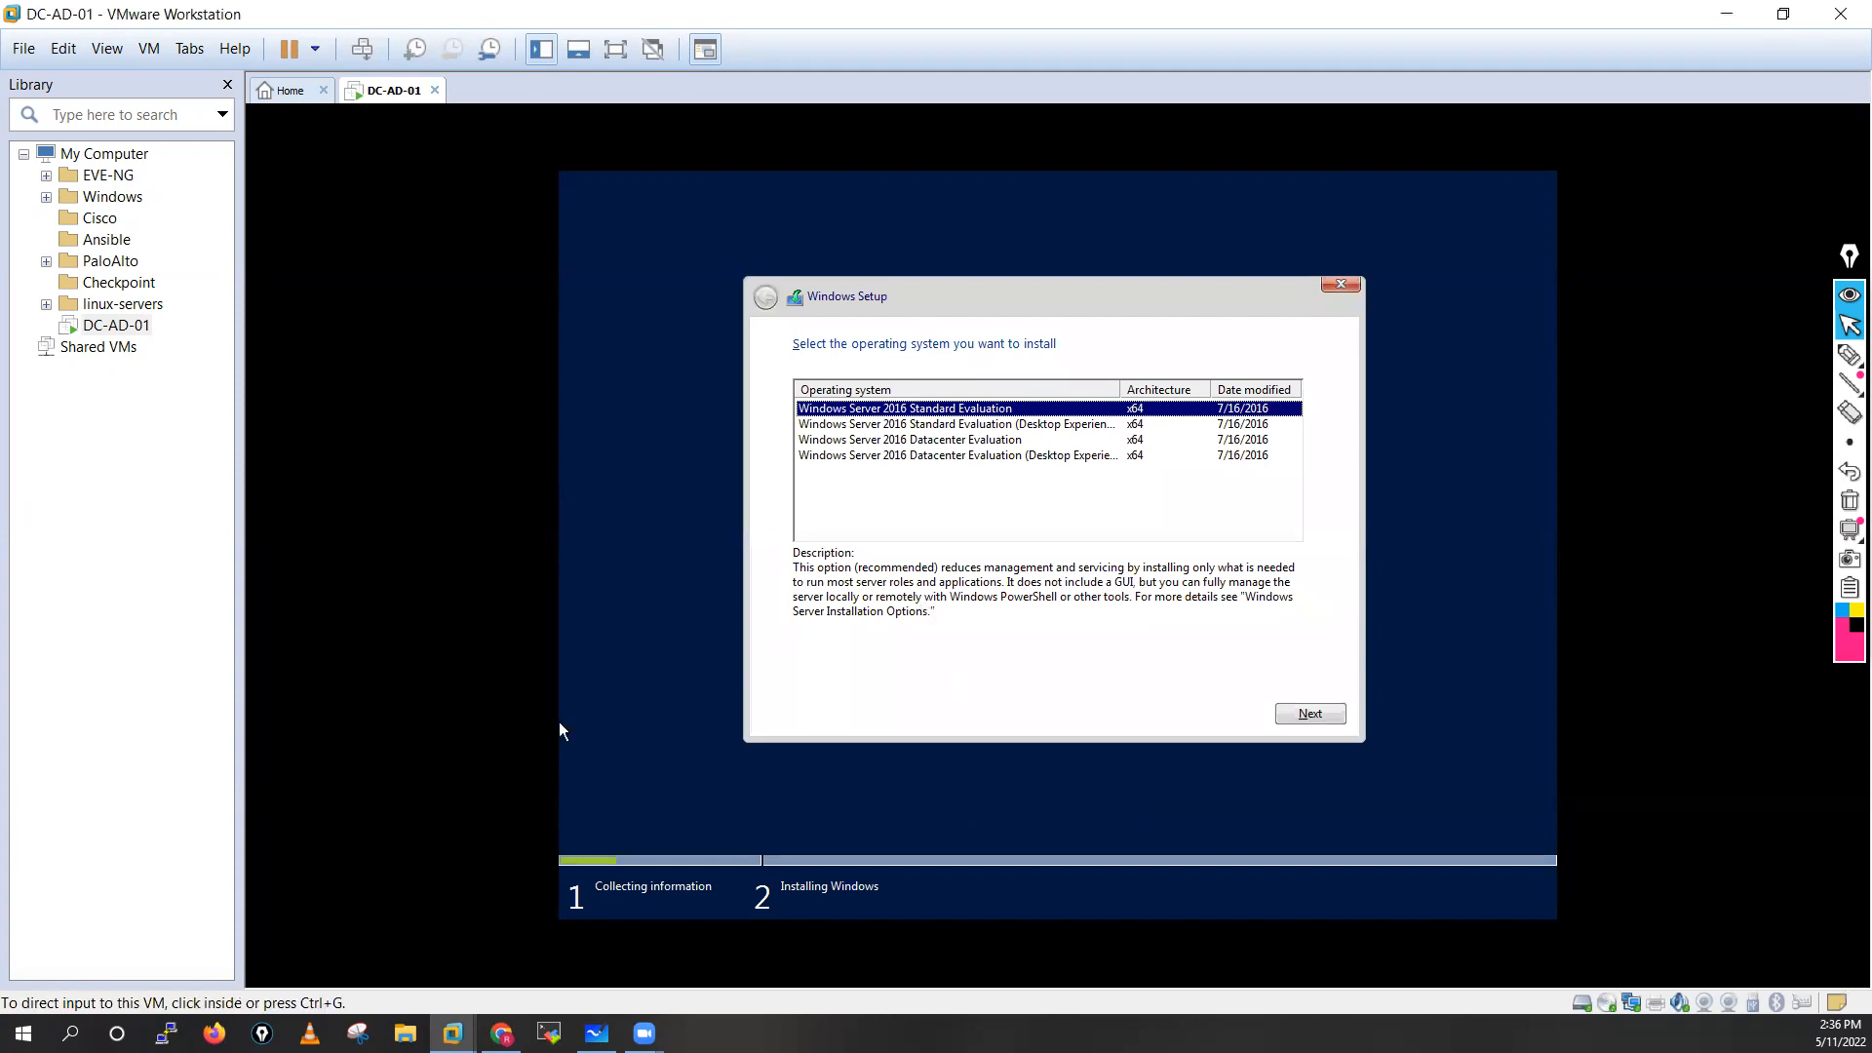
left_click(559, 721)
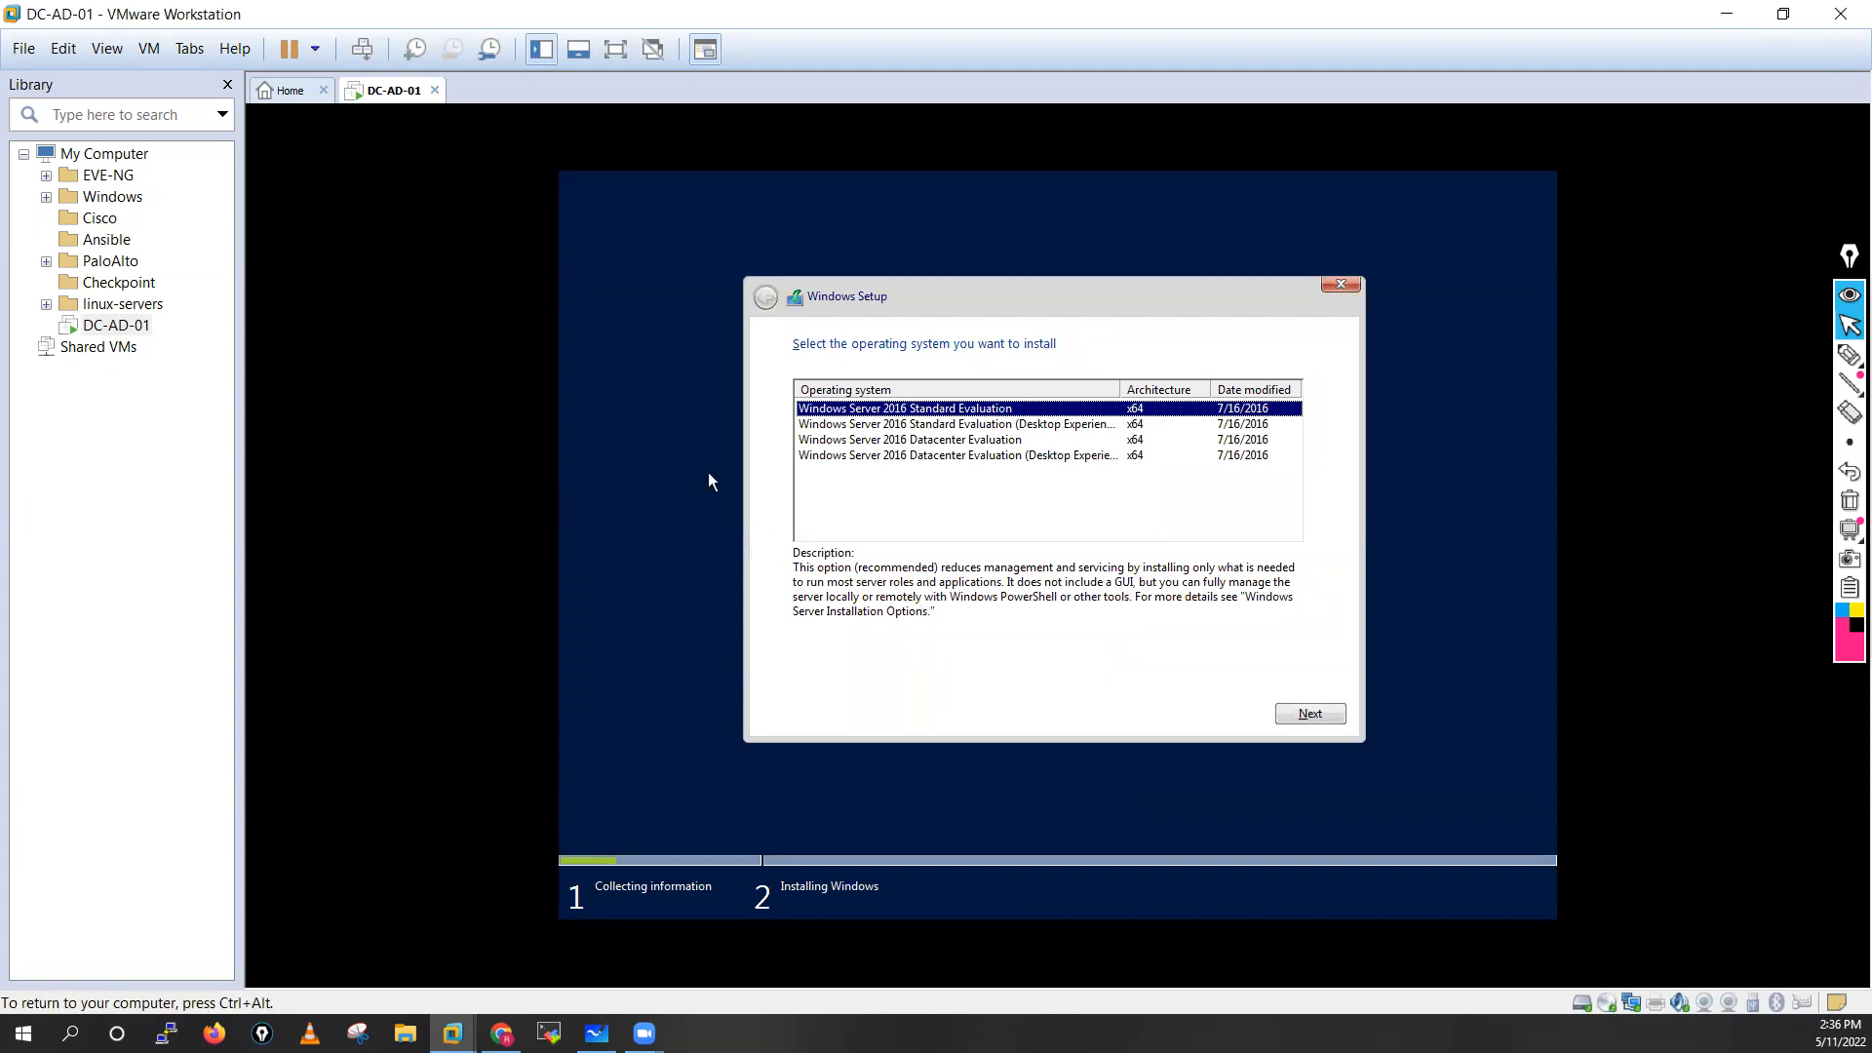
left_click(934, 457)
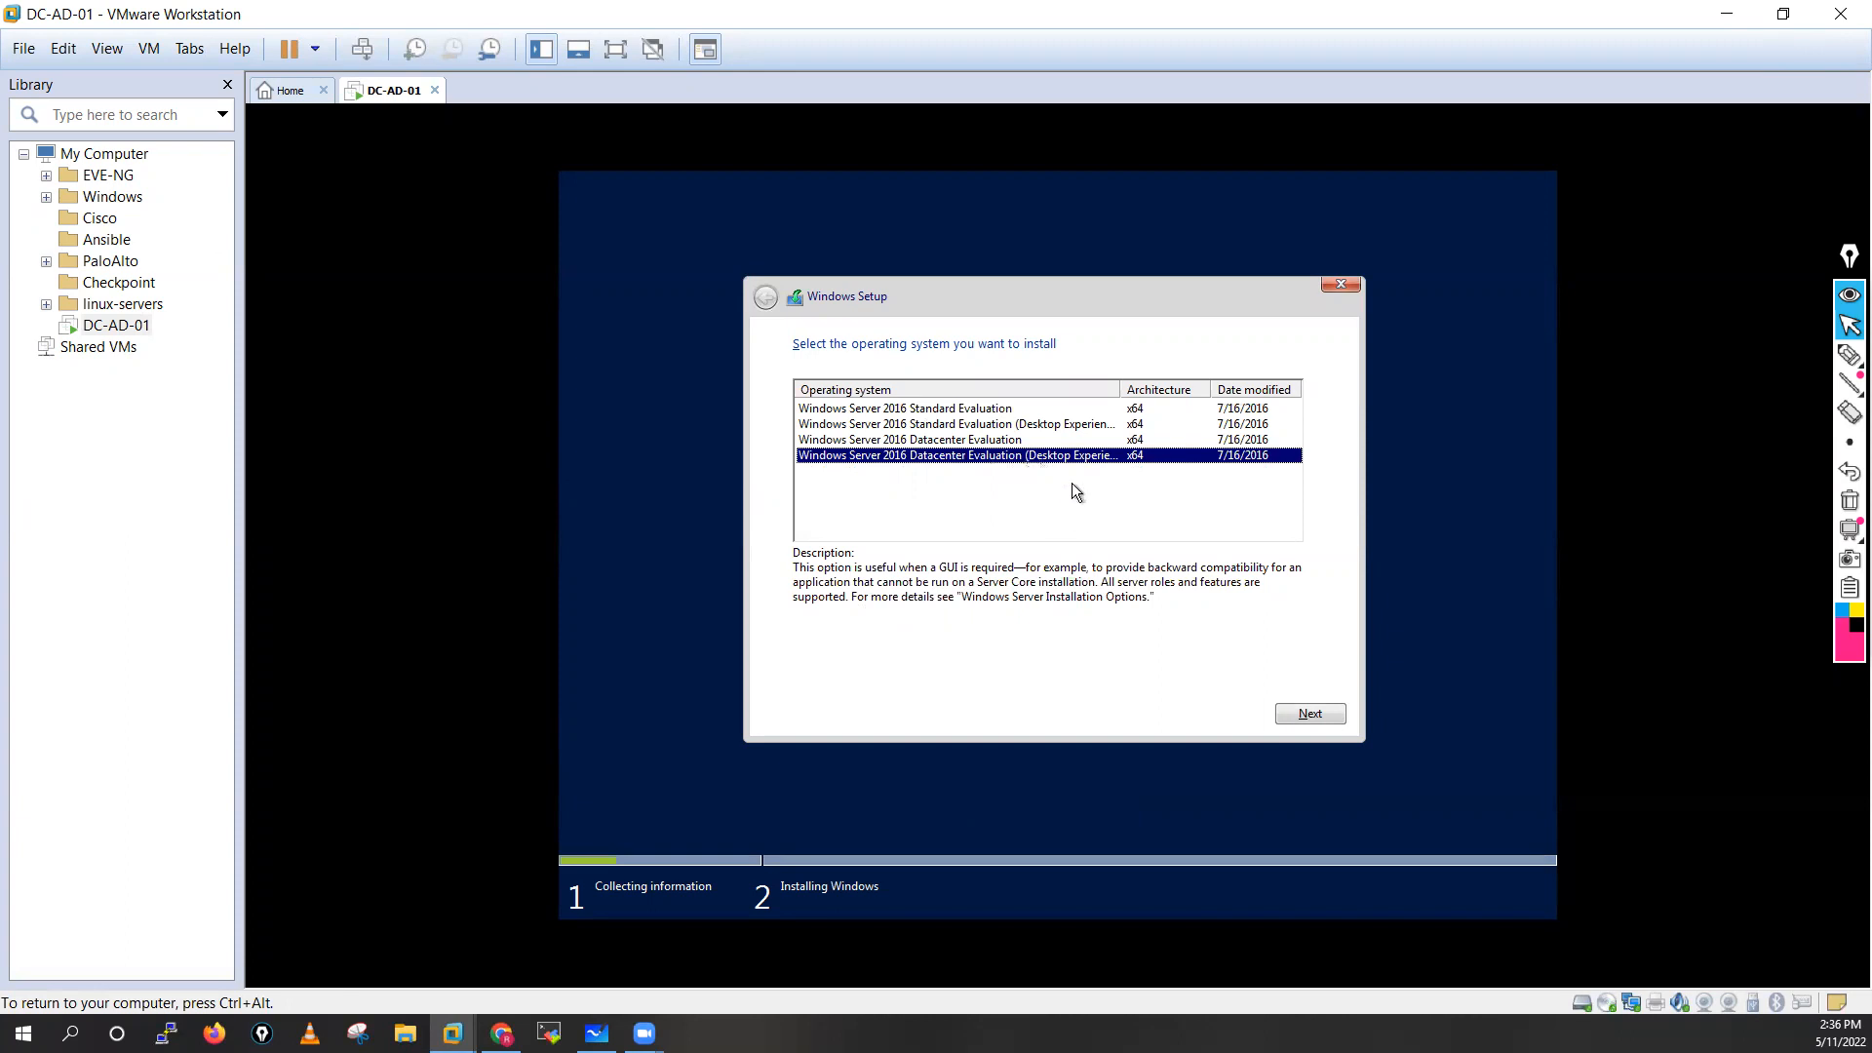
left_click(1306, 711)
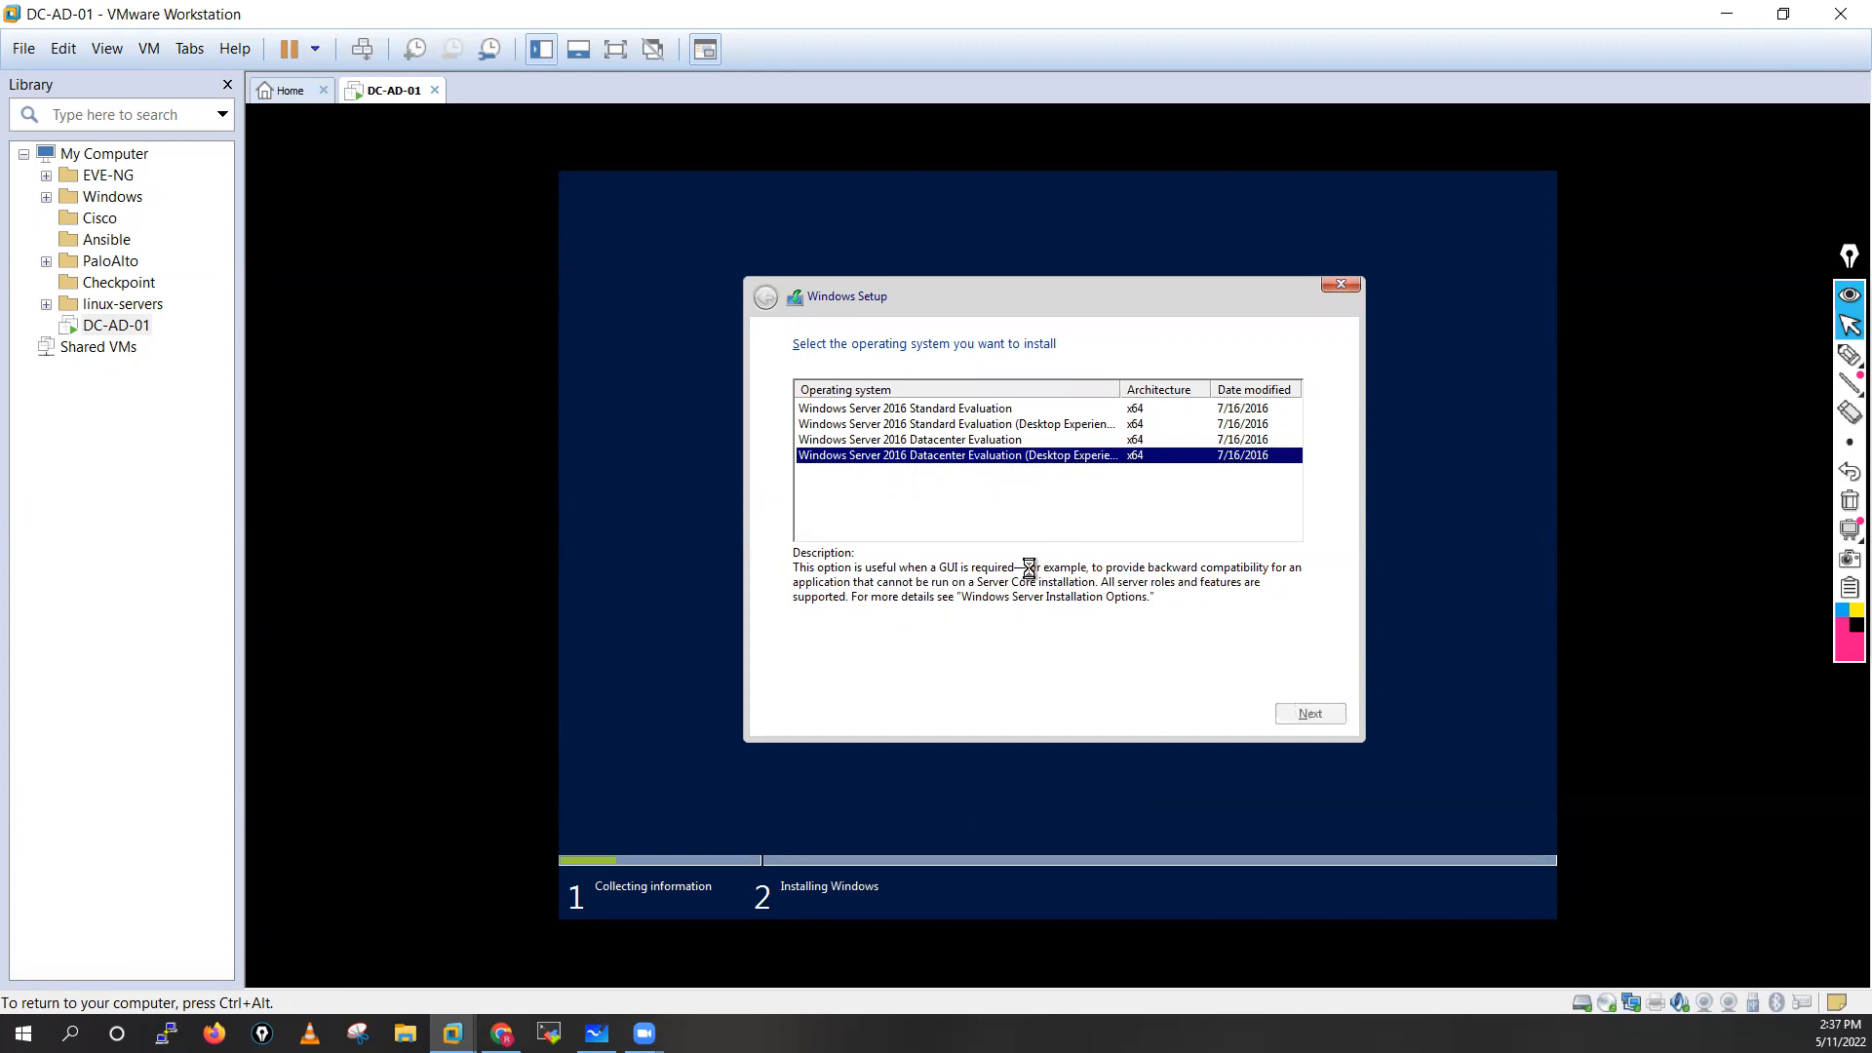
Accept the license terms and continue to the choice of installation type
left_click(560, 628)
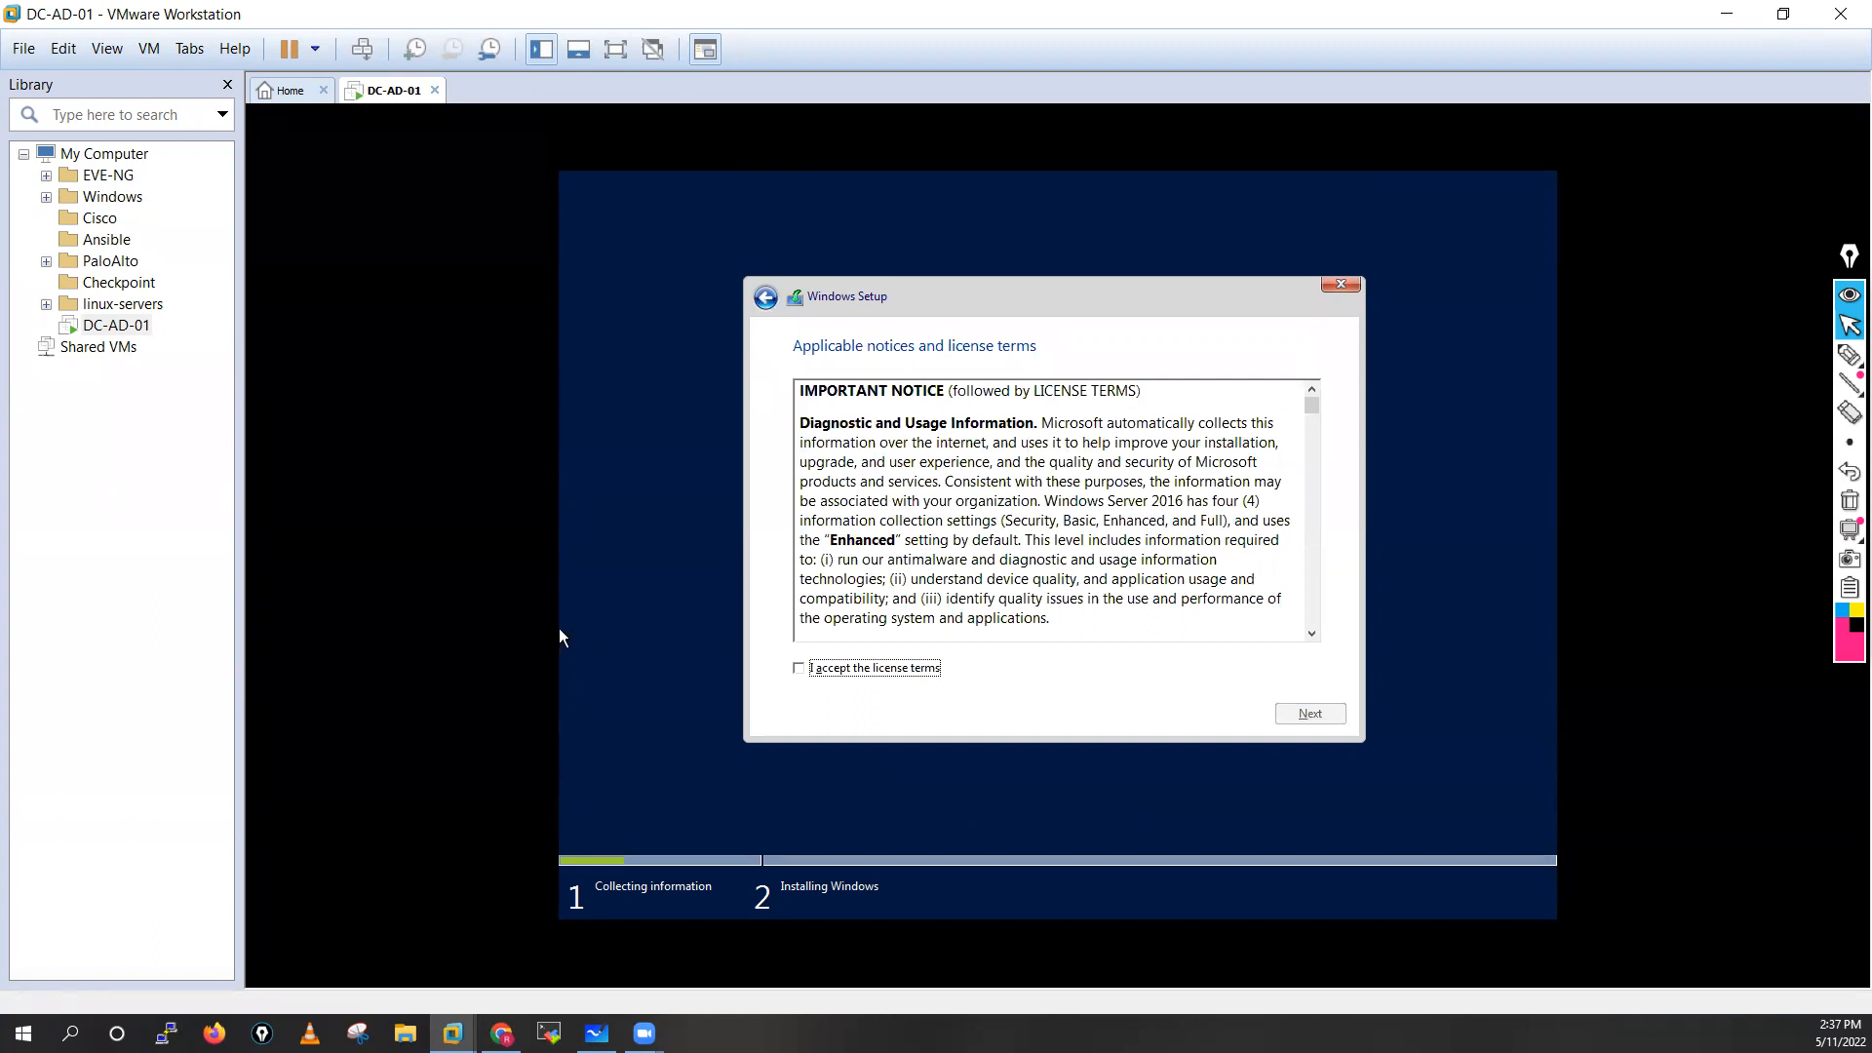
left_click(799, 671)
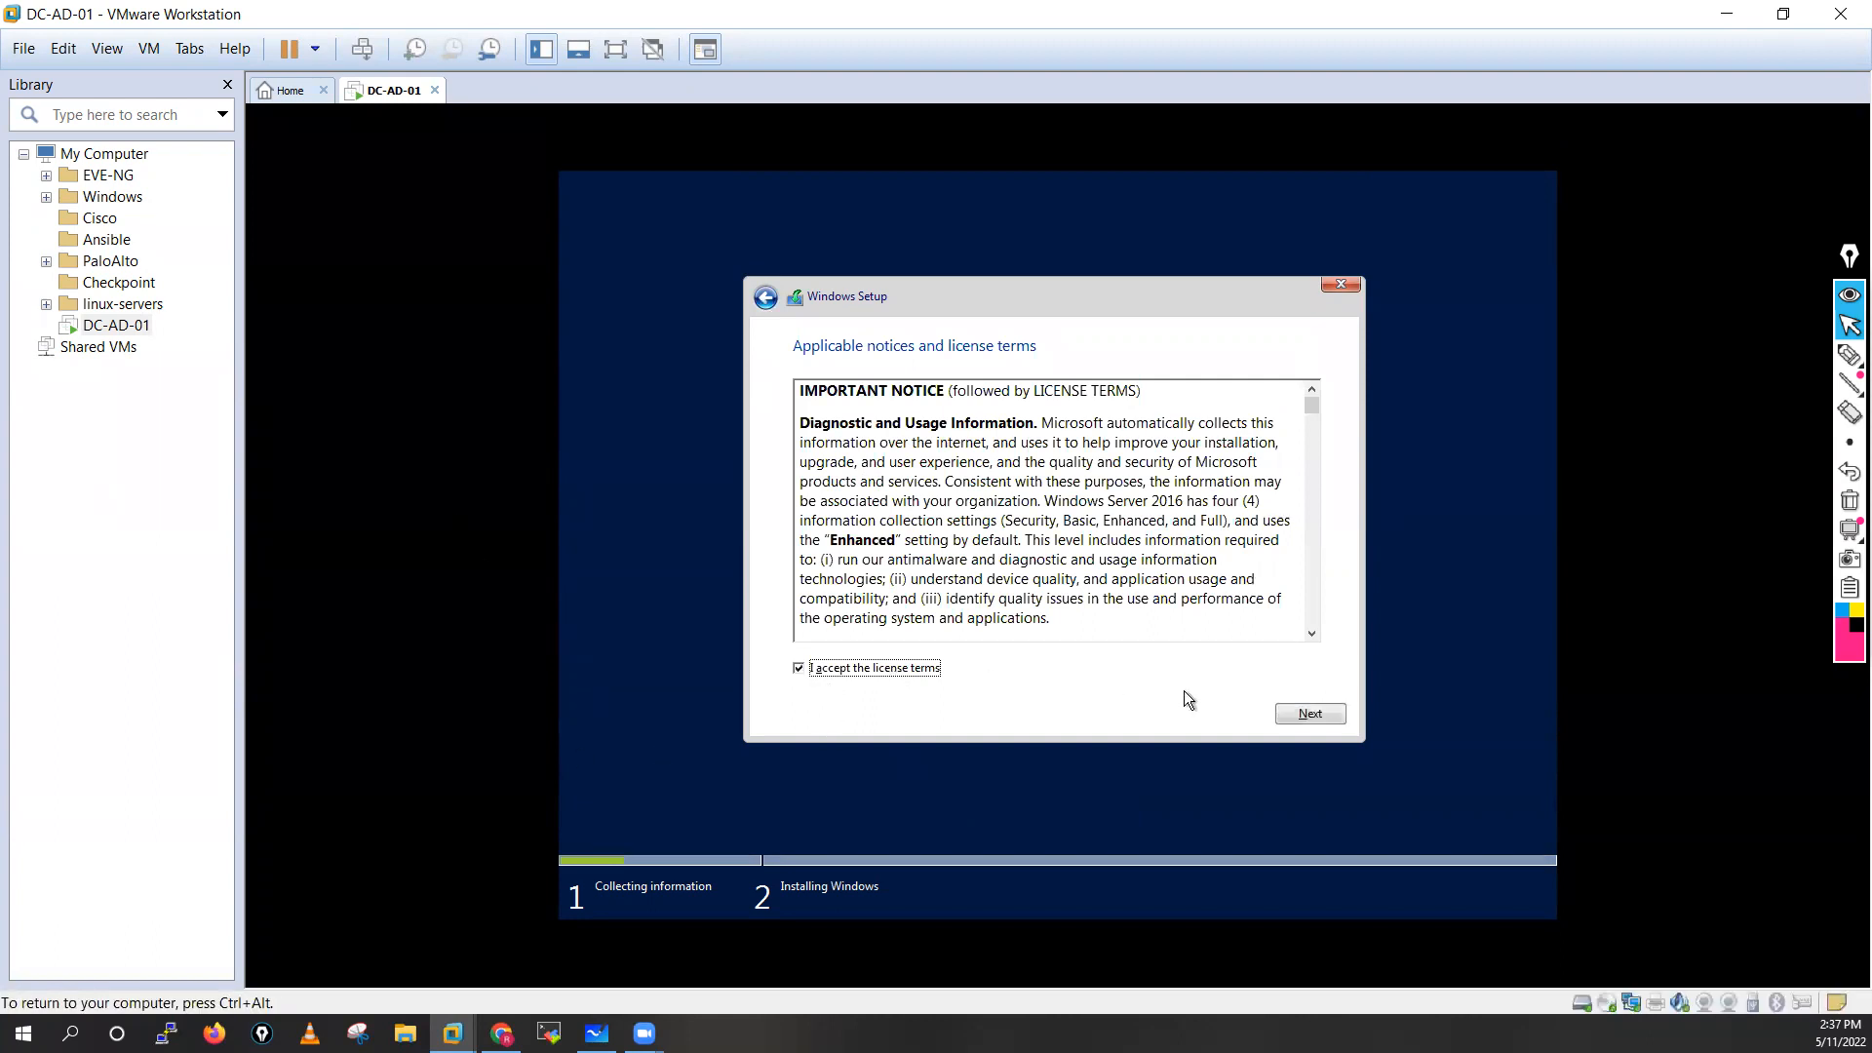
left_click(1312, 714)
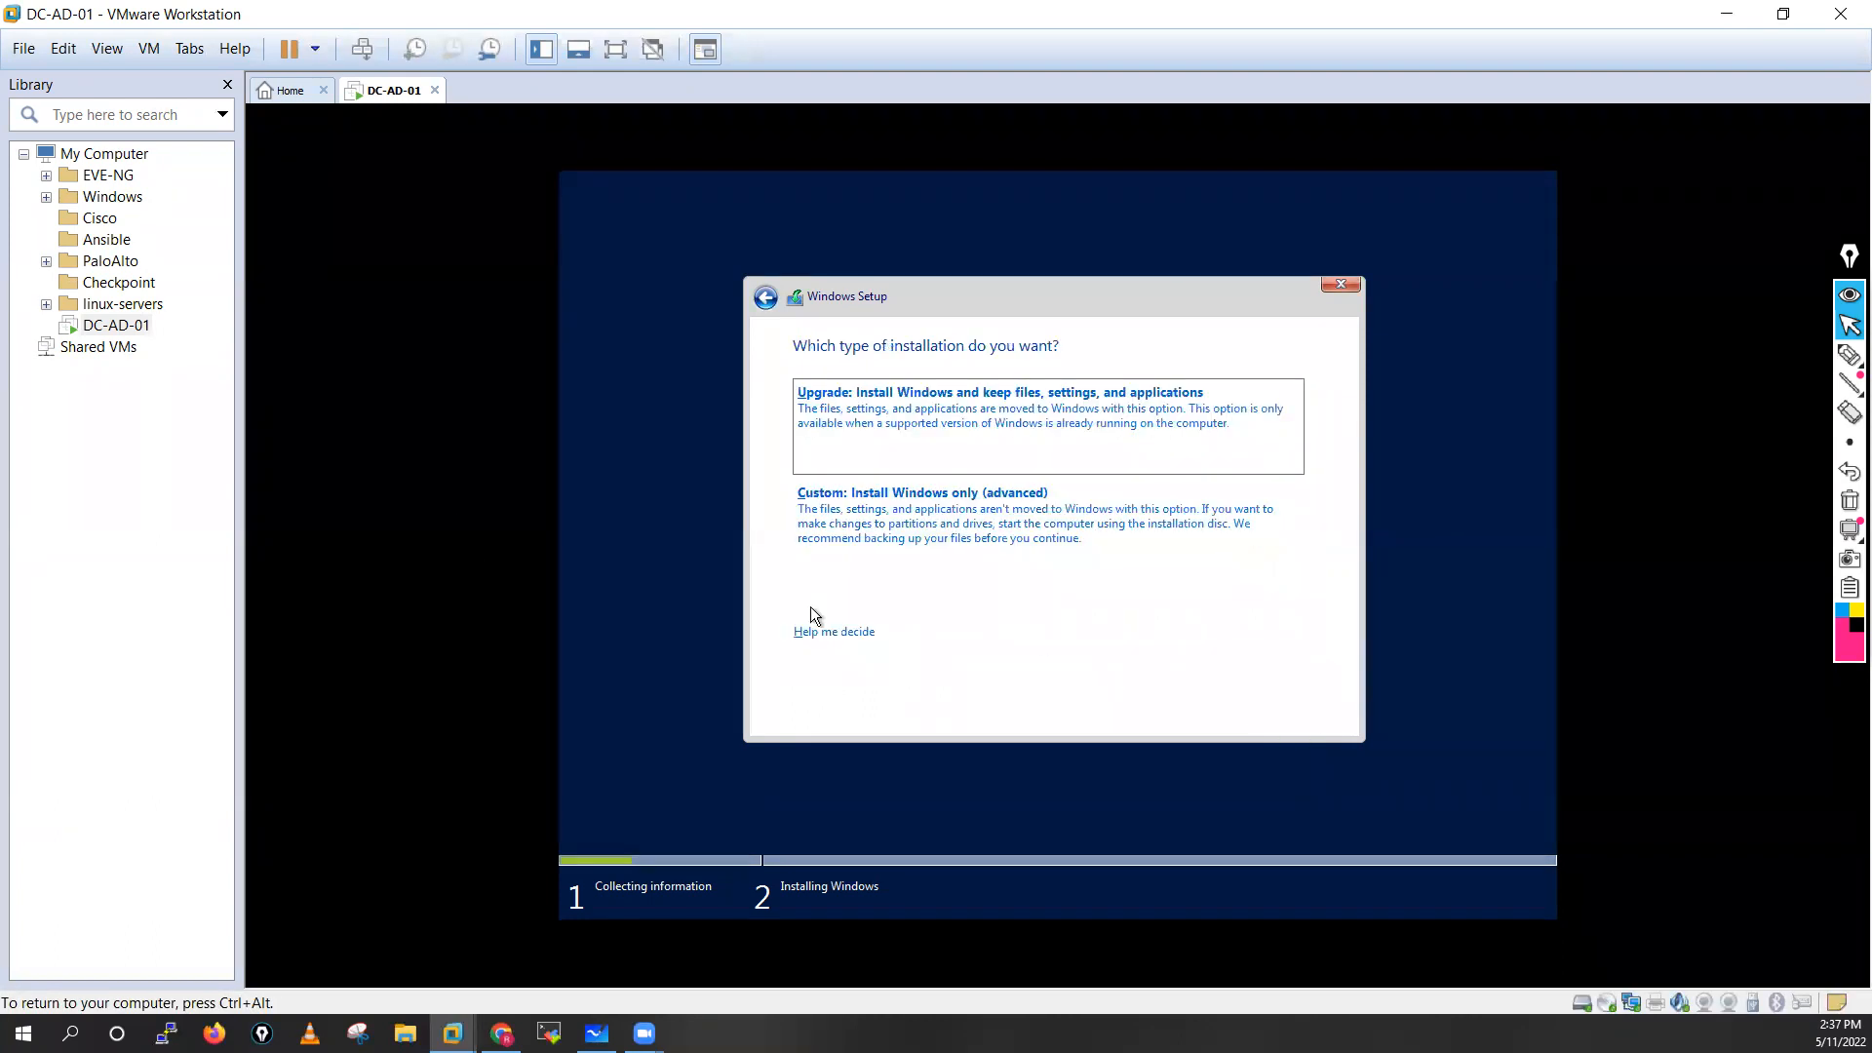
Try the Upgrade installation type that keeps files, settings and applications, and close the compatibility report
key("ctrl+alt")
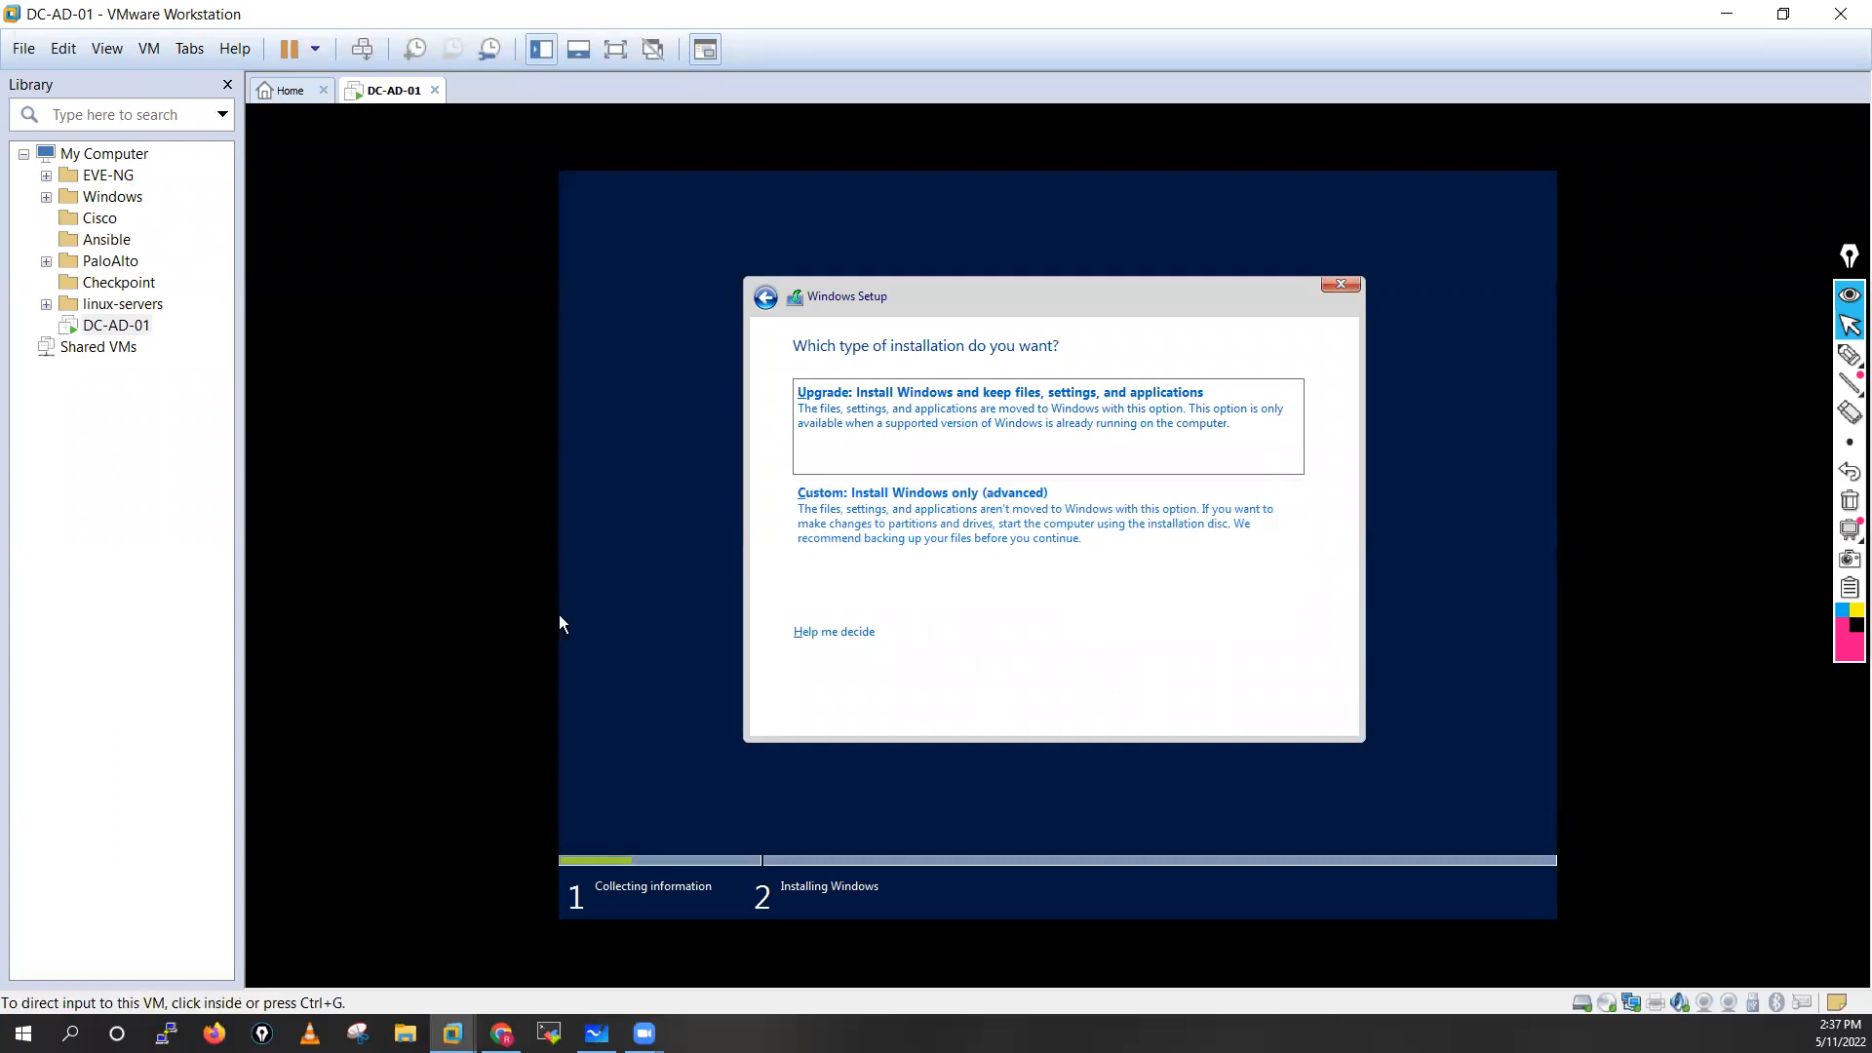
left_click(559, 617)
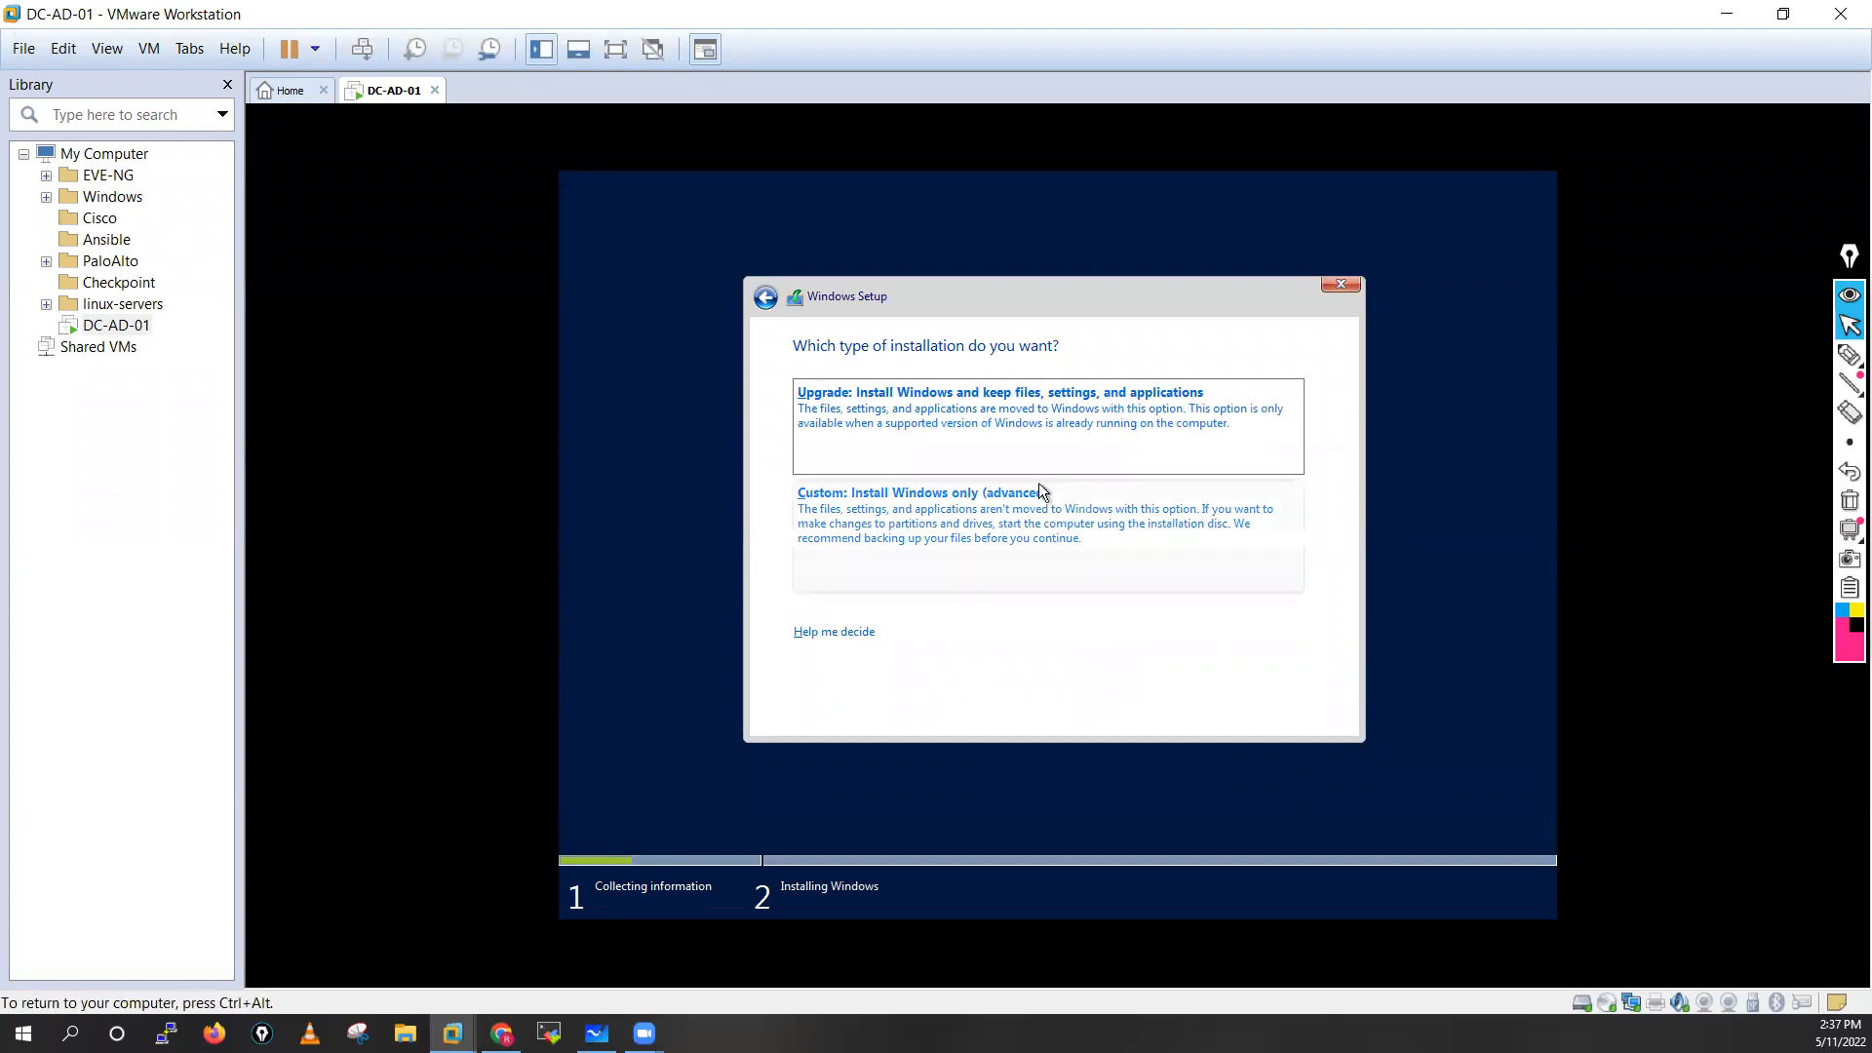
left_click(860, 403)
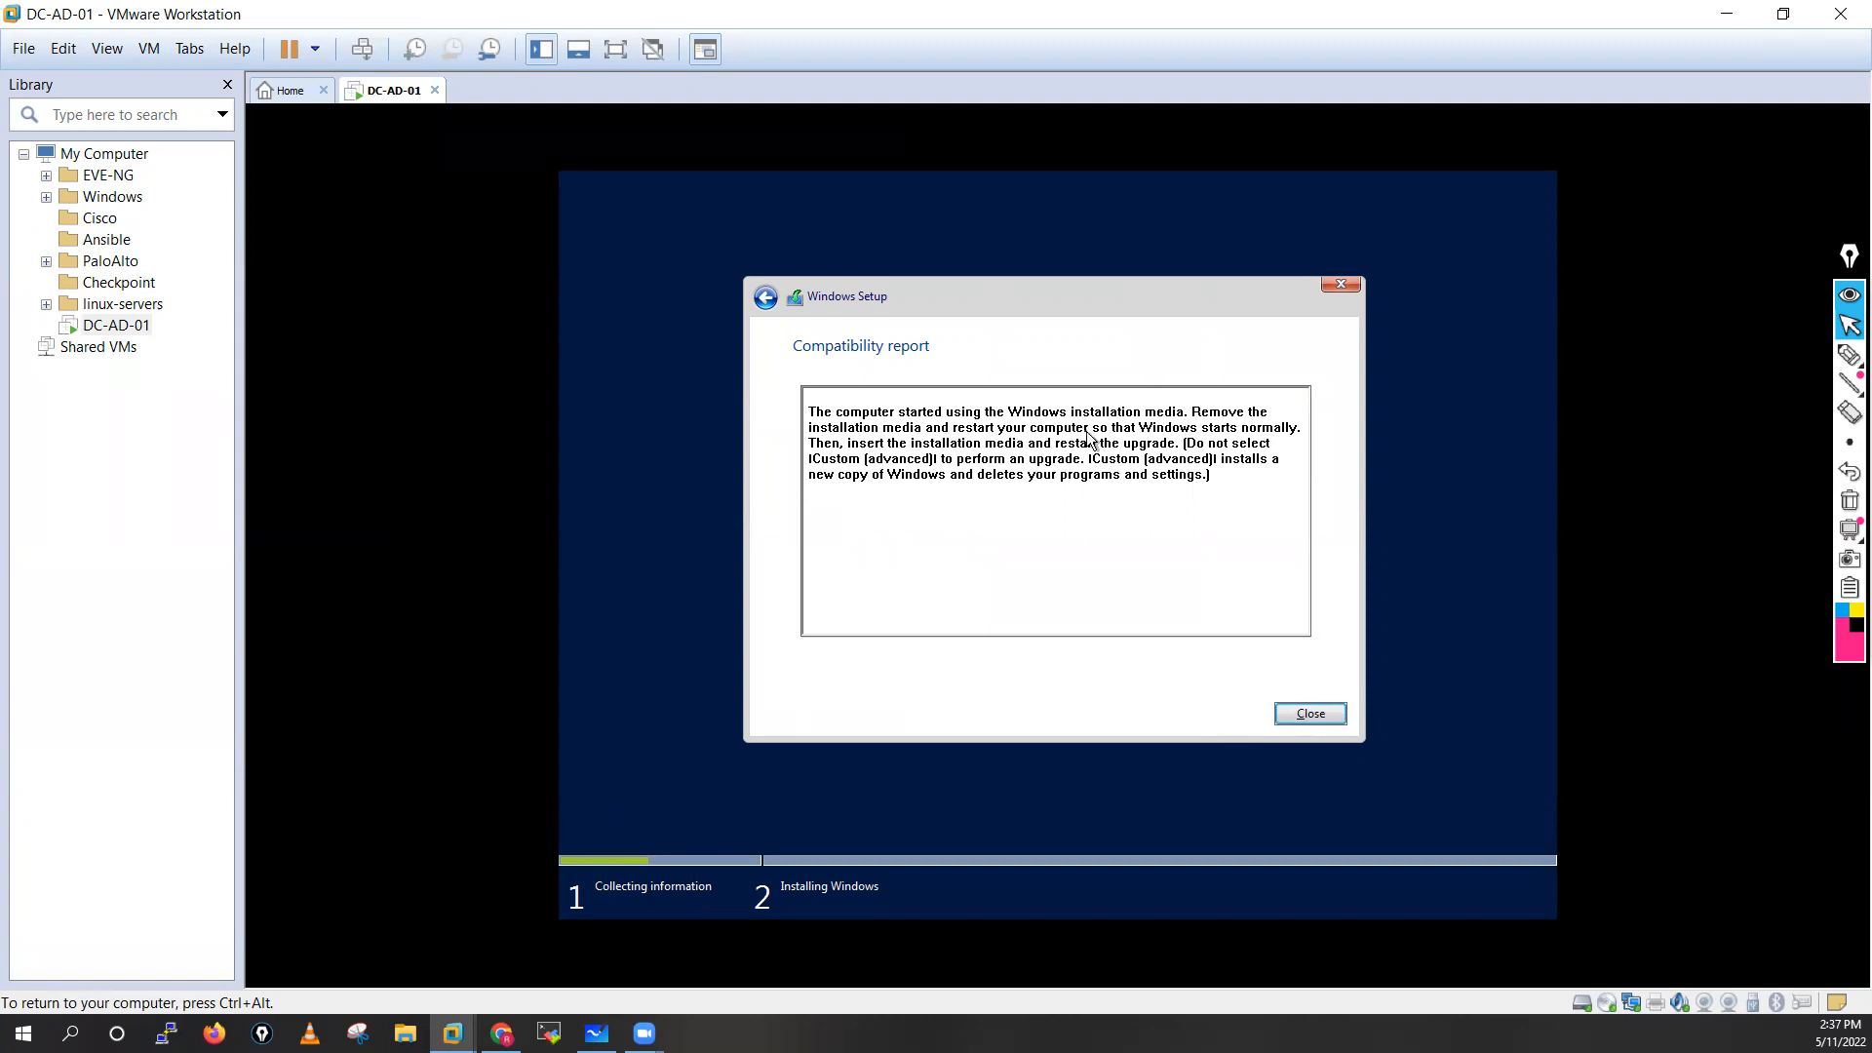
left_click(1312, 714)
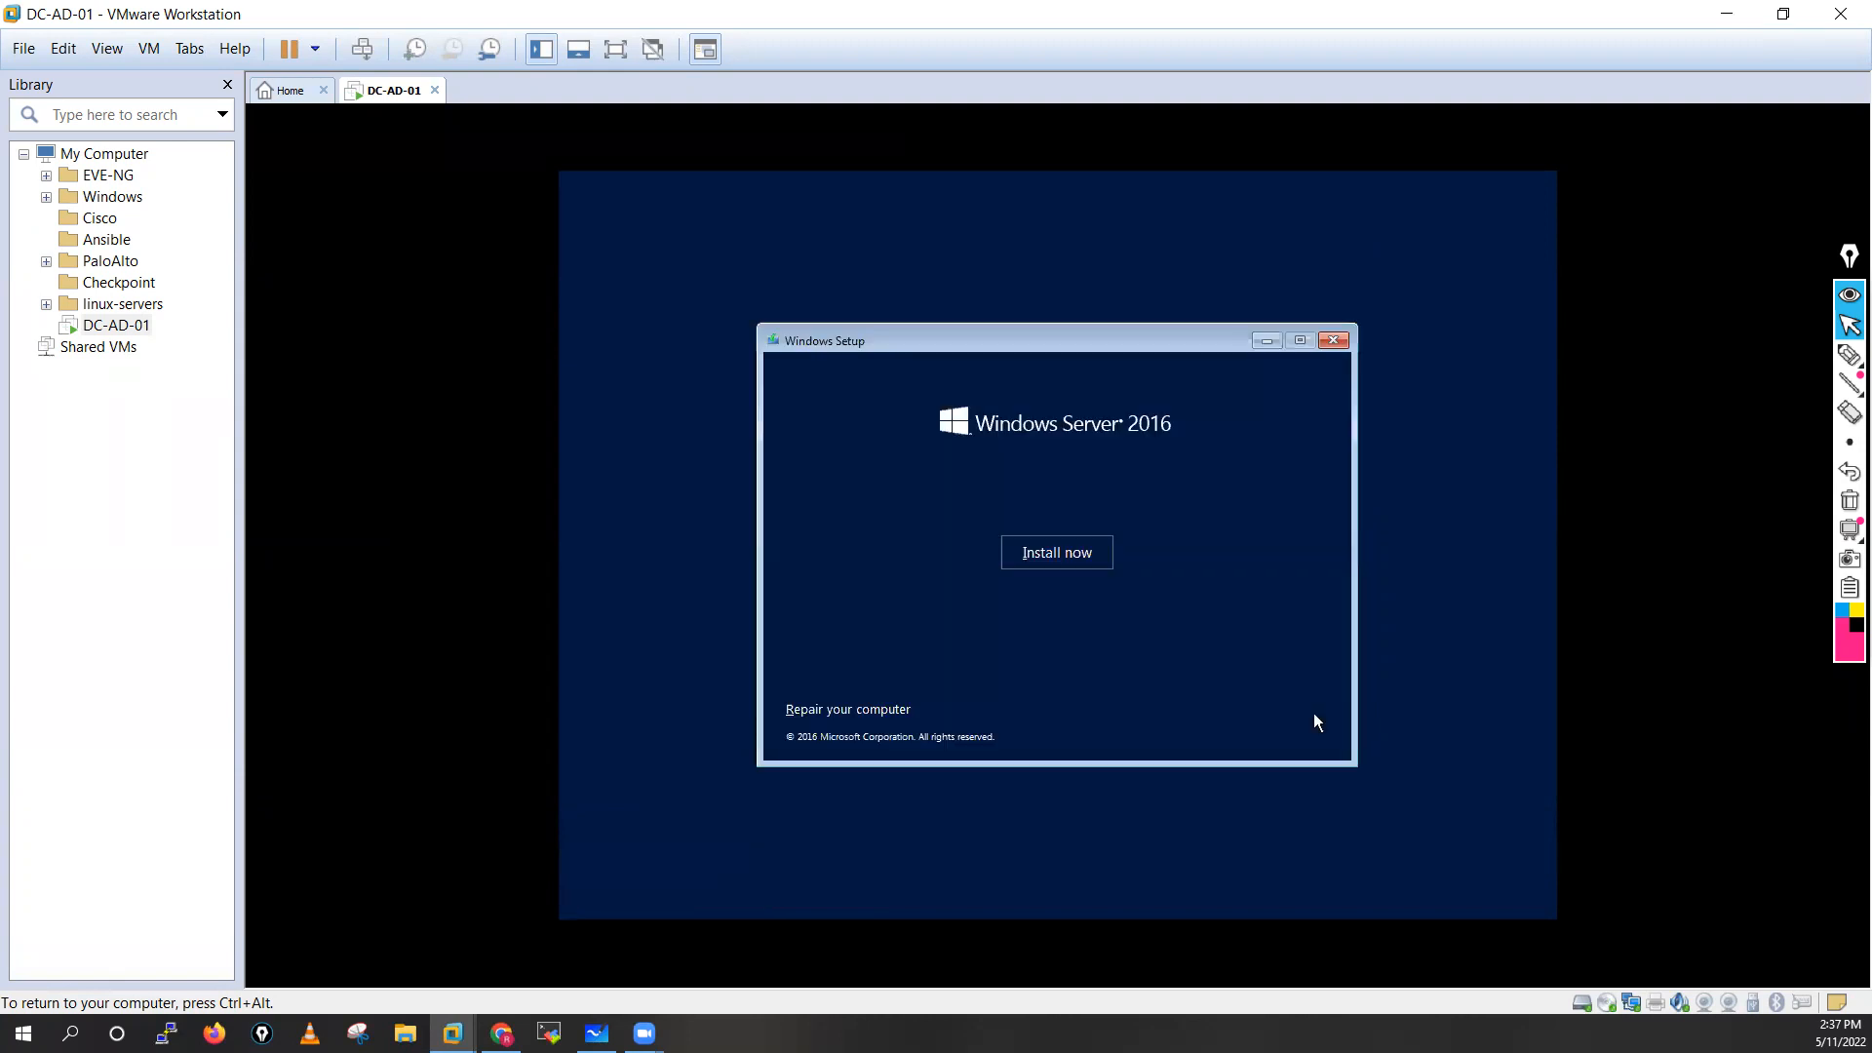
Start the installation again and select Windows Server 2016 Datacenter Evaluation (Desktop Experience) as the operating system
left_click(1062, 552)
key("ctrl+alt")
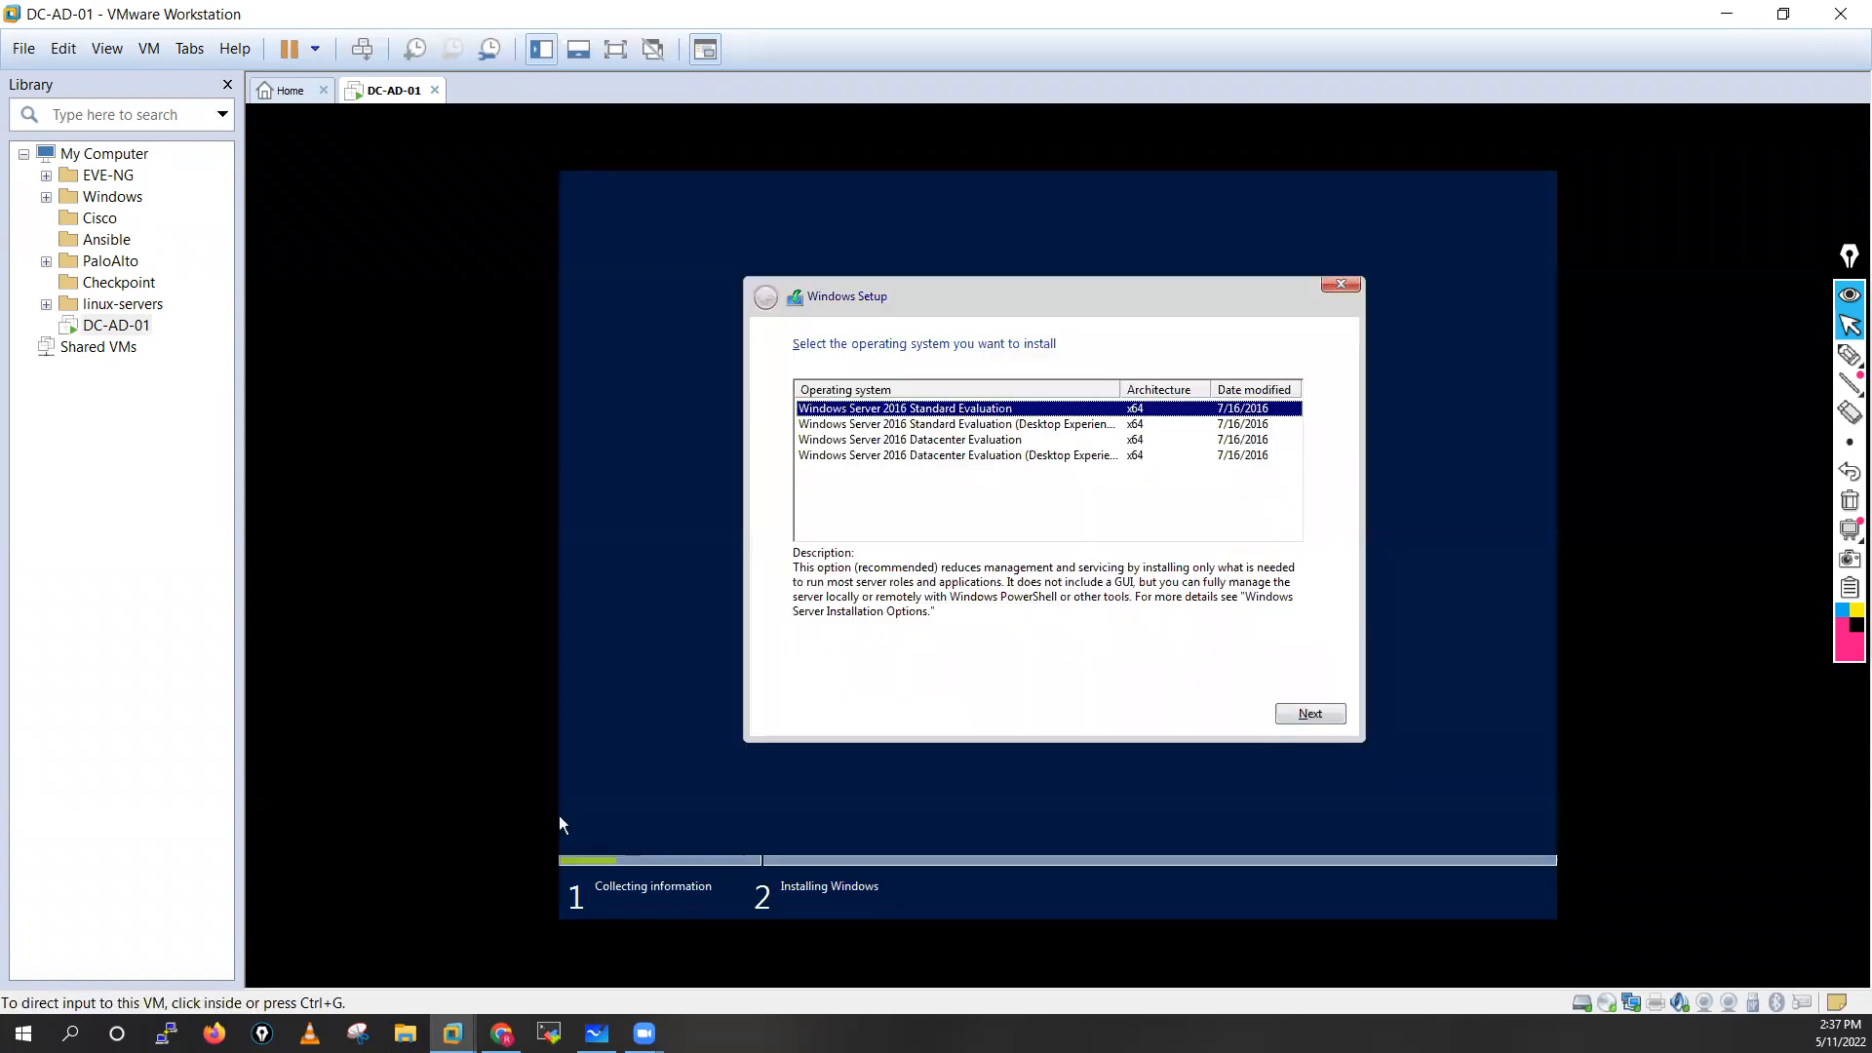
left_click(874, 381)
left_click(987, 458)
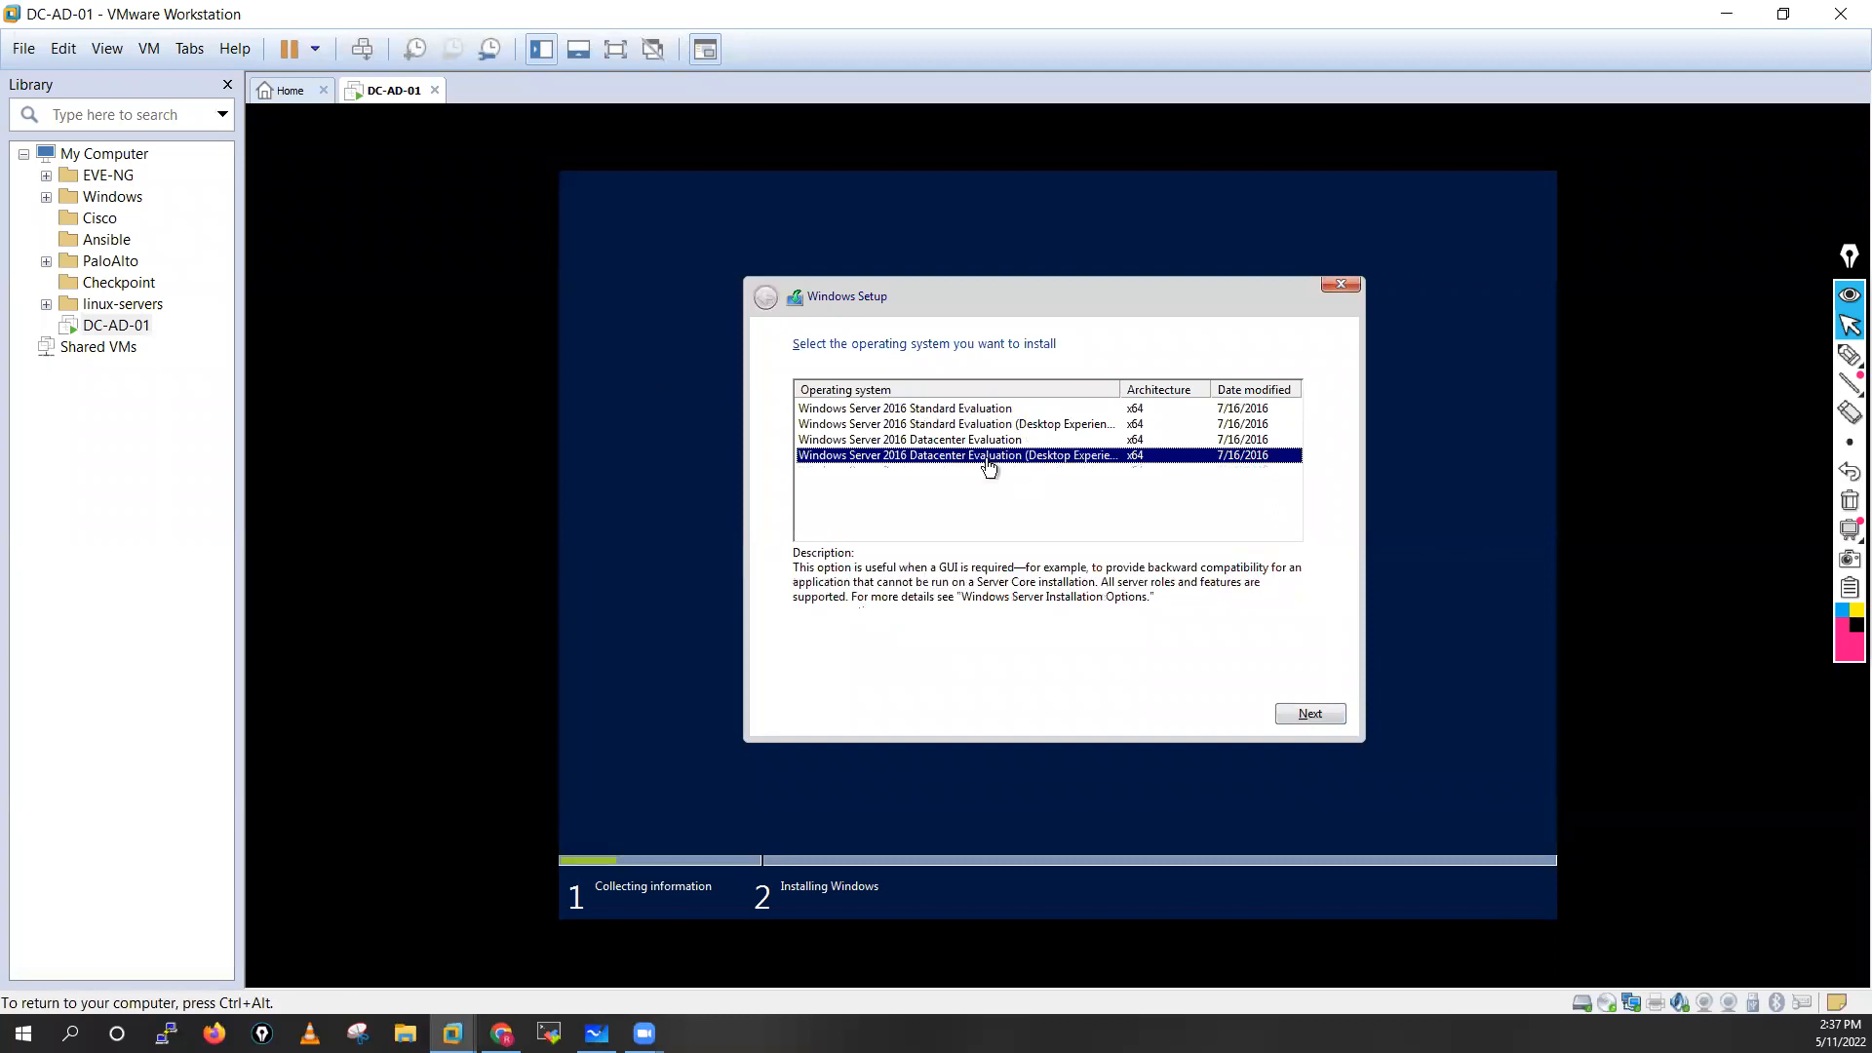
left_click(1322, 714)
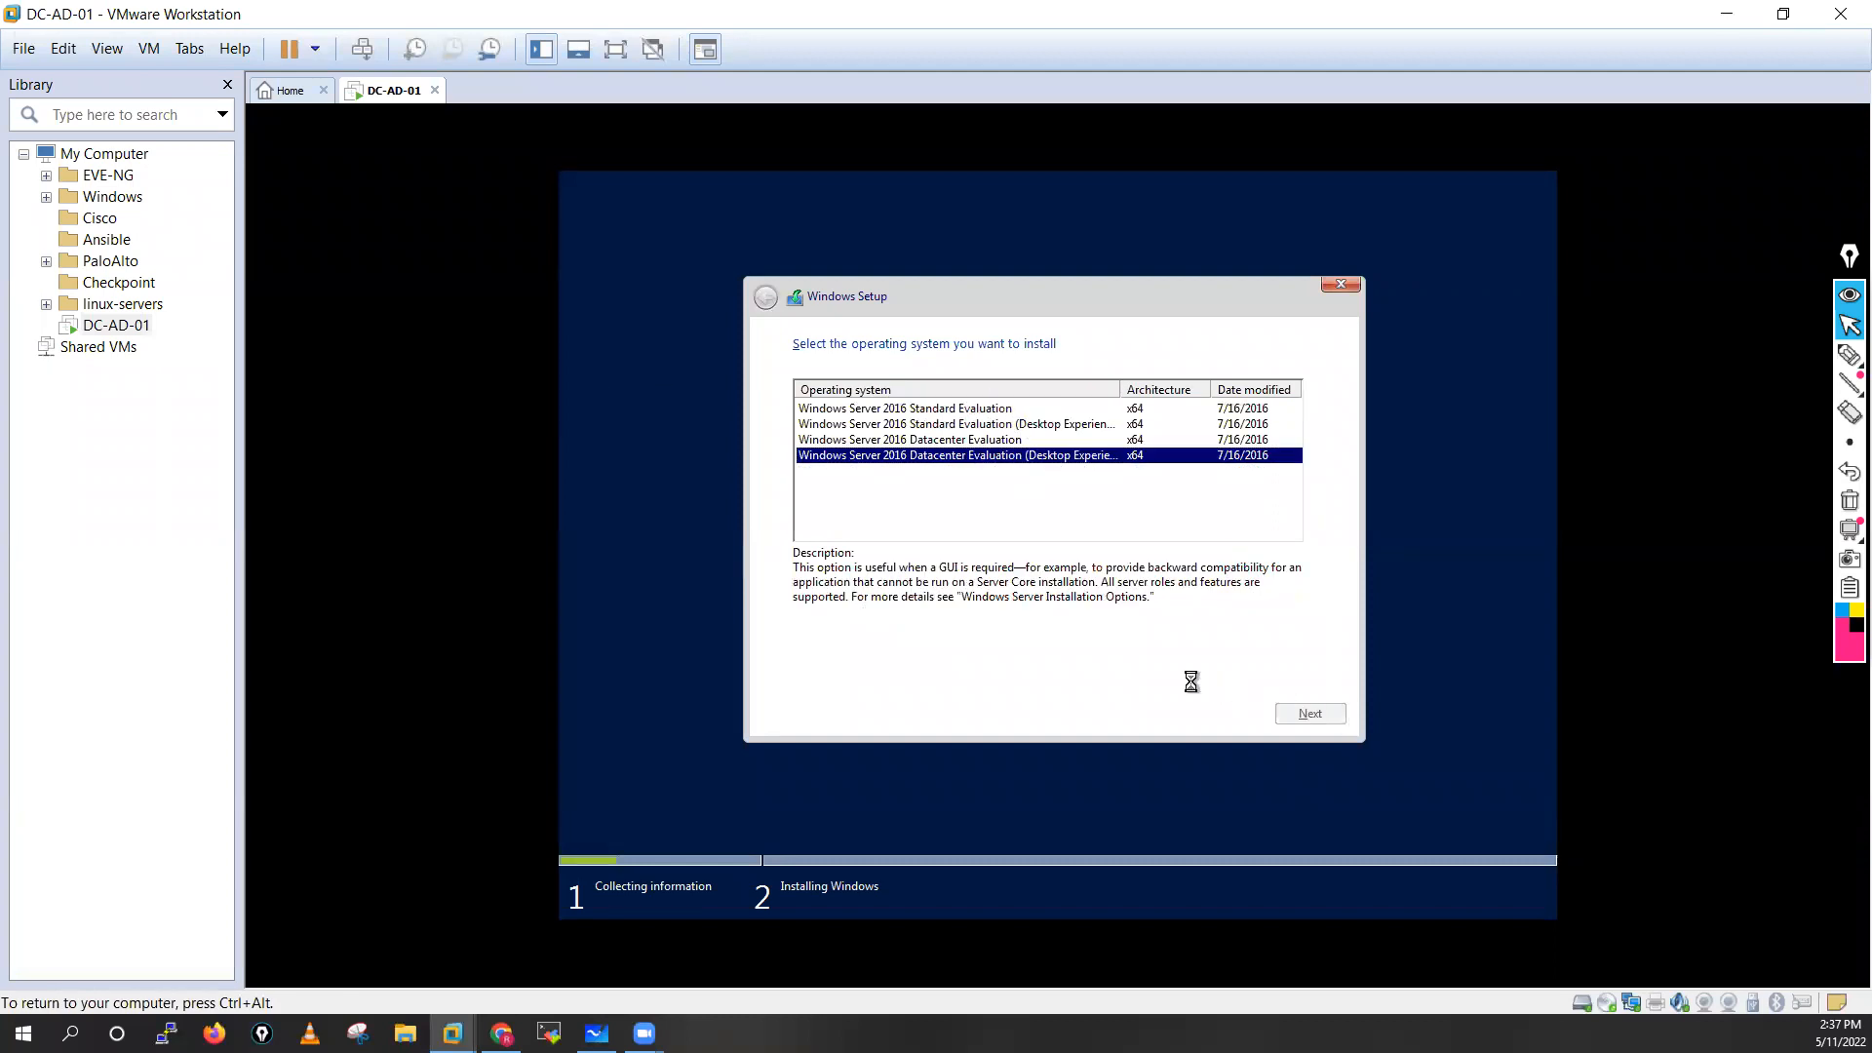
Accept the license terms and choose the installation type Custom: Install Windows only (advanced)
left_click(865, 670)
left_click(1312, 711)
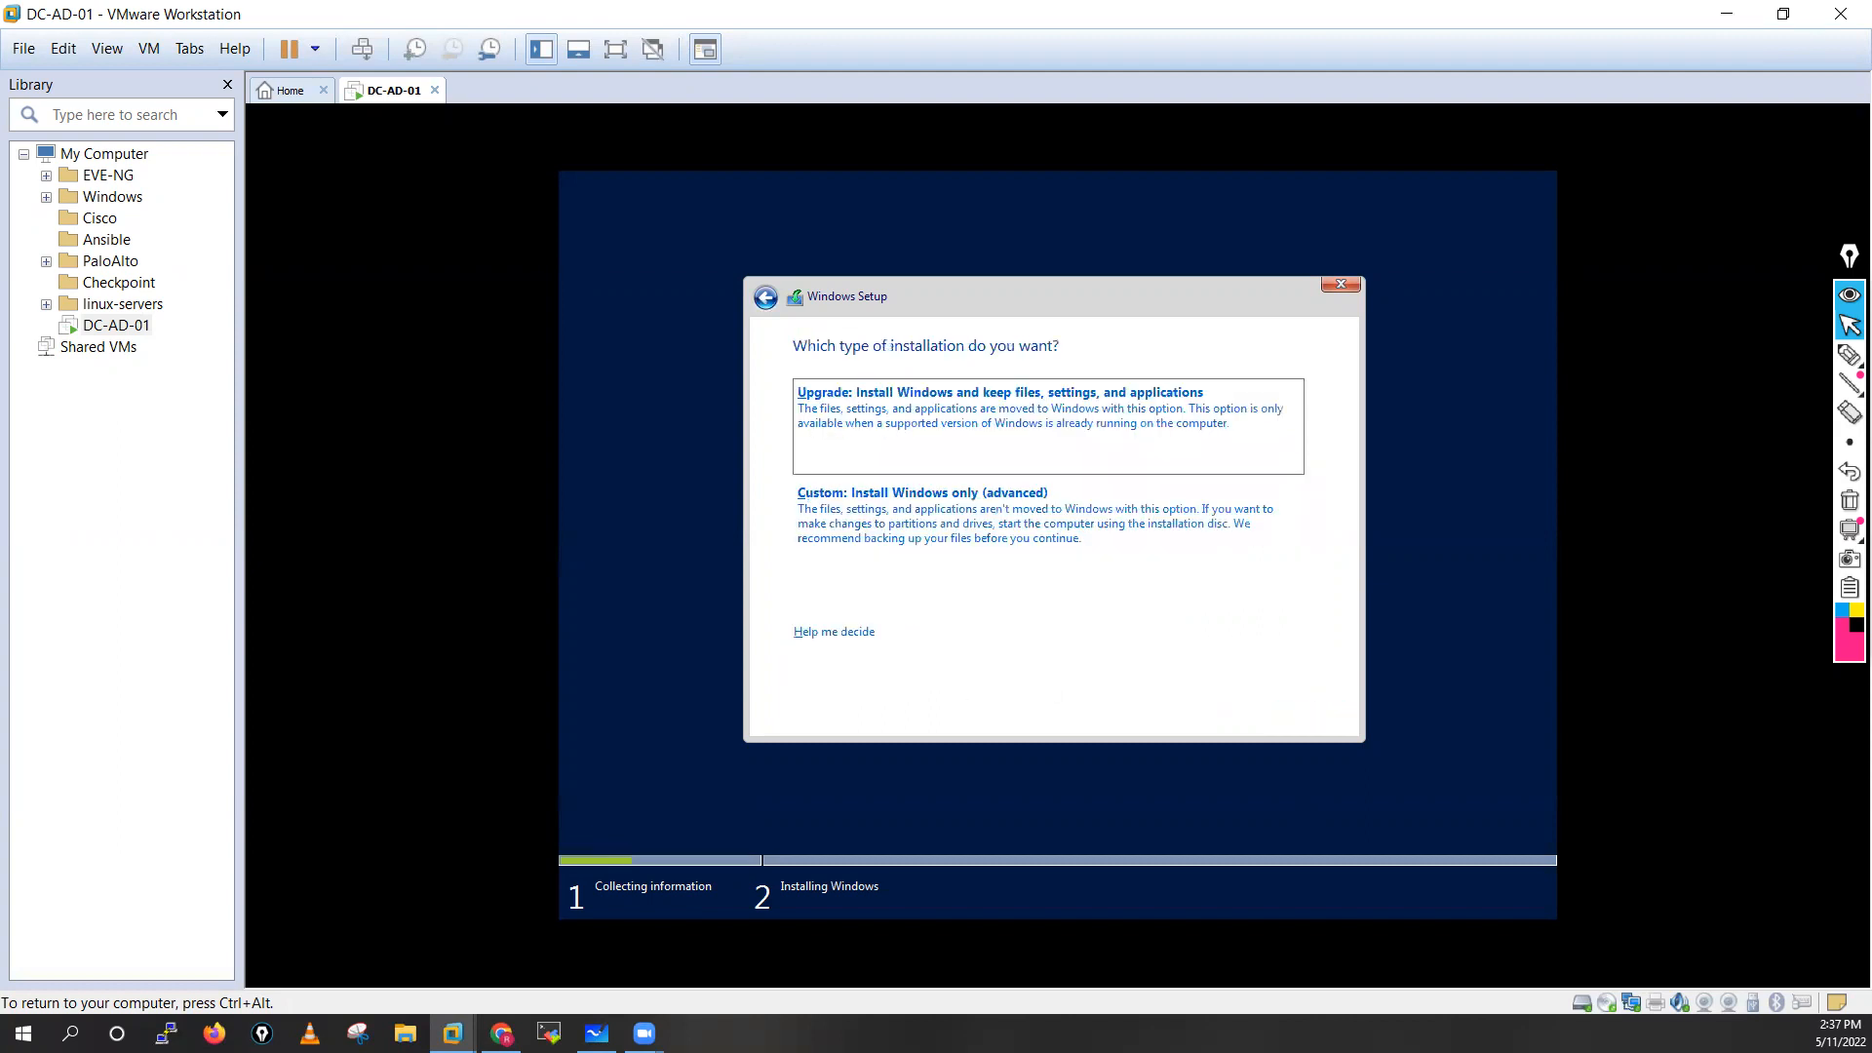
left_click(998, 534)
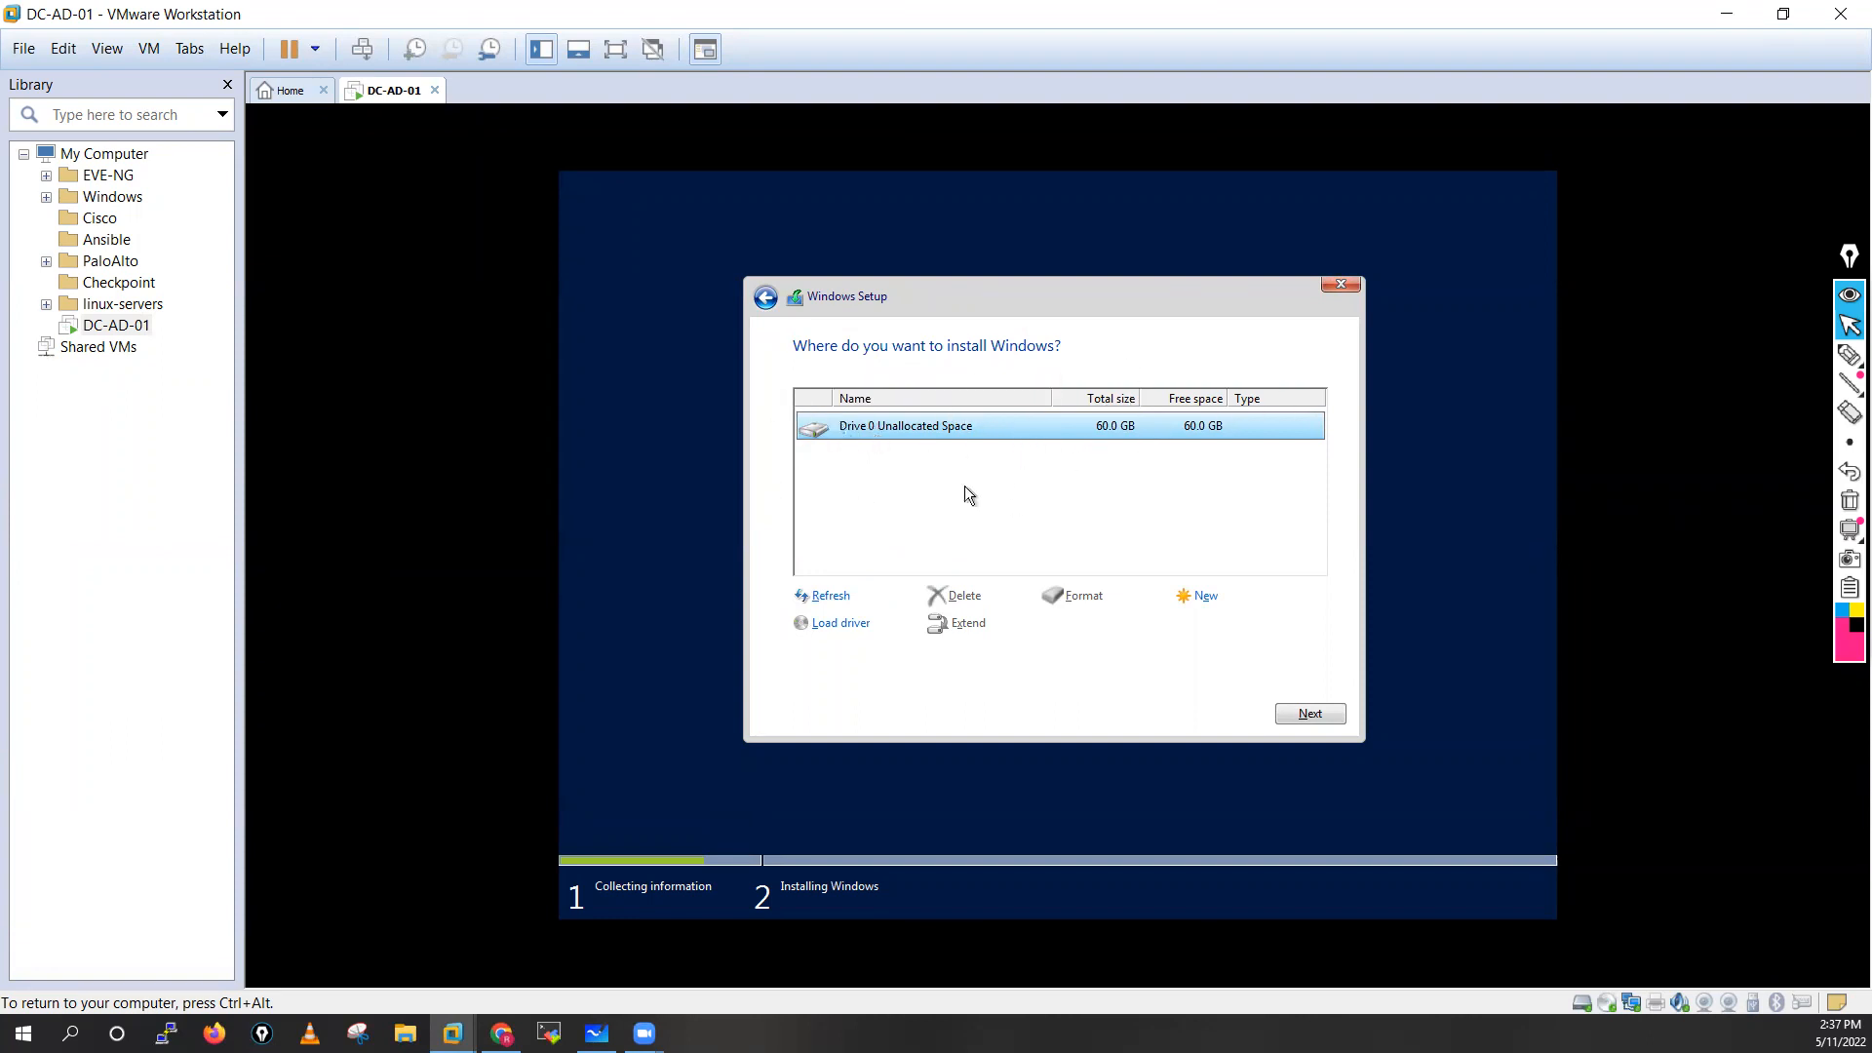
Install Windows on the unallocated space of Drive 0
left_click(1307, 714)
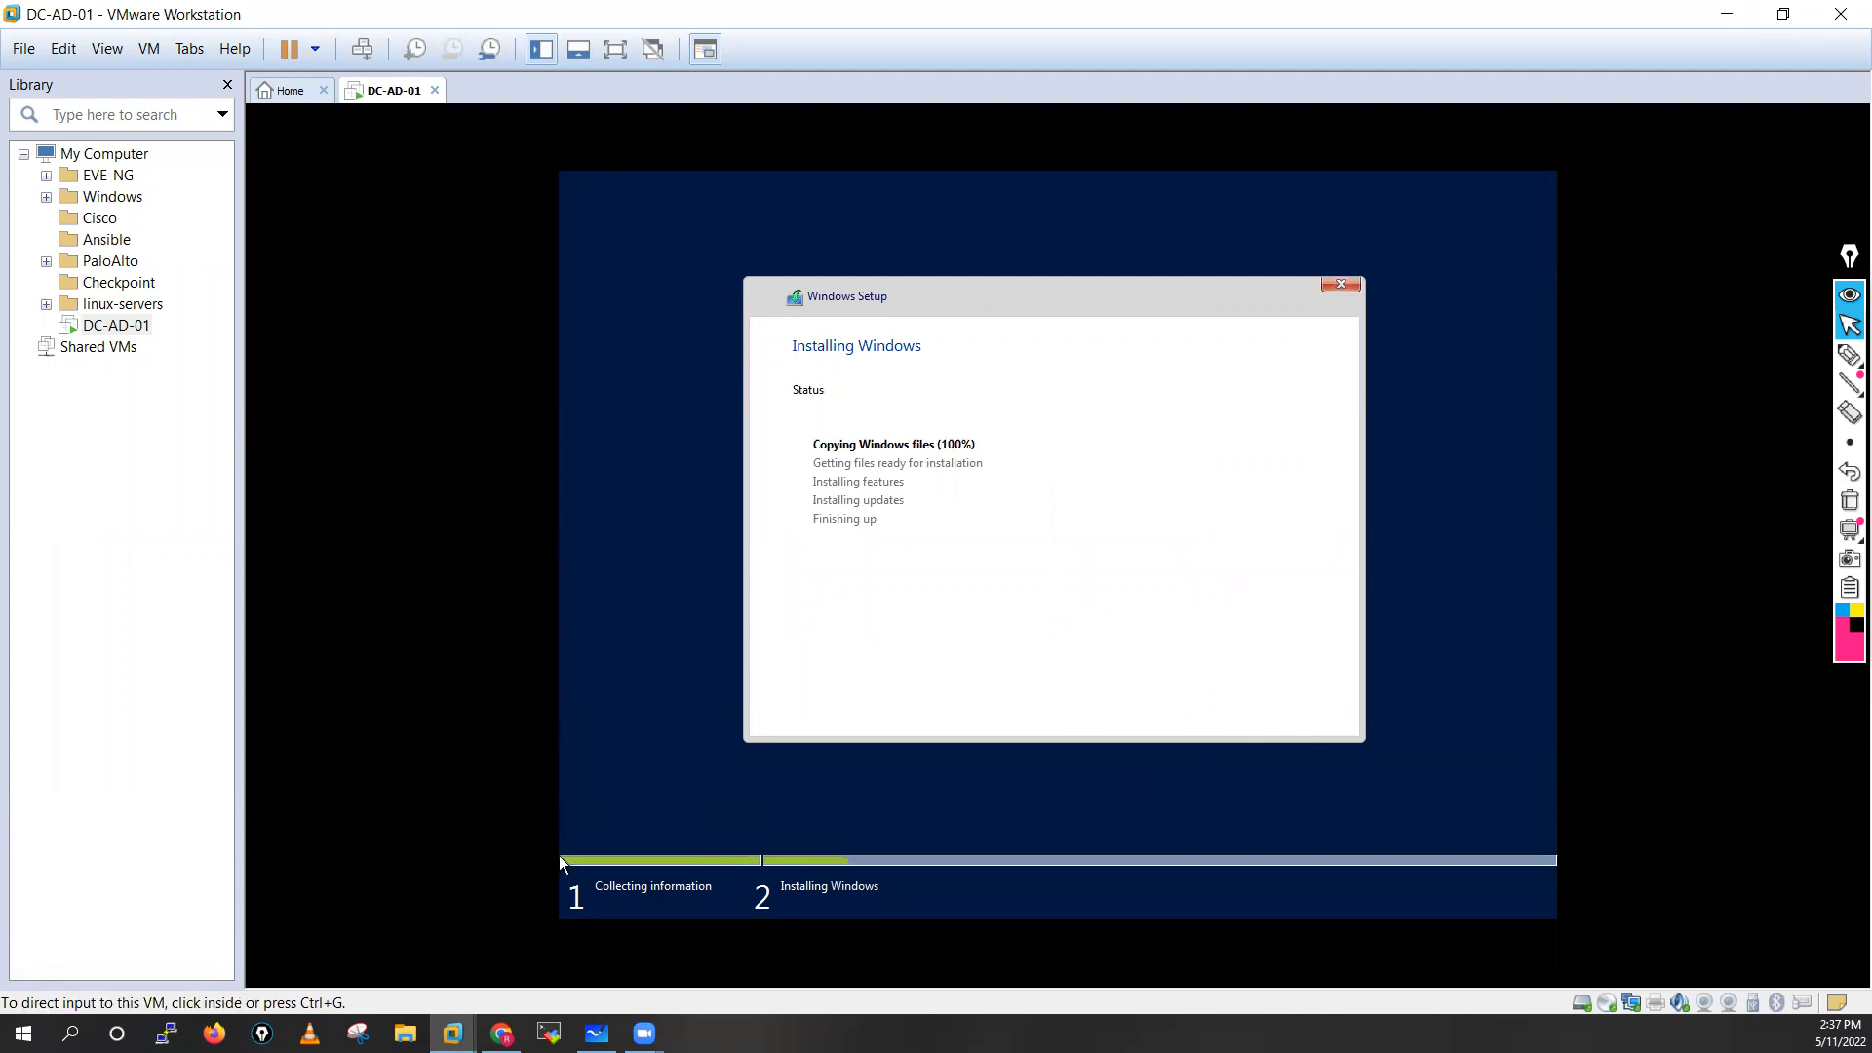
left_click(558, 857)
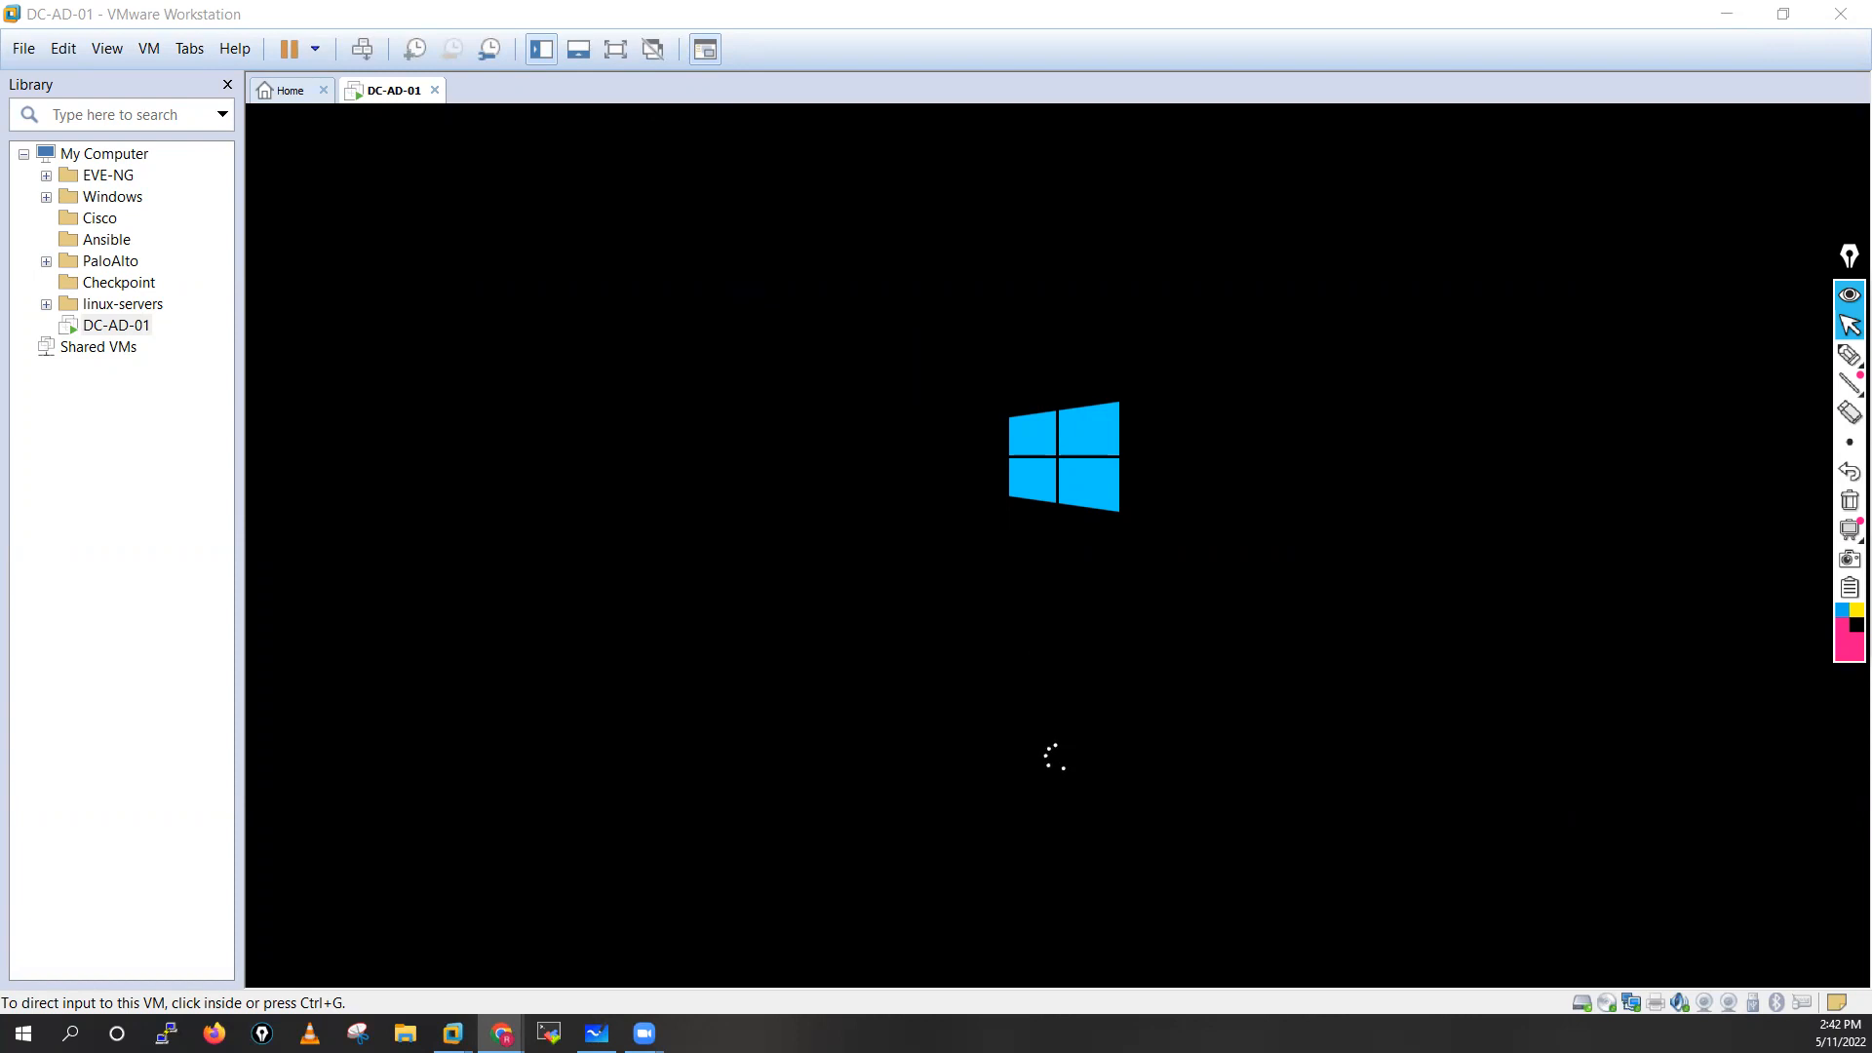
Switch to Microsoft Whiteboard, paste the first screenshot of the Windows installation progress, enlarge it and place it beneath the heading's left end
left_click(596, 1033)
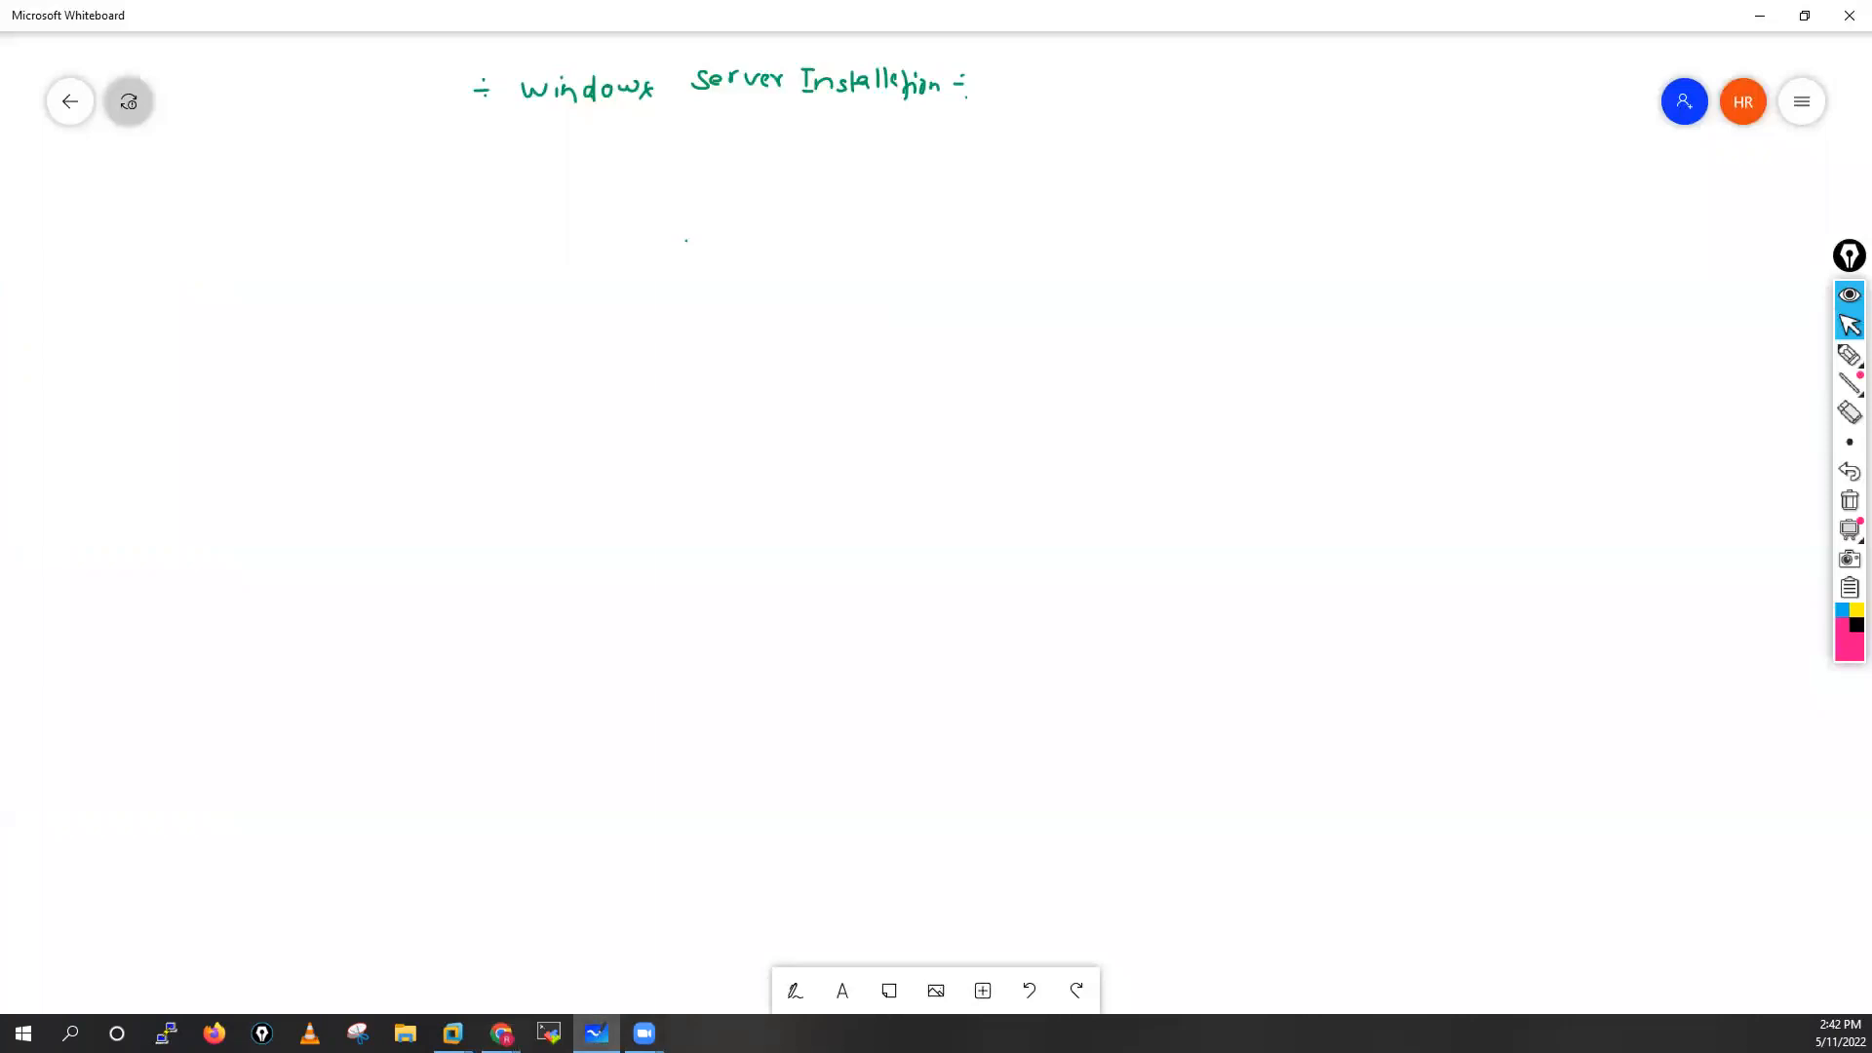
left_click(501, 1033)
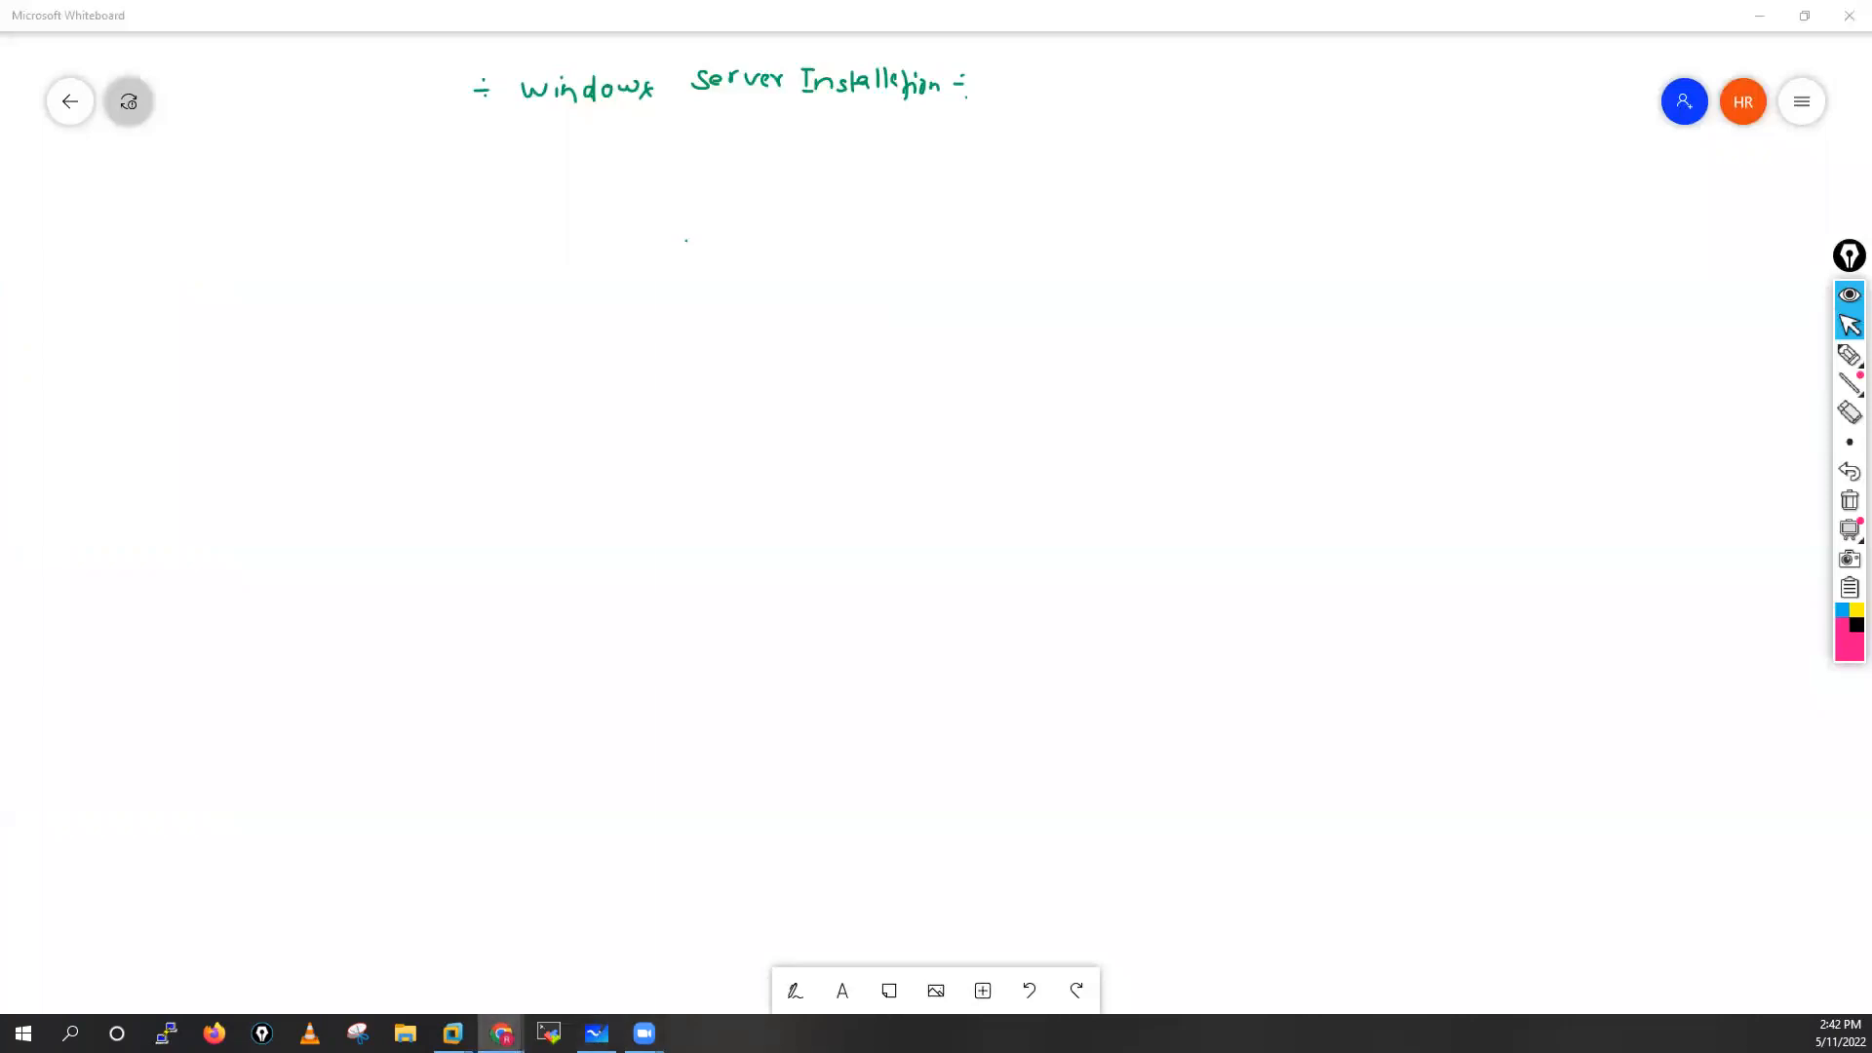
left_click(764, 343)
key("ctrl+v")
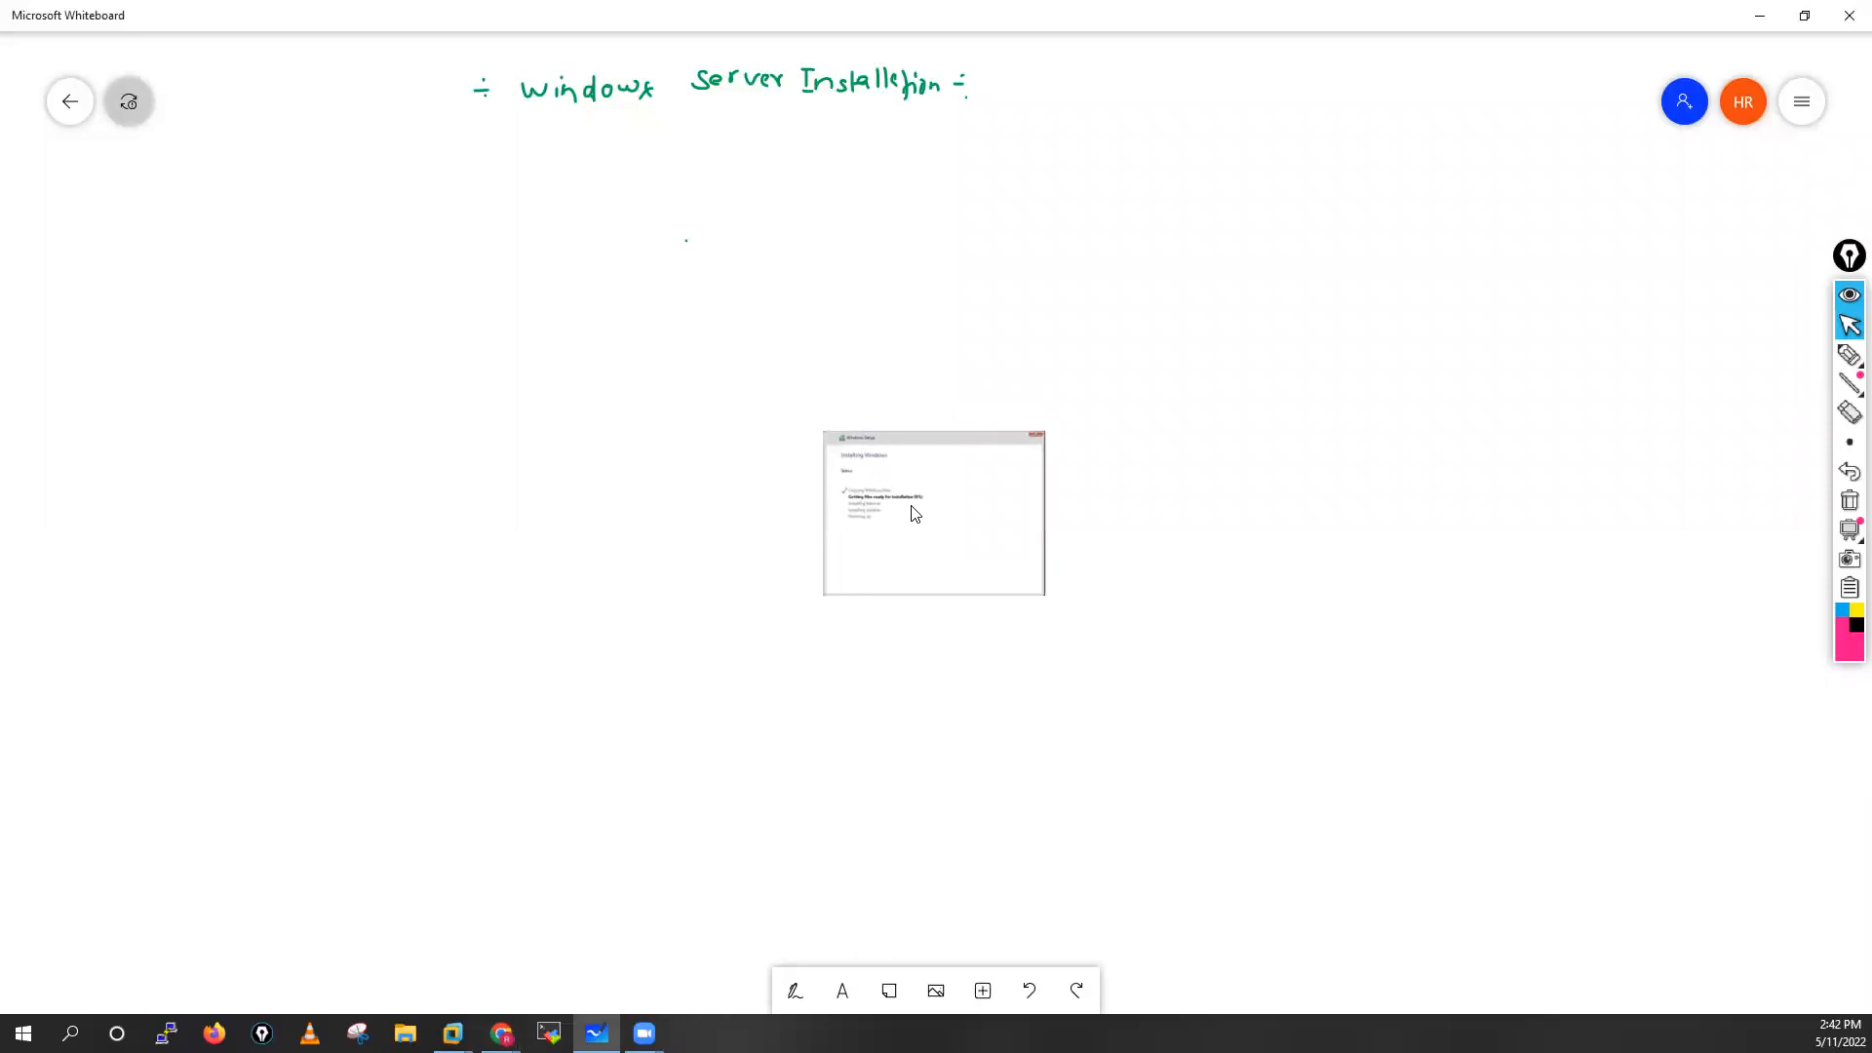
left_click_drag(1054, 610, 1395, 835)
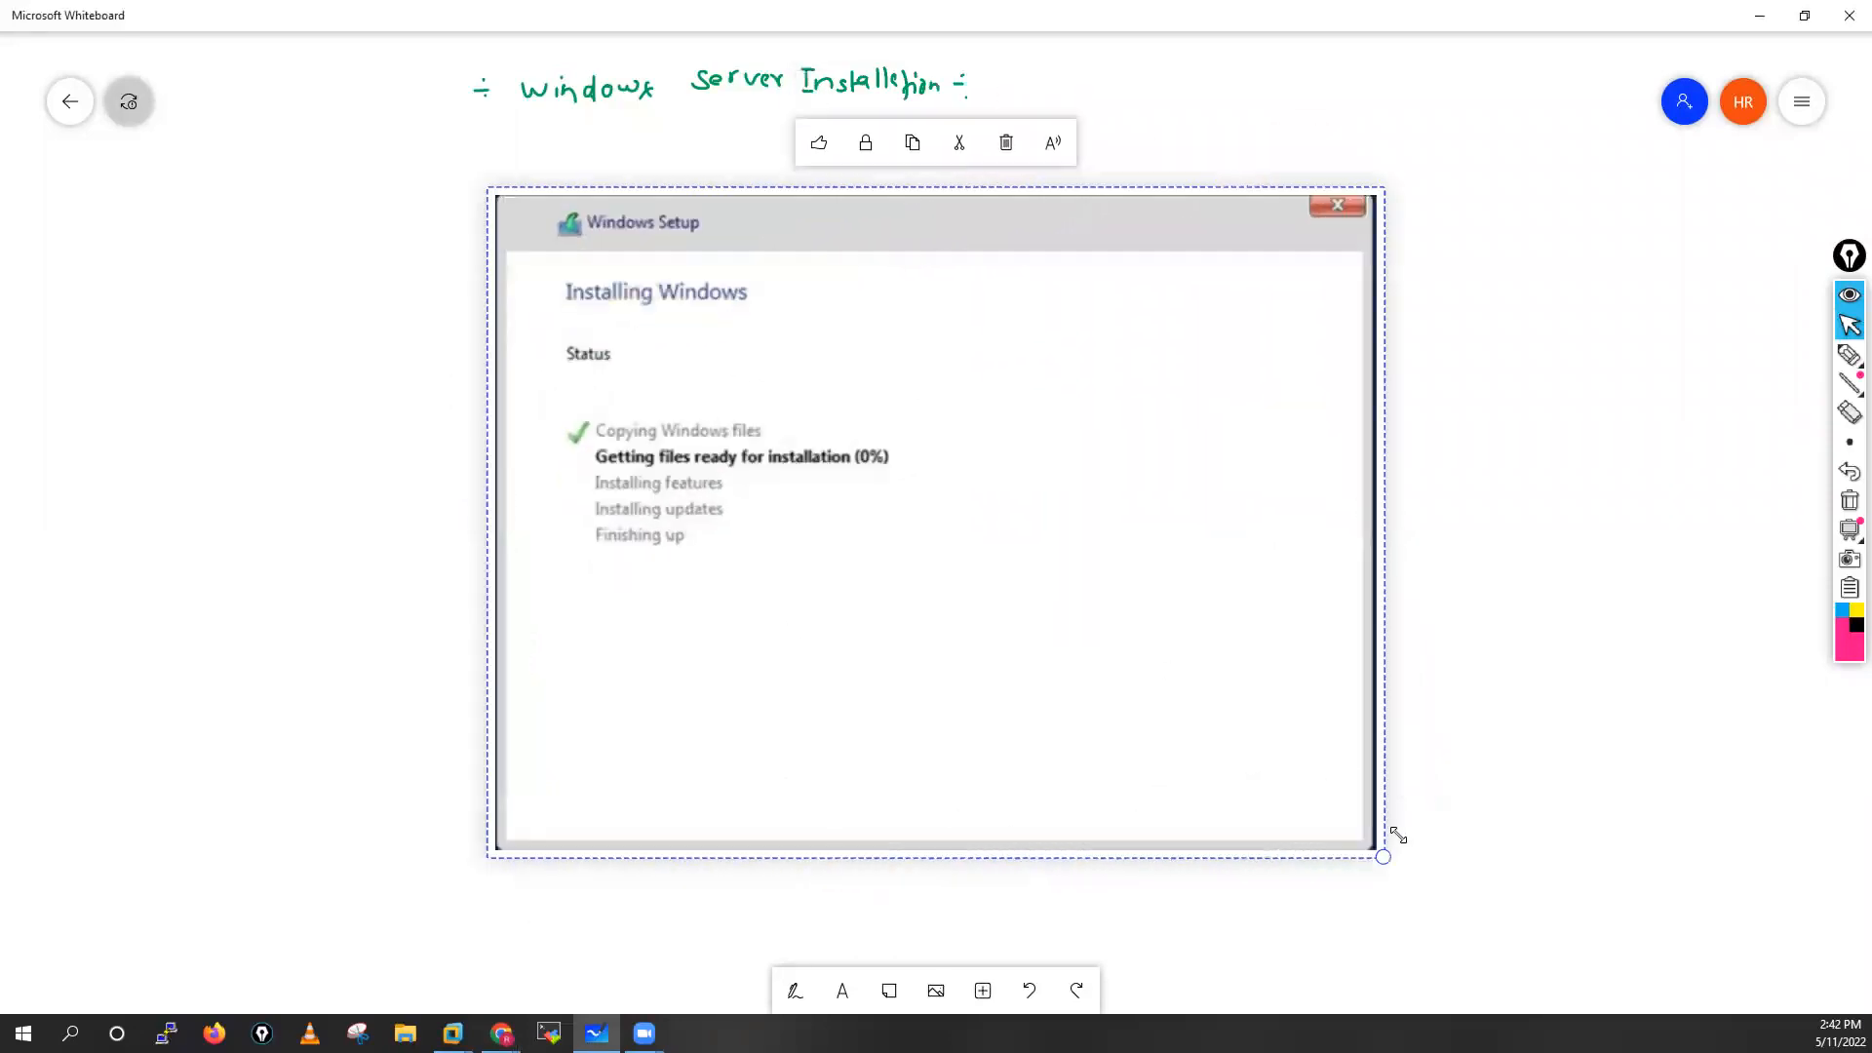
left_click_drag(1073, 530, 507, 523)
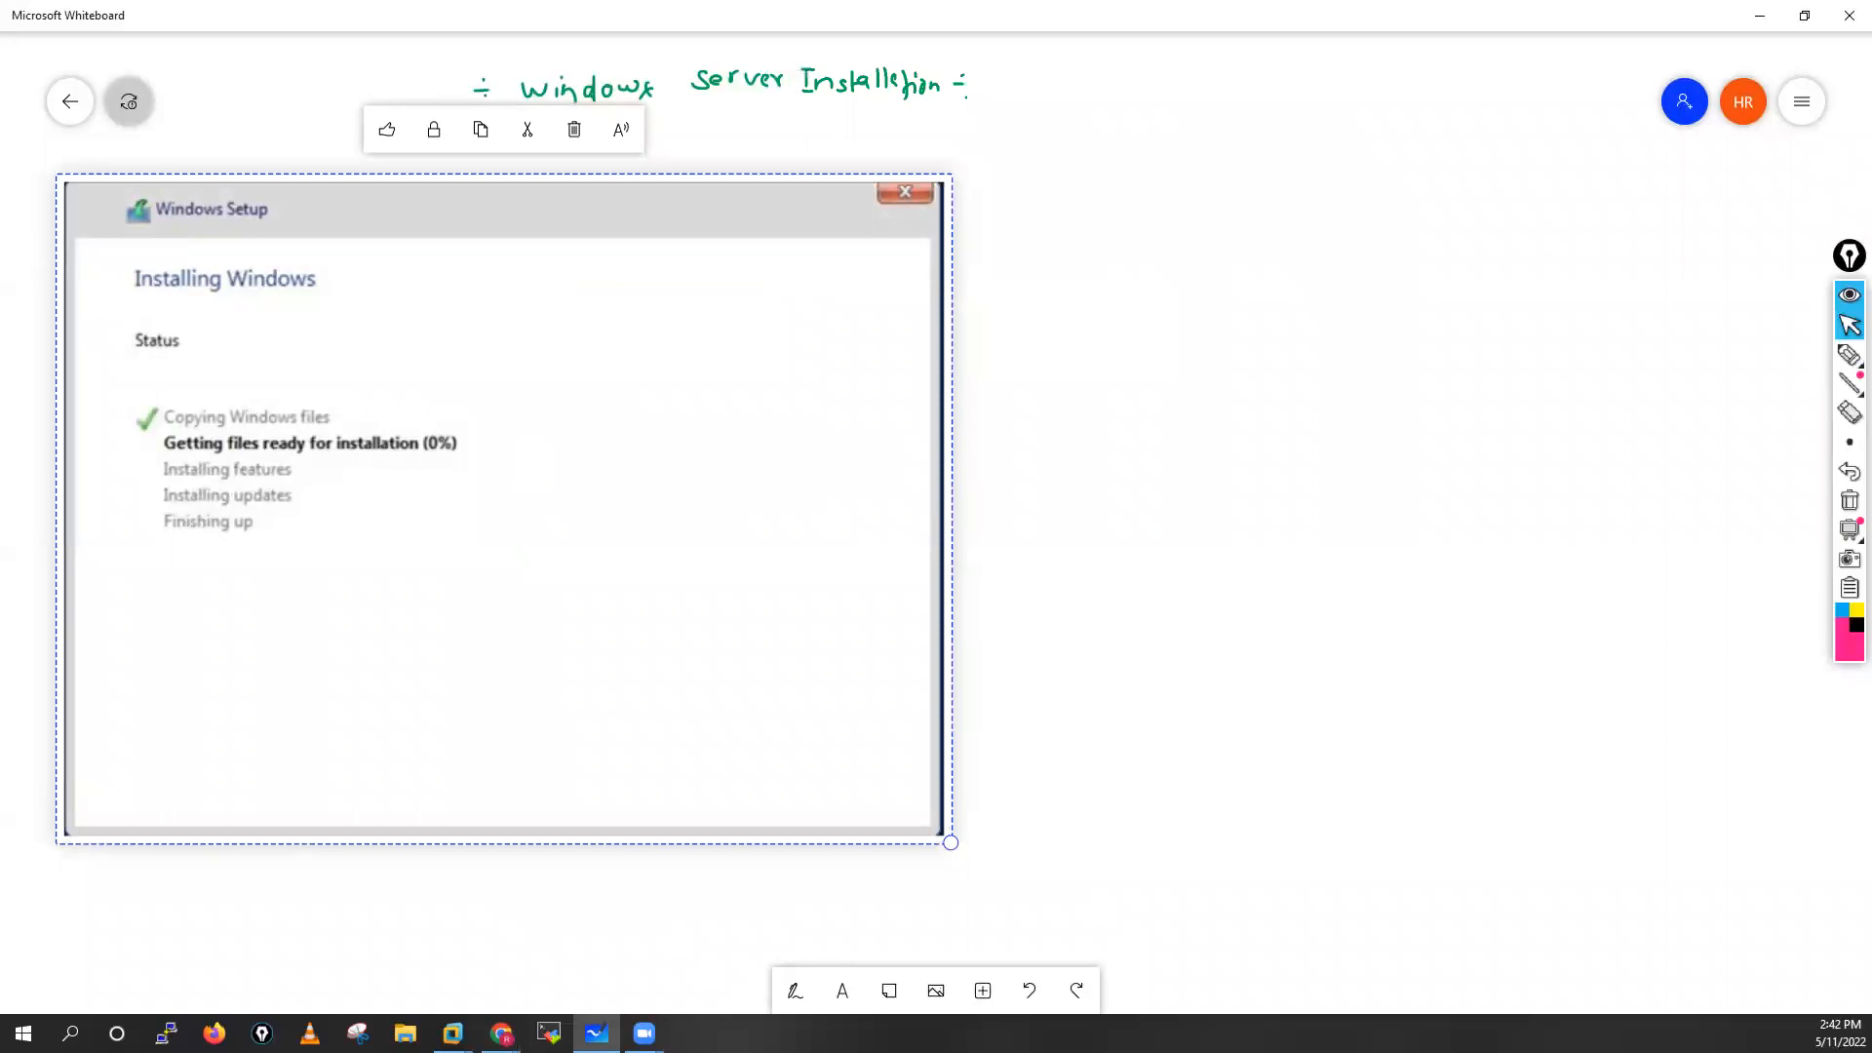
Paste the remaining screenshots of the installation progress and restart notice onto the whiteboard, enlarging the one showing 26%
key("alt+Tab")
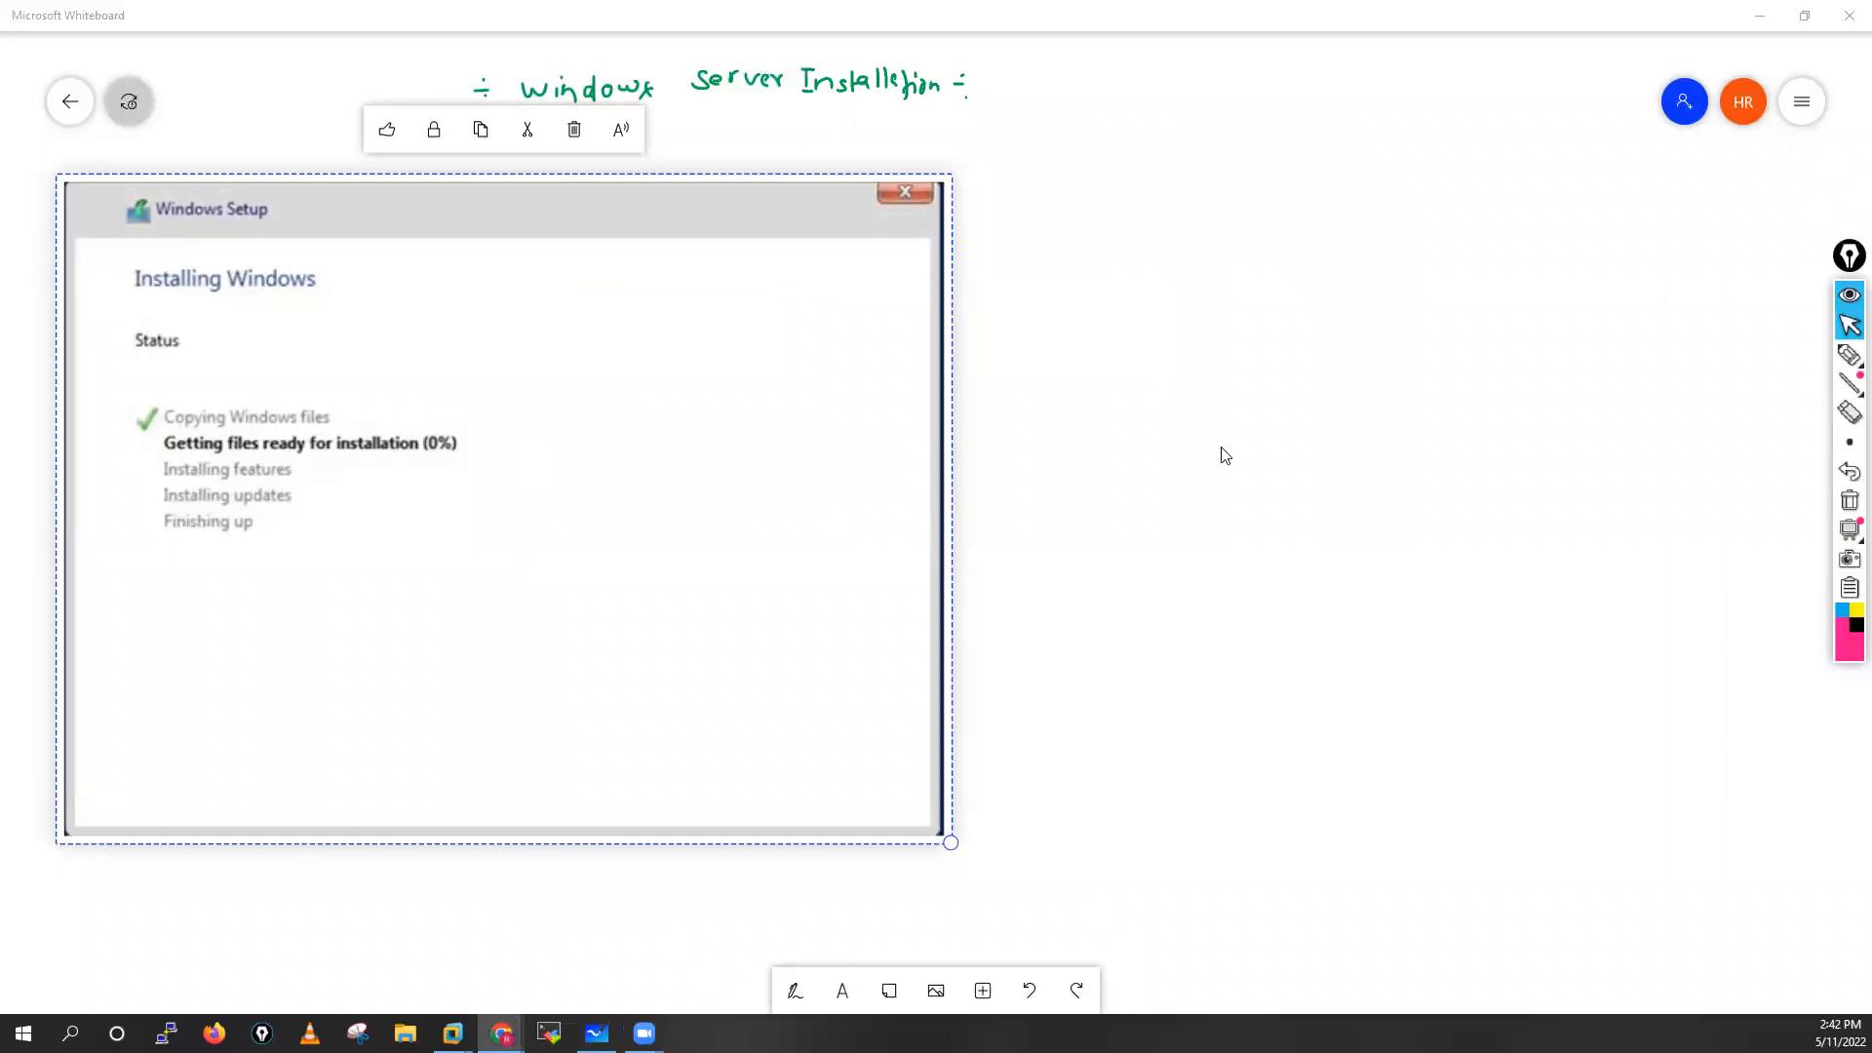
left_click(1222, 449)
key("ctrl+v")
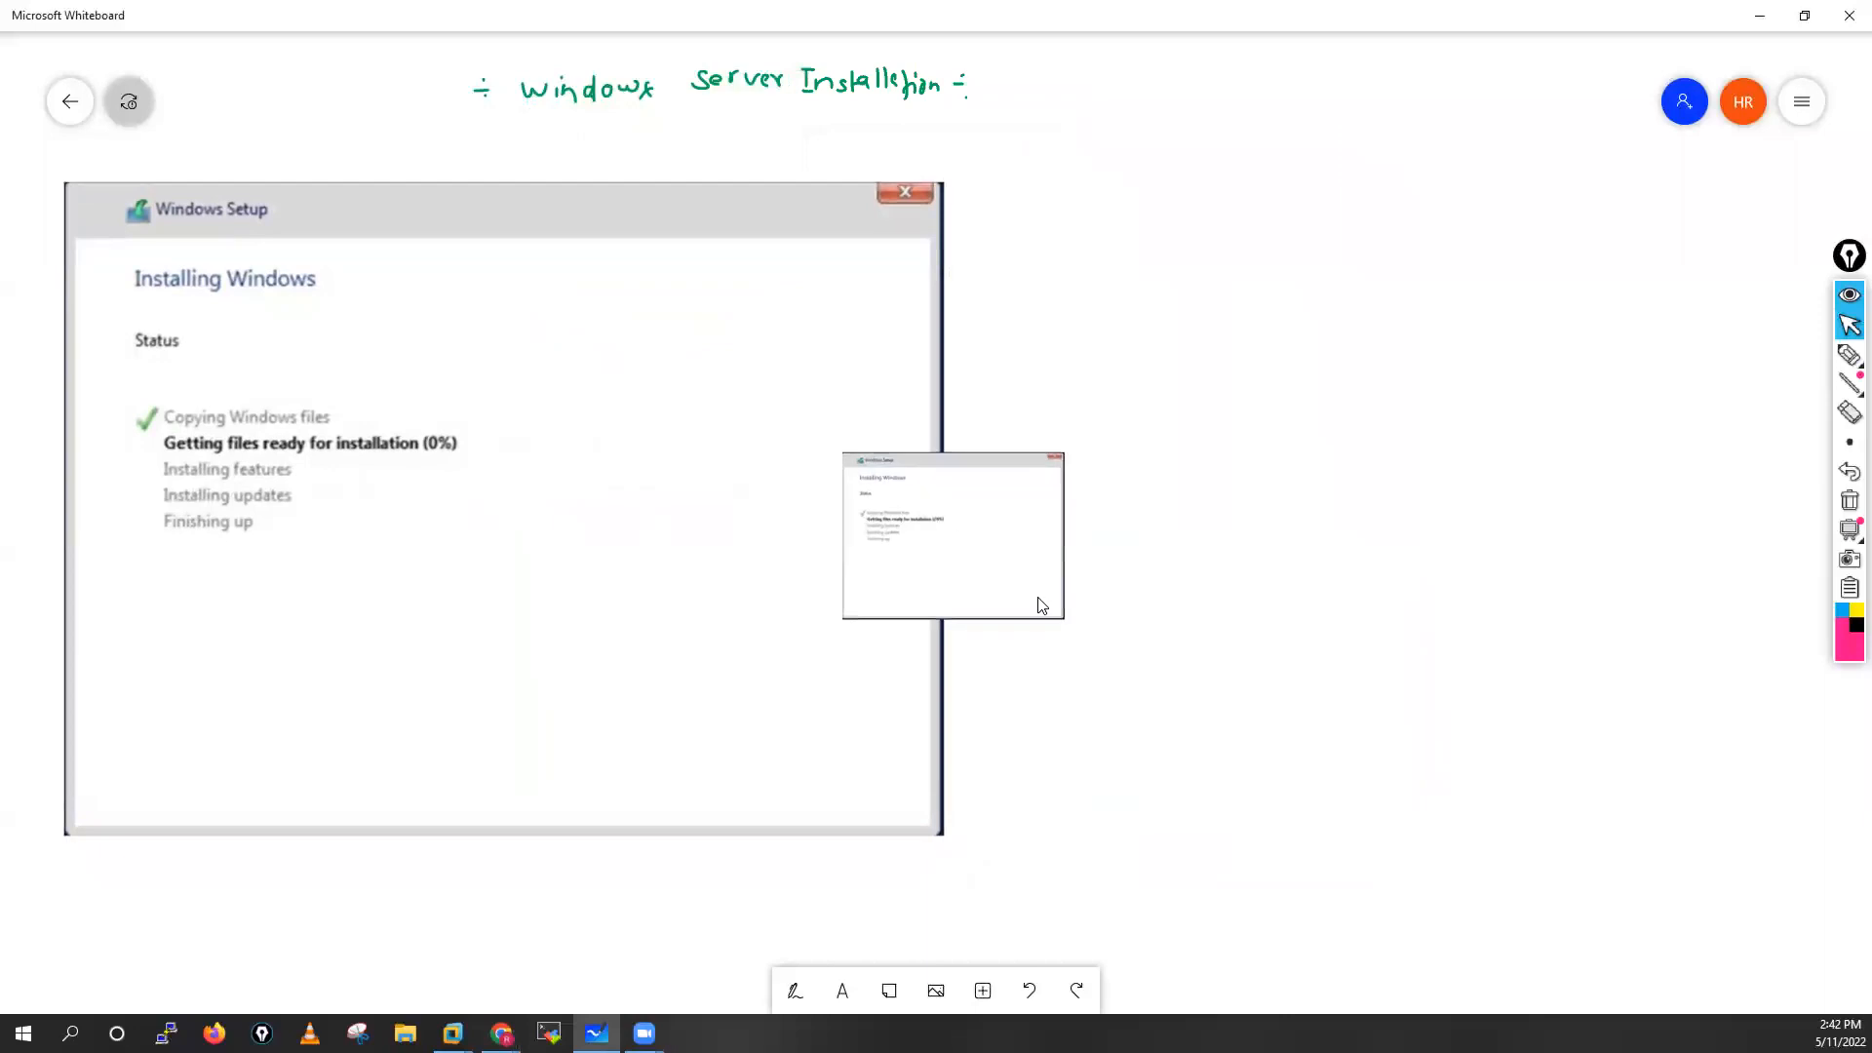
left_click_drag(1063, 597, 1488, 852)
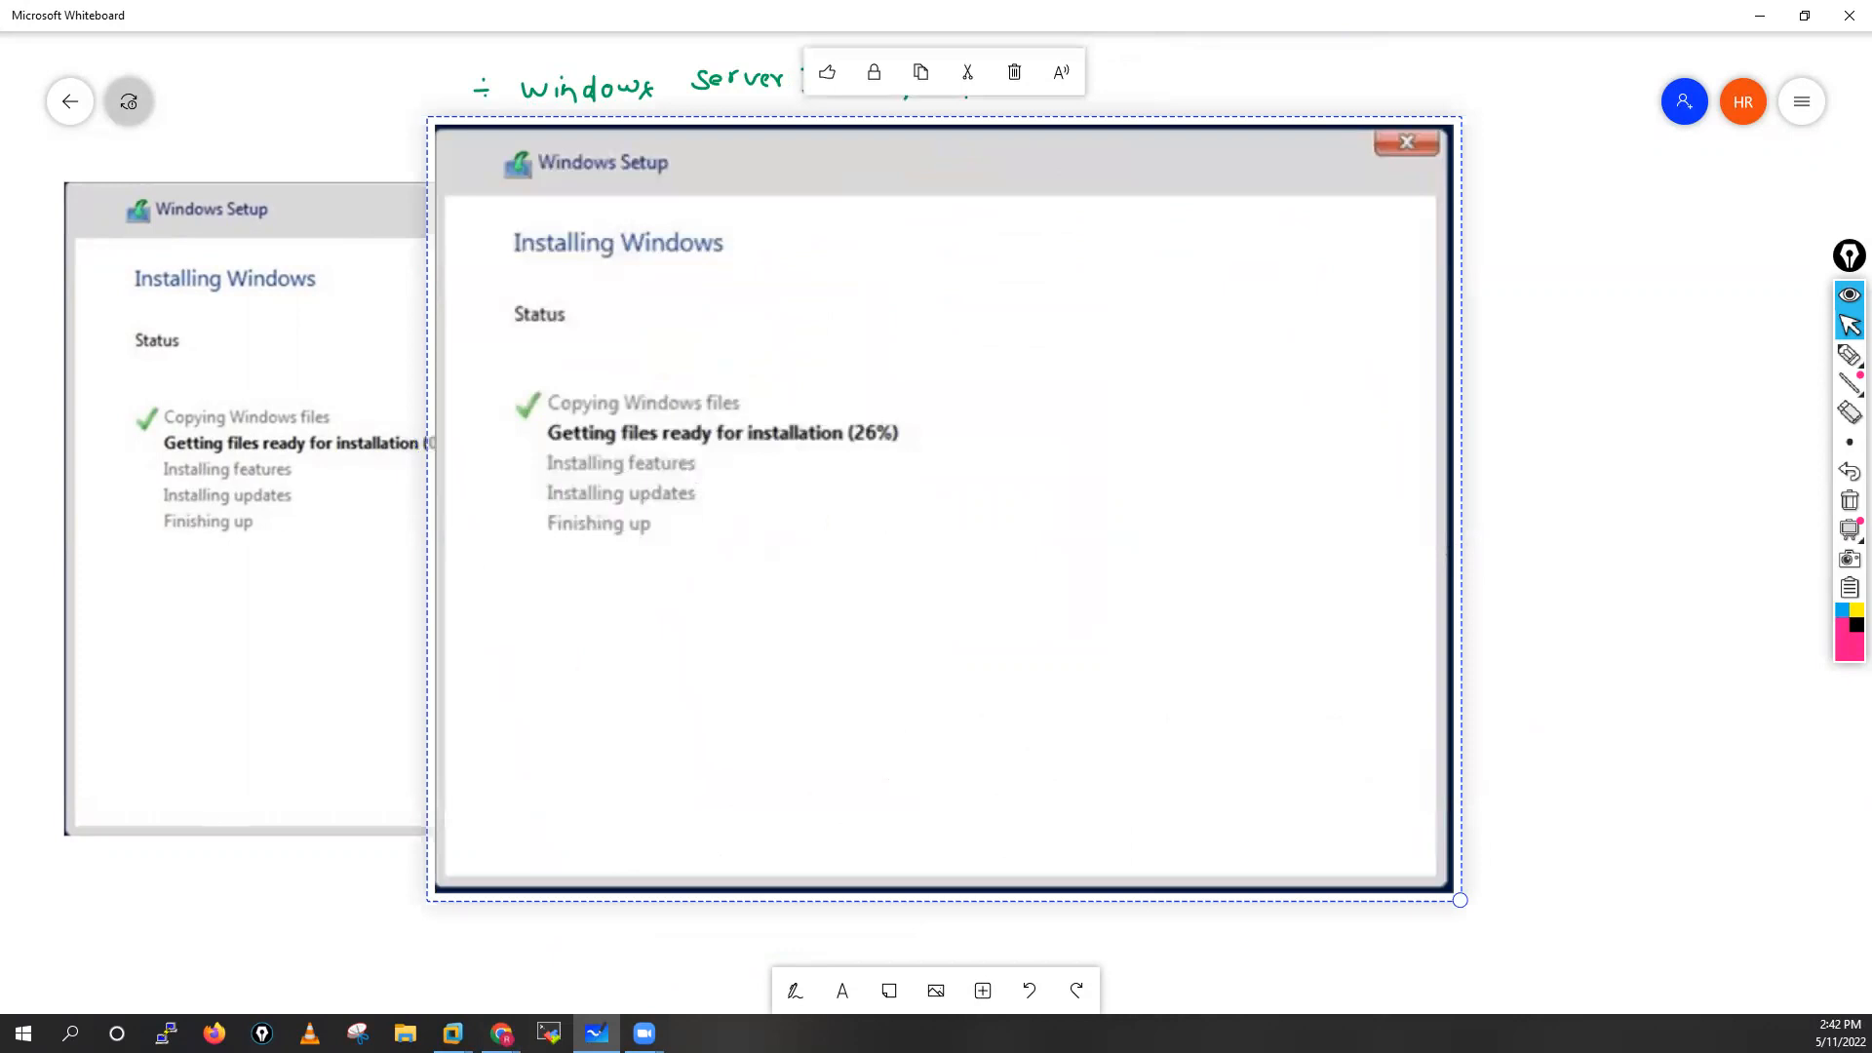
key("ctrl+v")
key("ctrl+v")
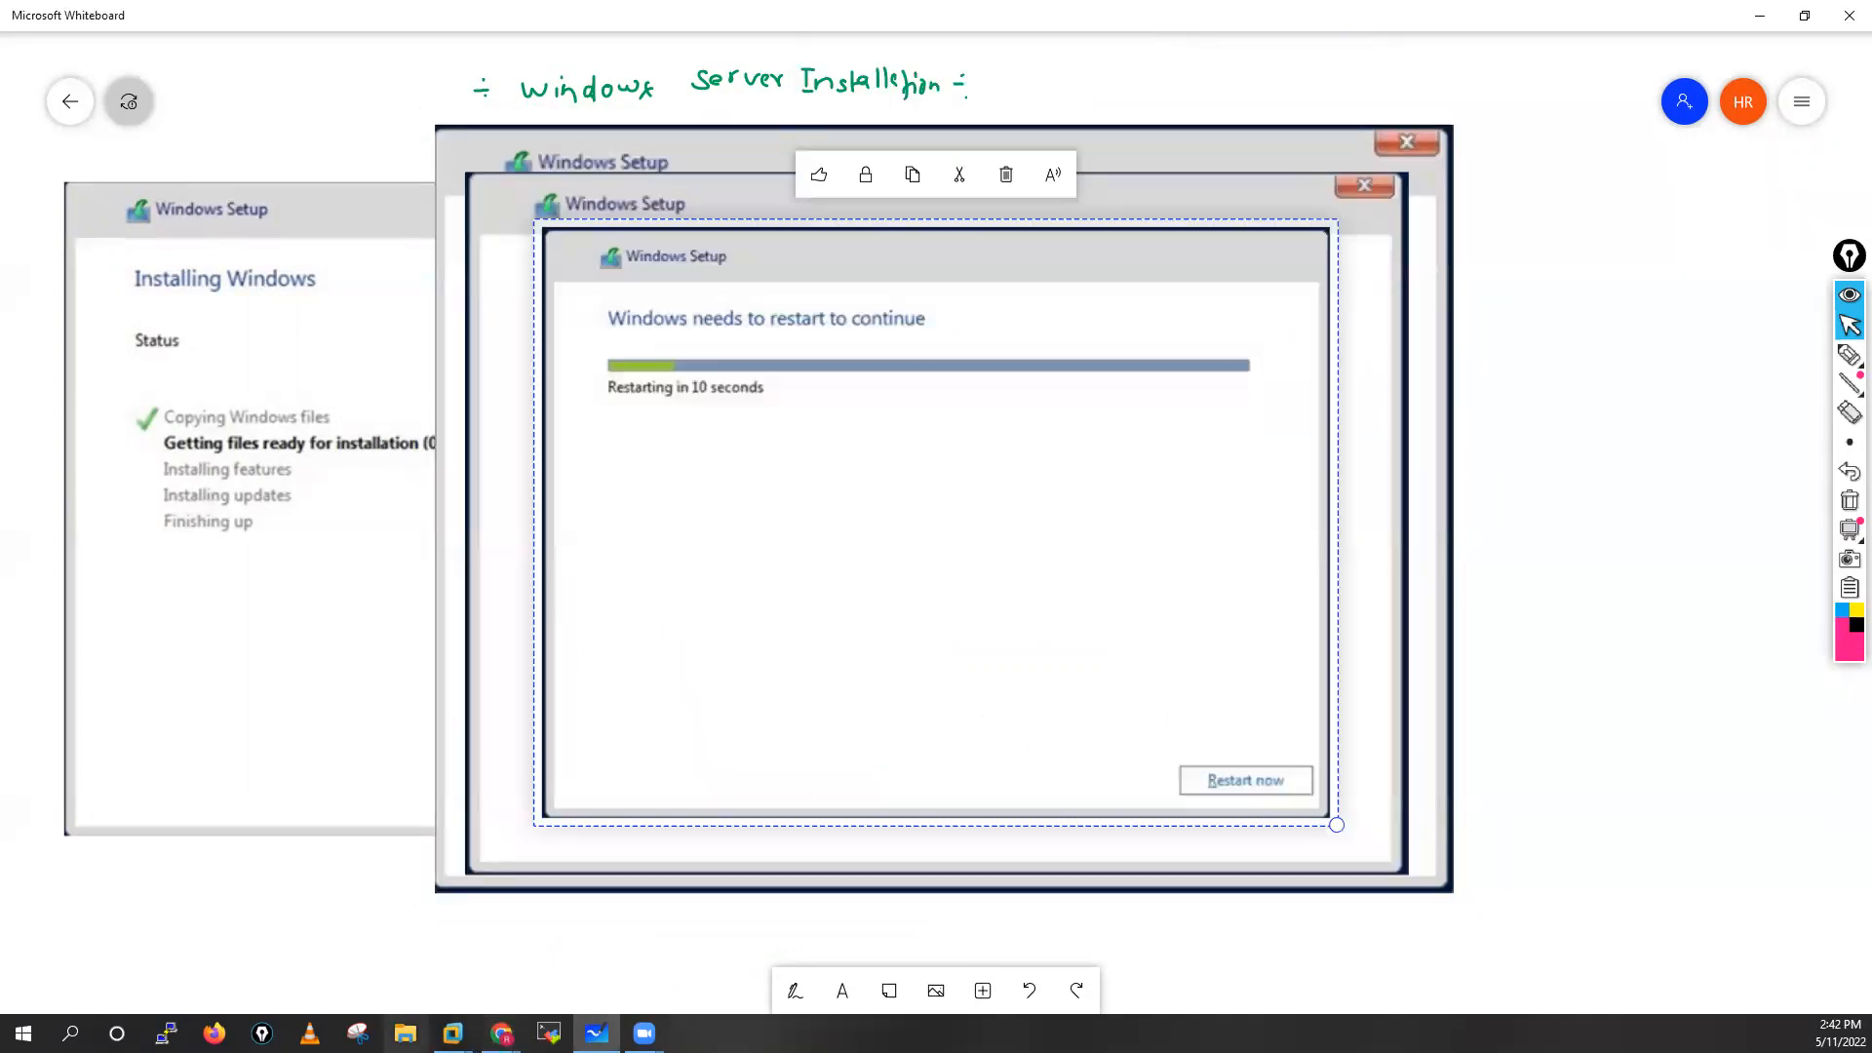
Switch back to the DC-AD-01 virtual machine in VMware Workstation and direct input to it
mouse_move(453, 1032)
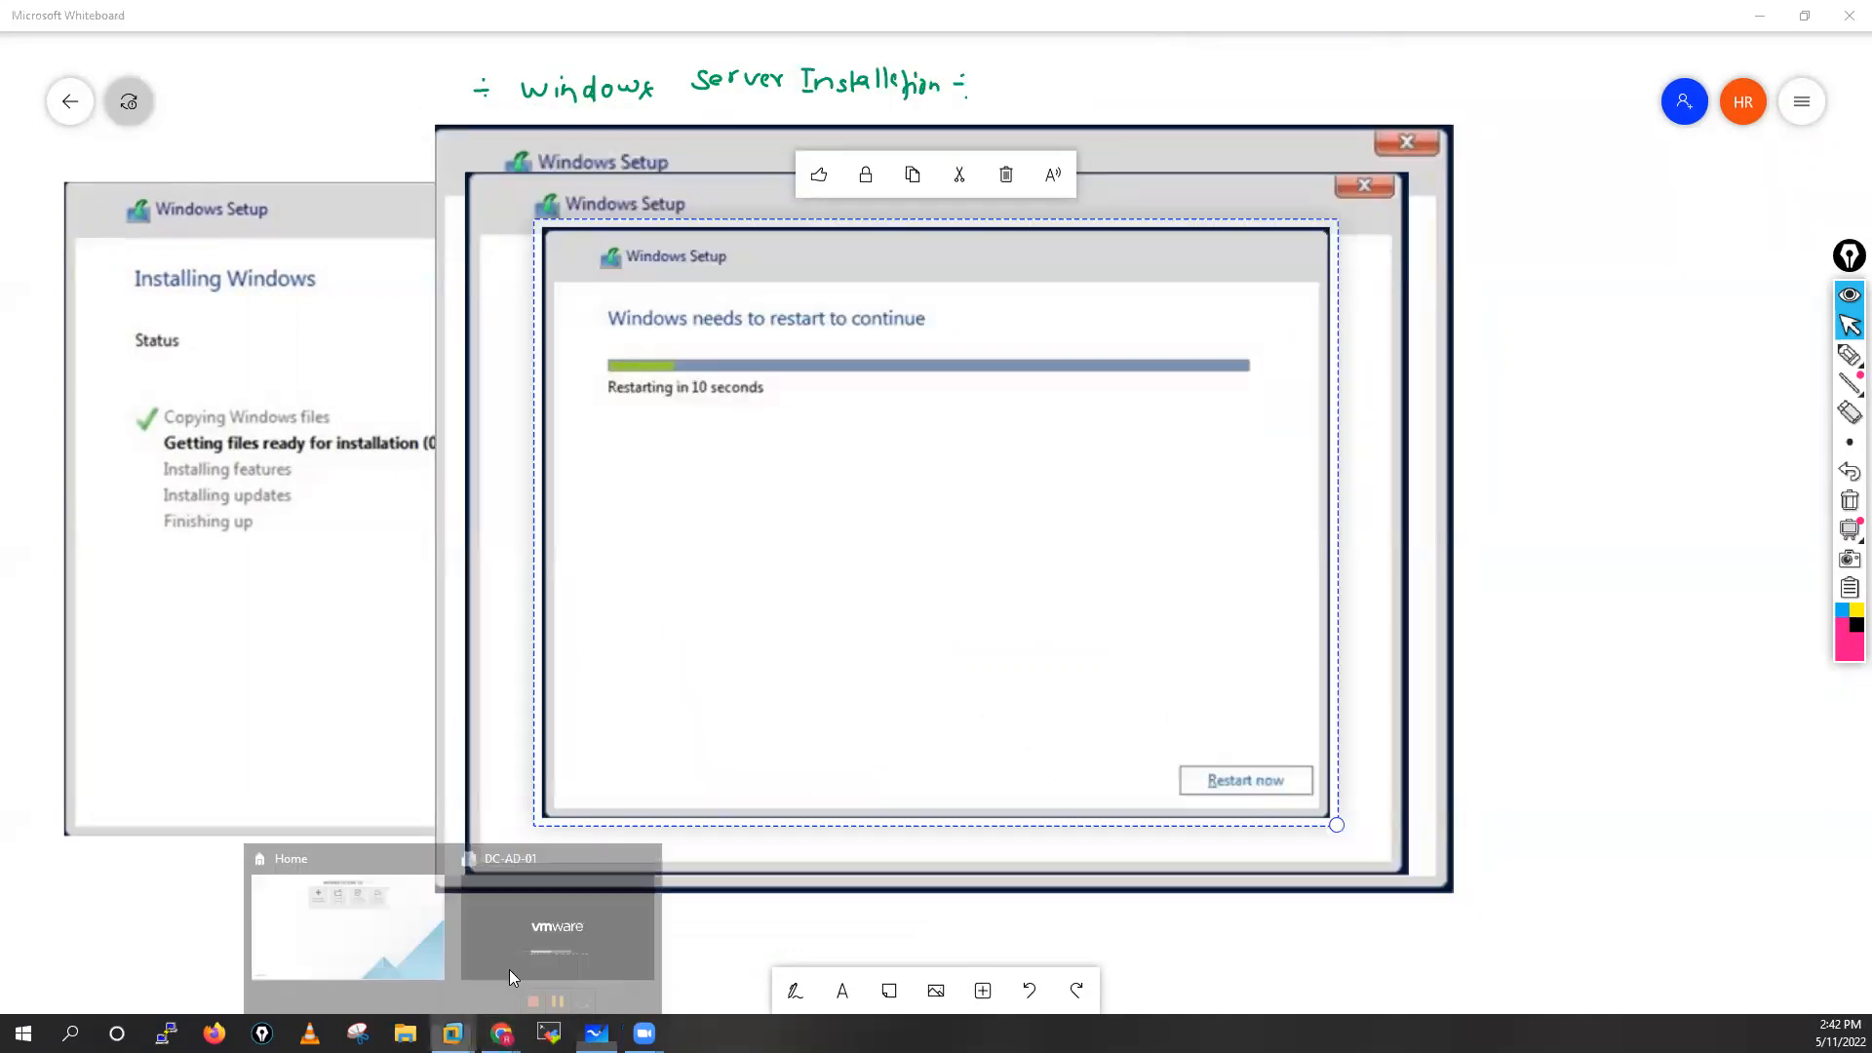
left_click(511, 978)
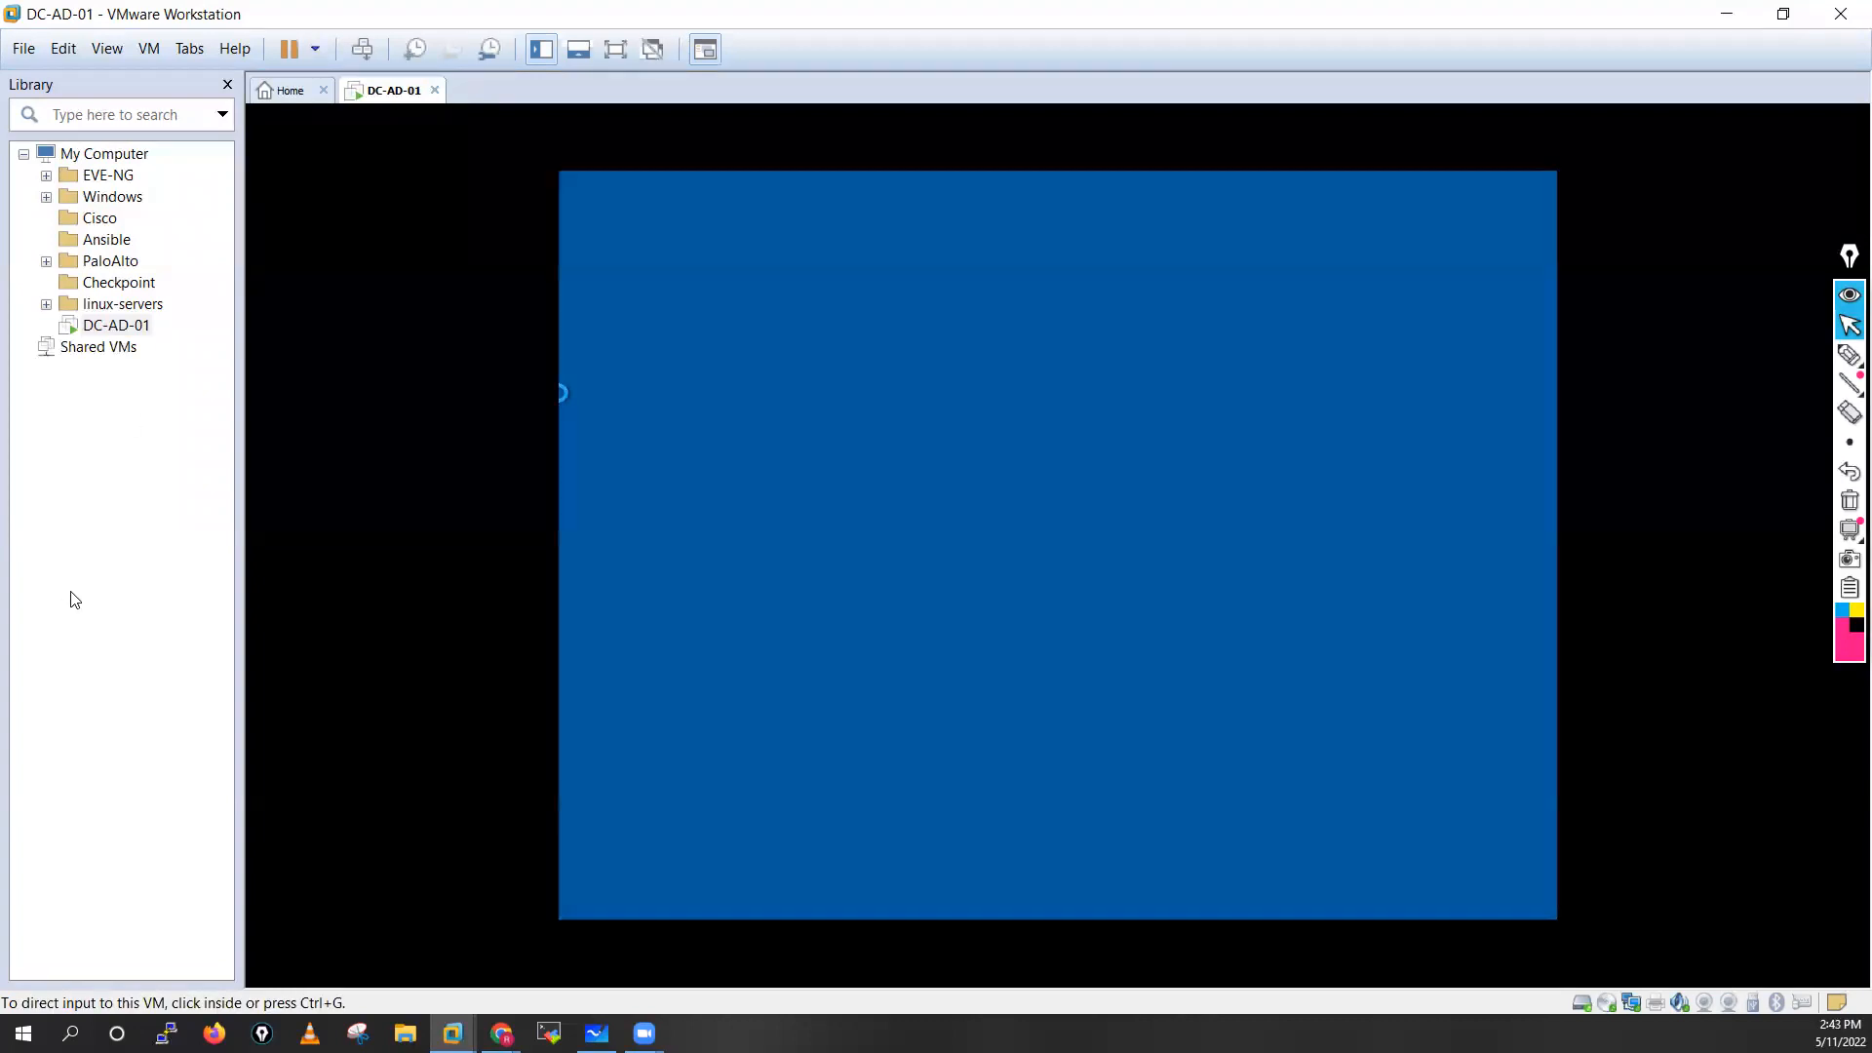
left_click(964, 566)
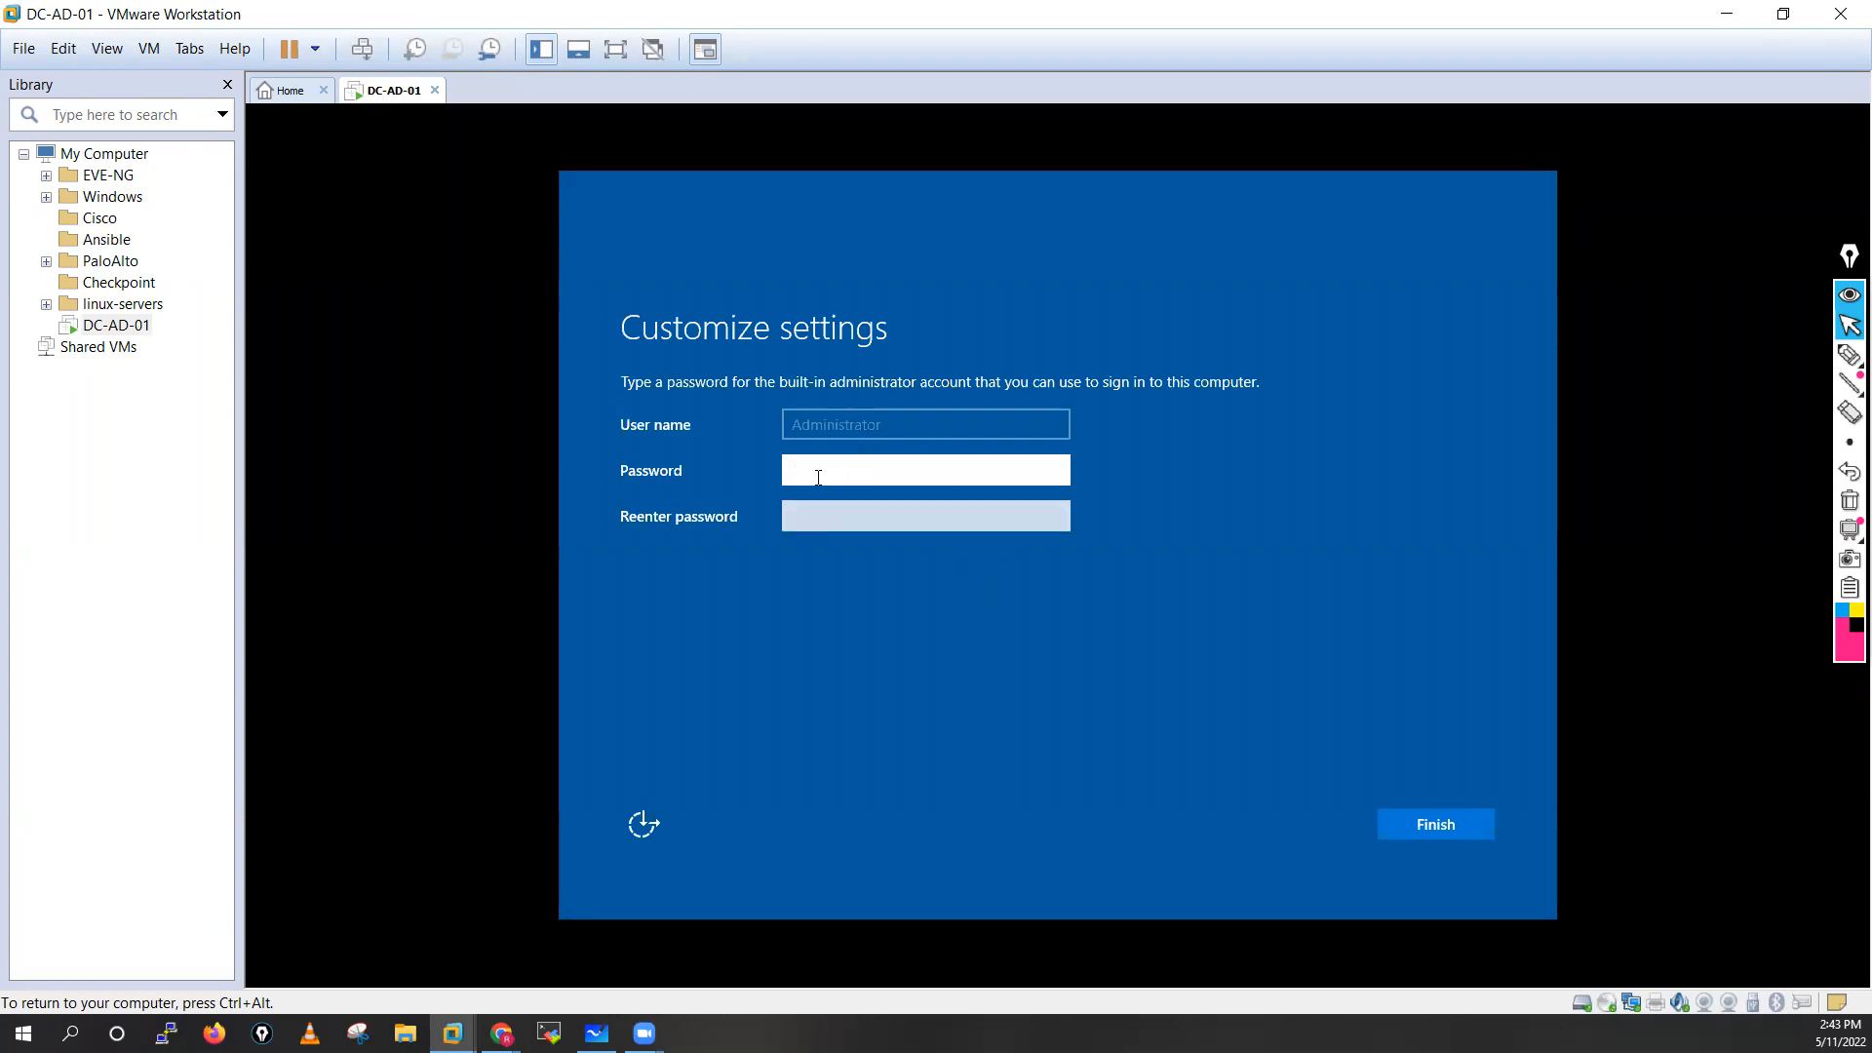
Enter and re-enter the password for the built-in Administrator account, and finish customizing the settings
type("***********")
left_click(807, 526)
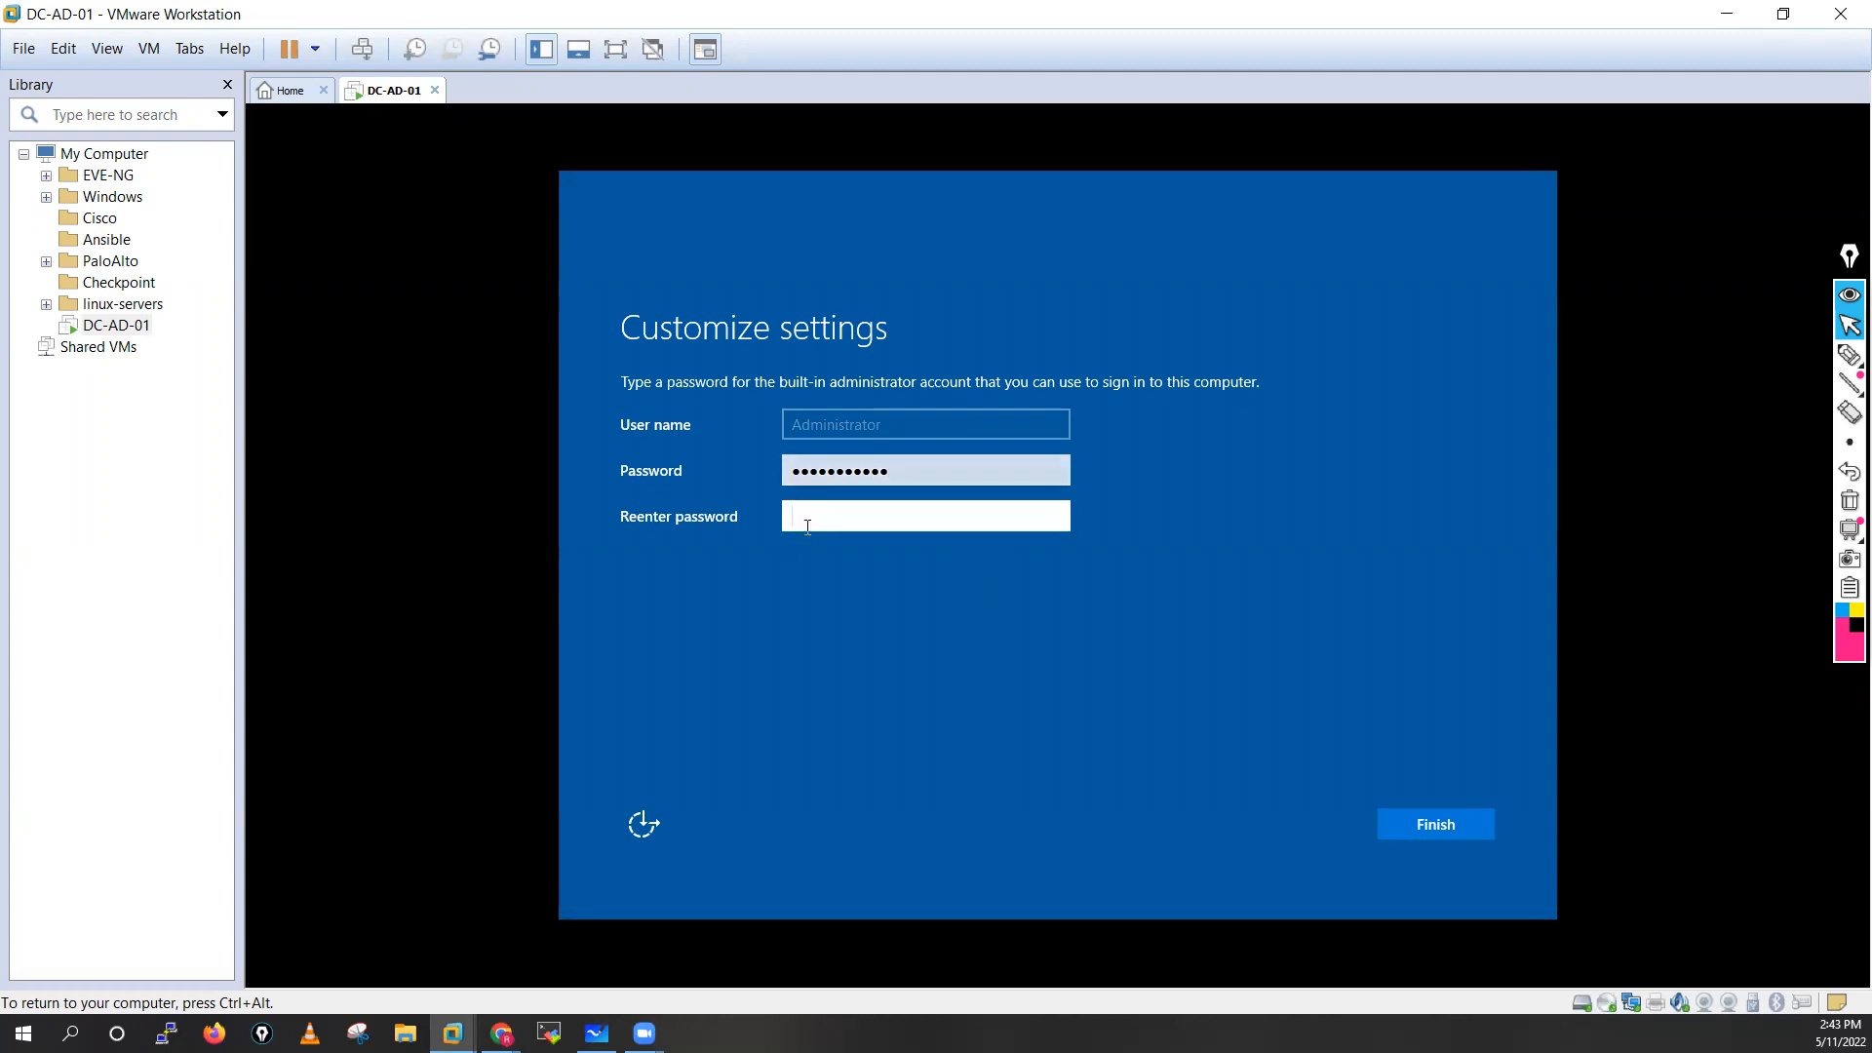
type("***********")
left_click(1454, 822)
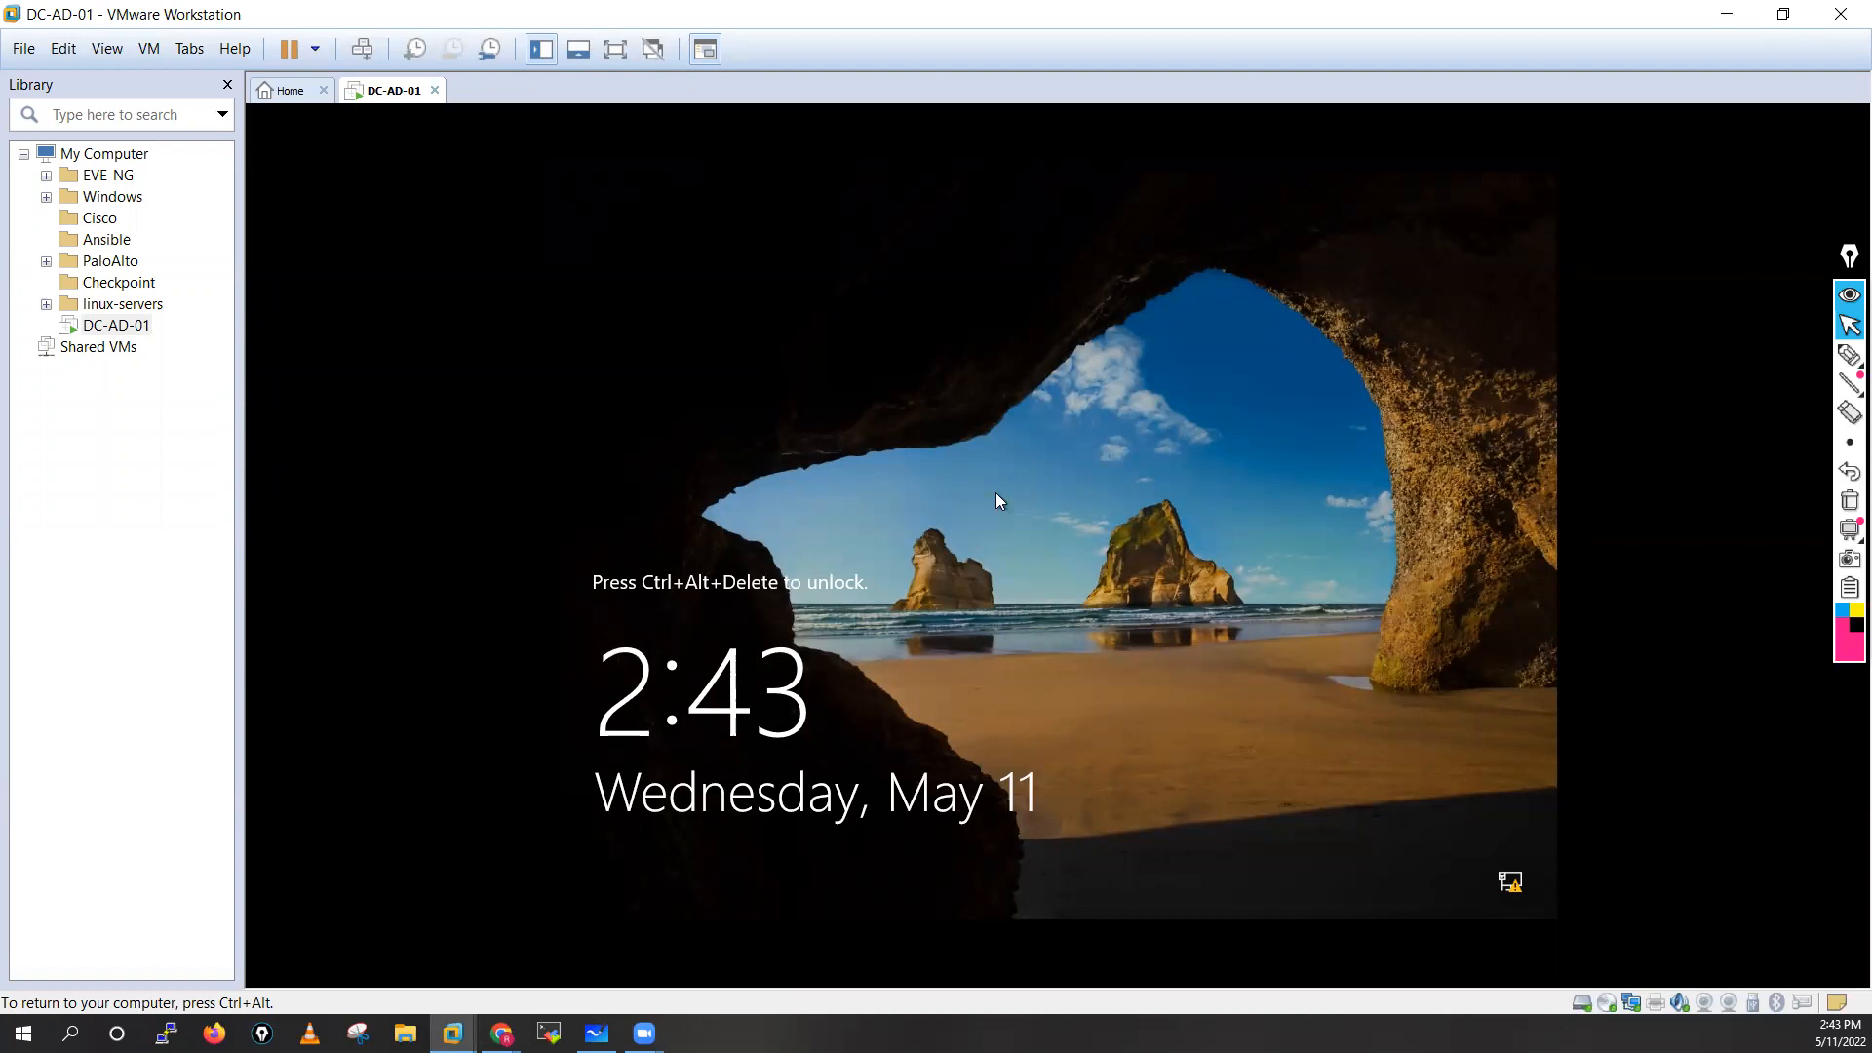
Unlock the server's lock screen, try to sign in as Administrator with the account password, and dismiss the message
key("ctrl+alt+Insert")
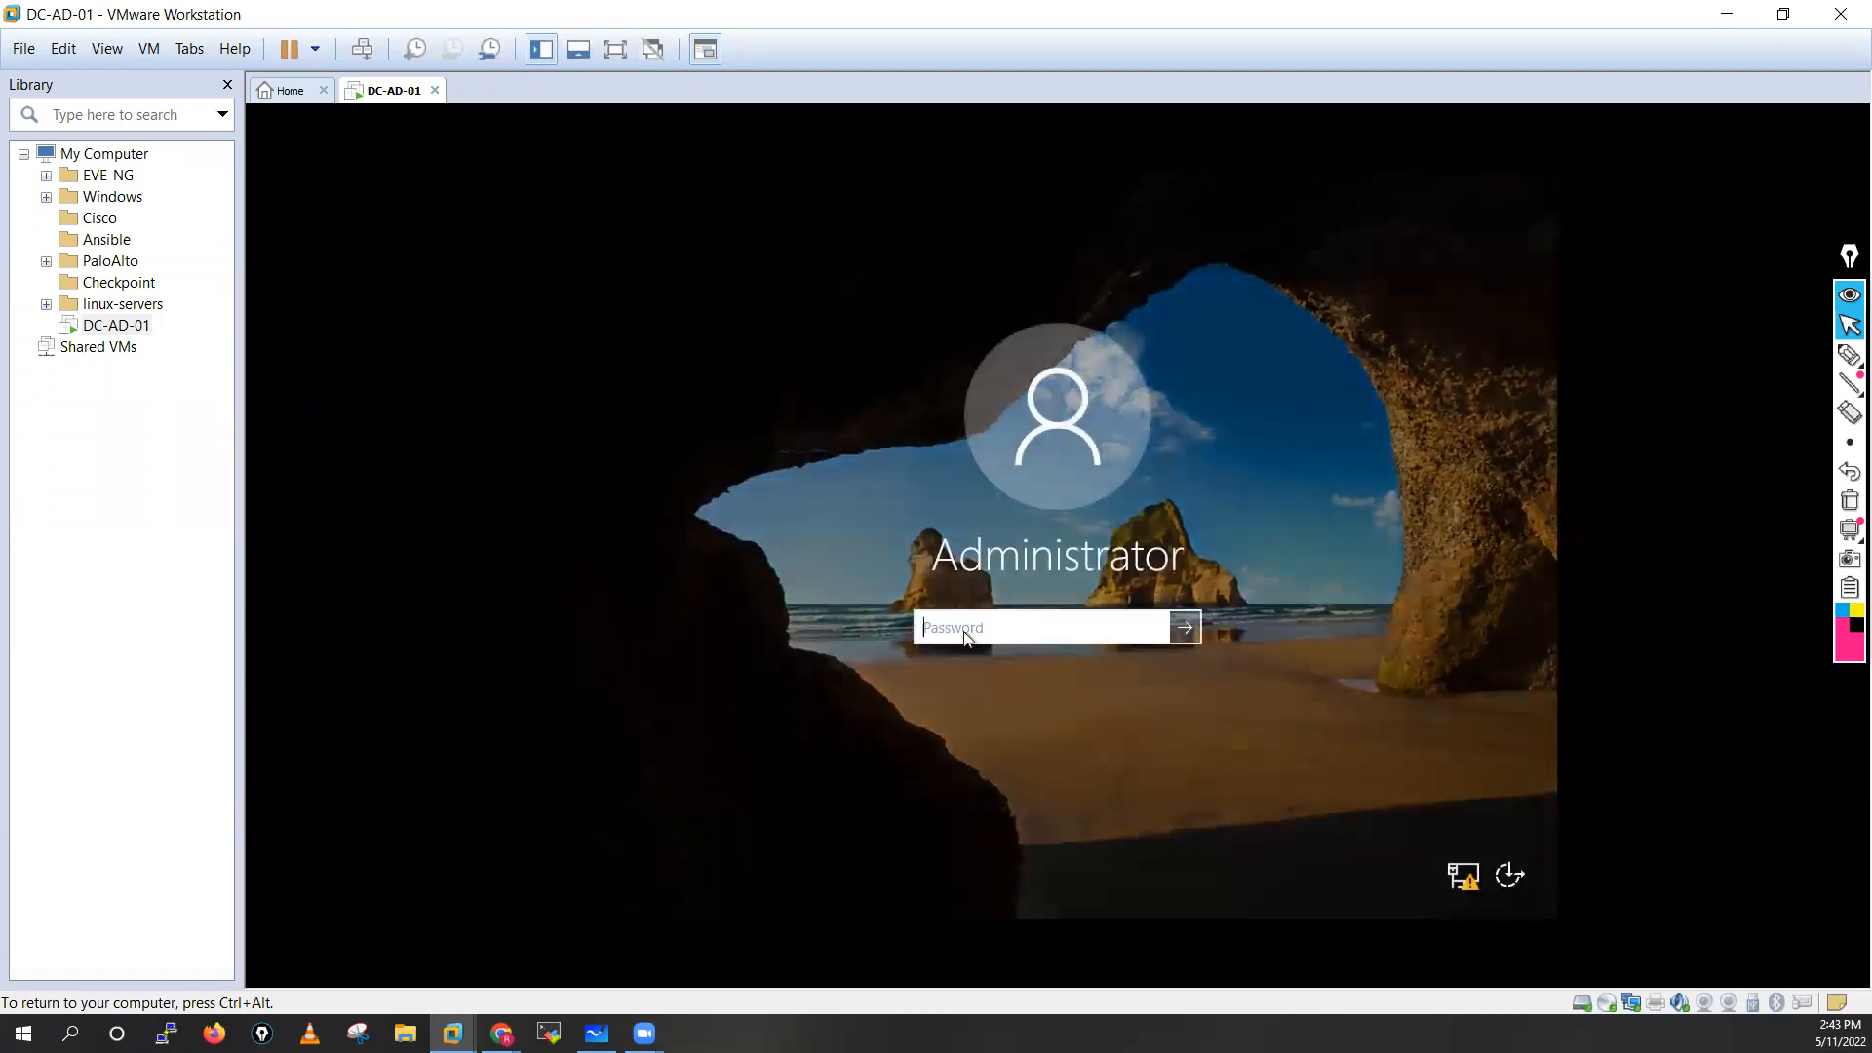
type("***********")
key("Return")
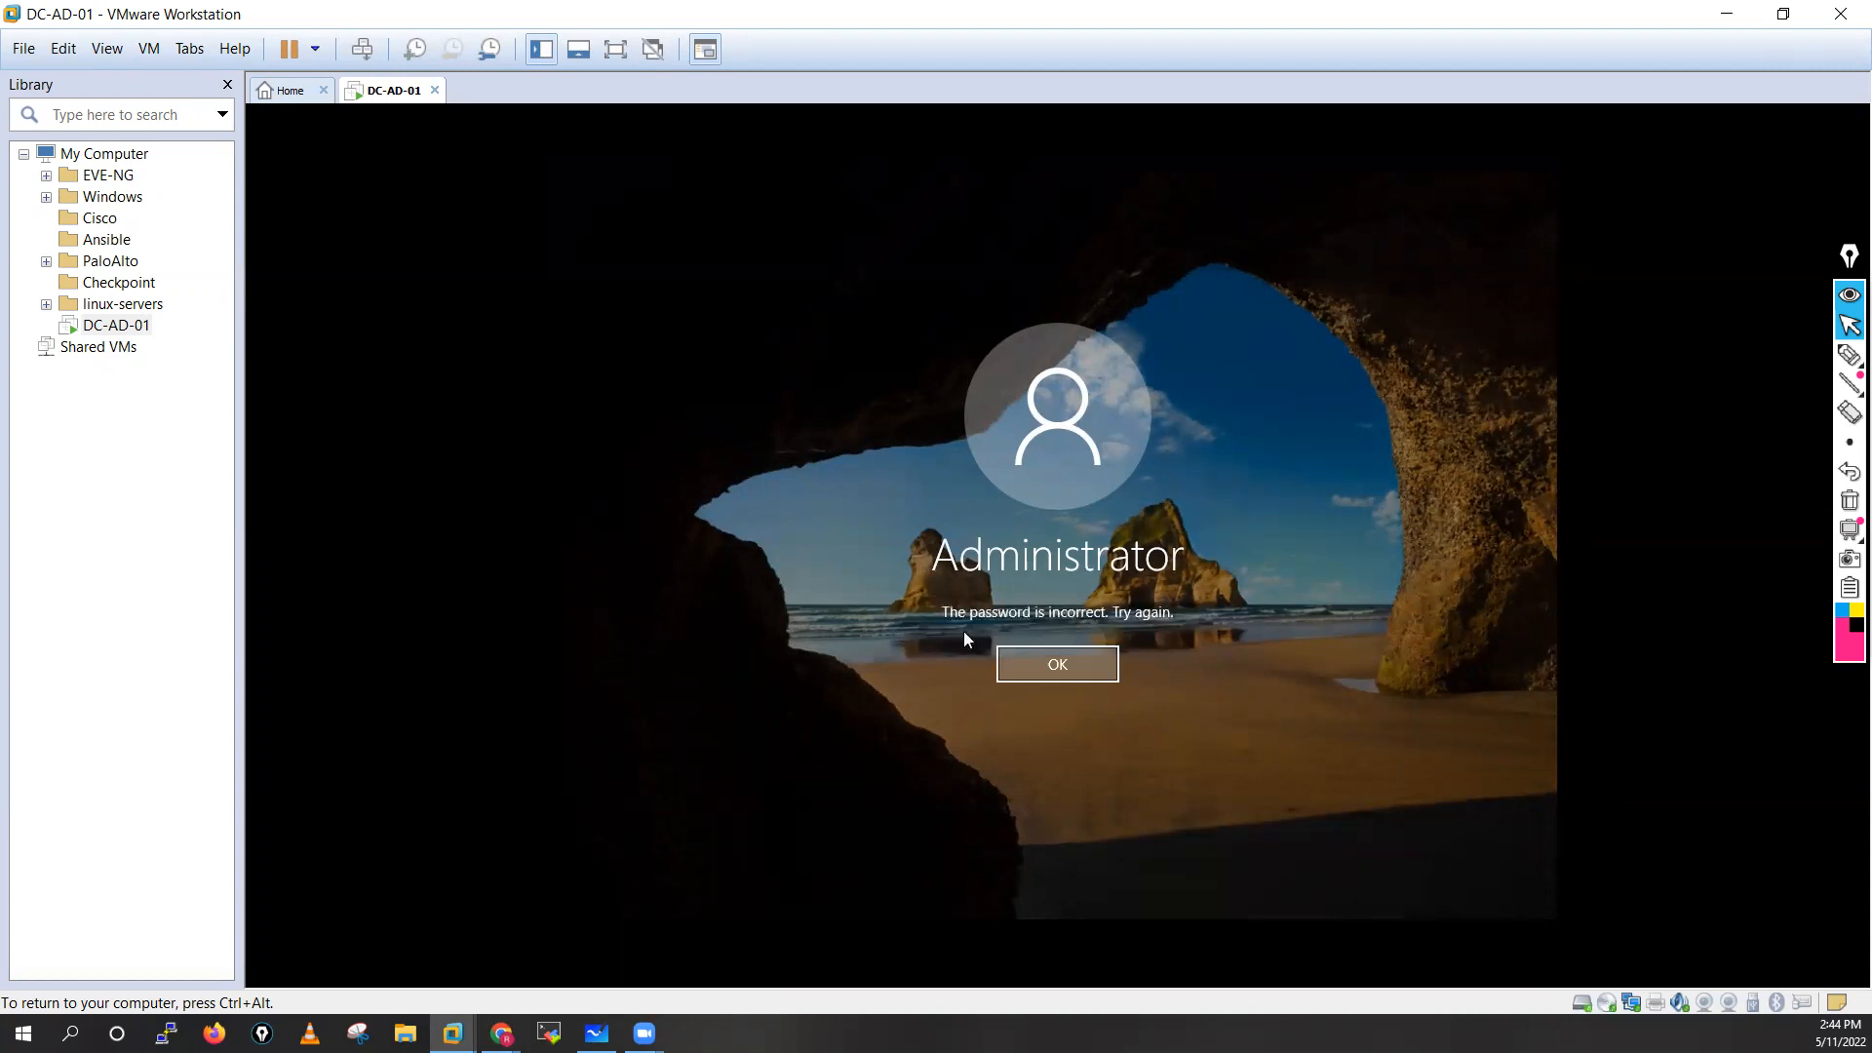
left_click(1026, 665)
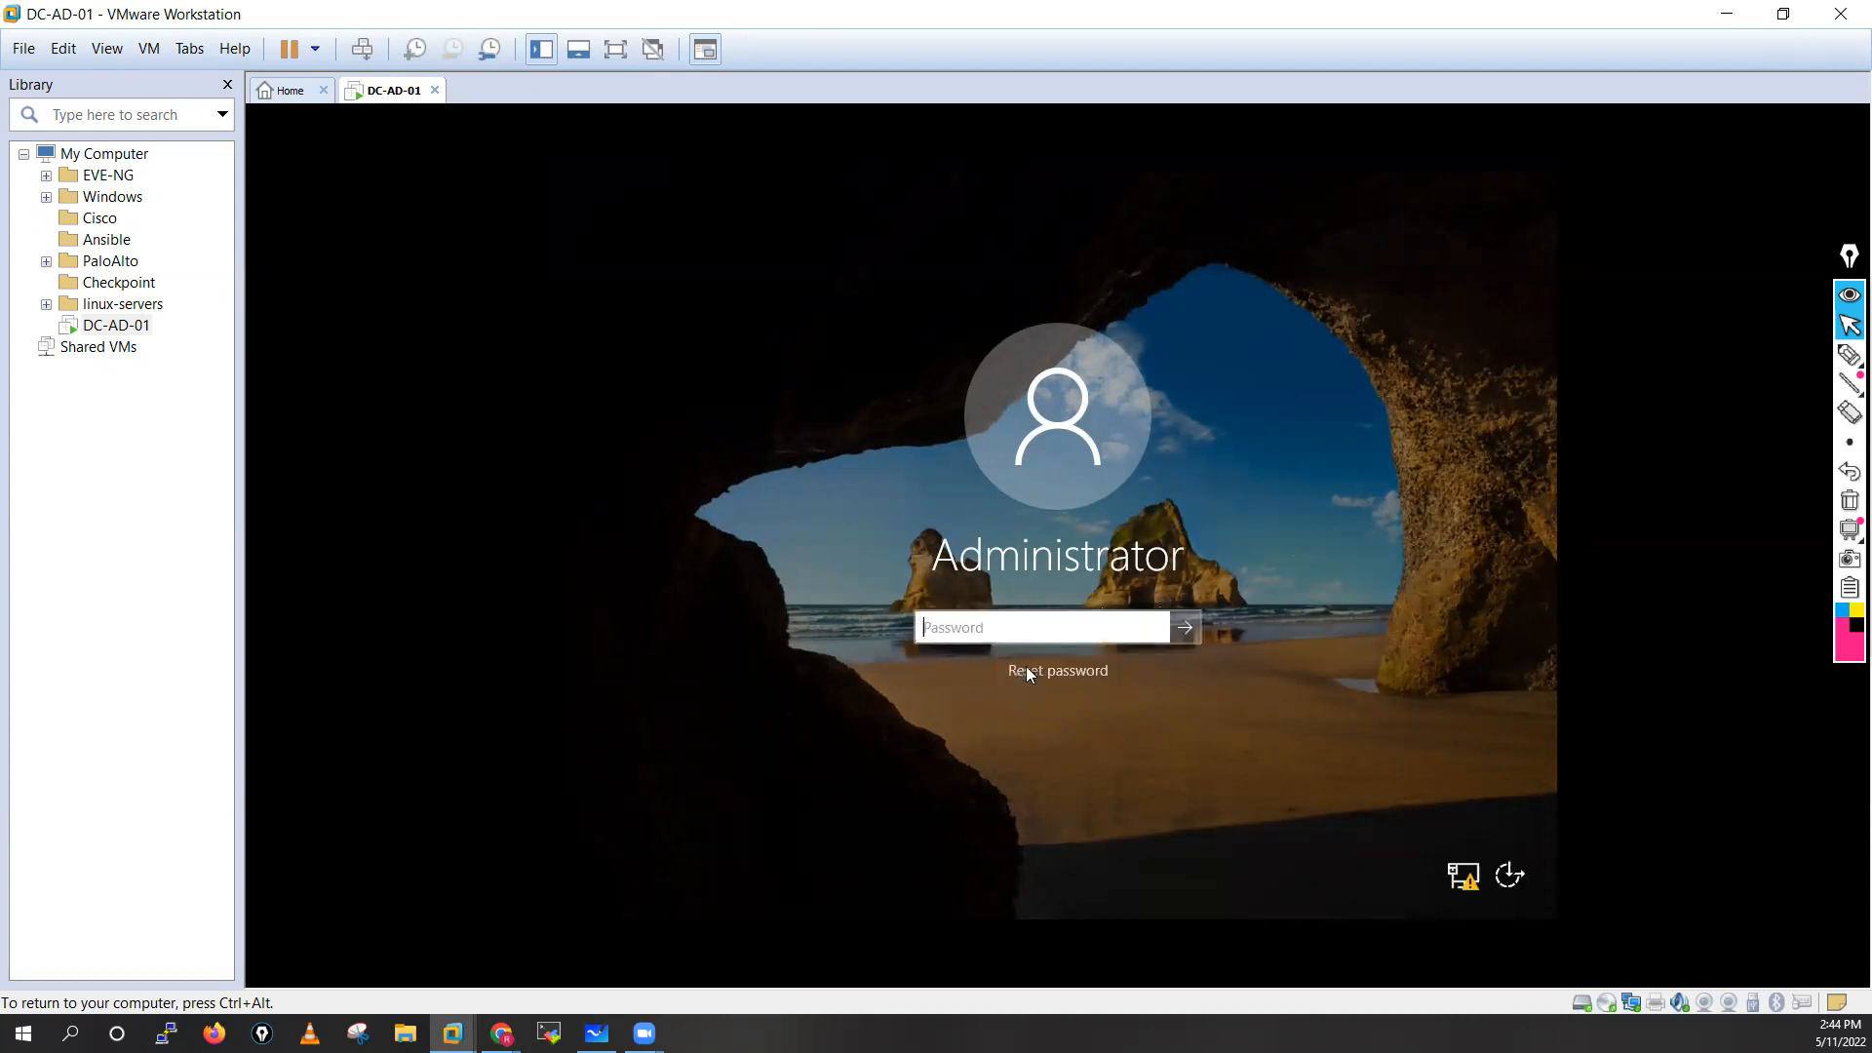
Enter the Administrator account password again and sign in to the server
type("******")
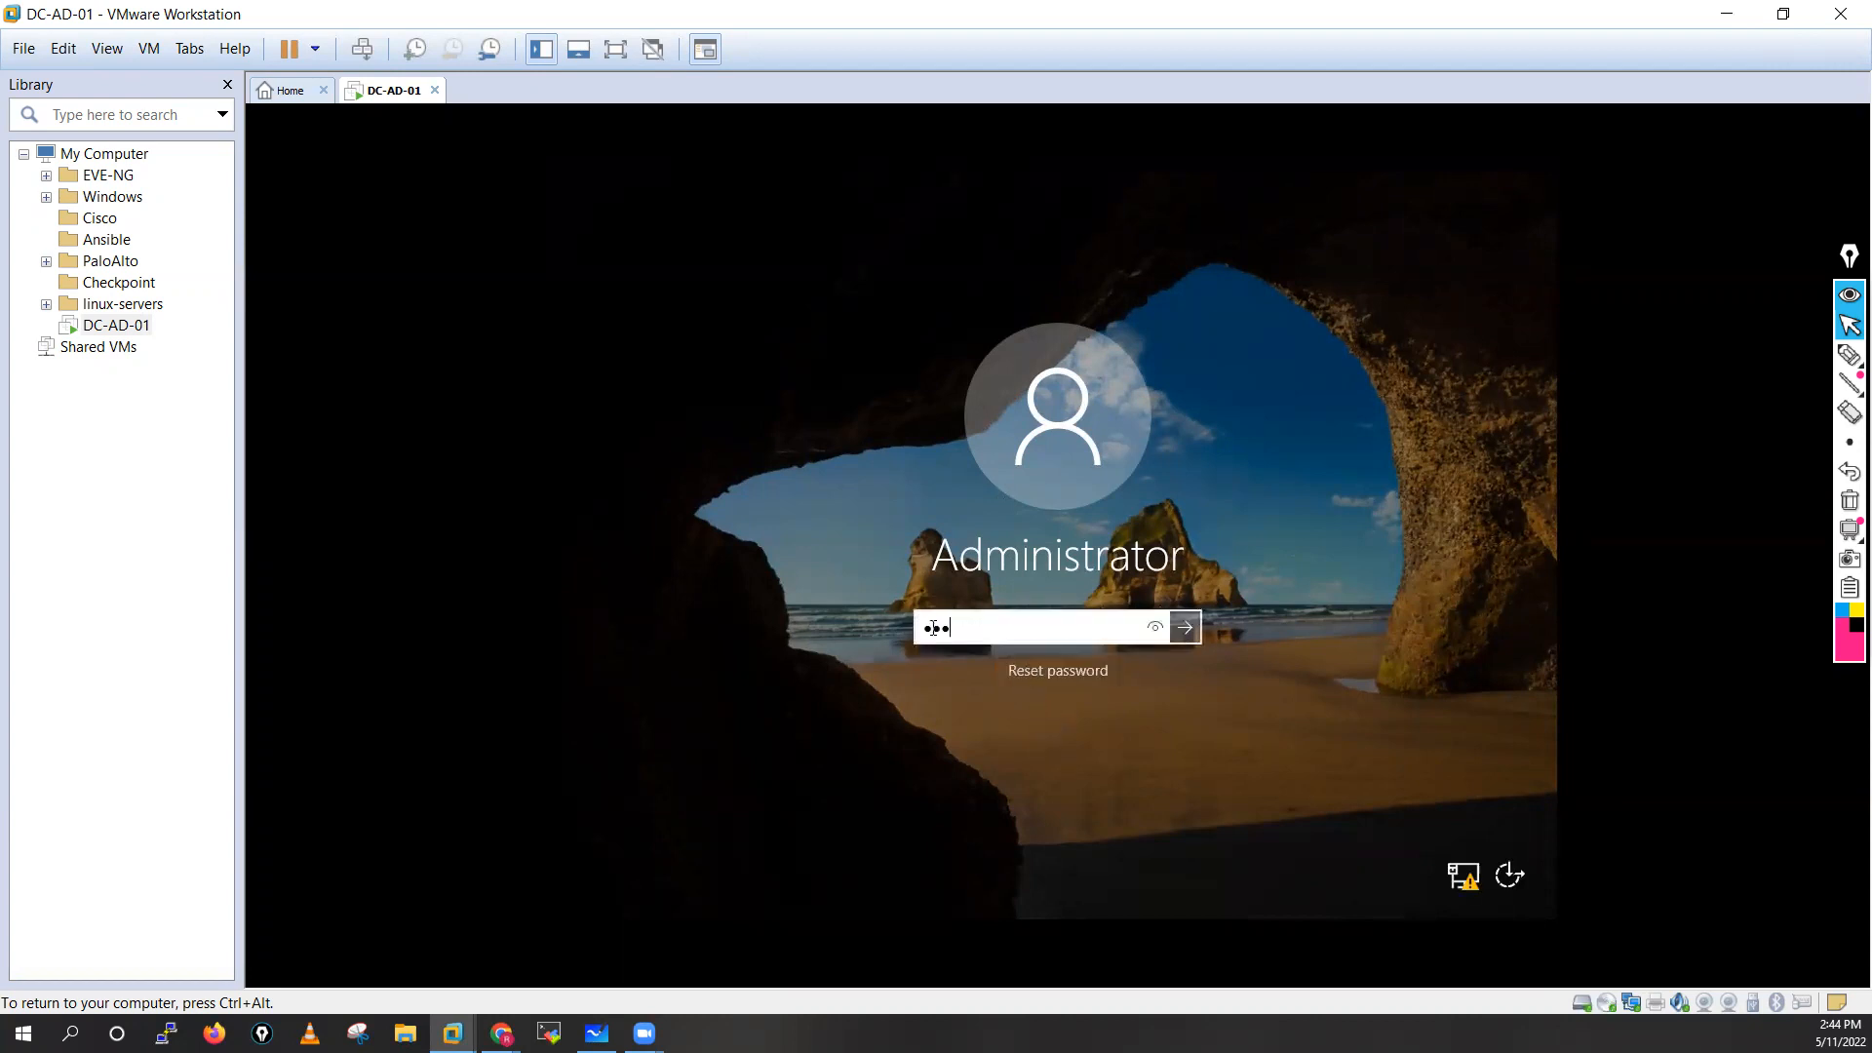
type("*****")
left_click(1186, 628)
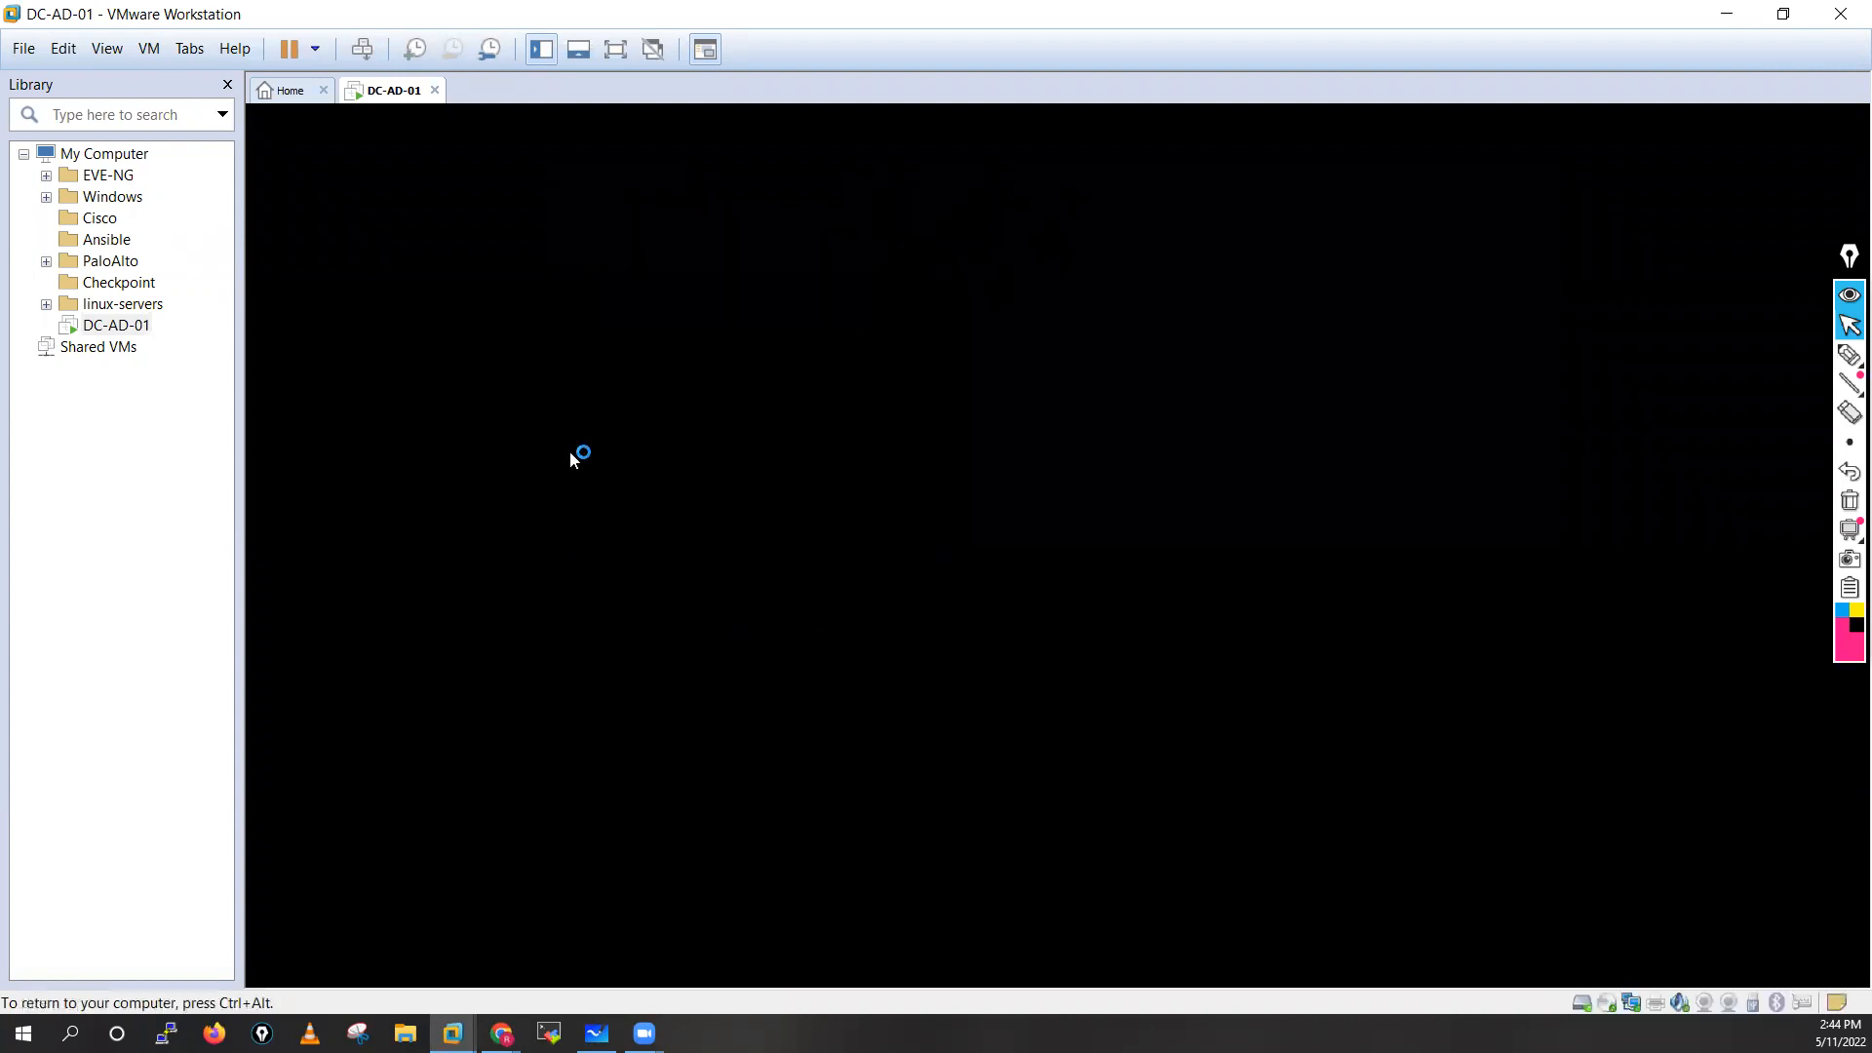
left_click(78, 537)
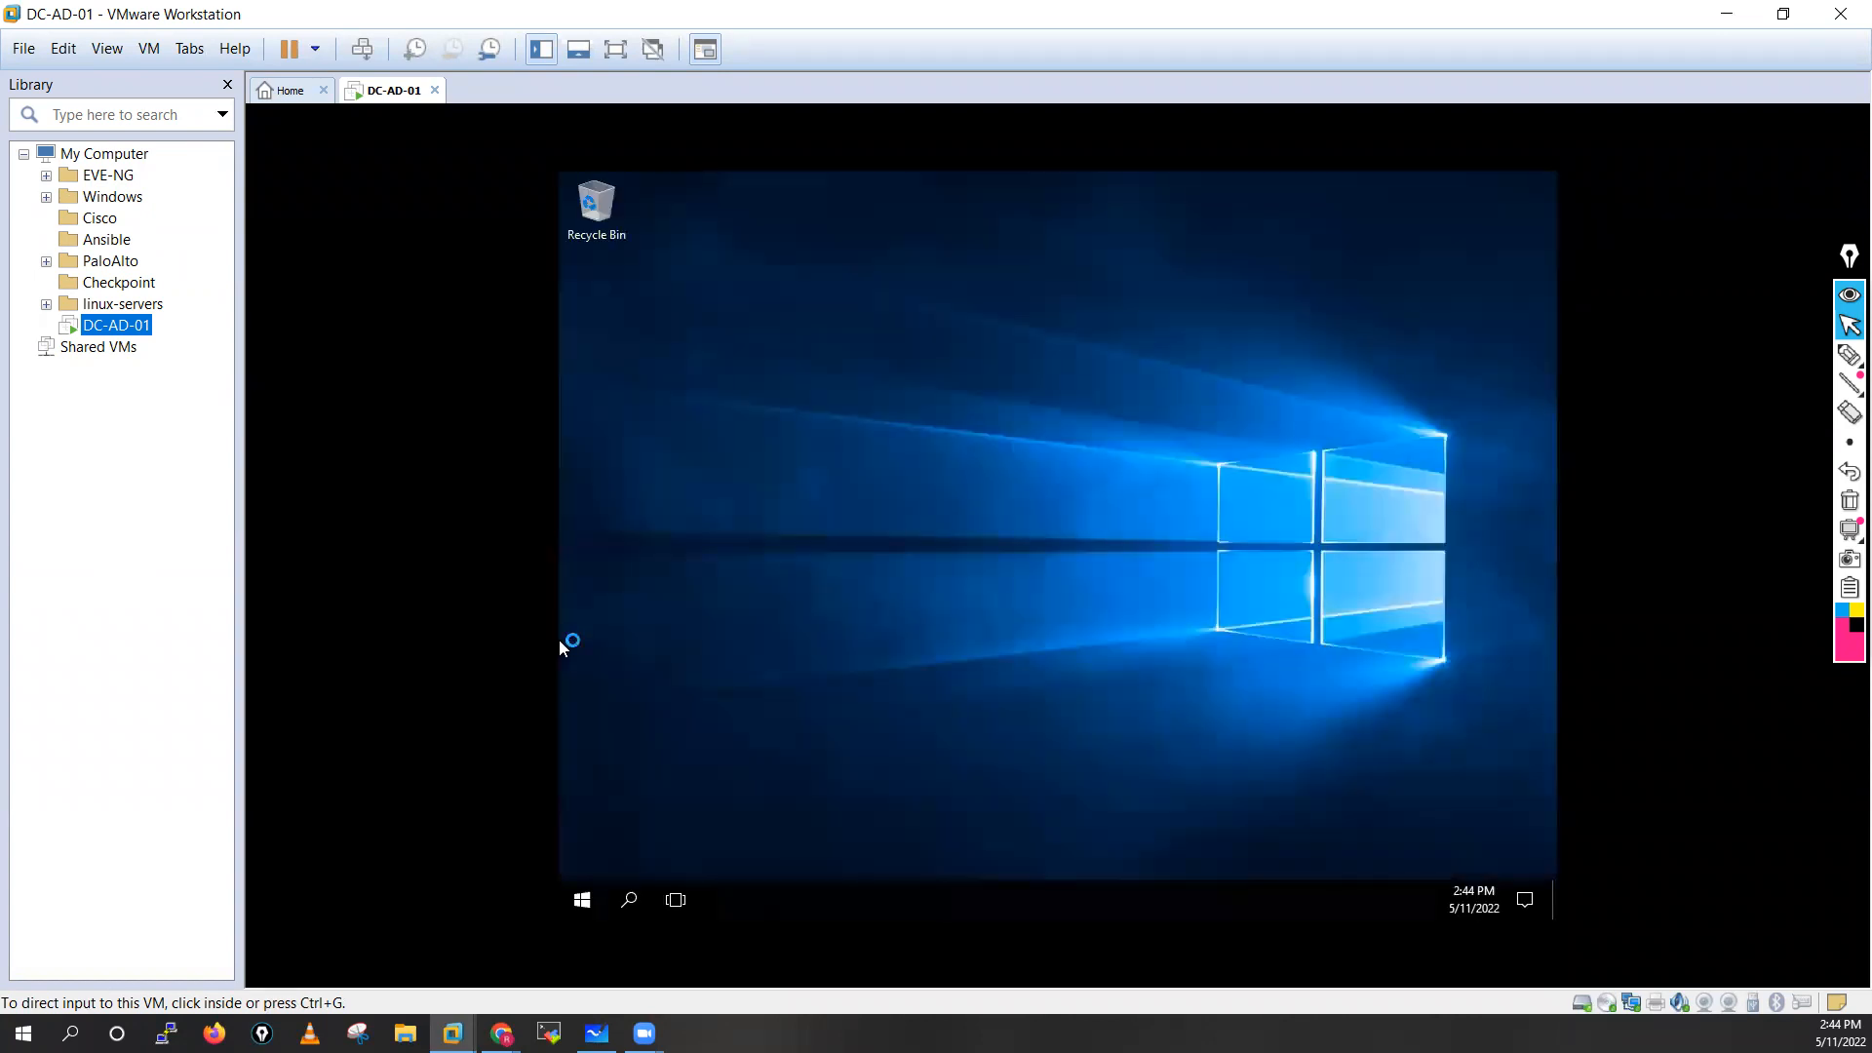
left_click(561, 648)
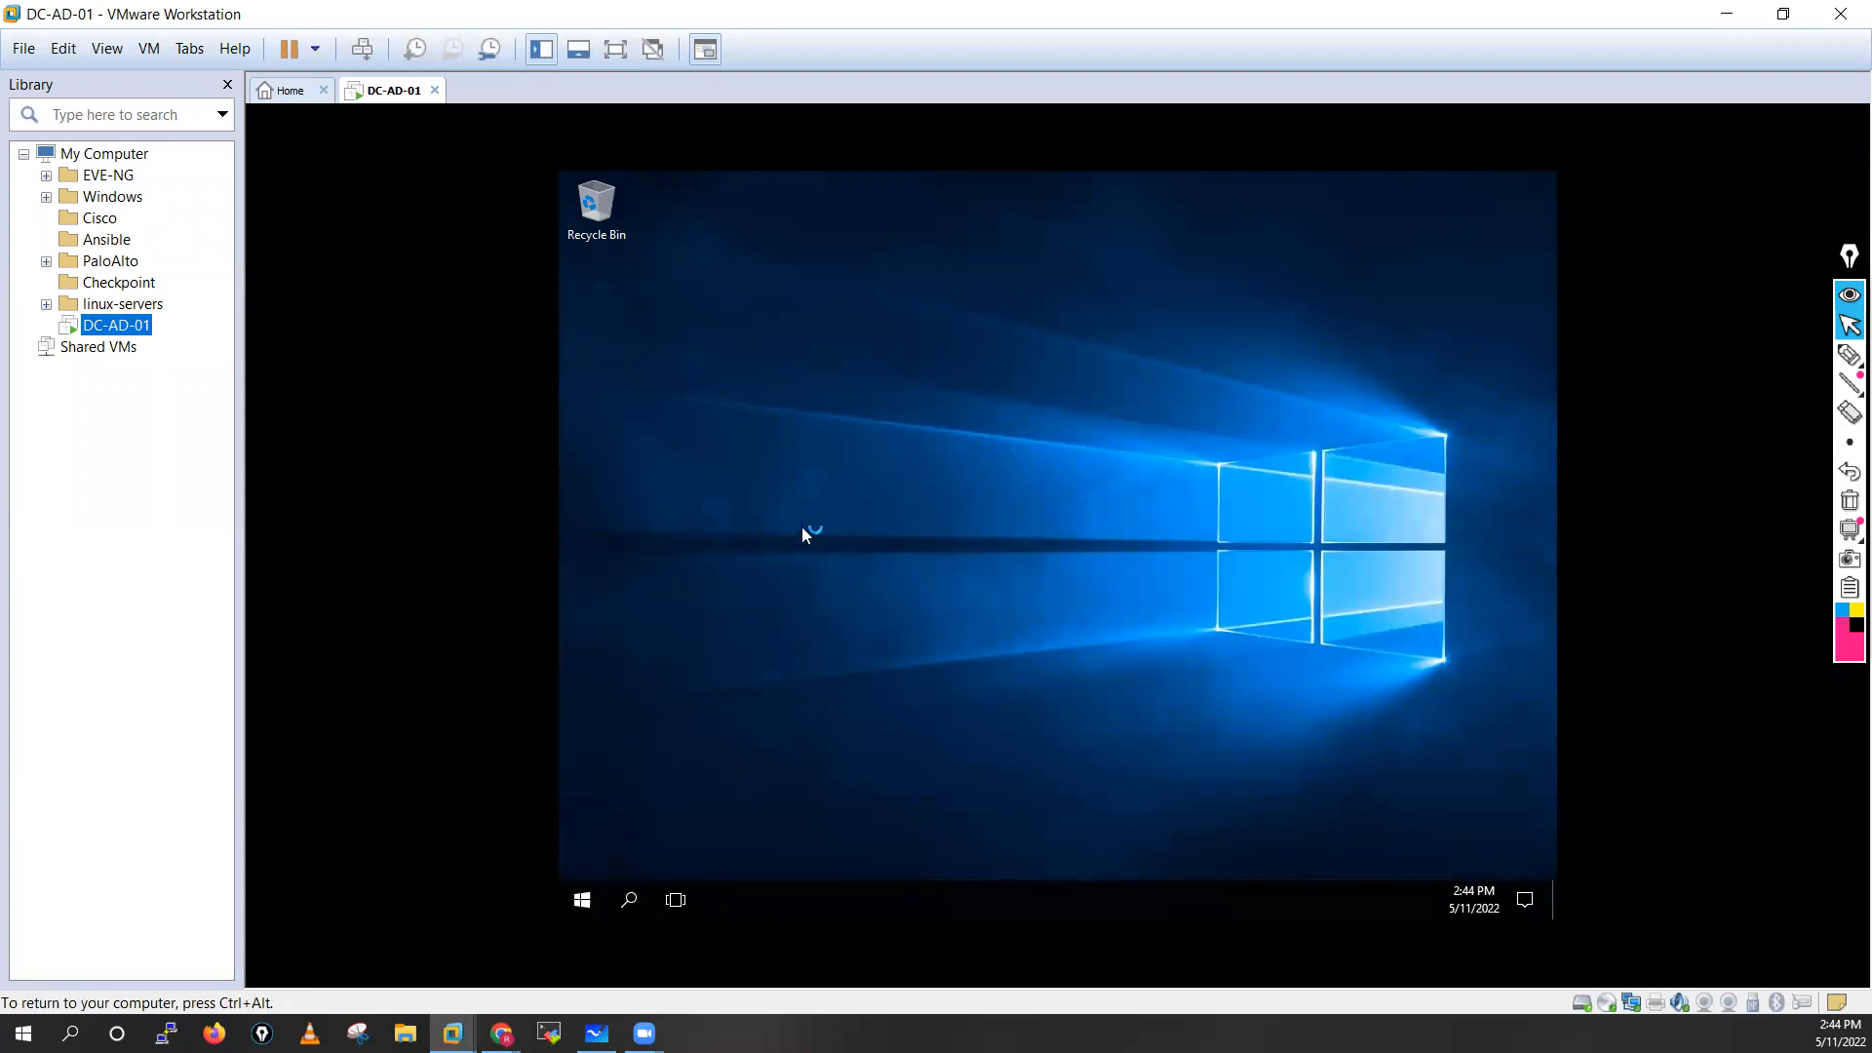
key("ctrl+alt")
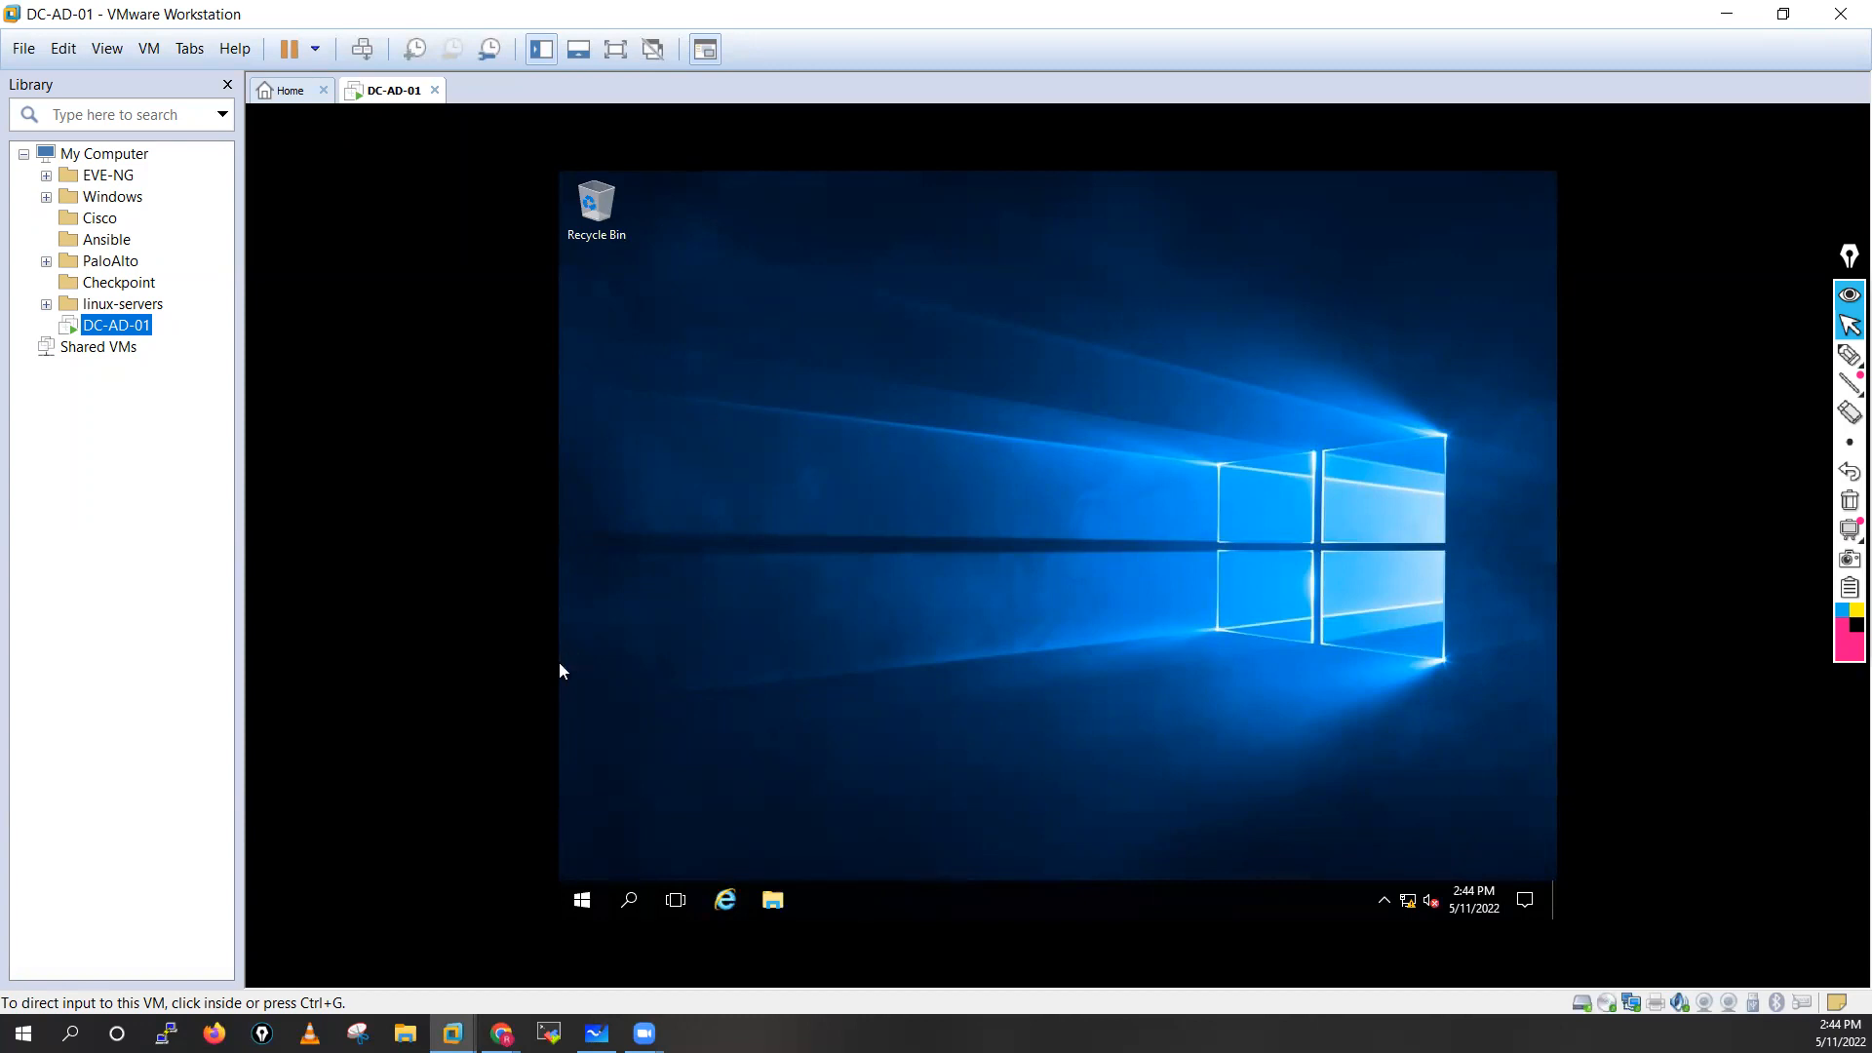
left_click(560, 231)
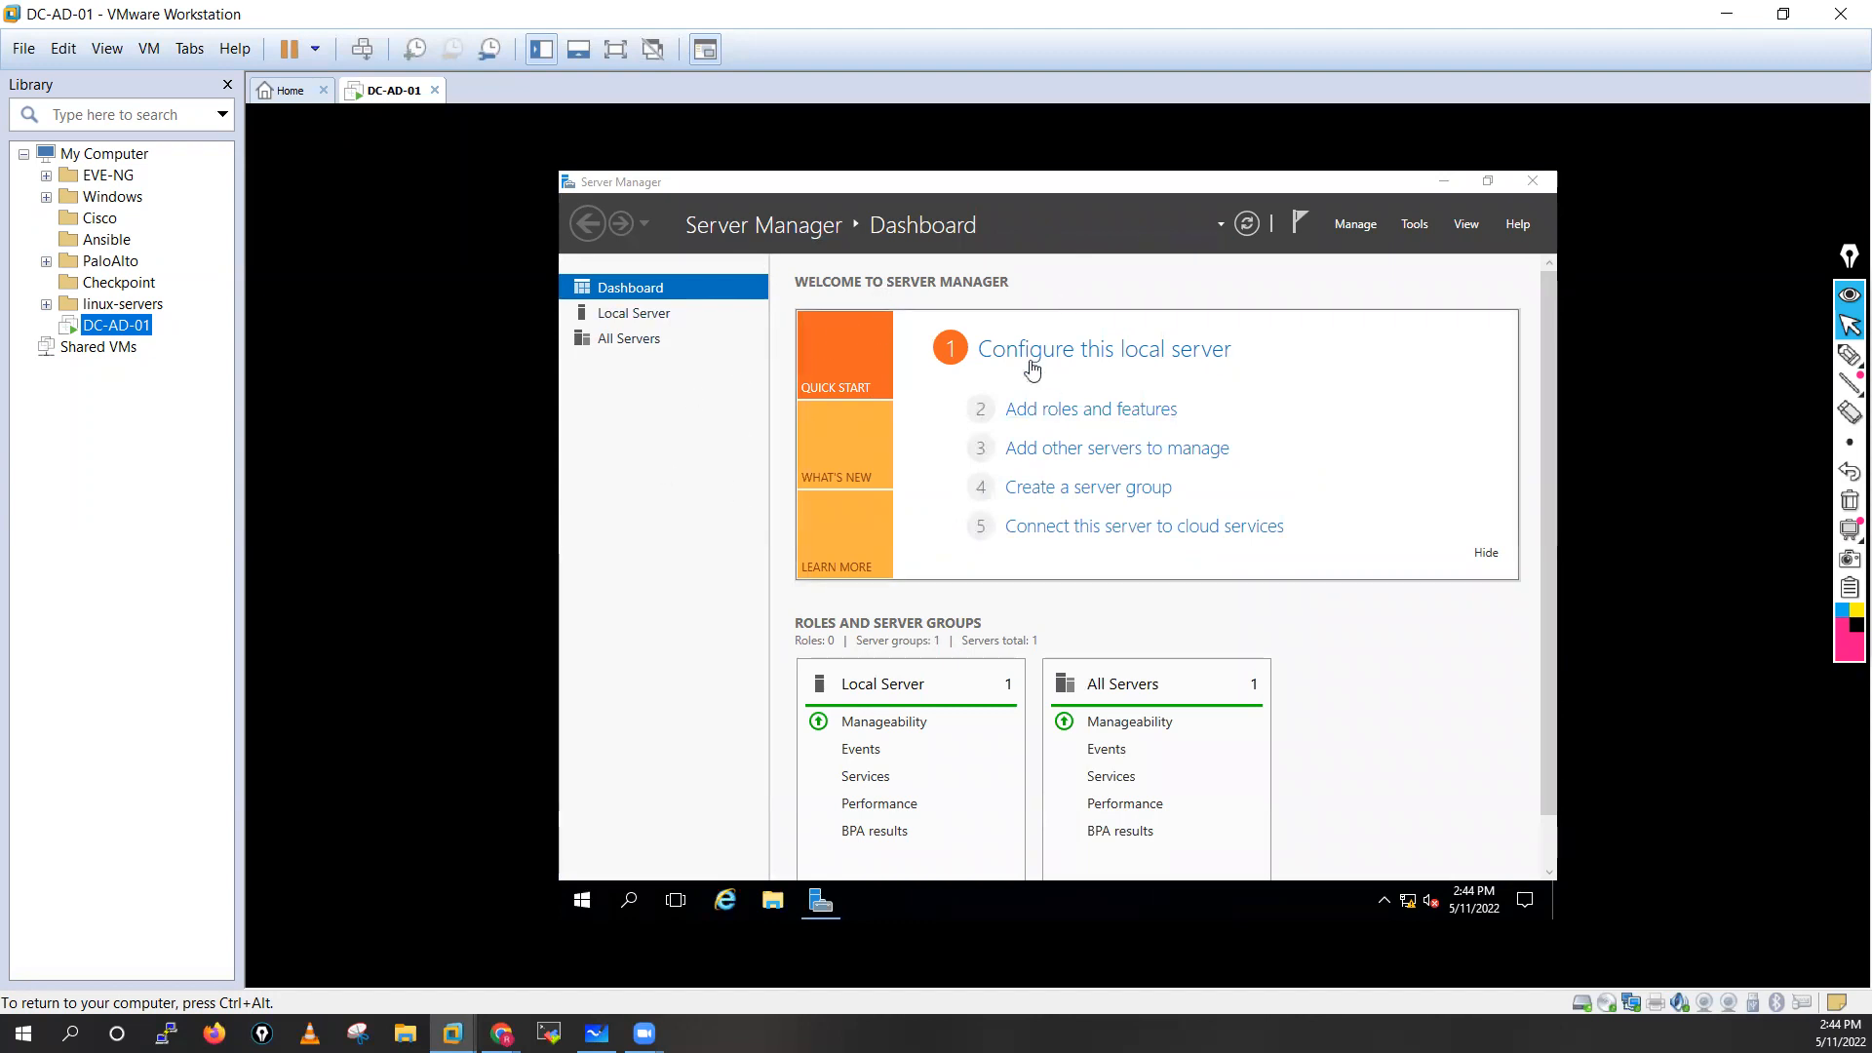
key("ctrl+alt")
left_click(1263, 176)
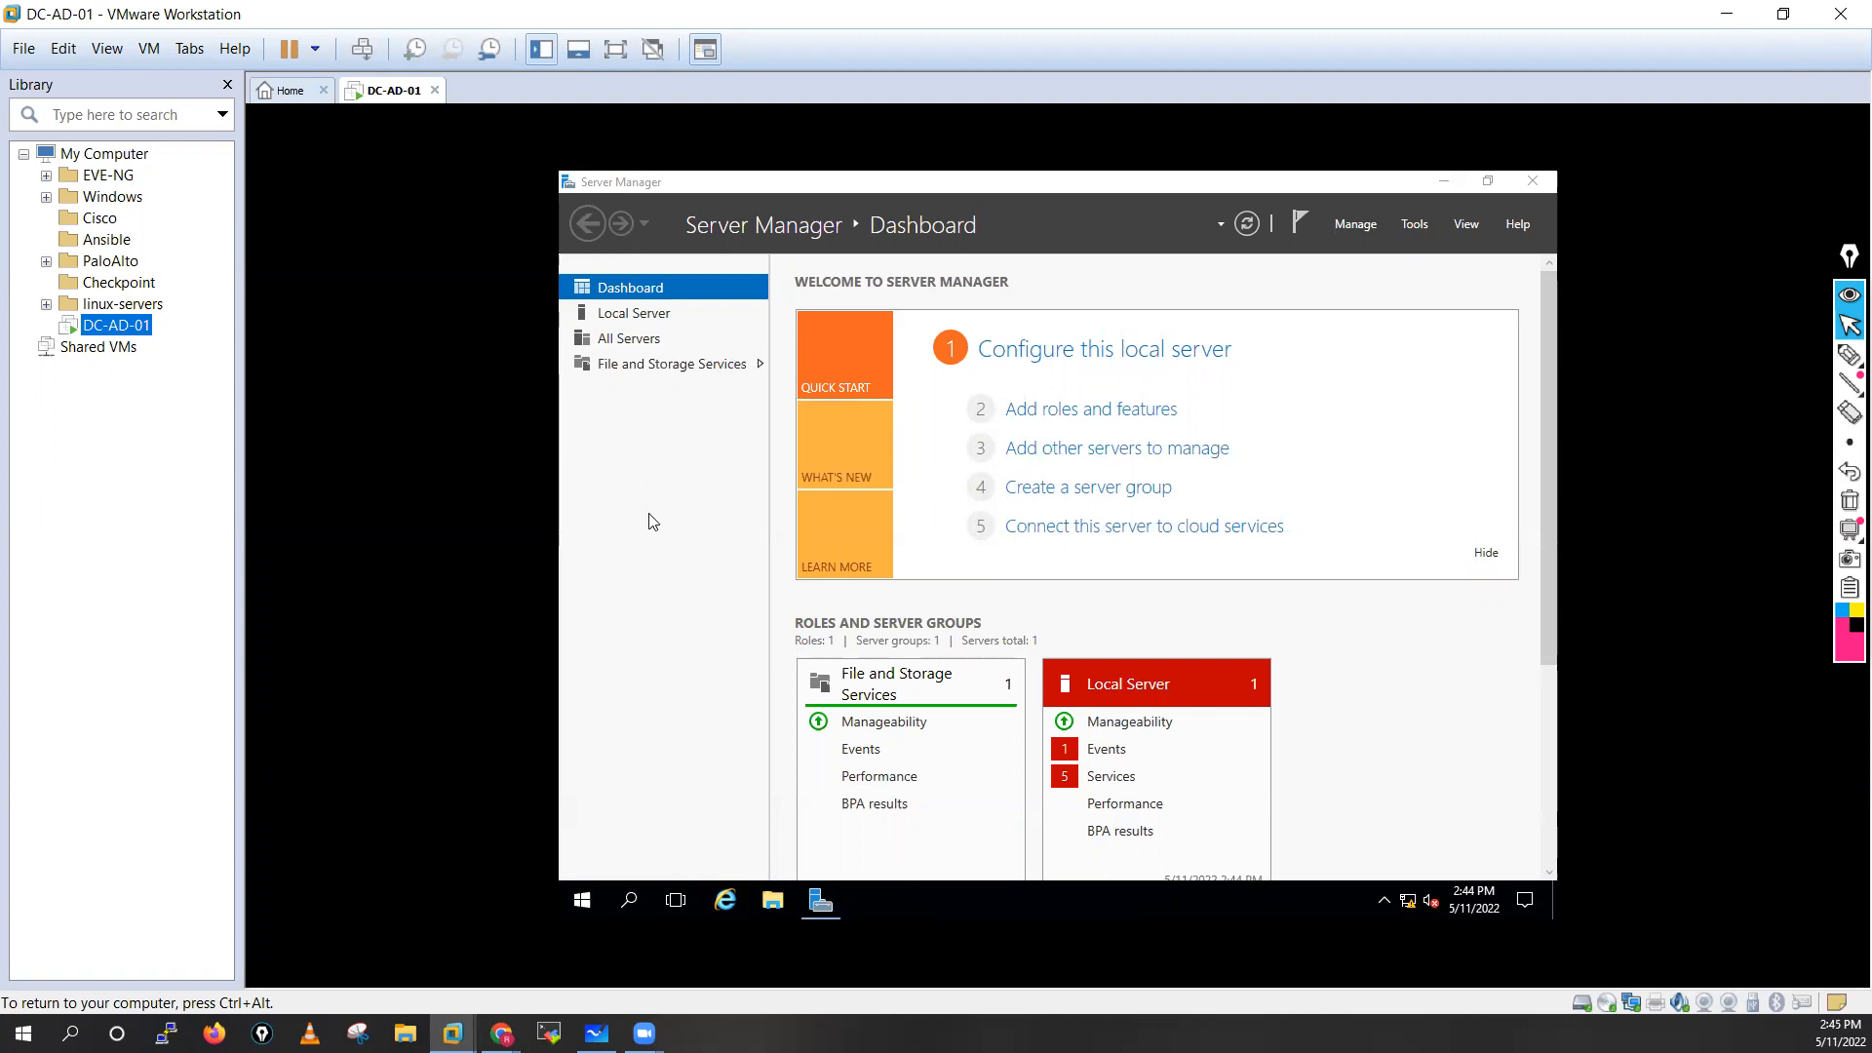
key("ctrl+alt")
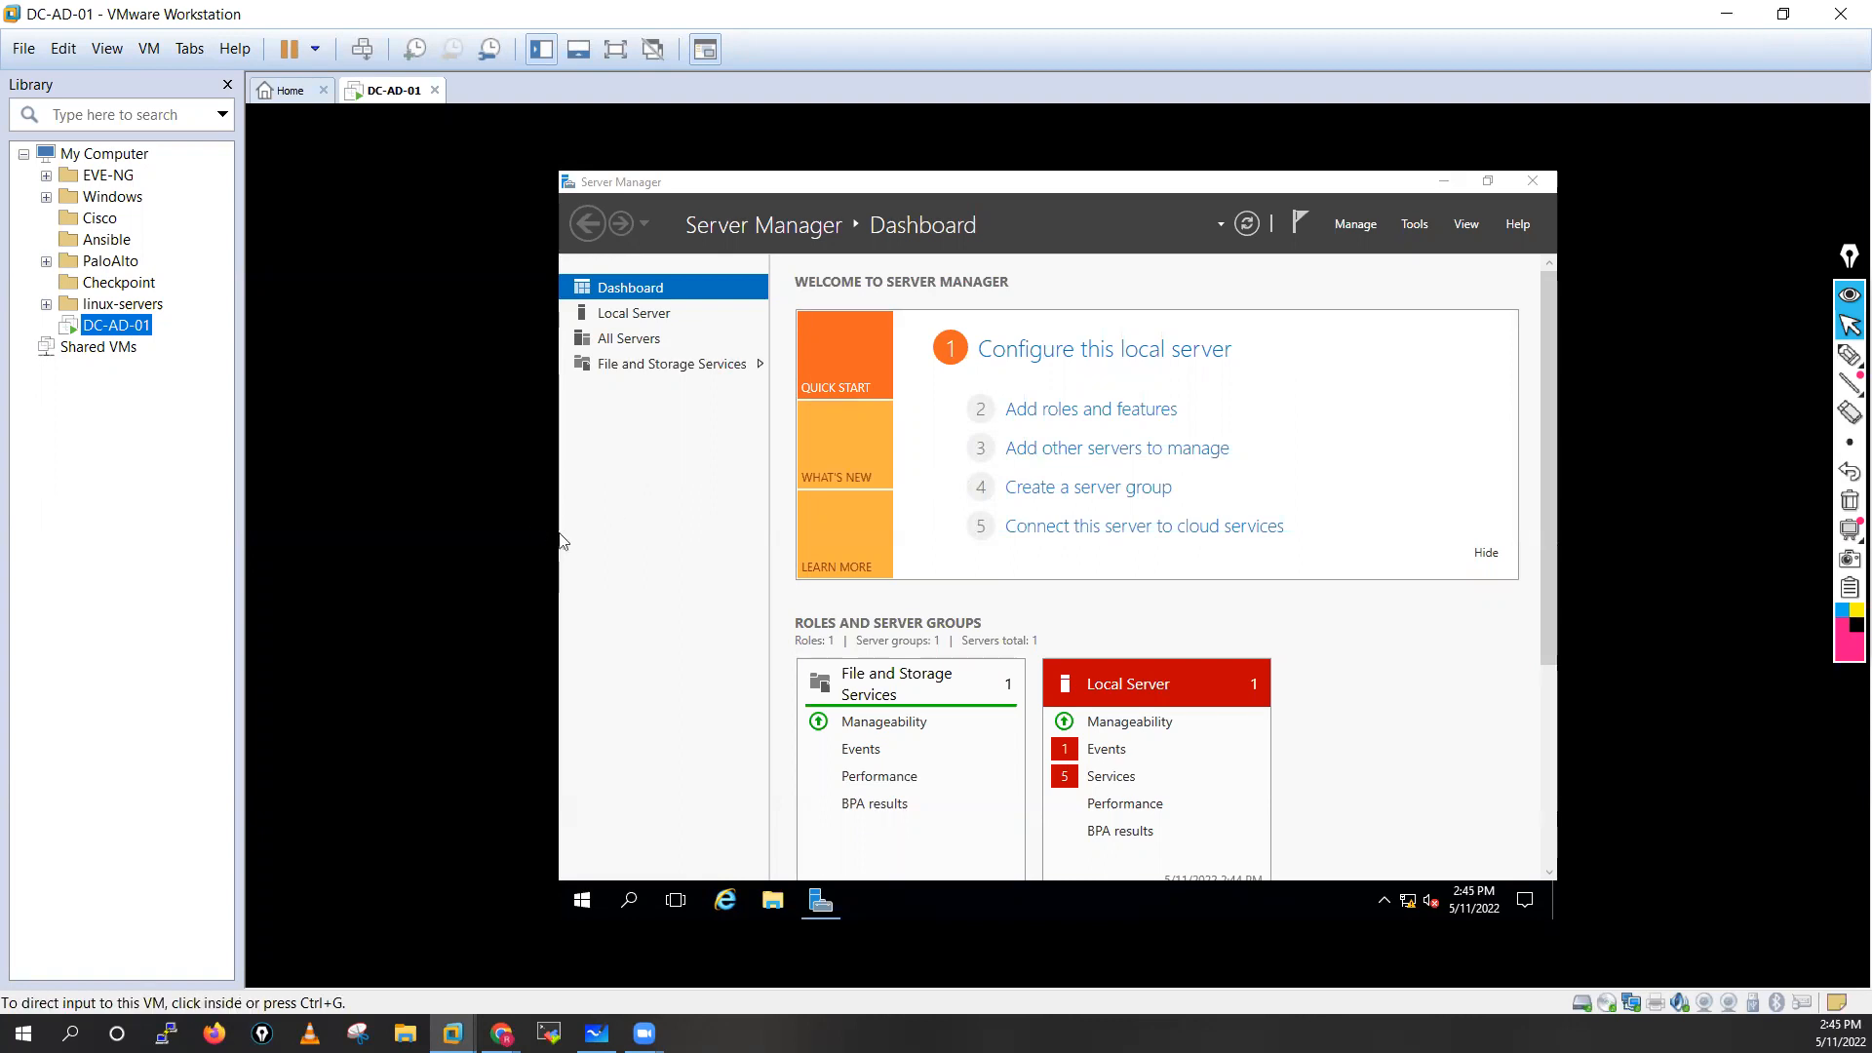